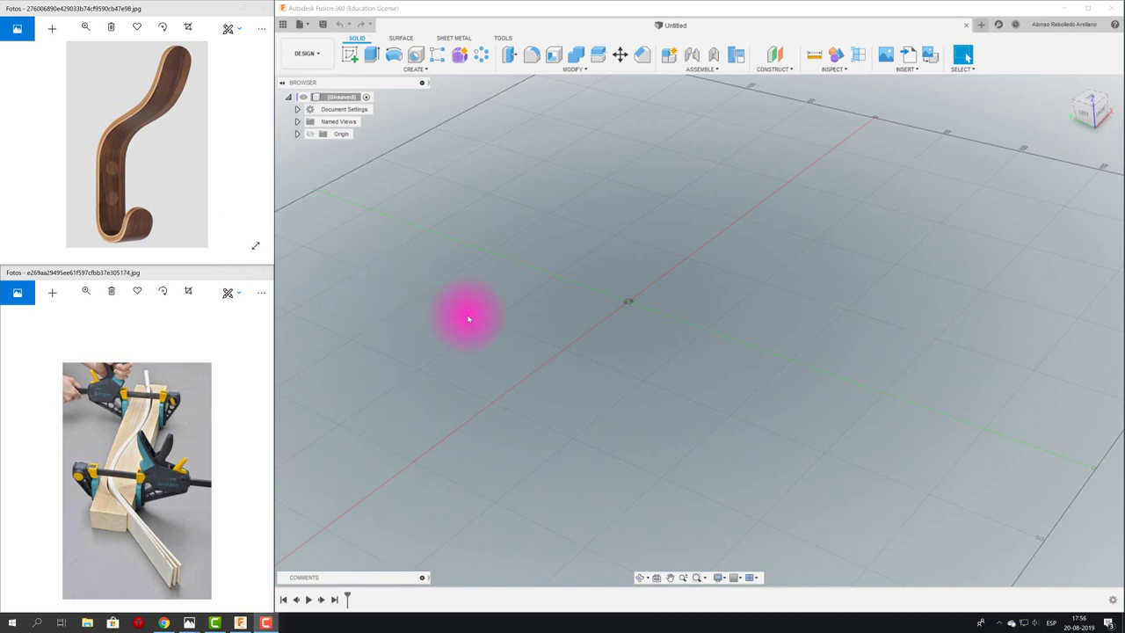
Add a new empty component to the design, keeping its default name.
left_click(610, 276)
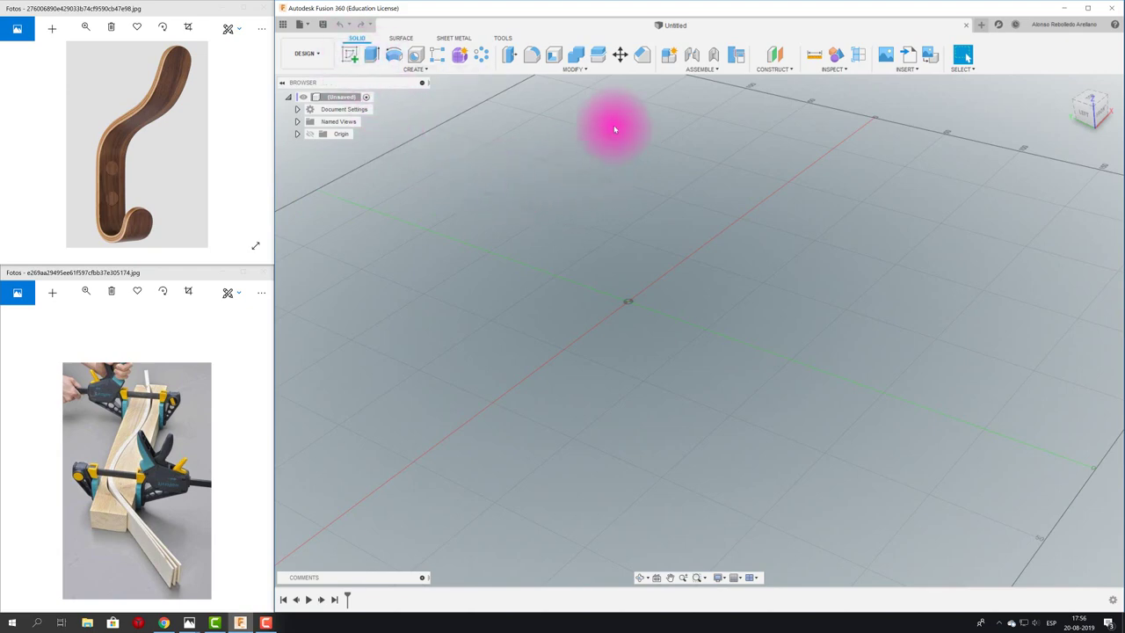
left_click(673, 57)
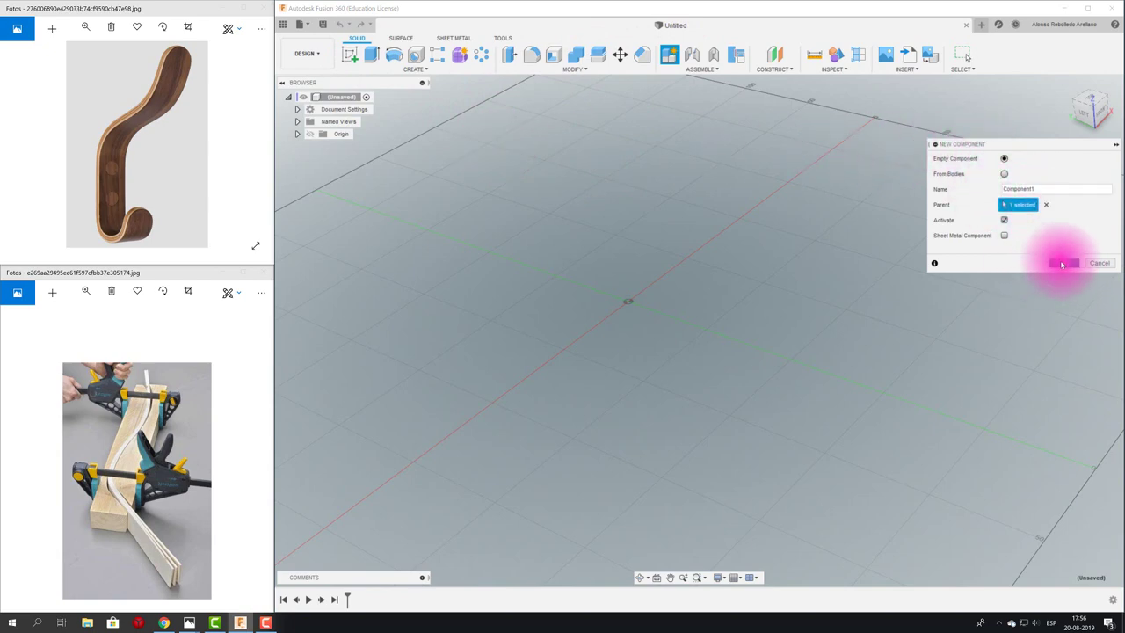
left_click(1063, 263)
double_click(376, 152)
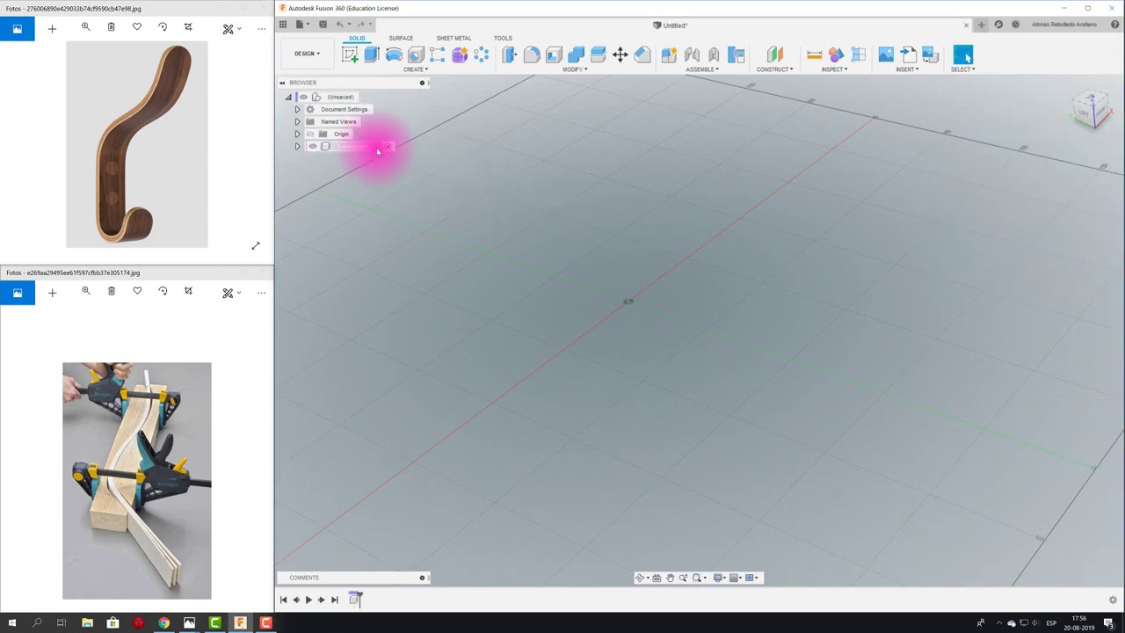
key("Return")
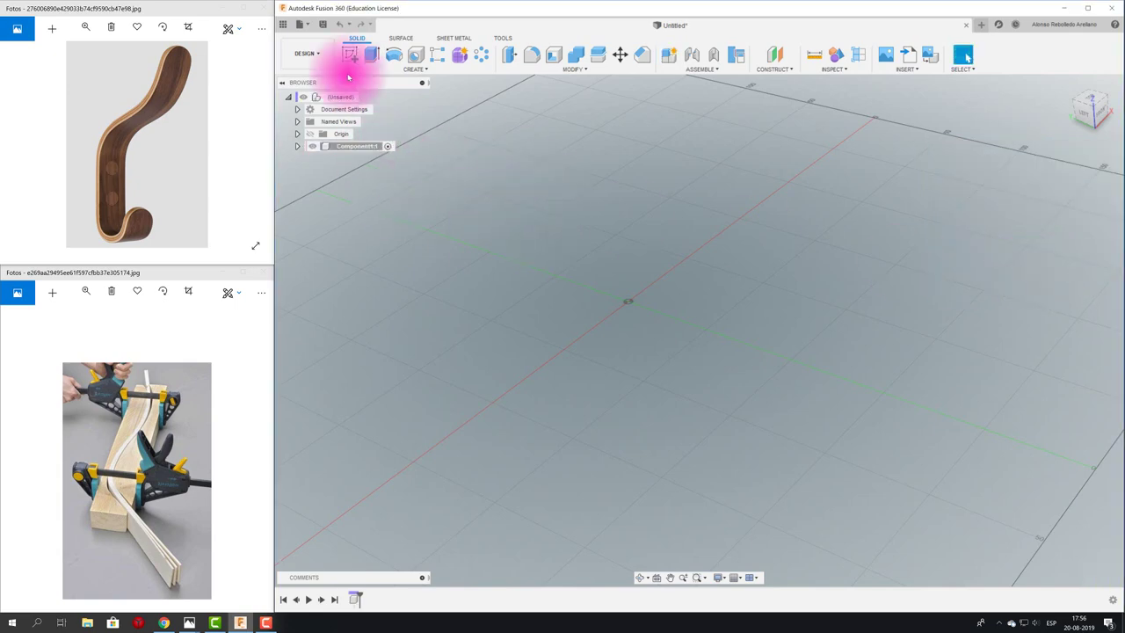
Save the design as PERCHERO in the MADERA project.
left_click(323, 24)
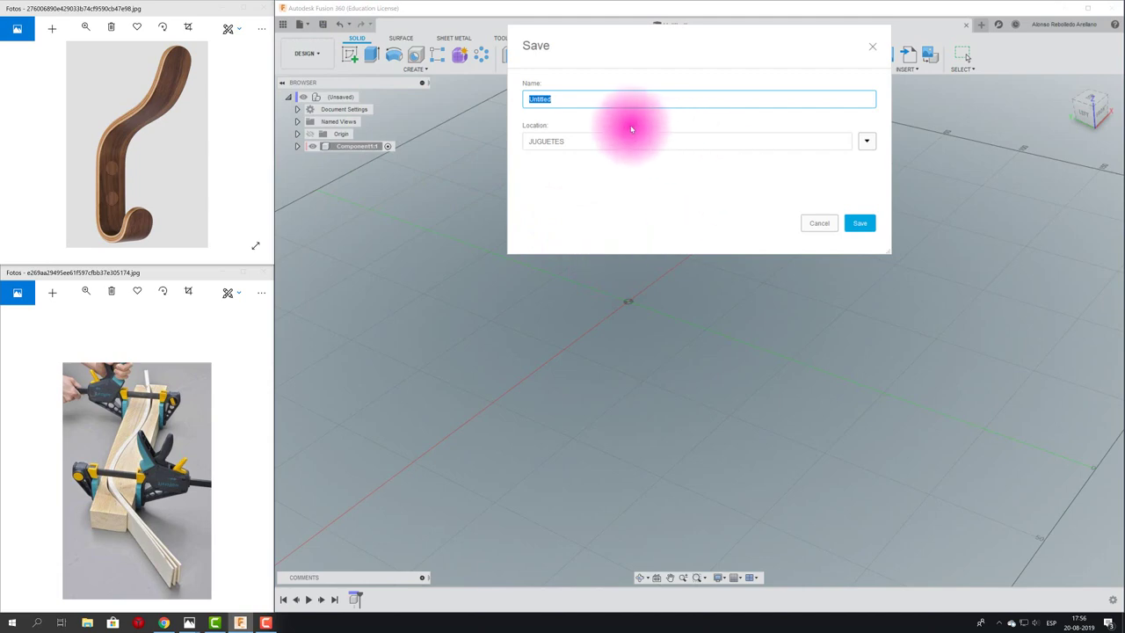
type("P")
type("ERCHE")
type("RO")
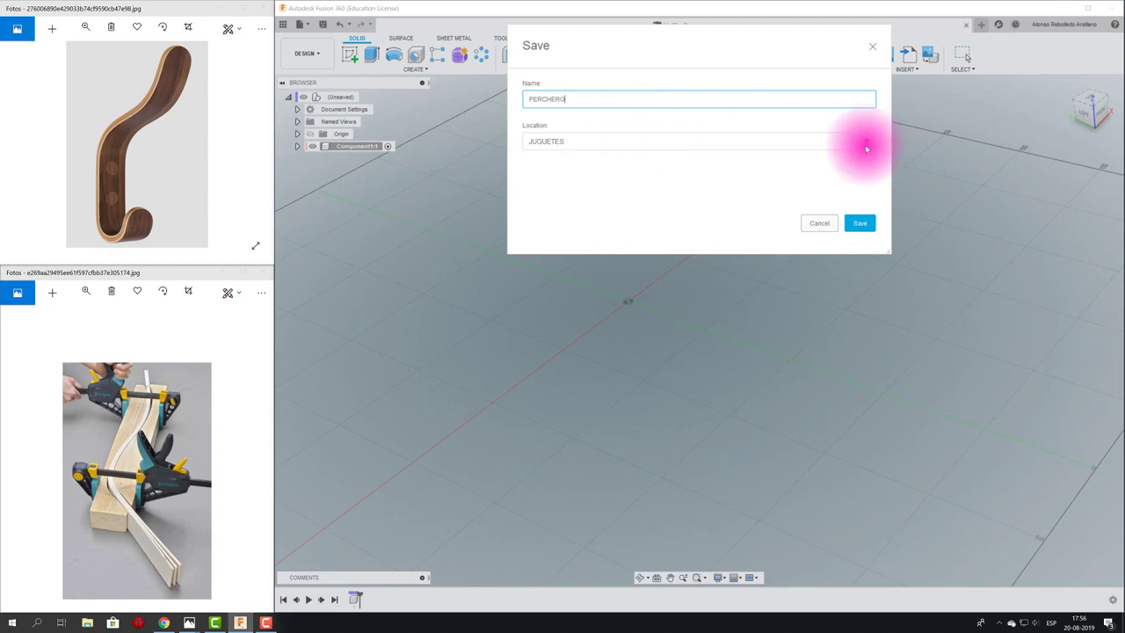
left_click(866, 141)
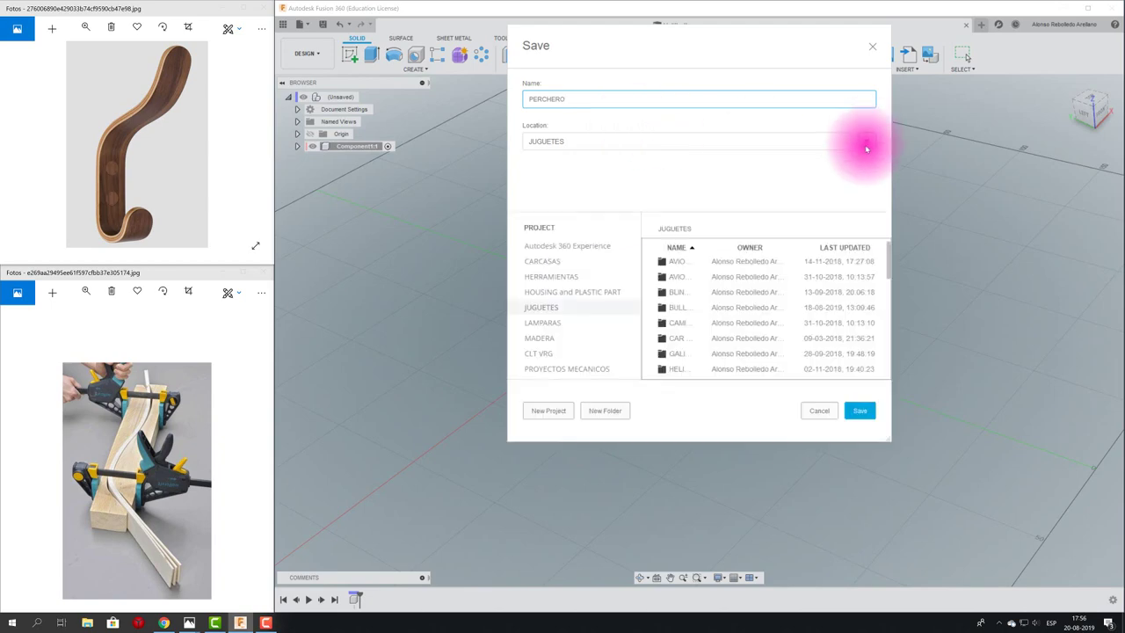
left_click(544, 338)
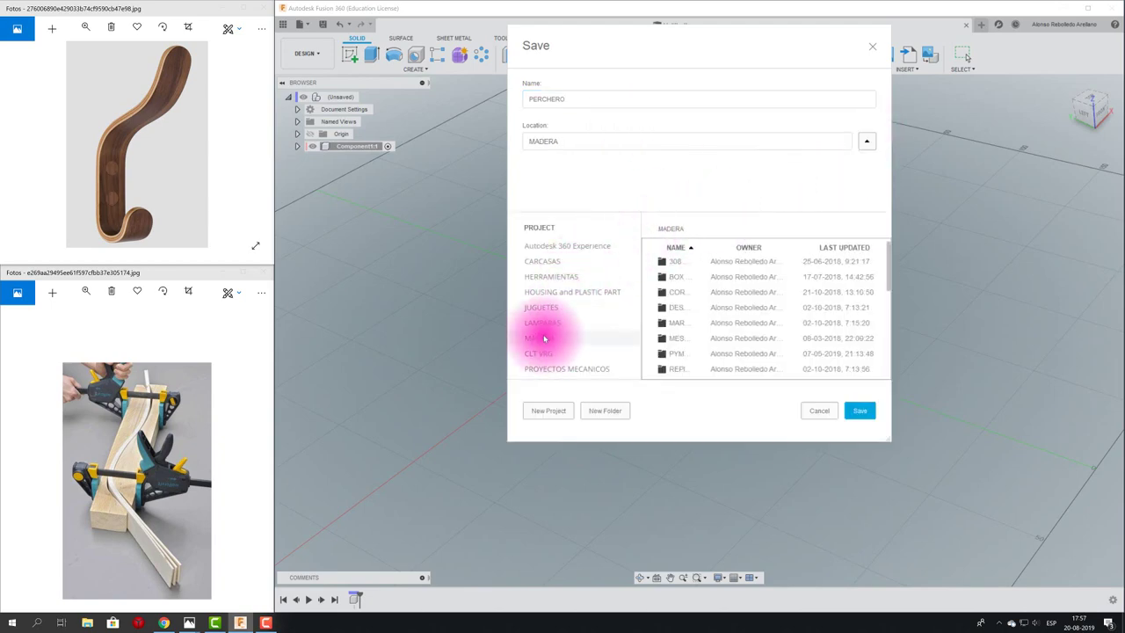
left_click(860, 410)
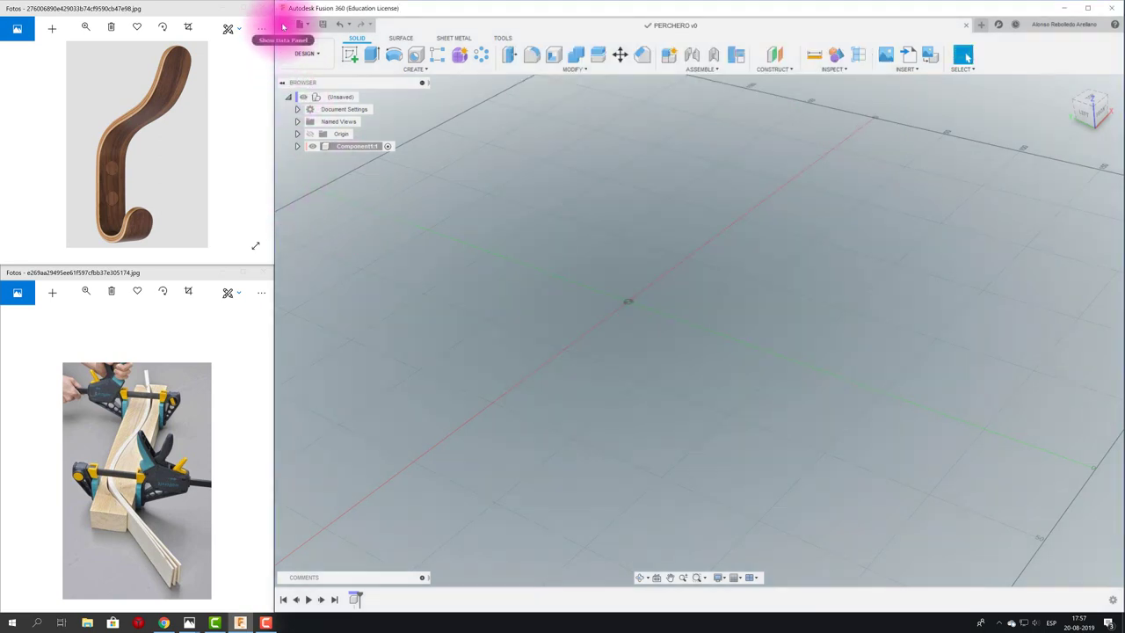
Browse the MADERA project's files in the Data Panel.
left_click(283, 24)
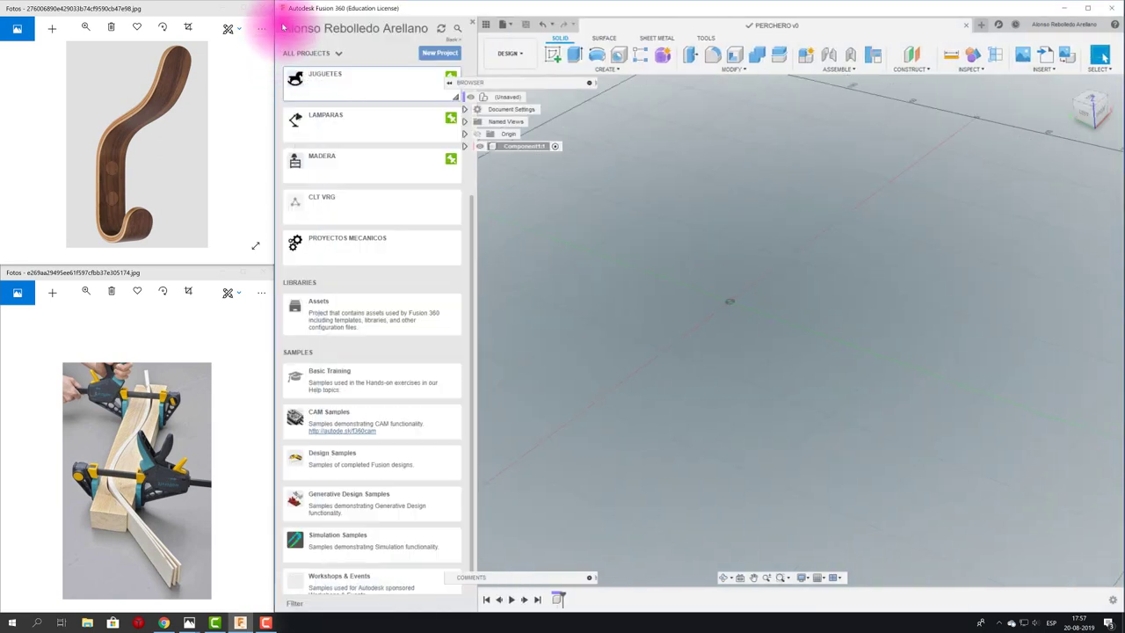
left_click(344, 162)
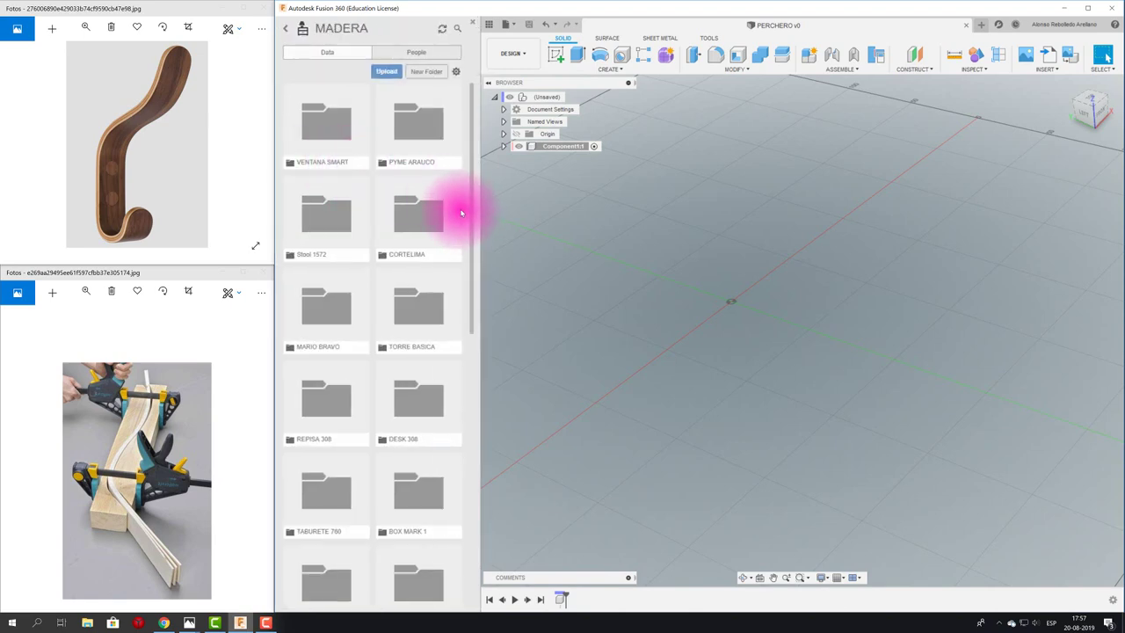
scroll(461, 213, "down", 5)
scroll(460, 209, "down", 5)
scroll(460, 209, "down", 3)
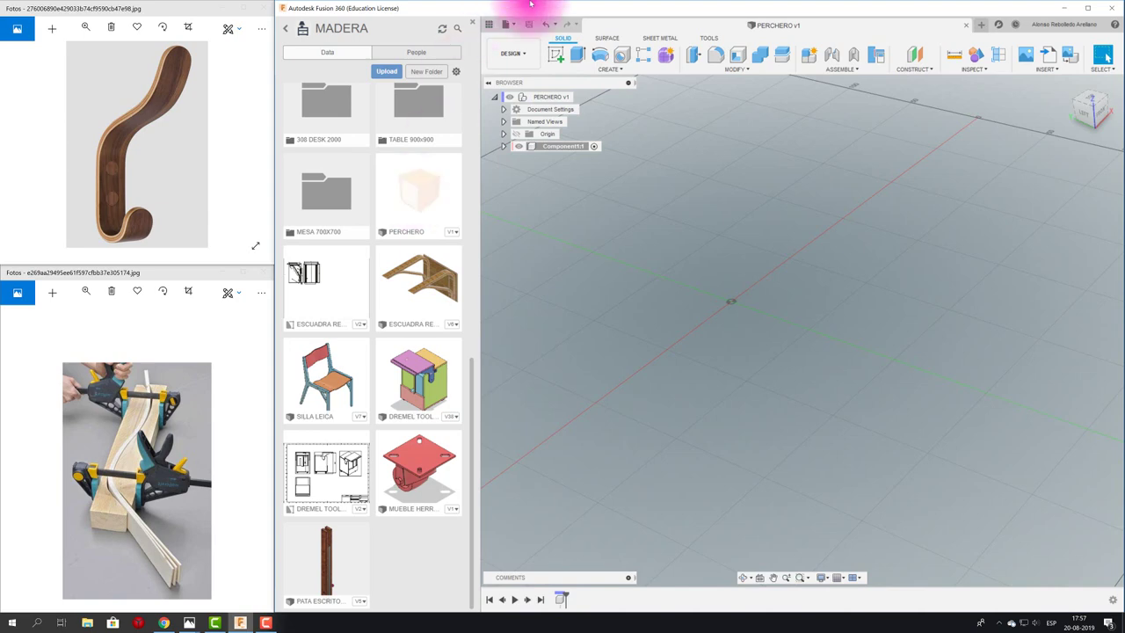
Start a new sketch on a vertical origin plane.
left_click(486, 24)
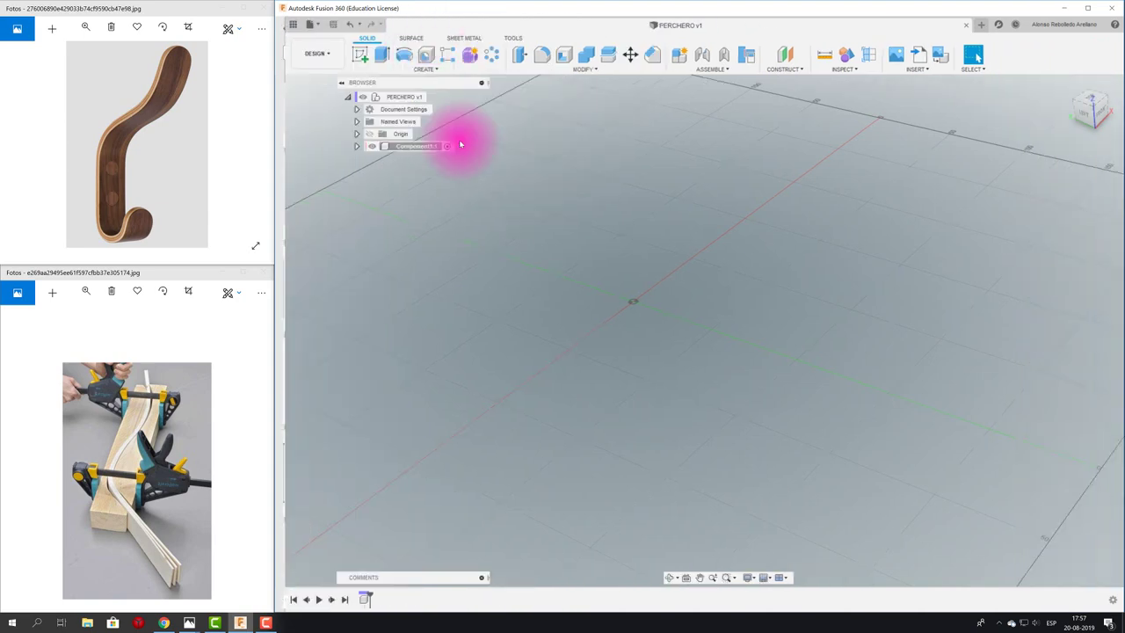
left_click(350, 55)
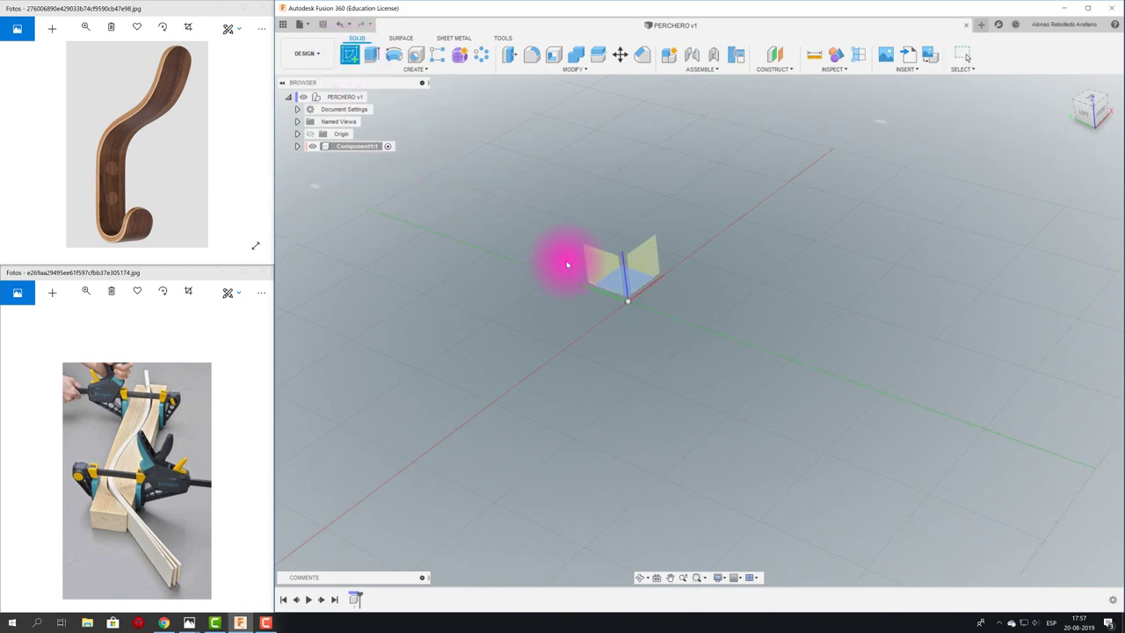
left_click(1088, 113)
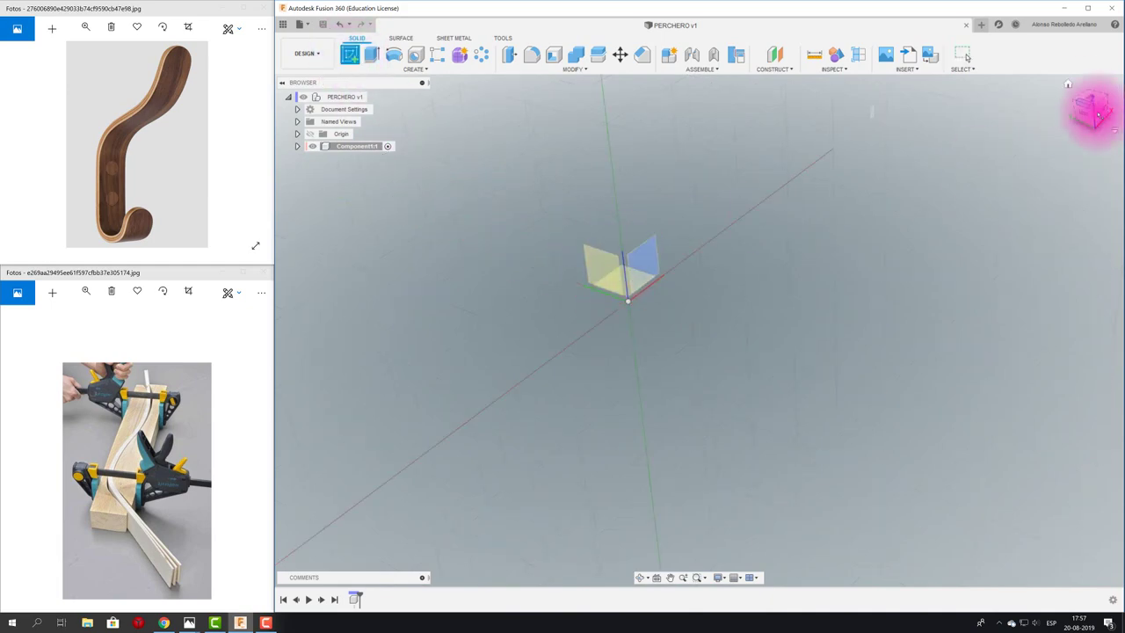
left_click(603, 258)
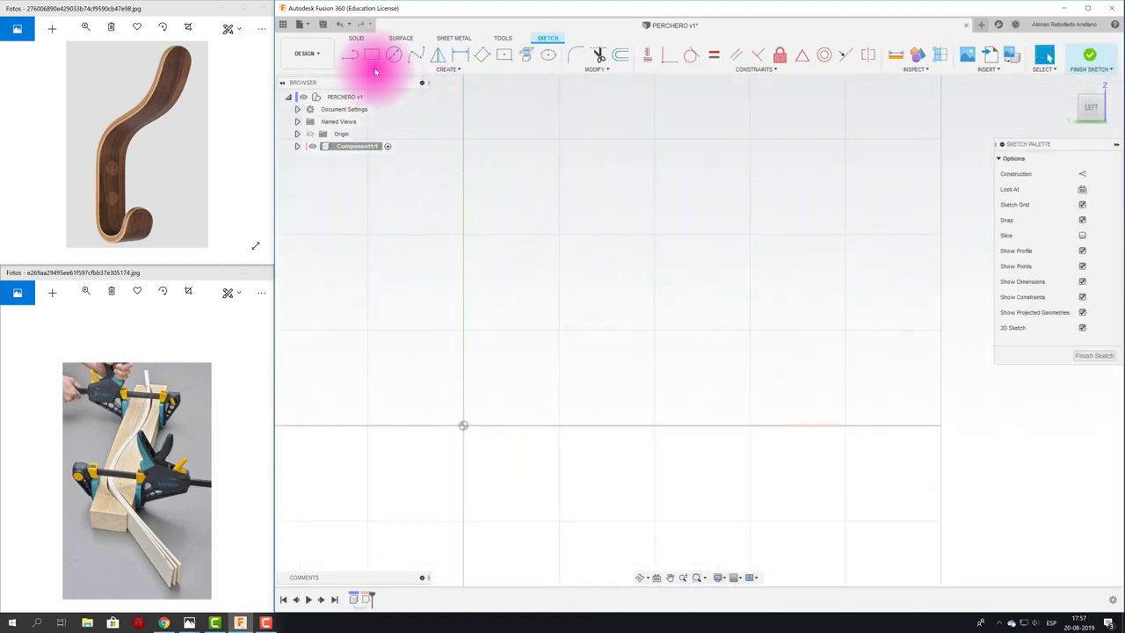
Draw a two-point rectangle with one corner at the origin.
left_click(349, 55)
left_click(373, 56)
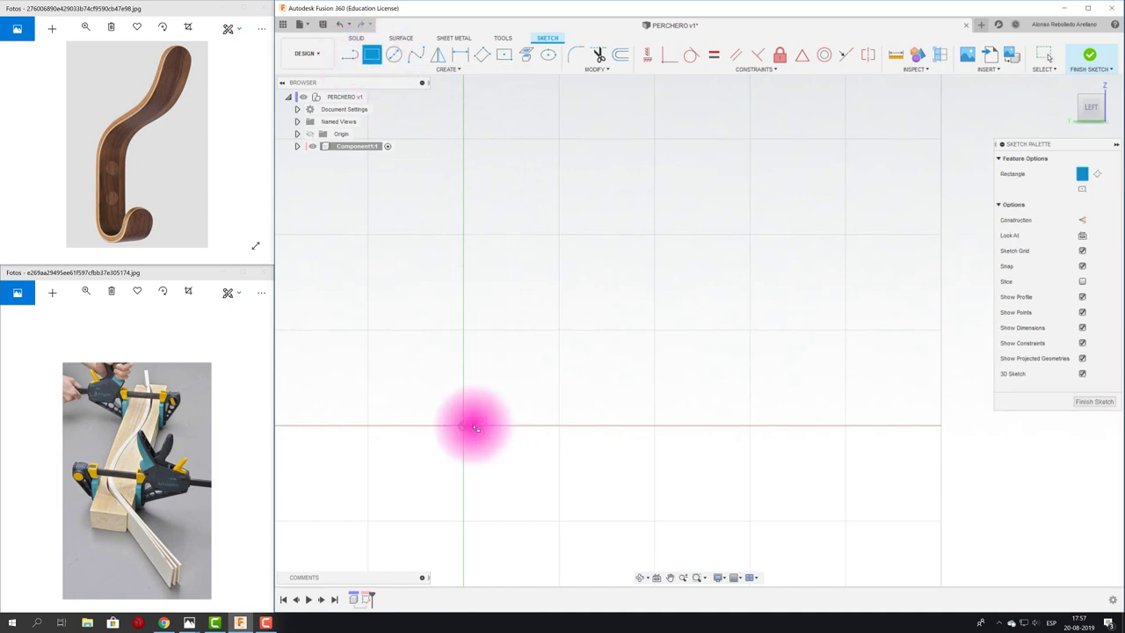
left_click(464, 425)
left_click(615, 124)
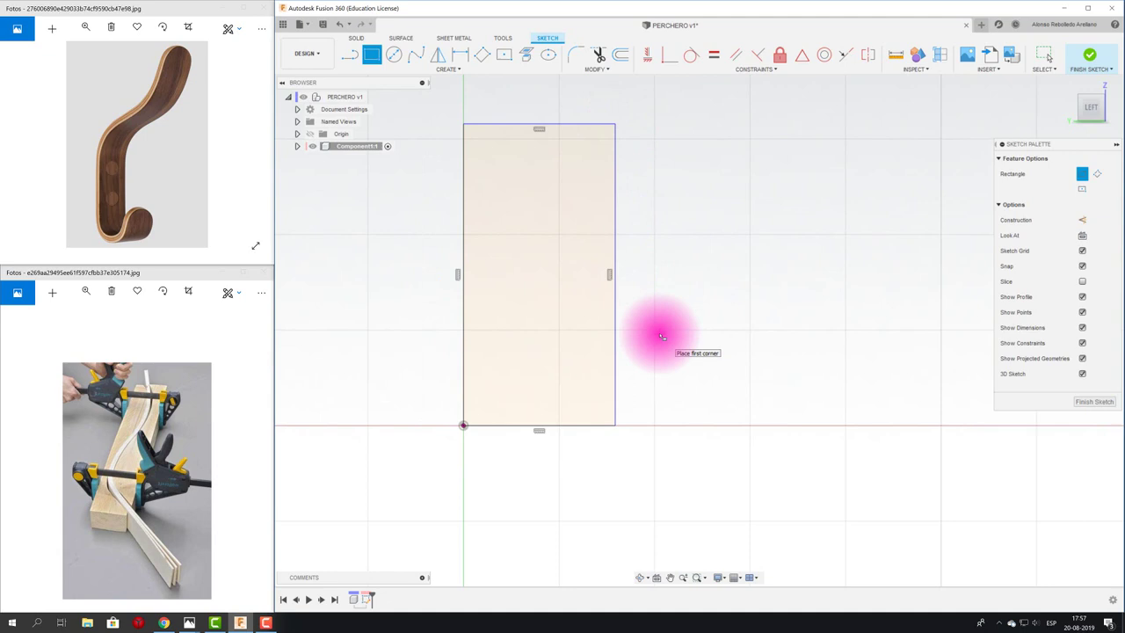
Dimension the rectangle's right edge to 230 mm and pick the bottom edge for the width.
key("d")
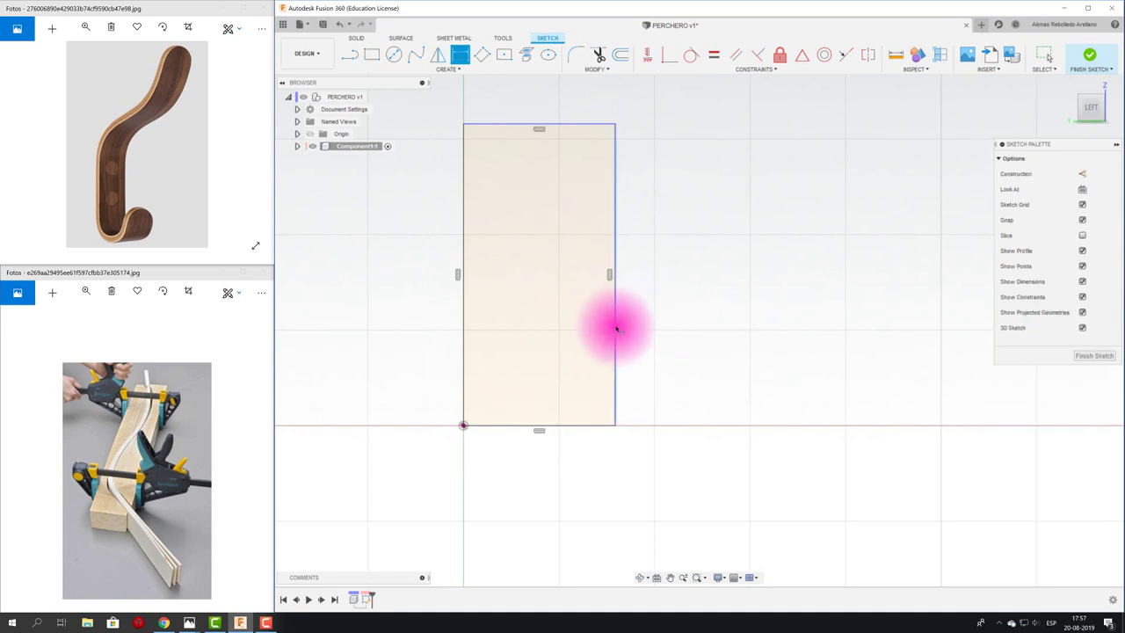
left_click(615, 329)
left_click(753, 322)
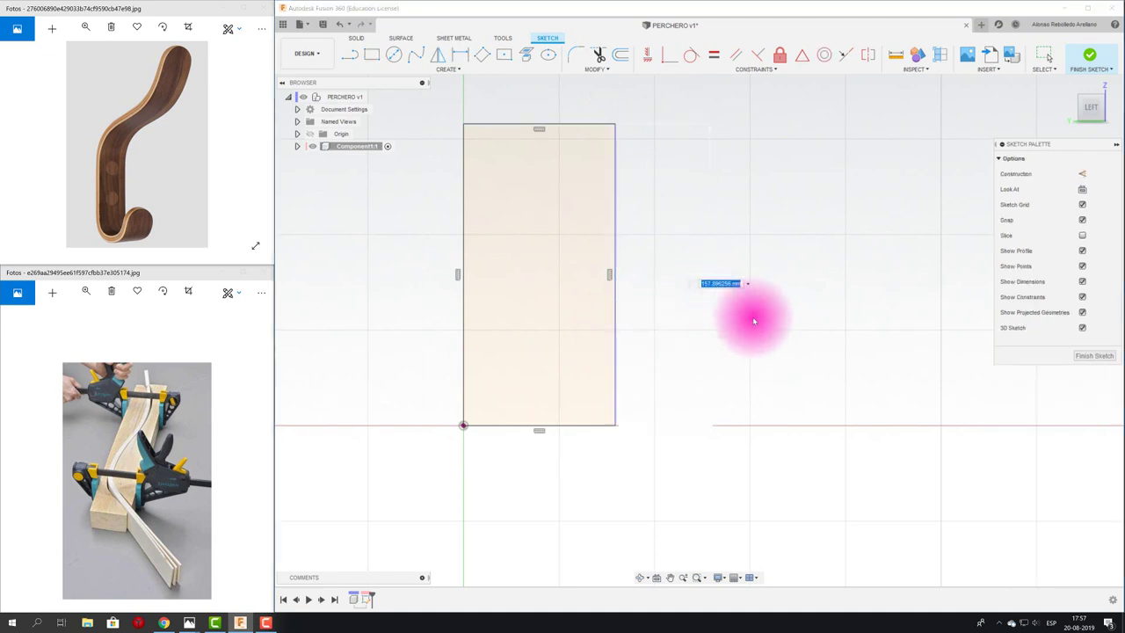
type("230")
key("Return")
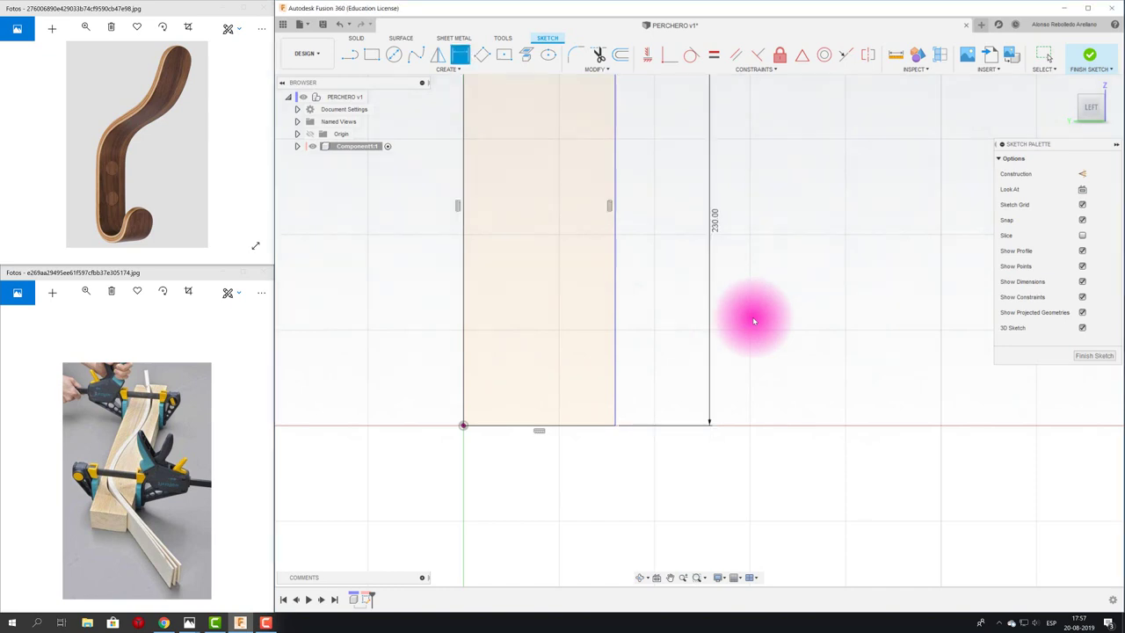
scroll(479, 373, "down", 2)
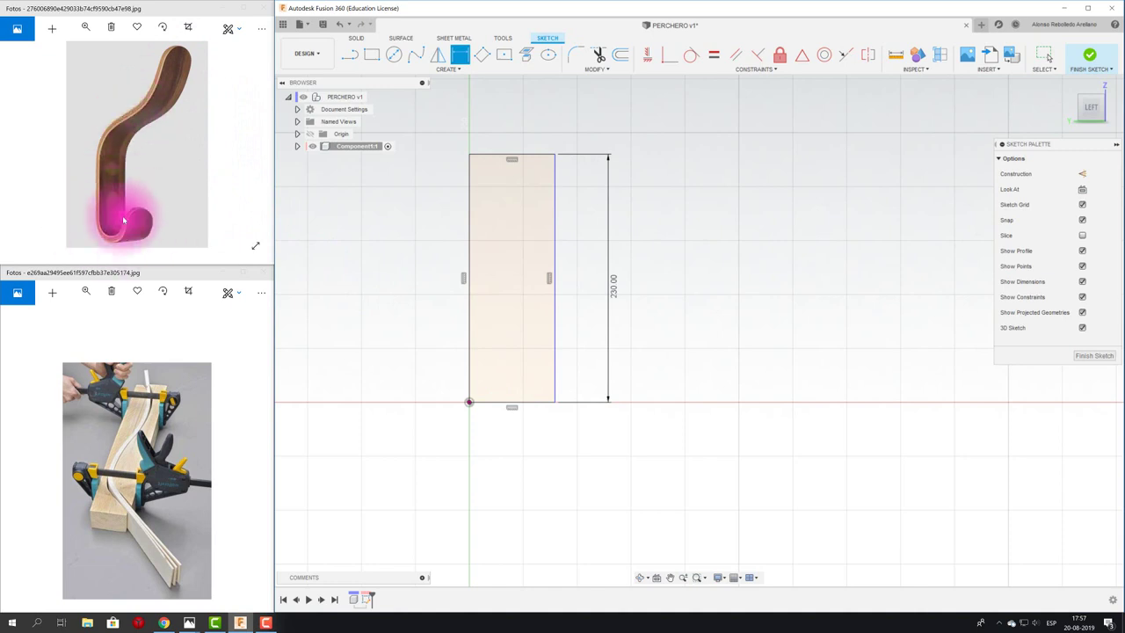
left_click(529, 405)
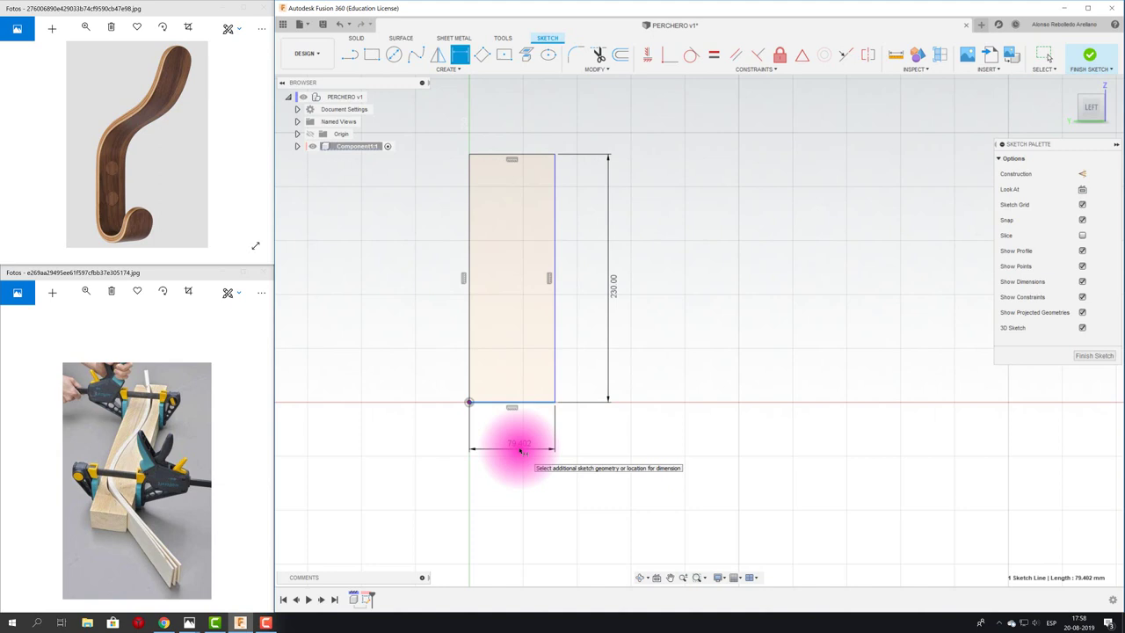
Set the rectangle's bottom-edge width dimension to 110 mm and exit dimensioning.
left_click(520, 451)
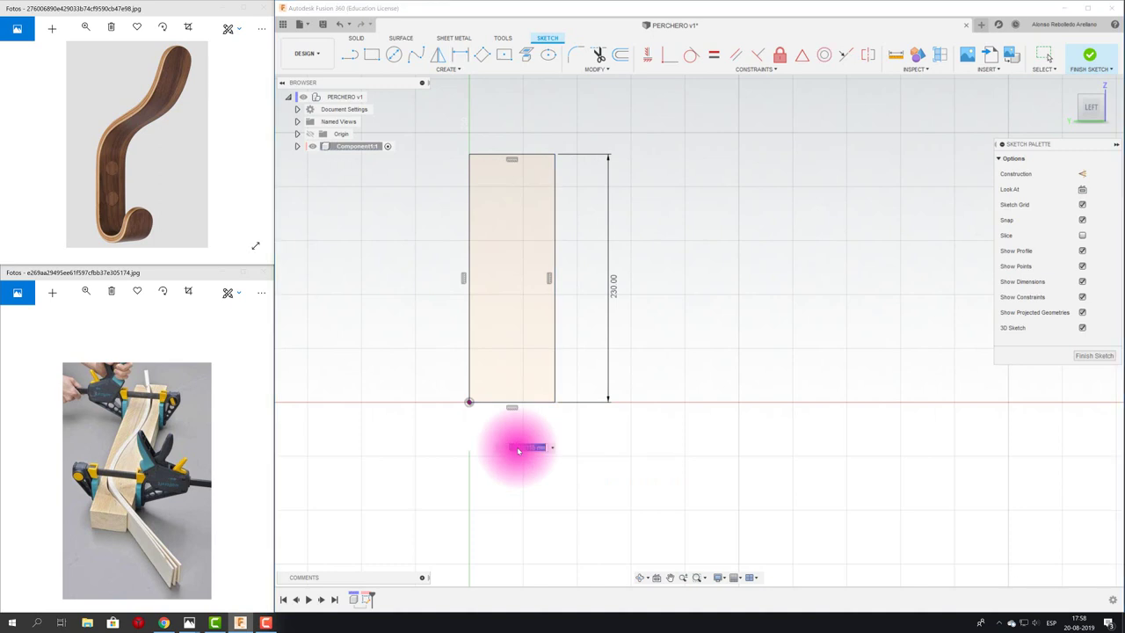
key("BackSpace")
type("110")
key("Return")
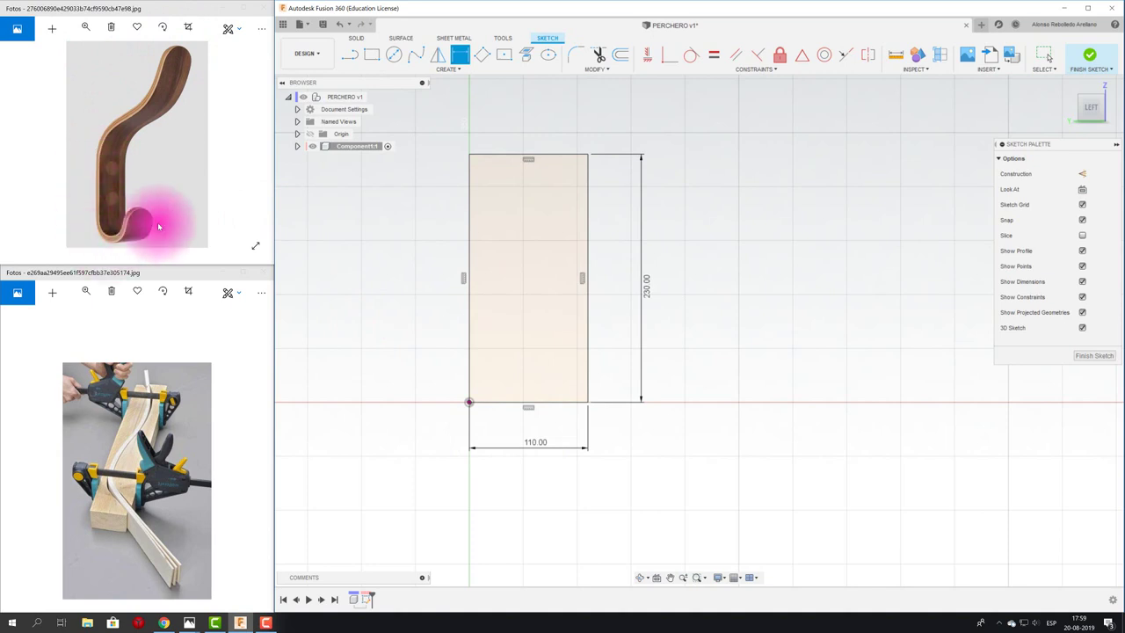
middle_click_drag(445, 189, 418, 212)
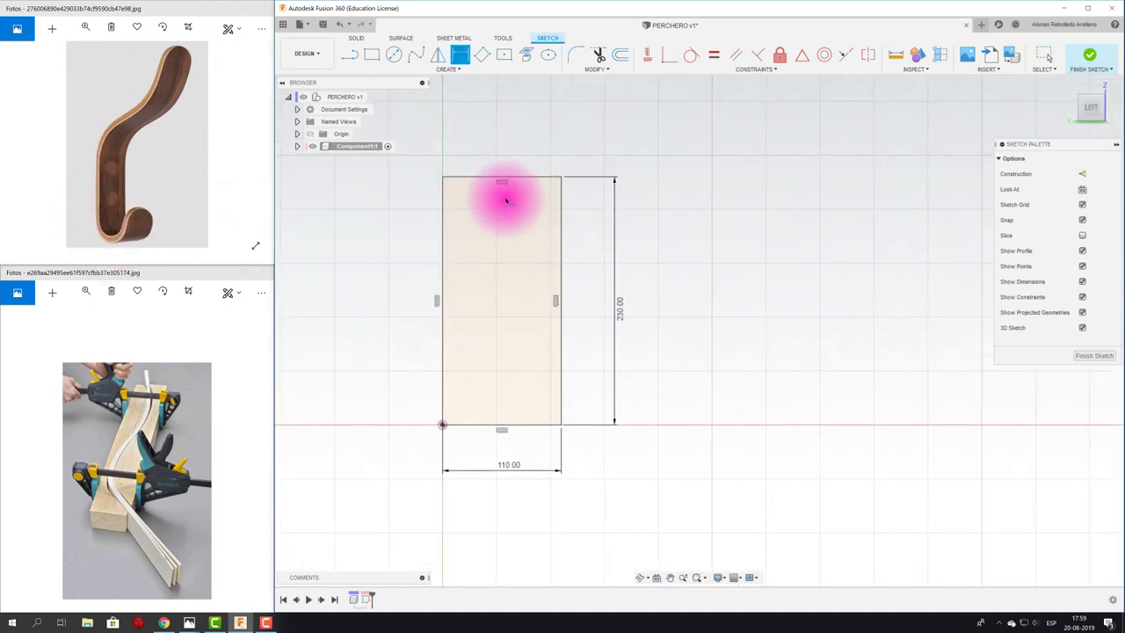
key("Escape")
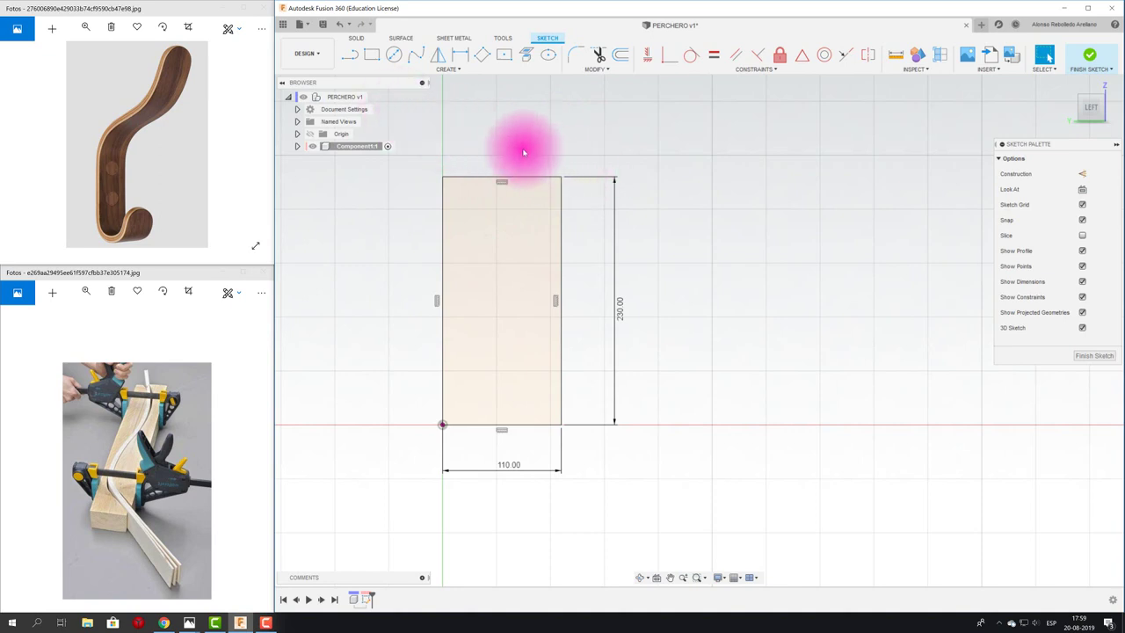
scroll(484, 457, "up", 1)
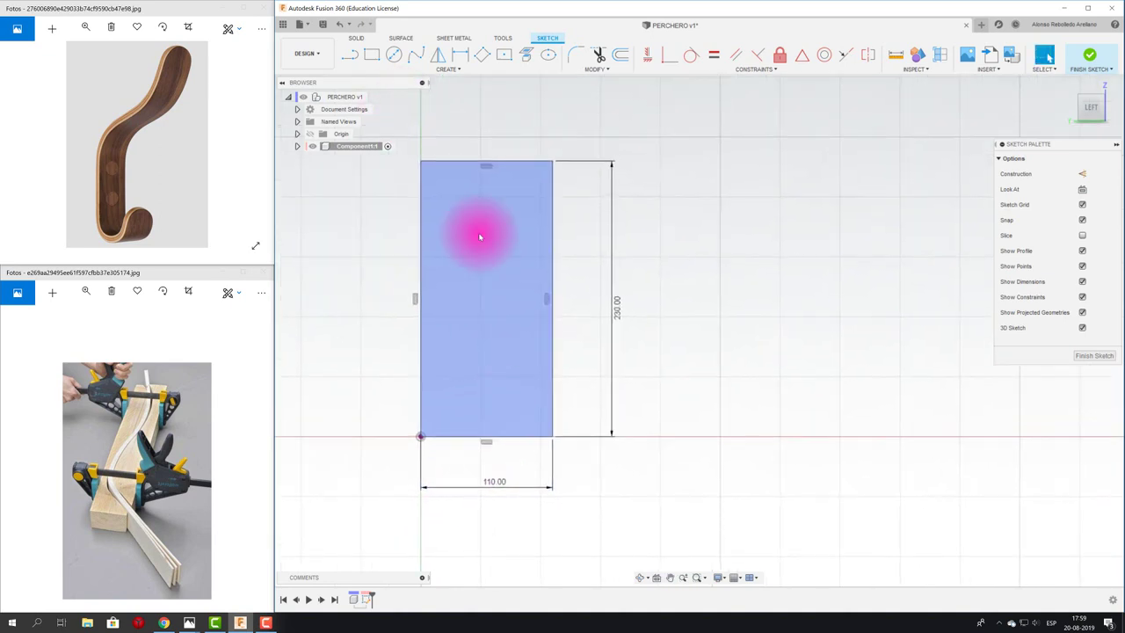
Draw a vertical centre line from the rectangle's bottom midpoint upward past the top.
left_click(349, 56)
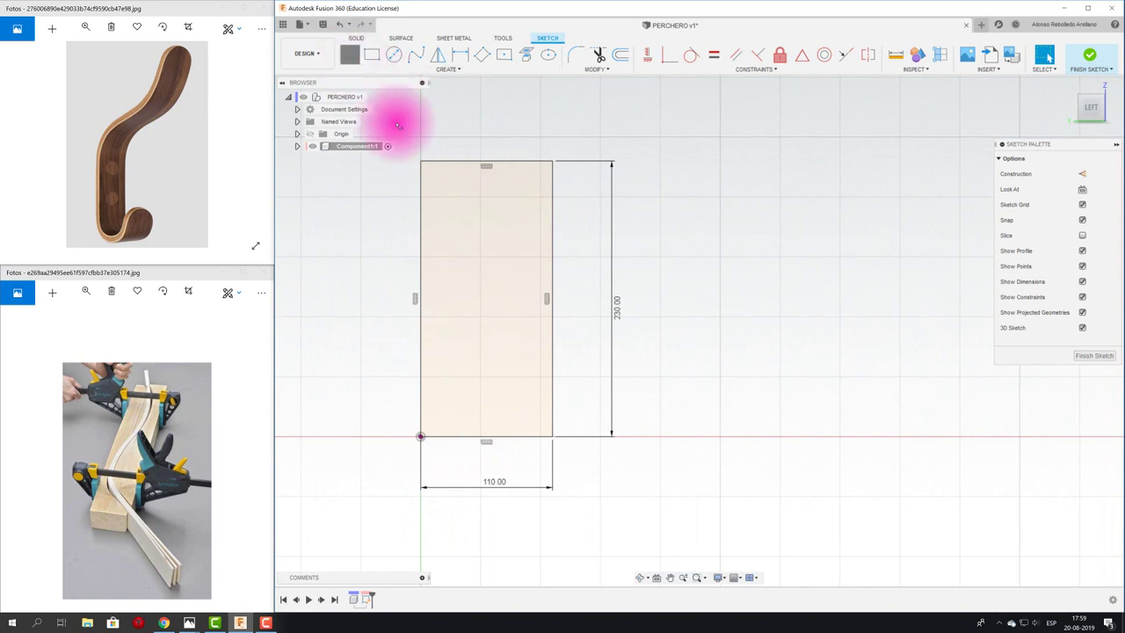
left_click(487, 437)
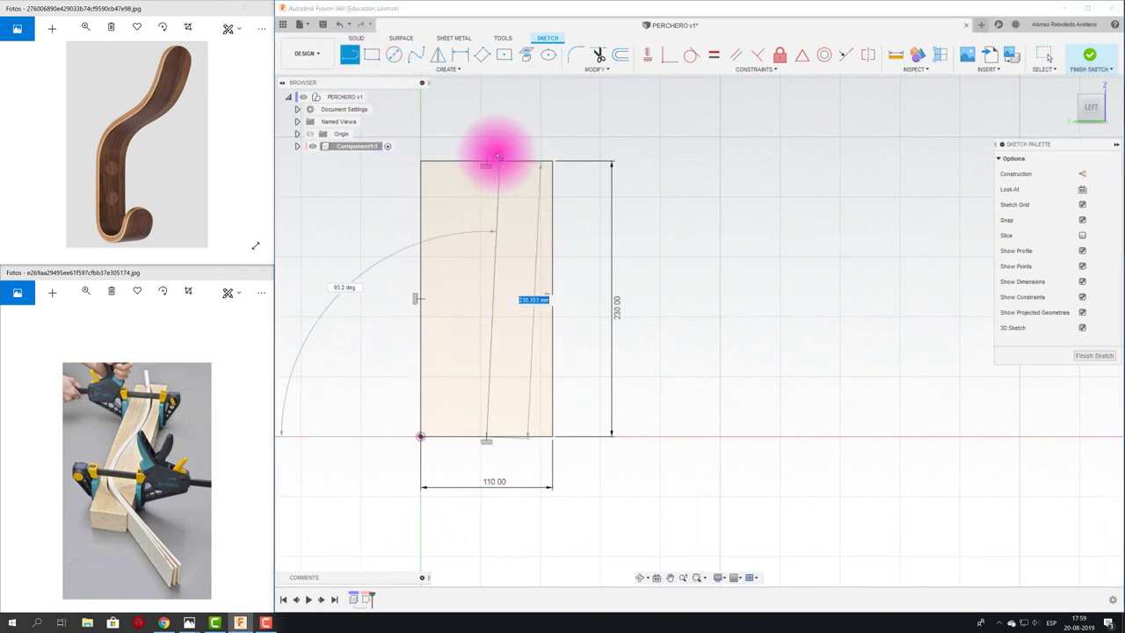
left_click(488, 110)
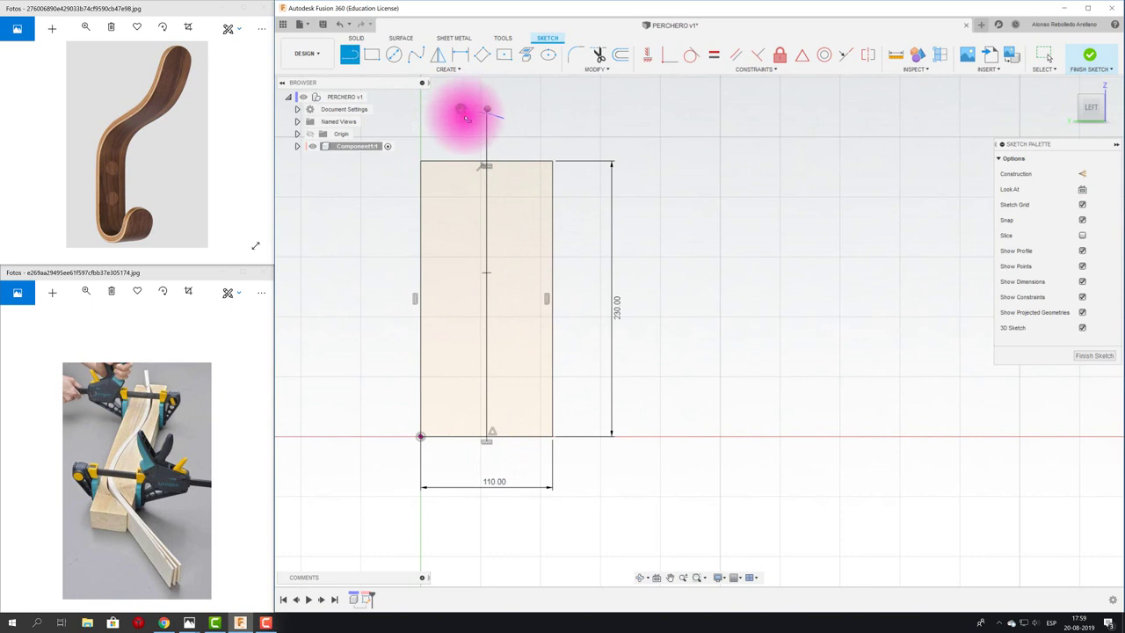
key("Escape")
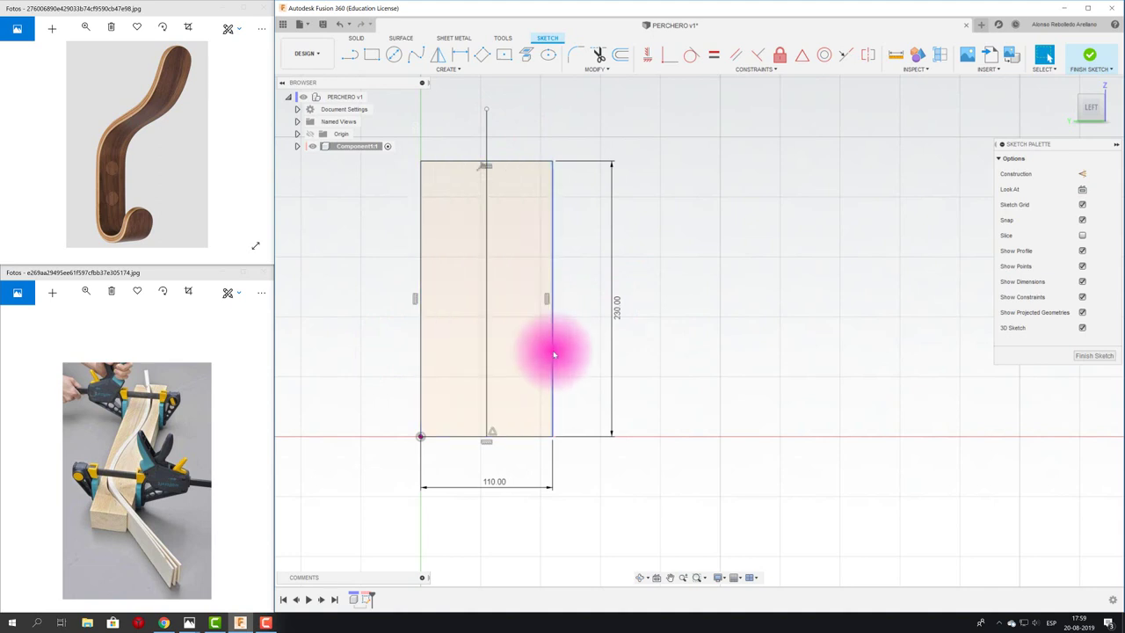
Convert the rectangle's lines and centre line into construction geometry.
left_click_drag(570, 351, 387, 245)
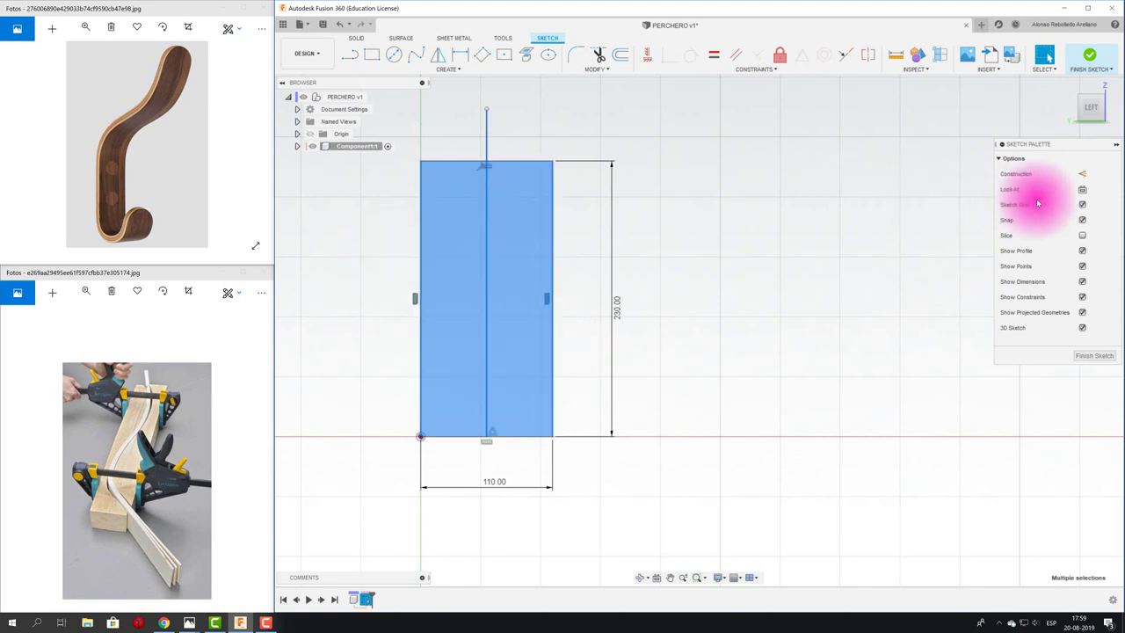
left_click(1081, 174)
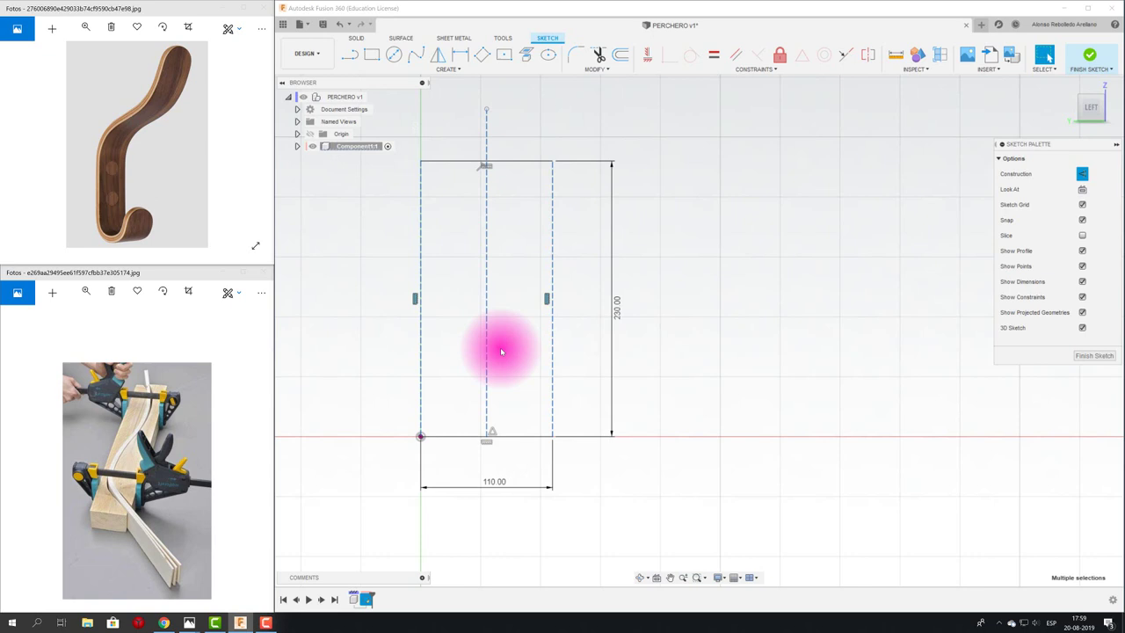
left_click(394, 55)
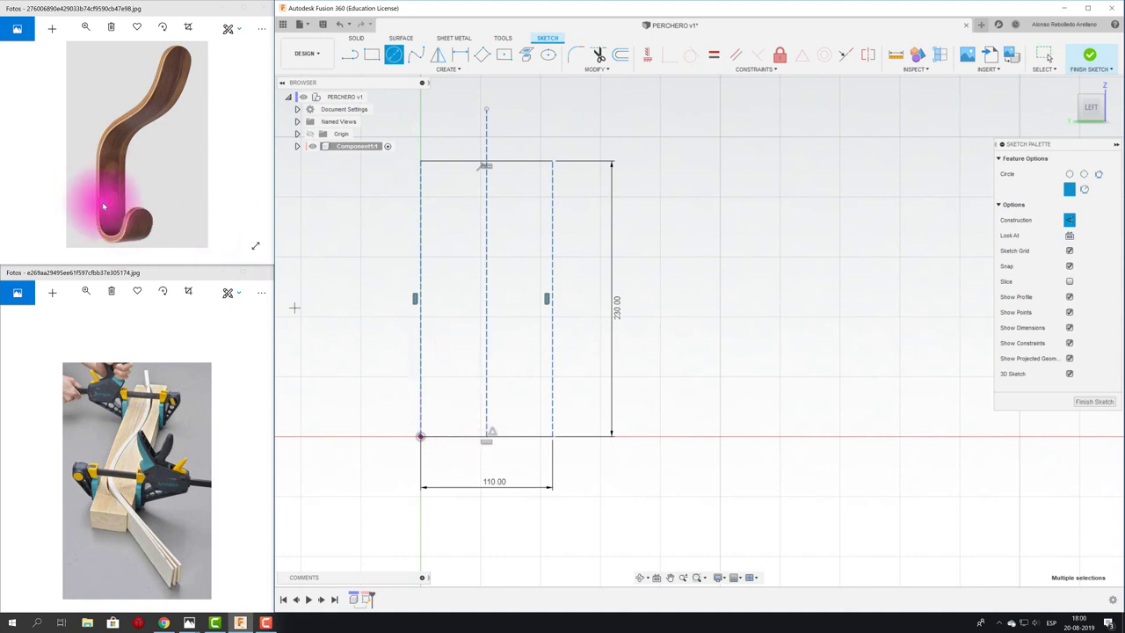
Abandon the circle and set the rectangle's lines to construction geometry again.
left_click(486, 376)
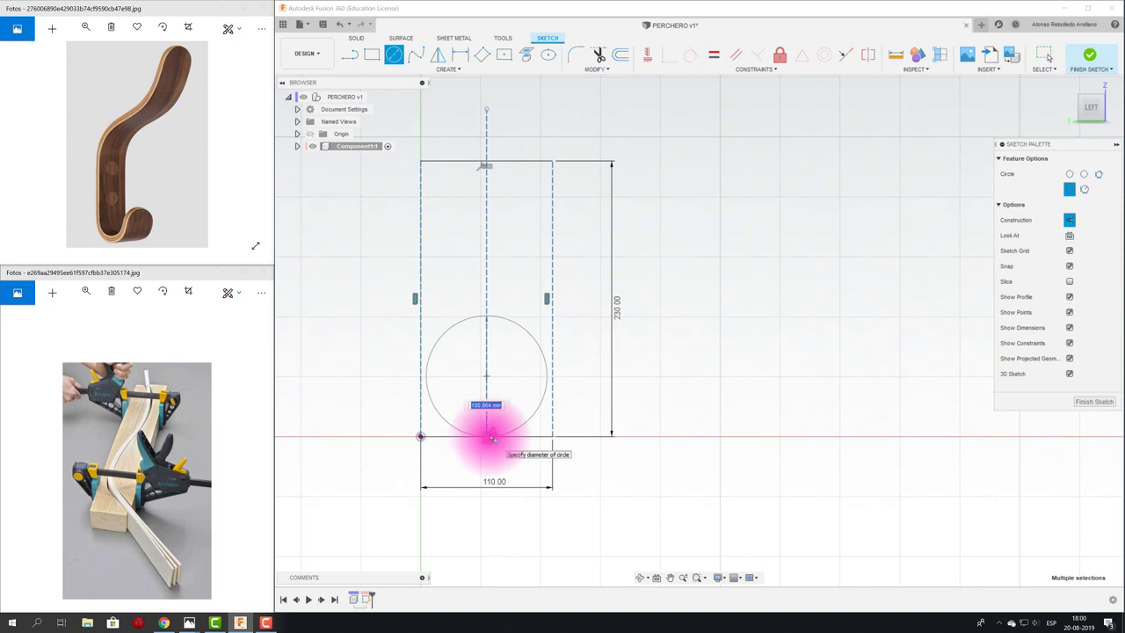
key("Escape")
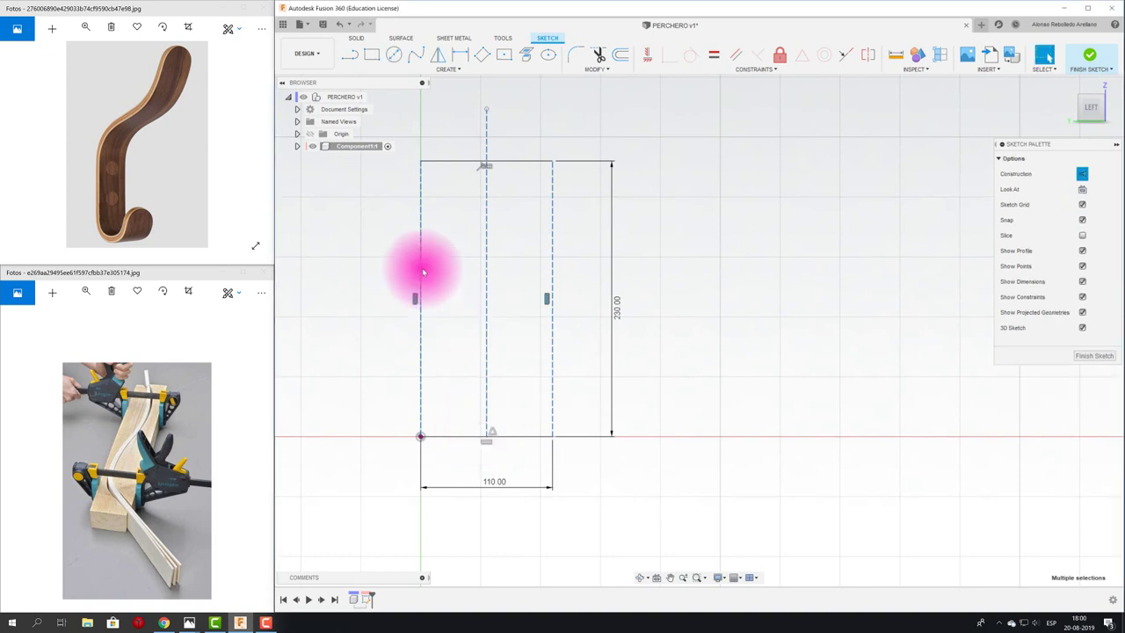
left_click(349, 56)
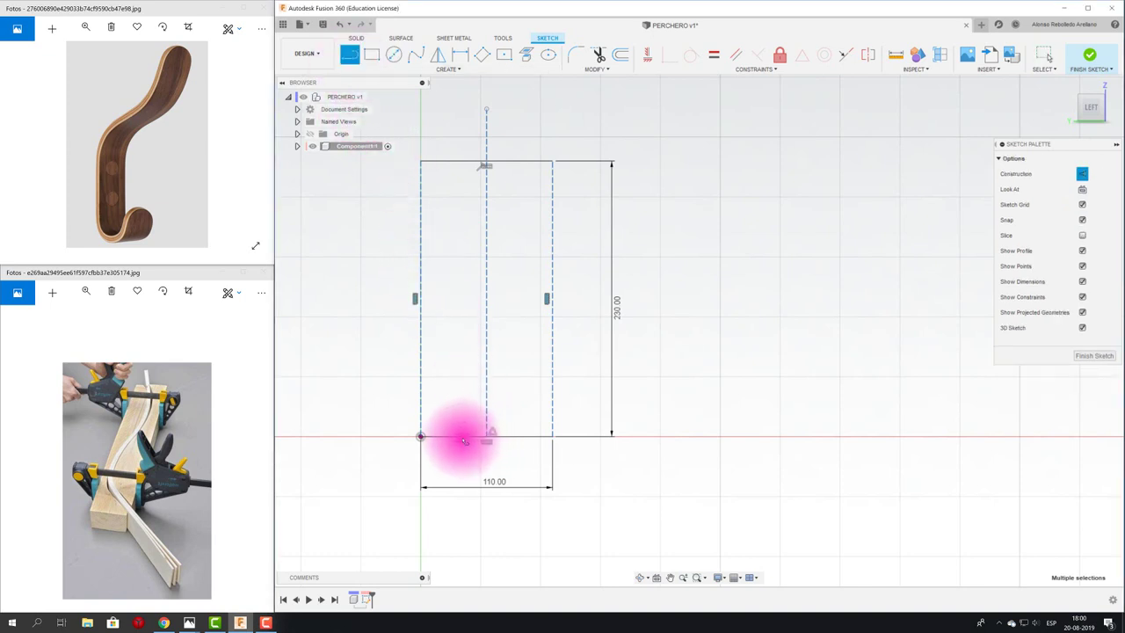
left_click(420, 436)
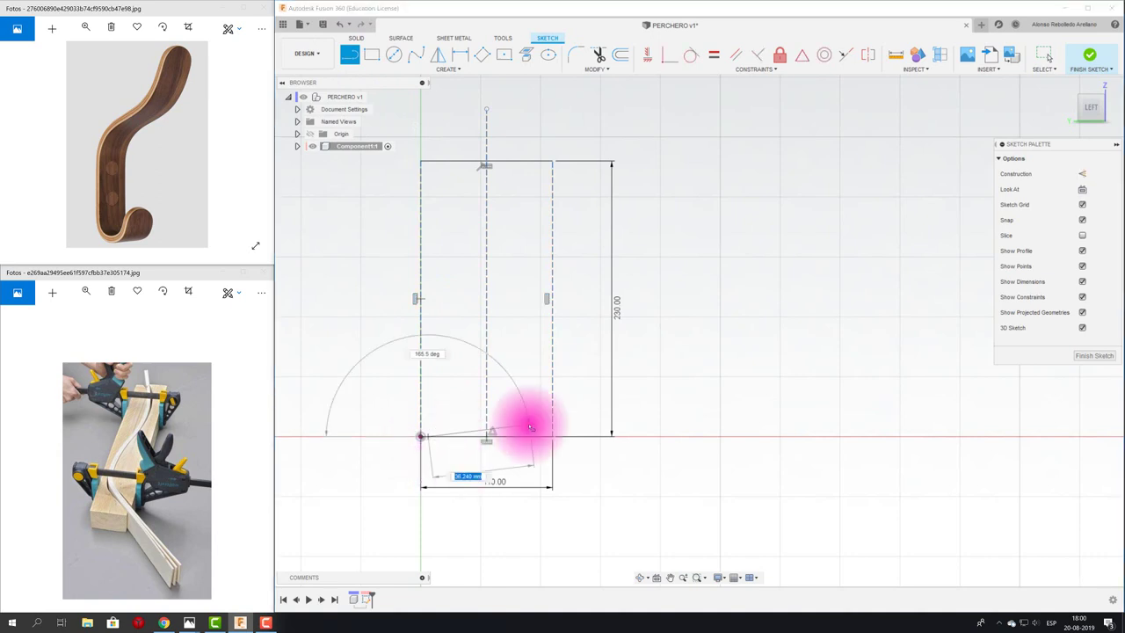
key("Escape")
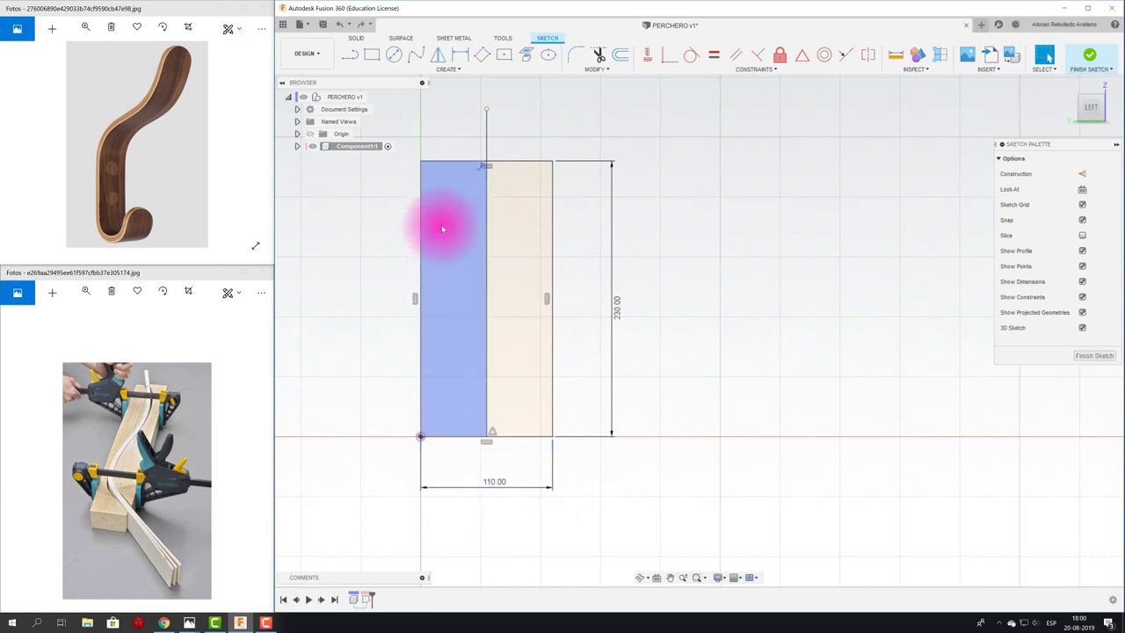
left_click_drag(411, 141, 578, 440)
left_click(1082, 173)
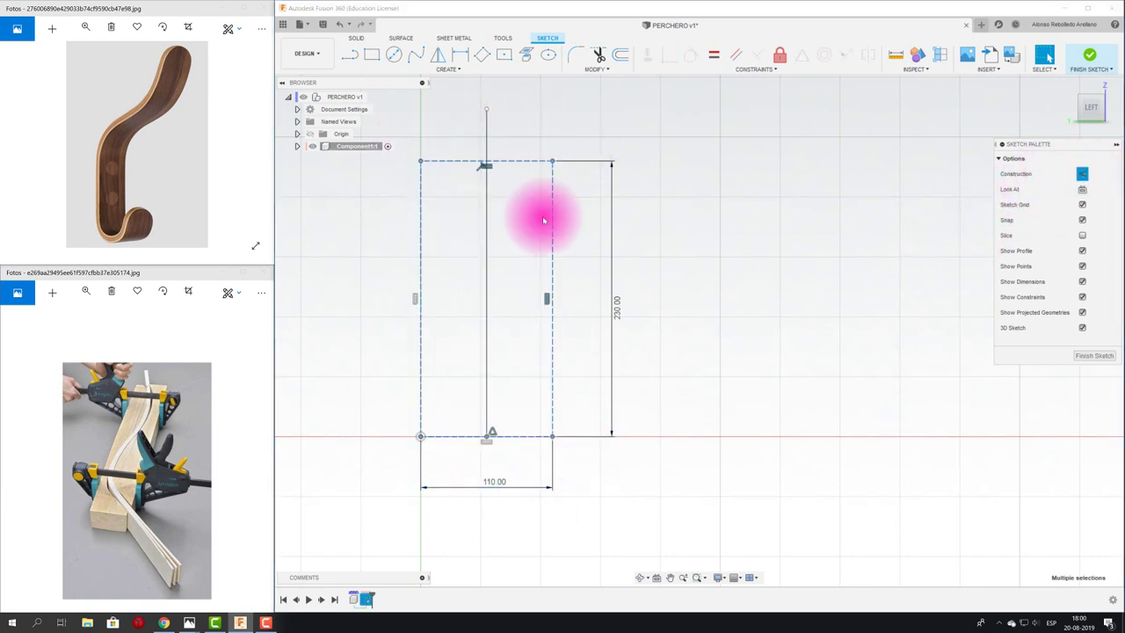
Draw a short vertical line up from the bottom edge, left of the centre line.
left_click(349, 54)
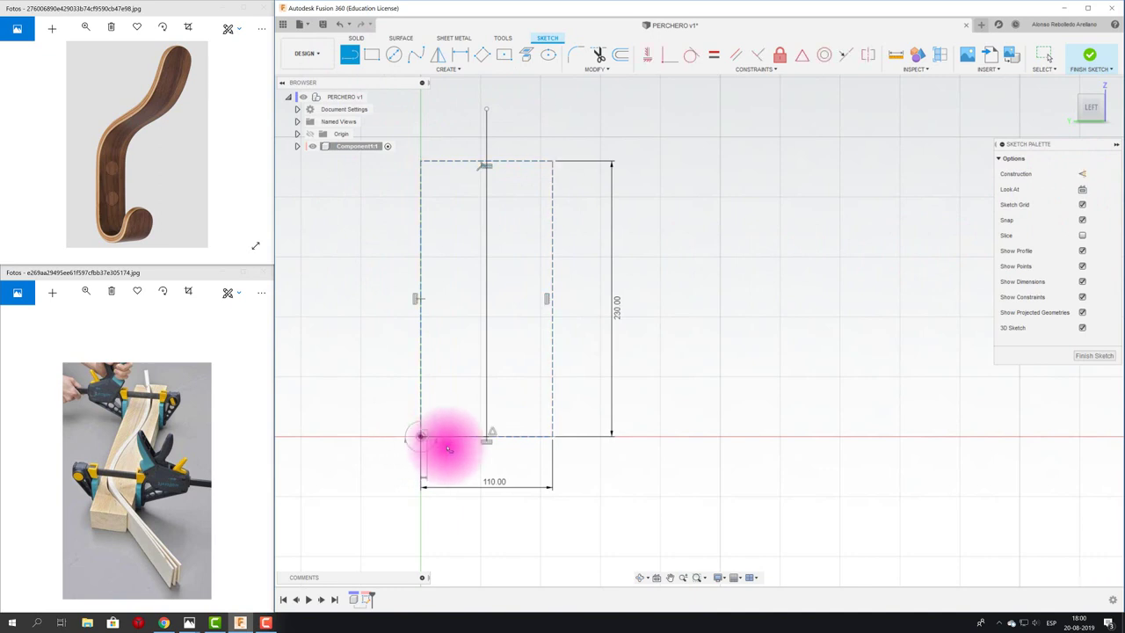
left_click(421, 436)
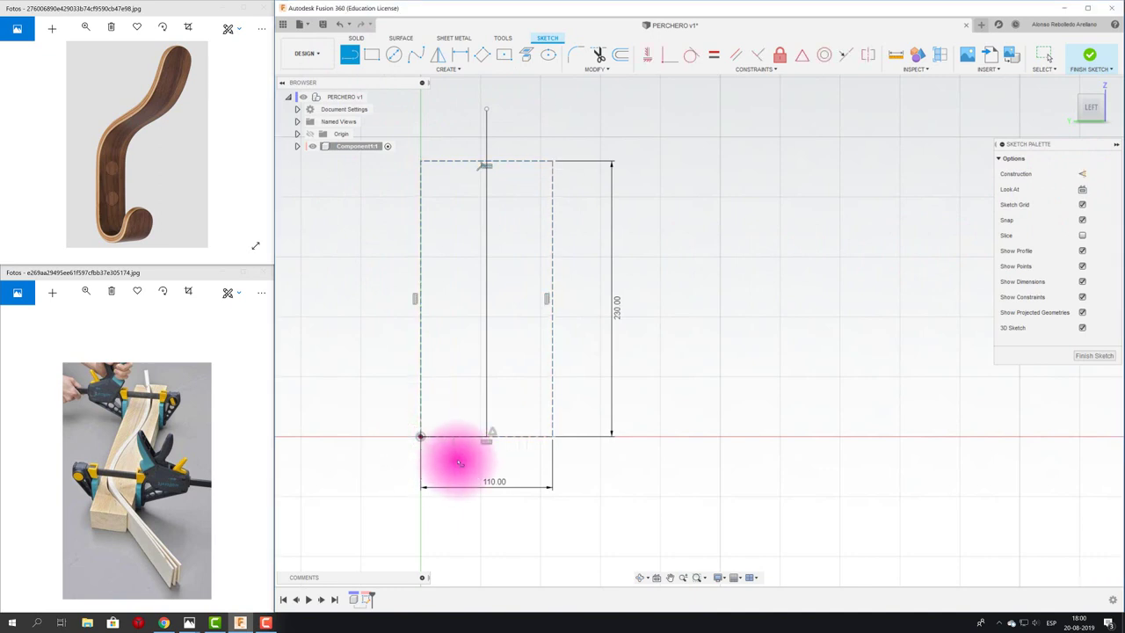
key("Escape")
key("l")
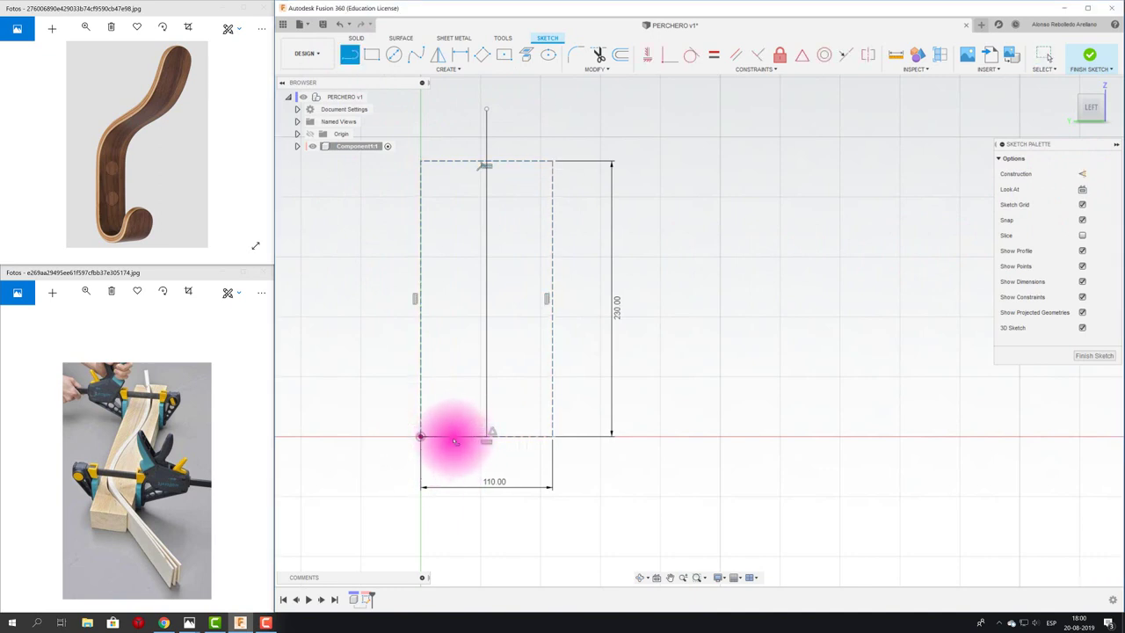
left_click(453, 436)
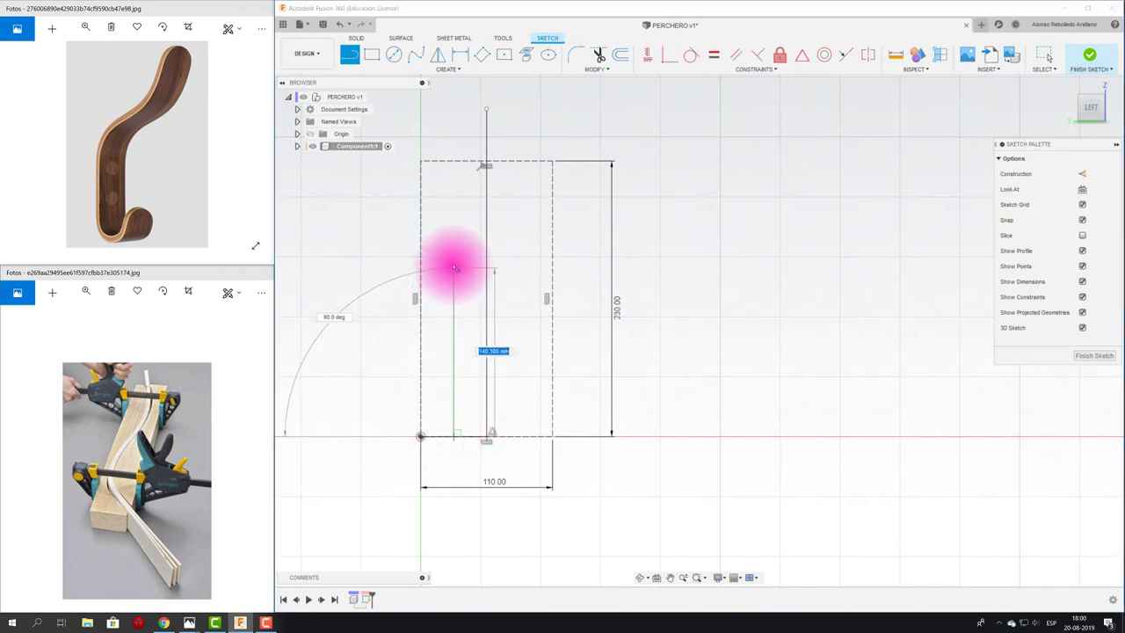
left_click(454, 263)
key("Escape")
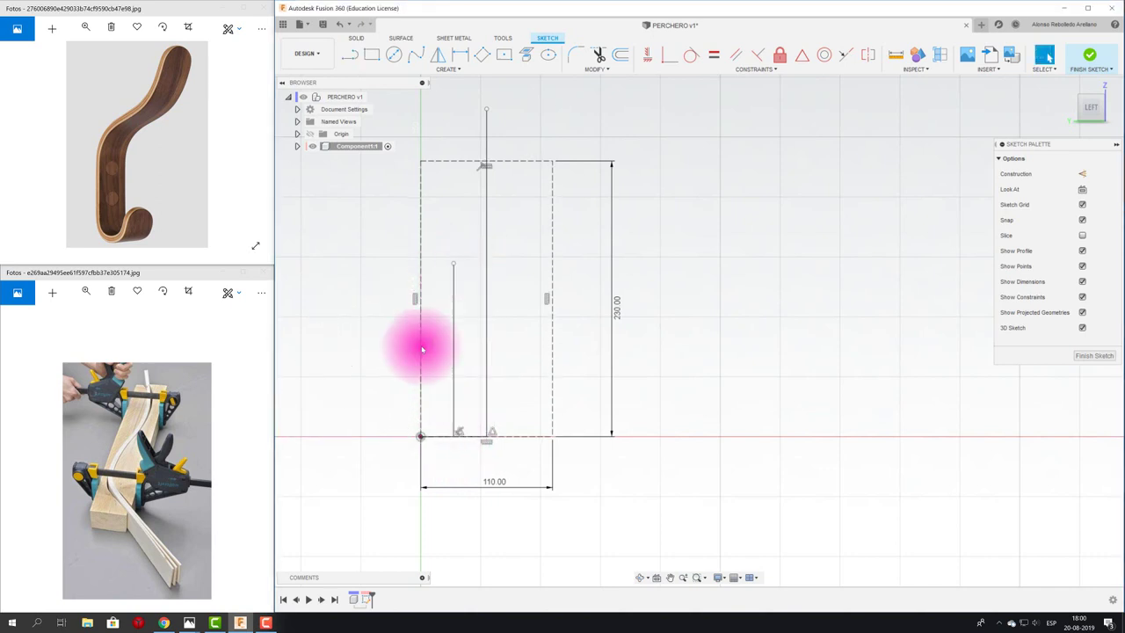
left_click(393, 54)
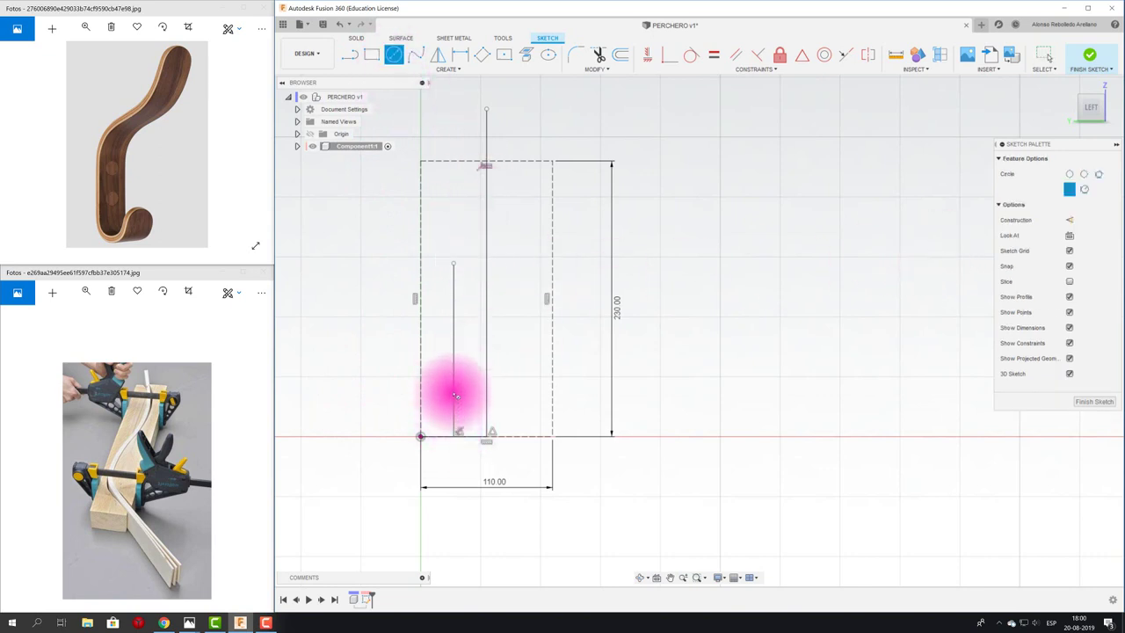
Draw a 55 mm circle centred on the short vertical line.
left_click(454, 392)
left_click(487, 391)
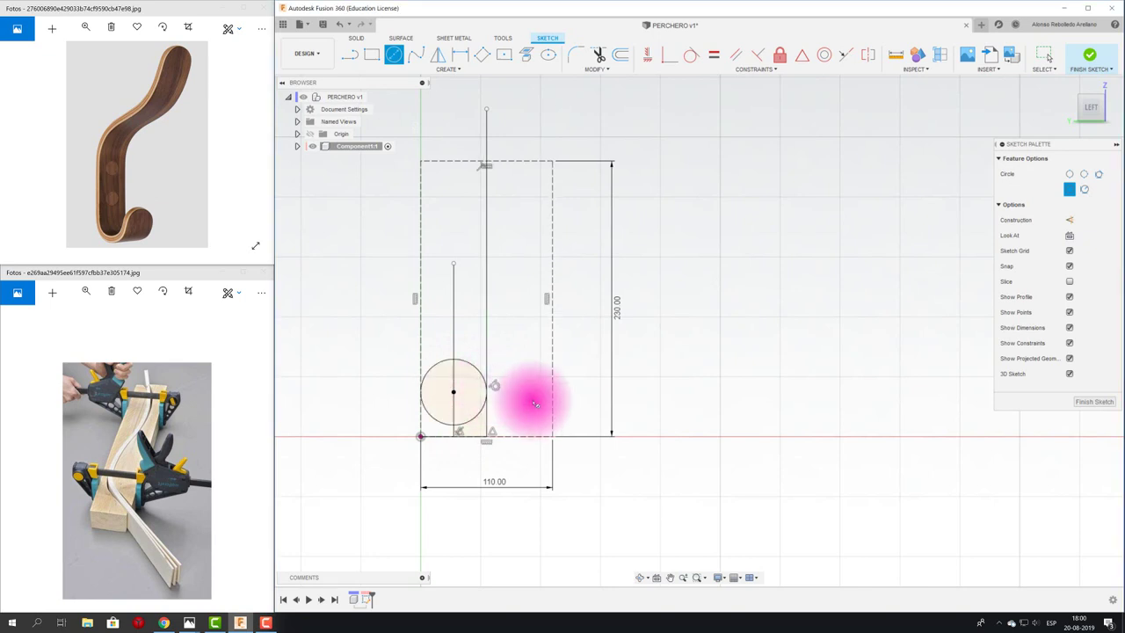
key("Escape")
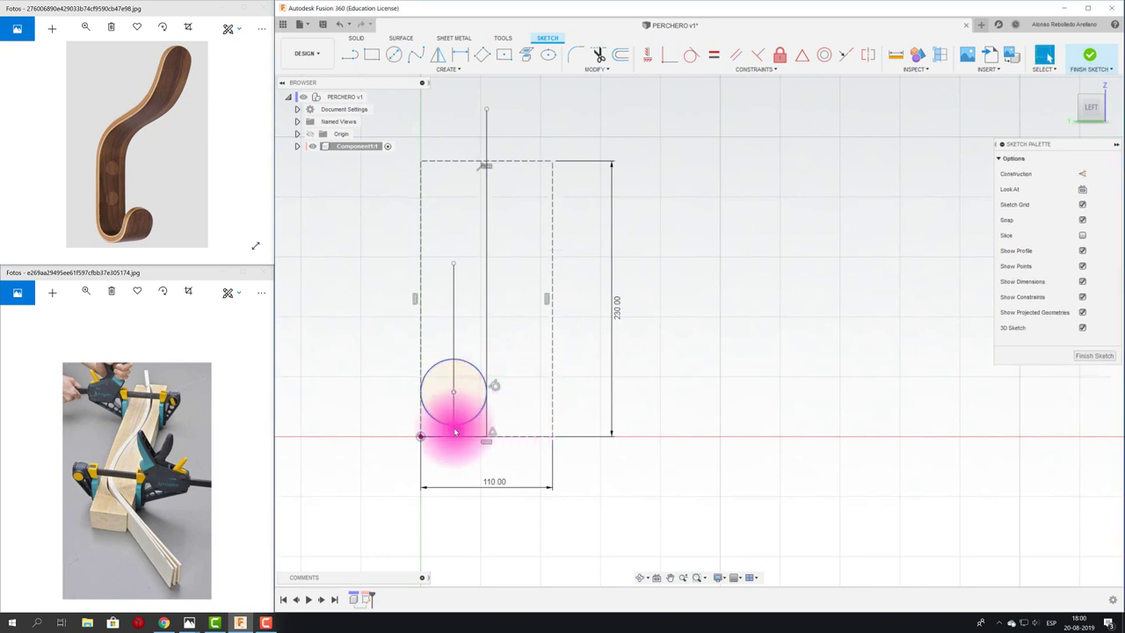
scroll(453, 429, "up", 1)
scroll(457, 440, "up", 1)
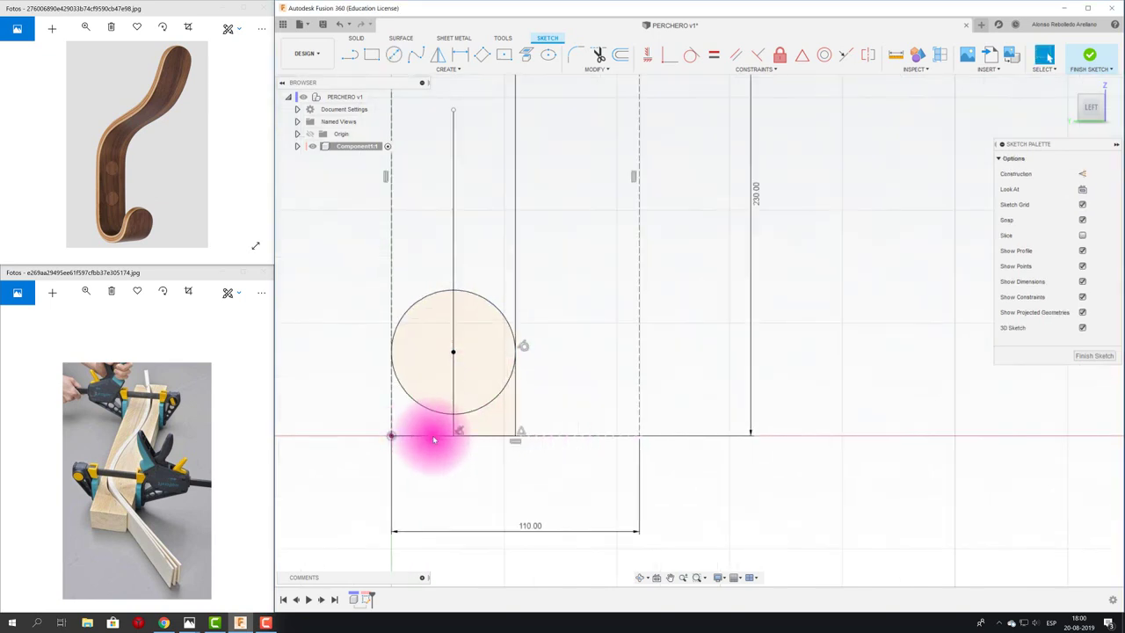
Constrain the circle tangent to the rectangle's bottom edge.
left_click(440, 411)
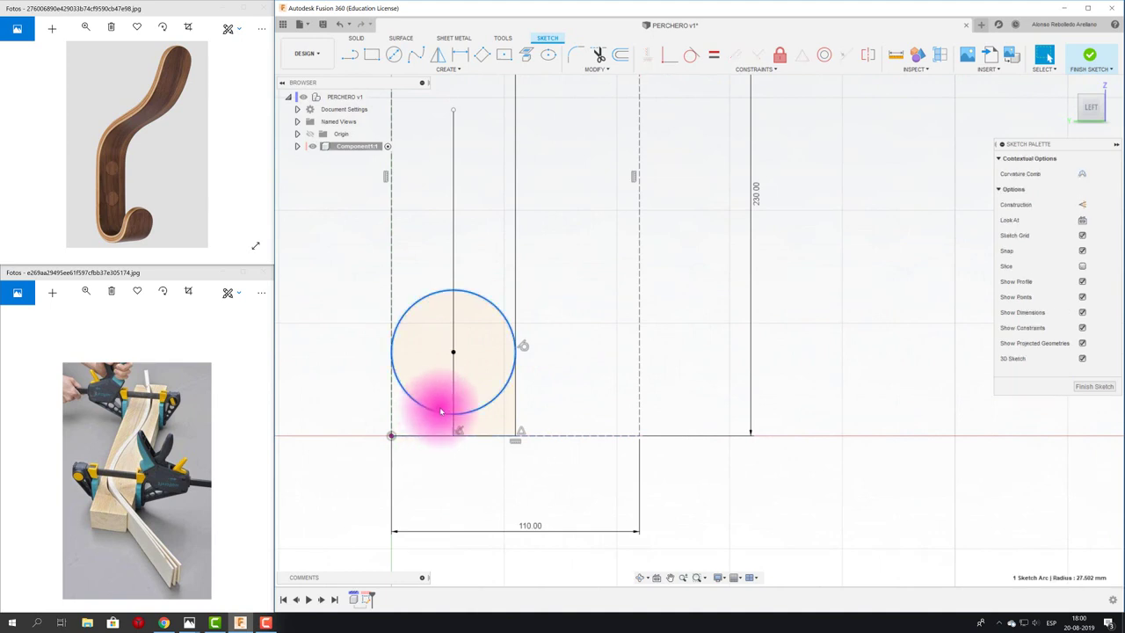
left_click(691, 54)
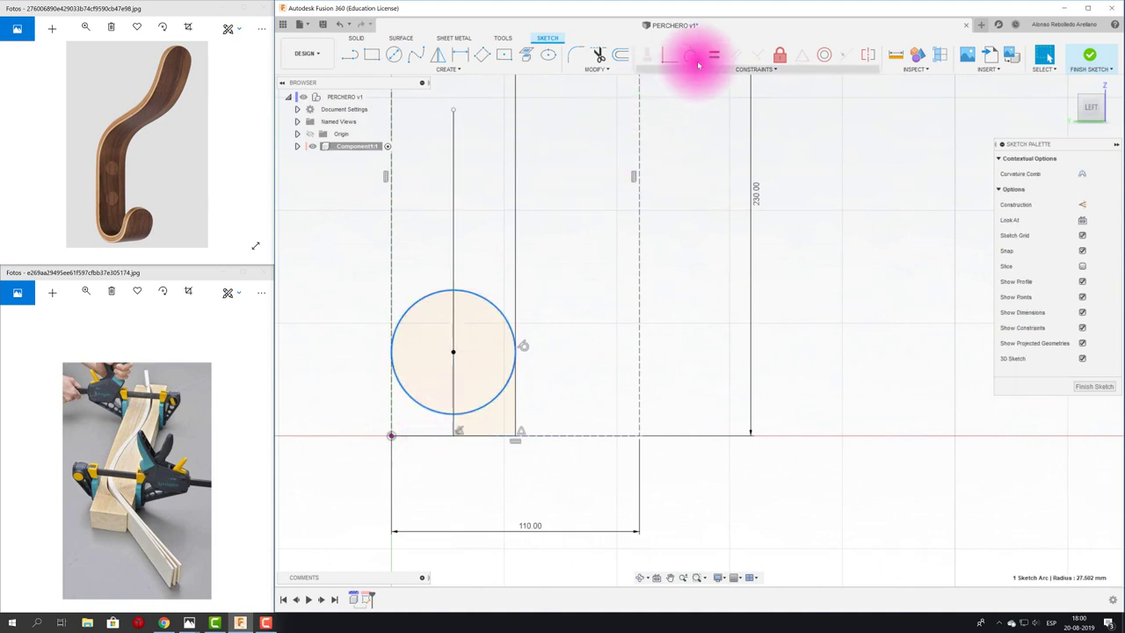
left_click(444, 434)
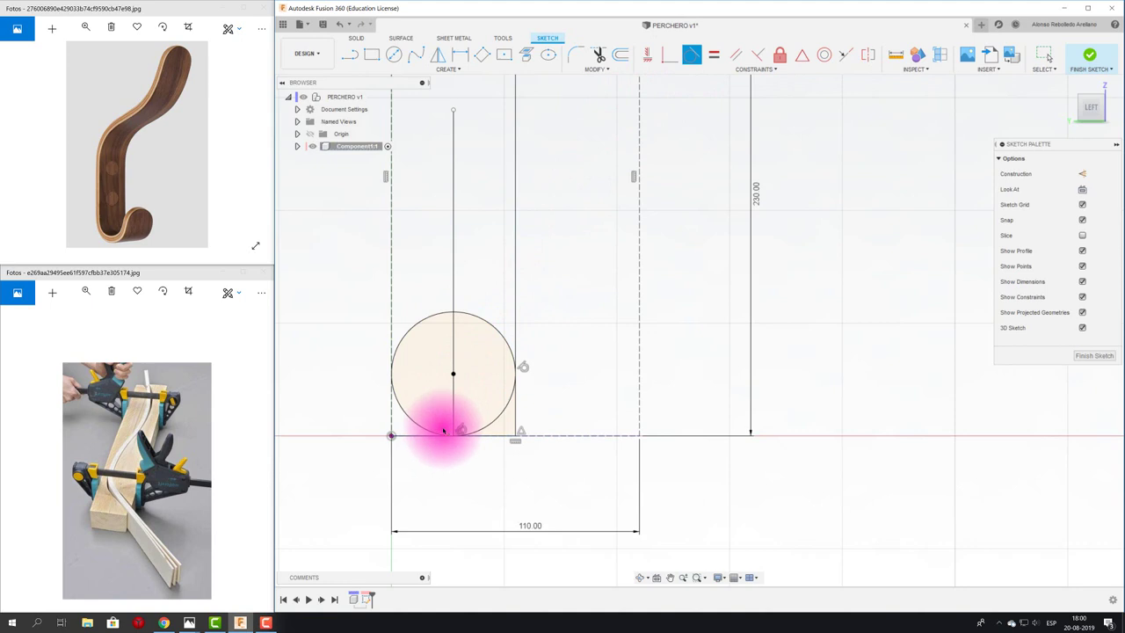
scroll(476, 457, "down", 1)
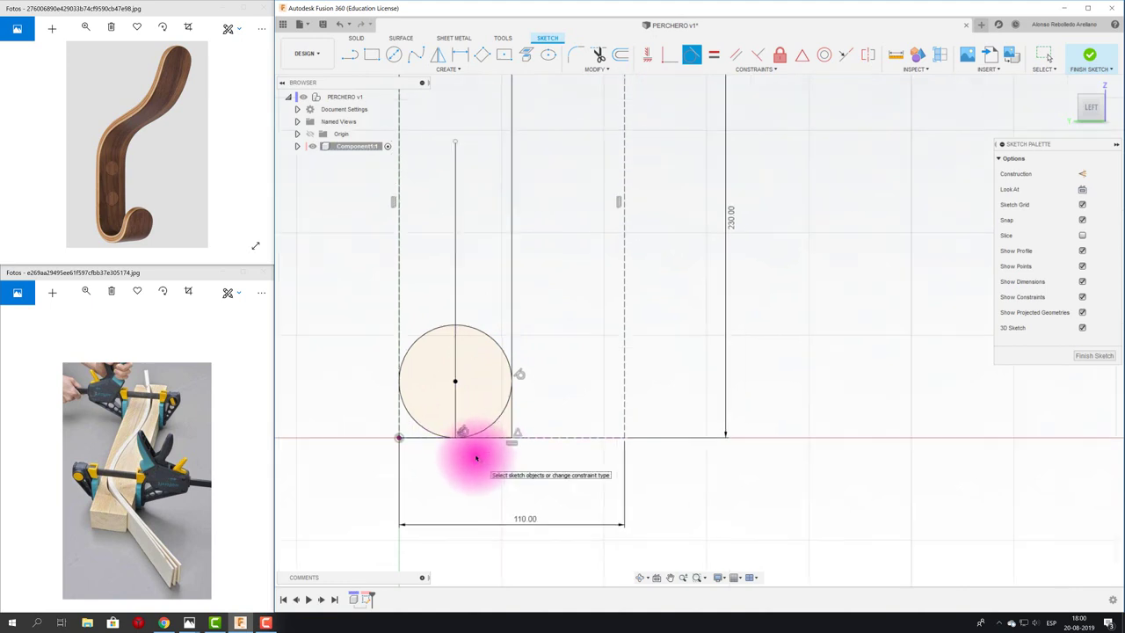
scroll(515, 357, "down", 2)
scroll(534, 302, "down", 1)
middle_click_drag(534, 302, 534, 377)
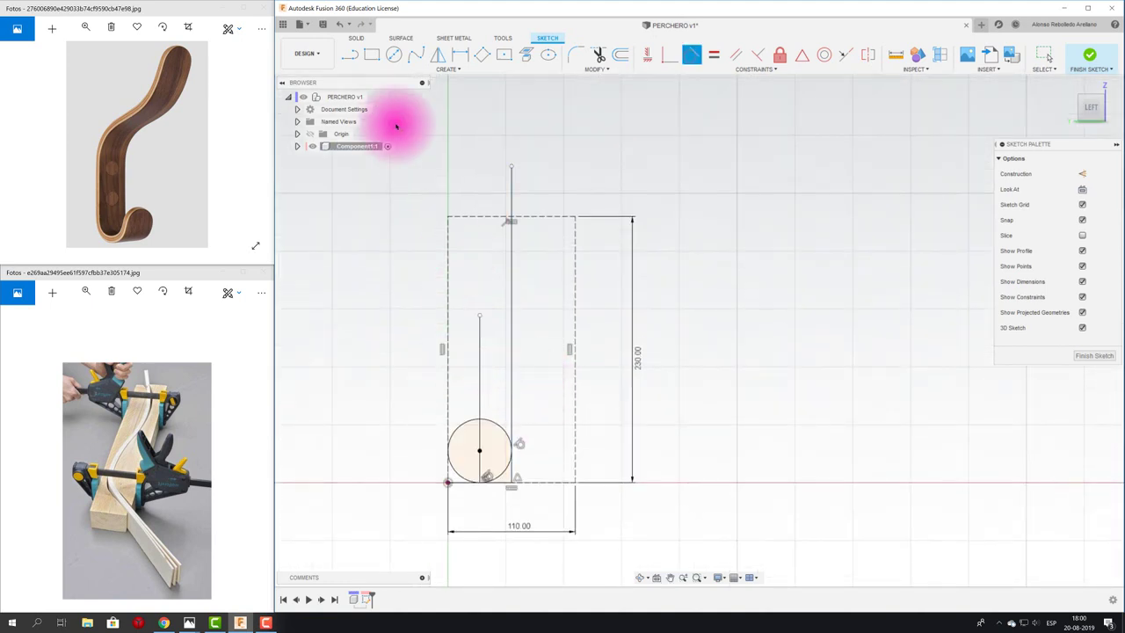
Draw a left vertical line from the circle's edge and dimension it to 160 mm.
left_click(350, 55)
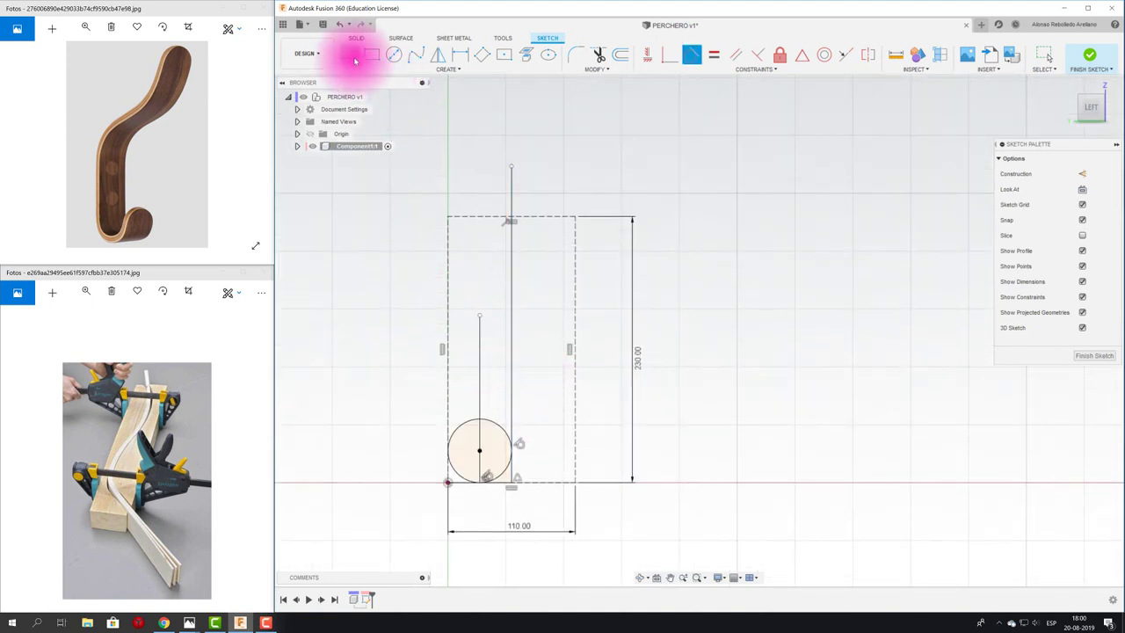
left_click(449, 451)
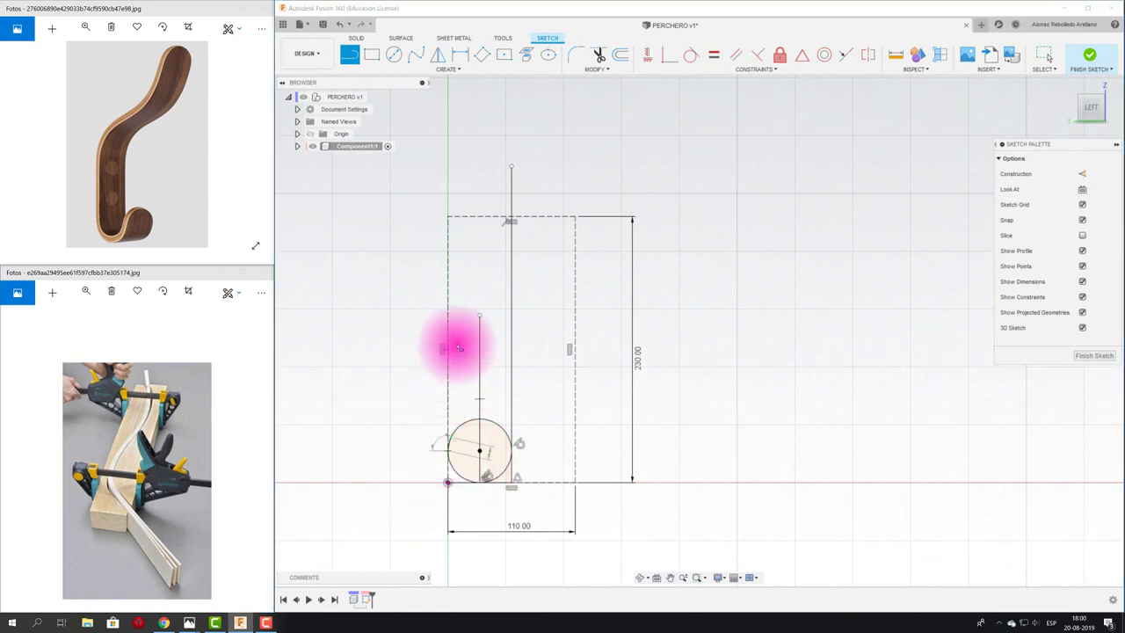
left_click(448, 245)
key("Escape")
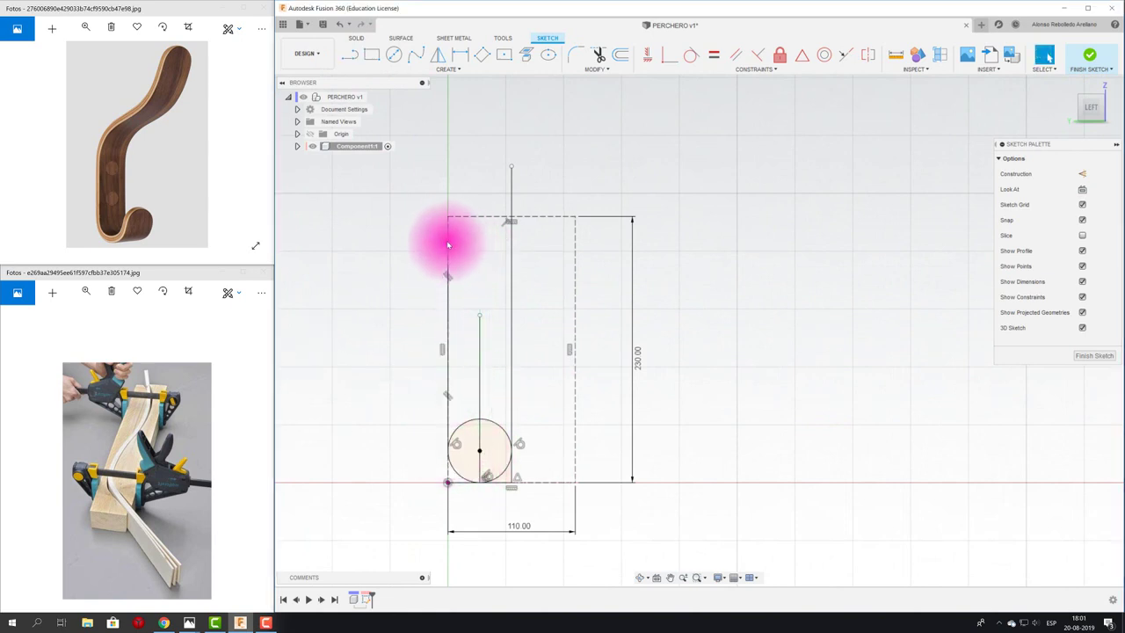
left_click(447, 248)
key("Escape")
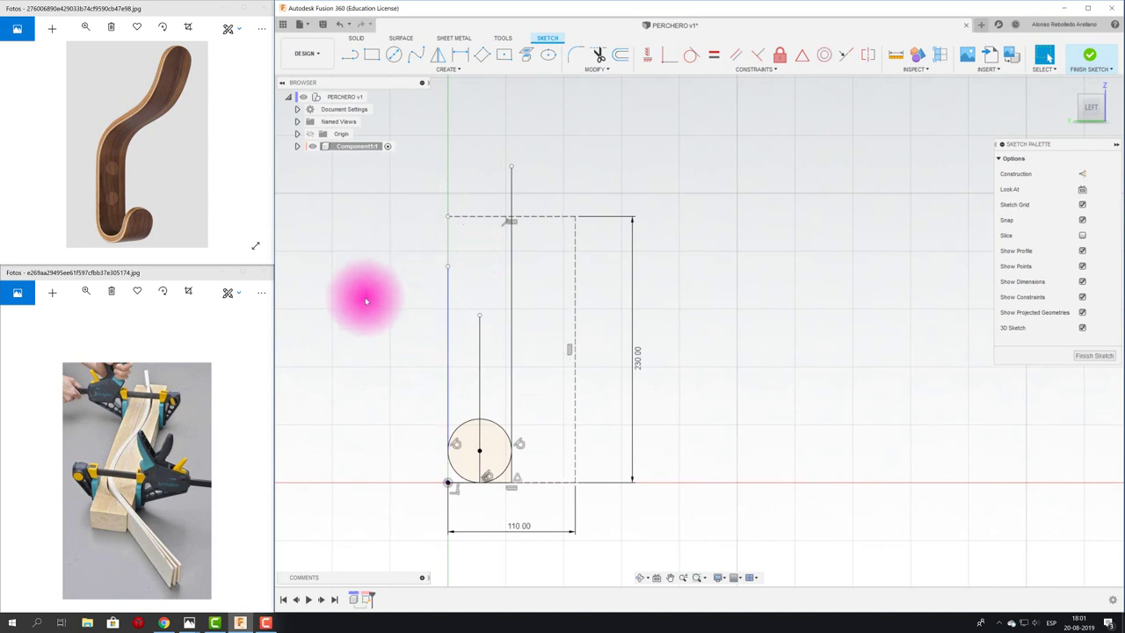
key("d")
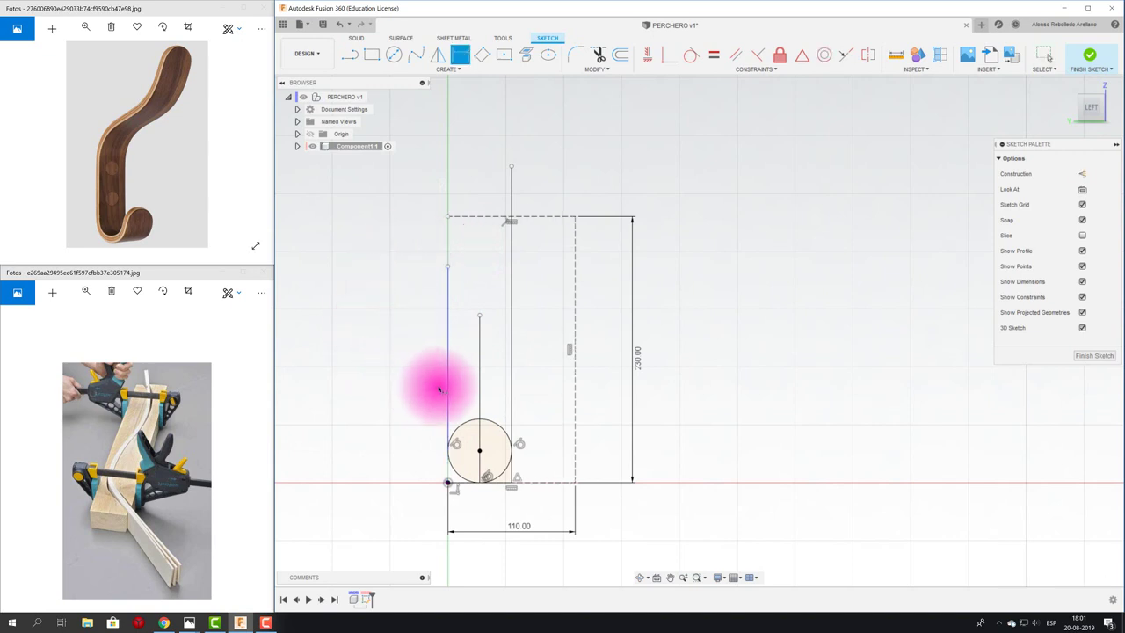
left_click(392, 361)
type("168")
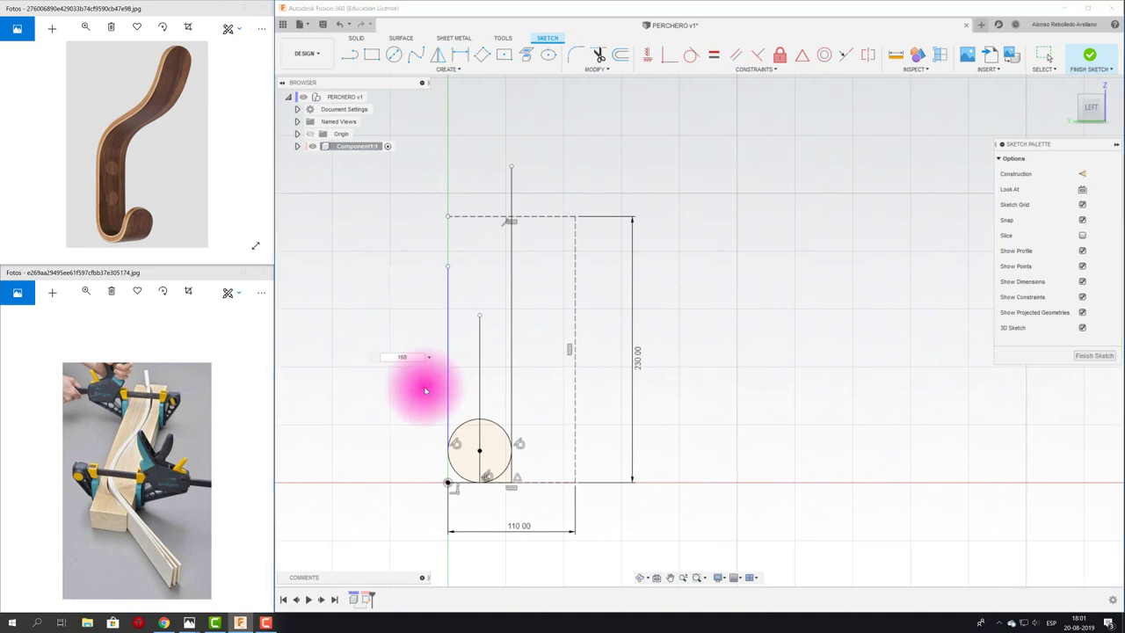
type("160")
key("Return")
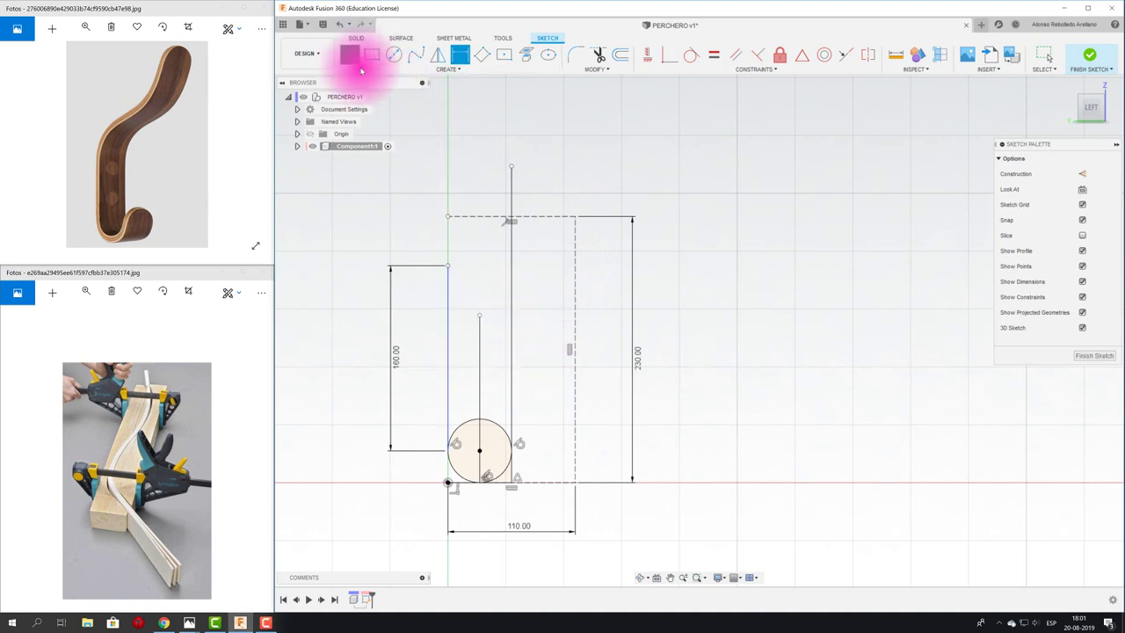
Draw a horizontal line from the left upright and add a 90° angle dimension.
left_click(361, 70)
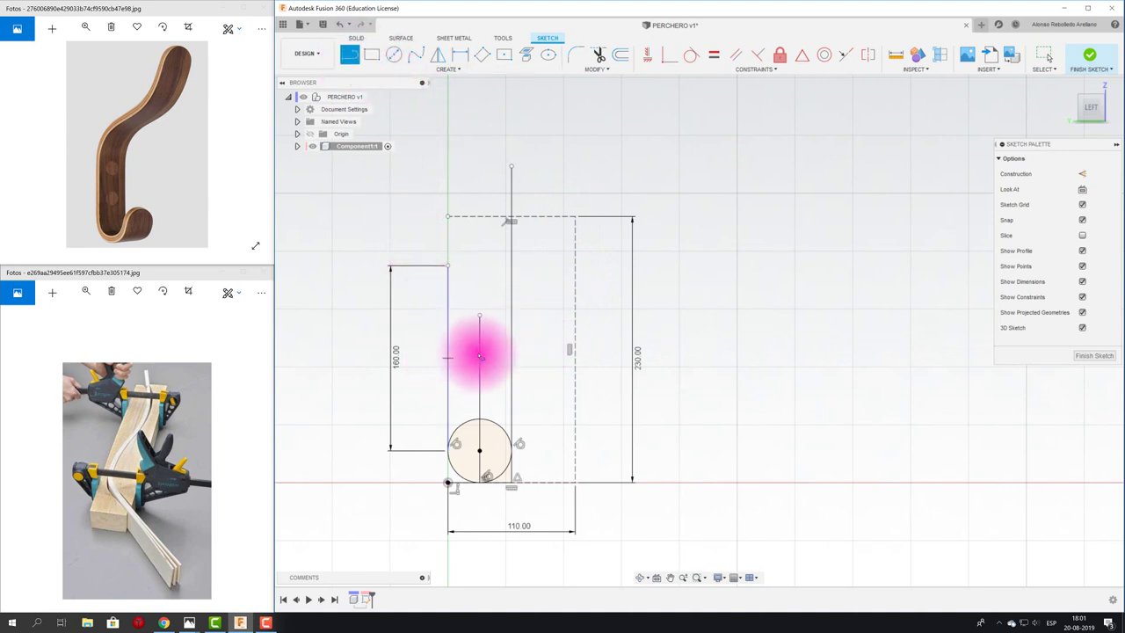
left_click(448, 358)
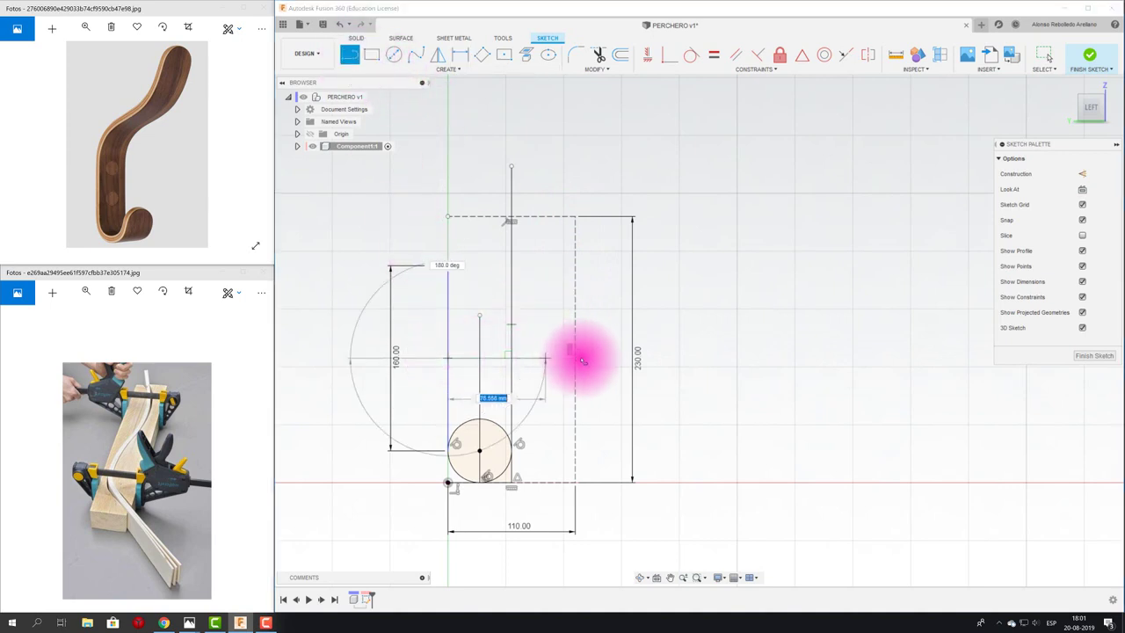
left_click(664, 358)
key("Escape")
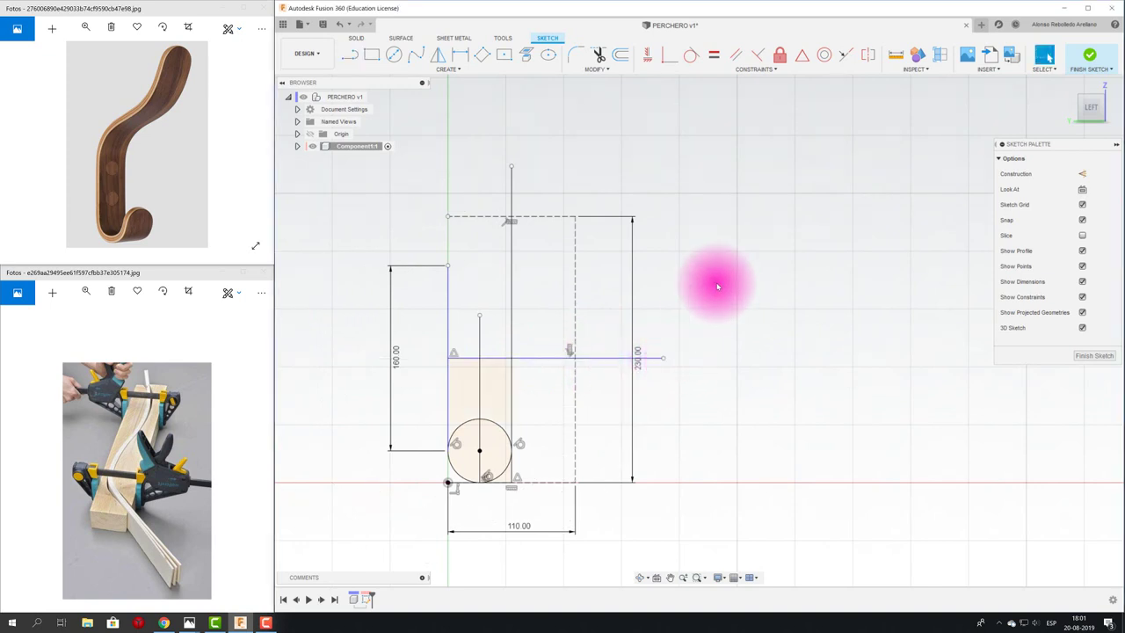
left_click(533, 358)
key("d")
left_click(450, 310)
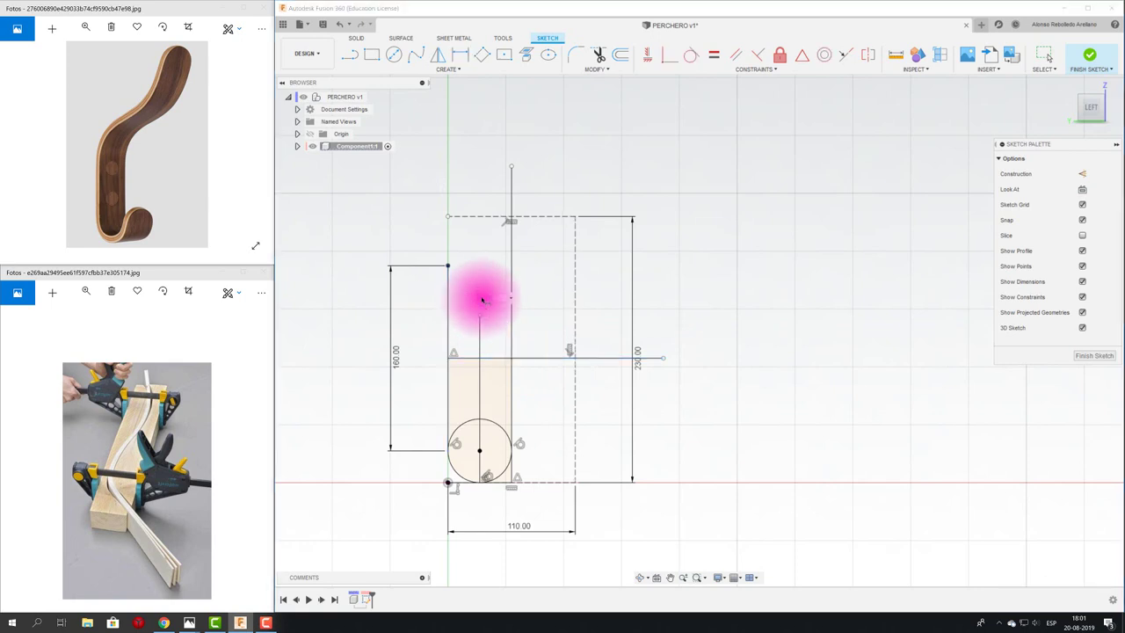
left_click(482, 300)
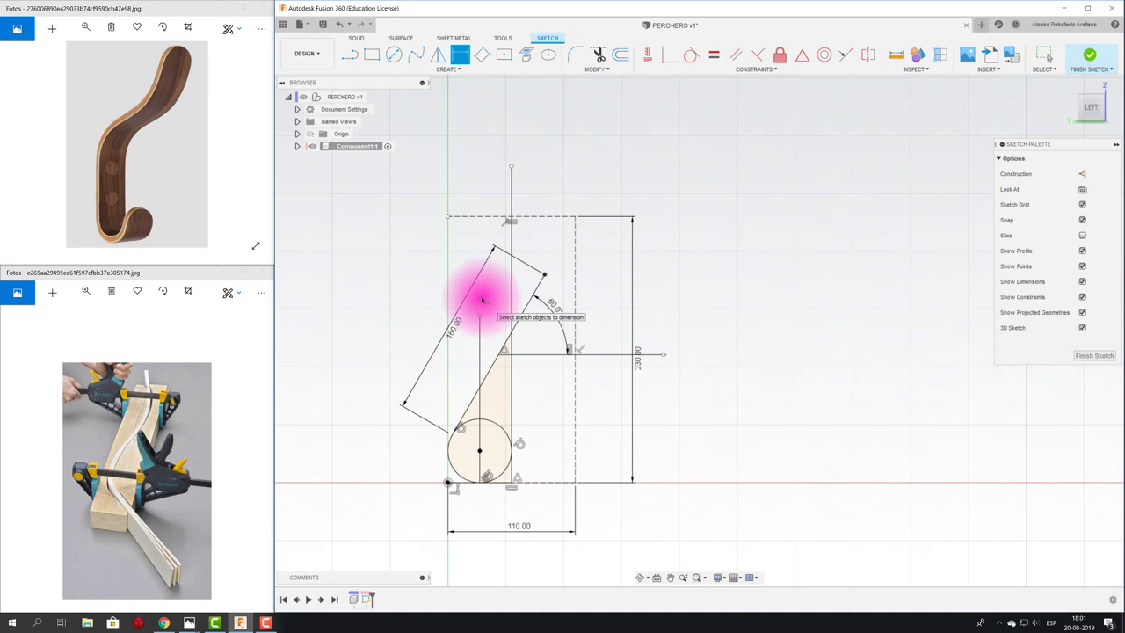
key("Escape")
key("ctrl+z")
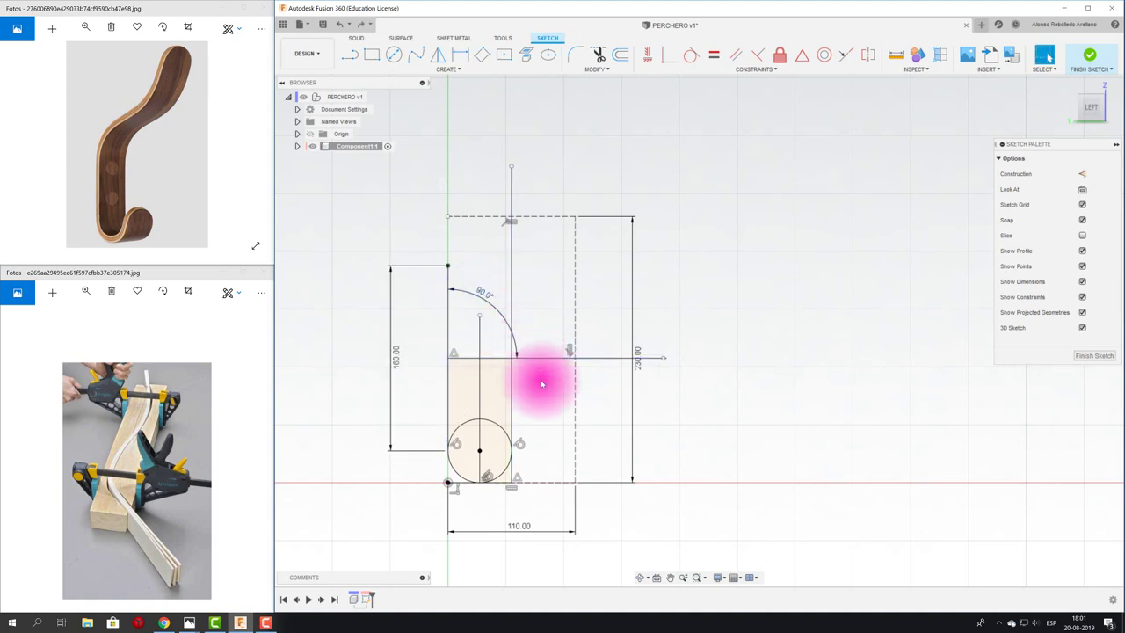
Delete the middle and right vertical lines and fix the 160 mm left upright.
left_click(561, 359)
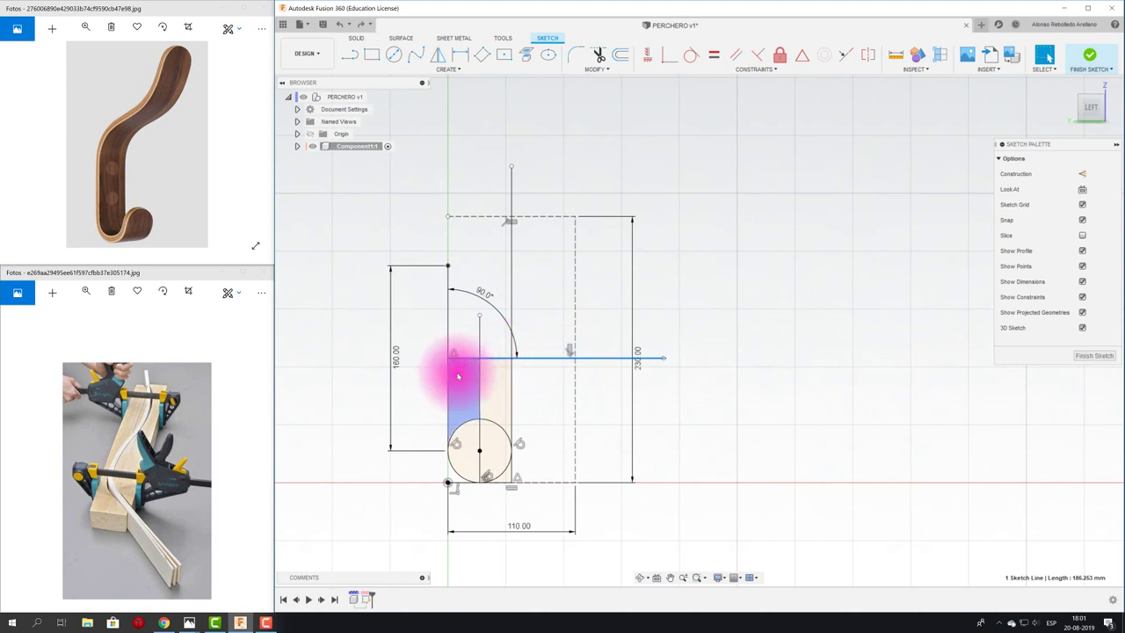
left_click(450, 322)
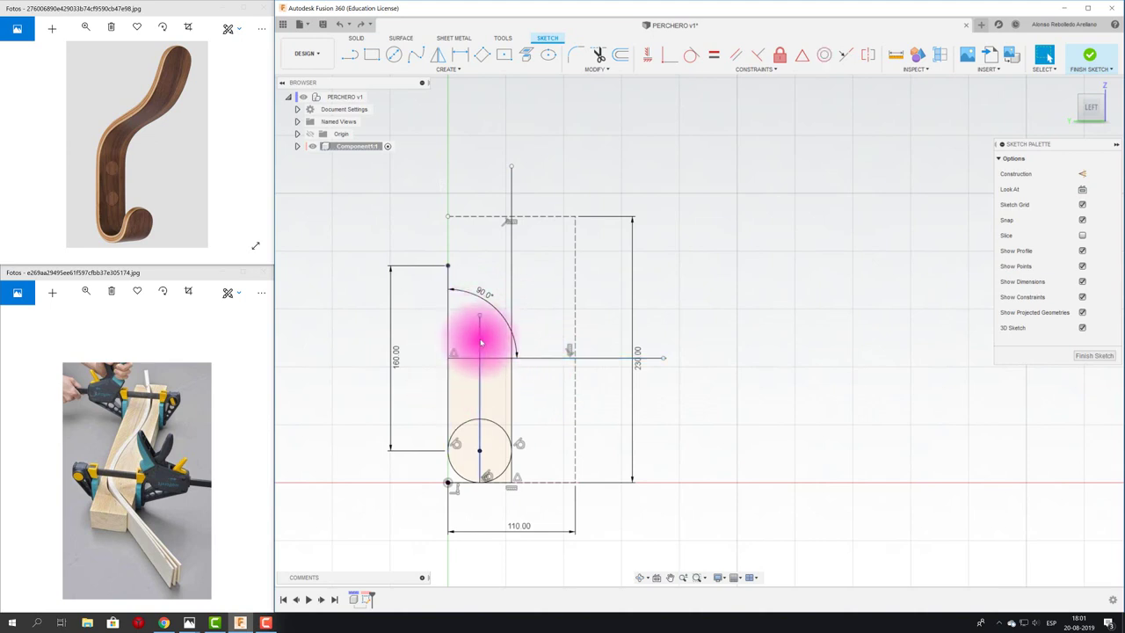
left_click(480, 343)
key("Delete")
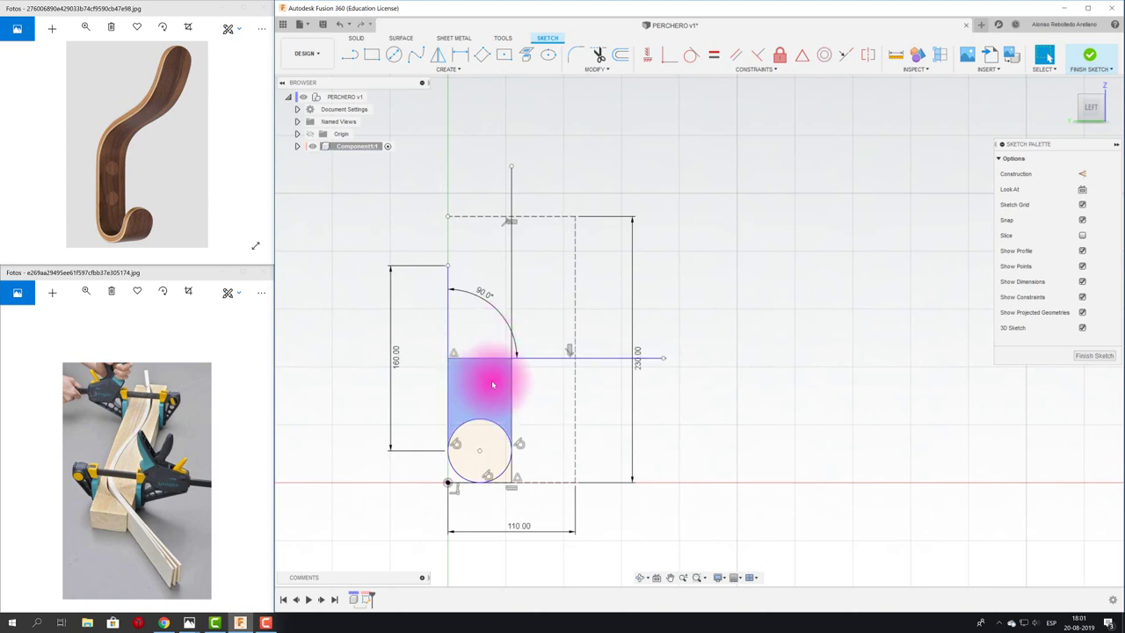
left_click(511, 400)
key("Delete")
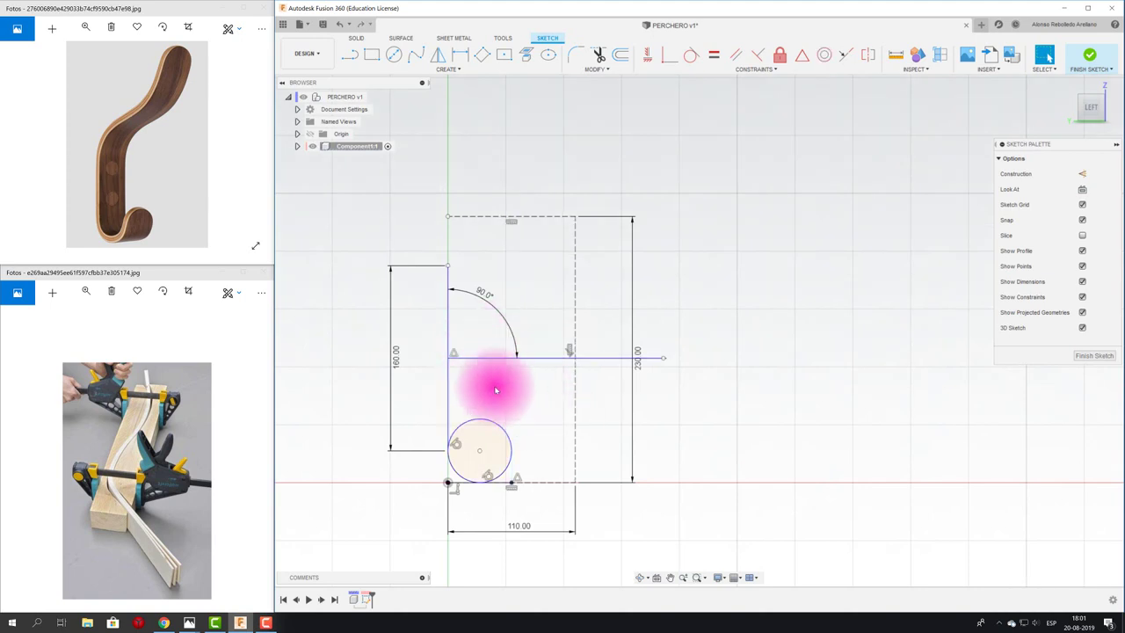
left_click(447, 343)
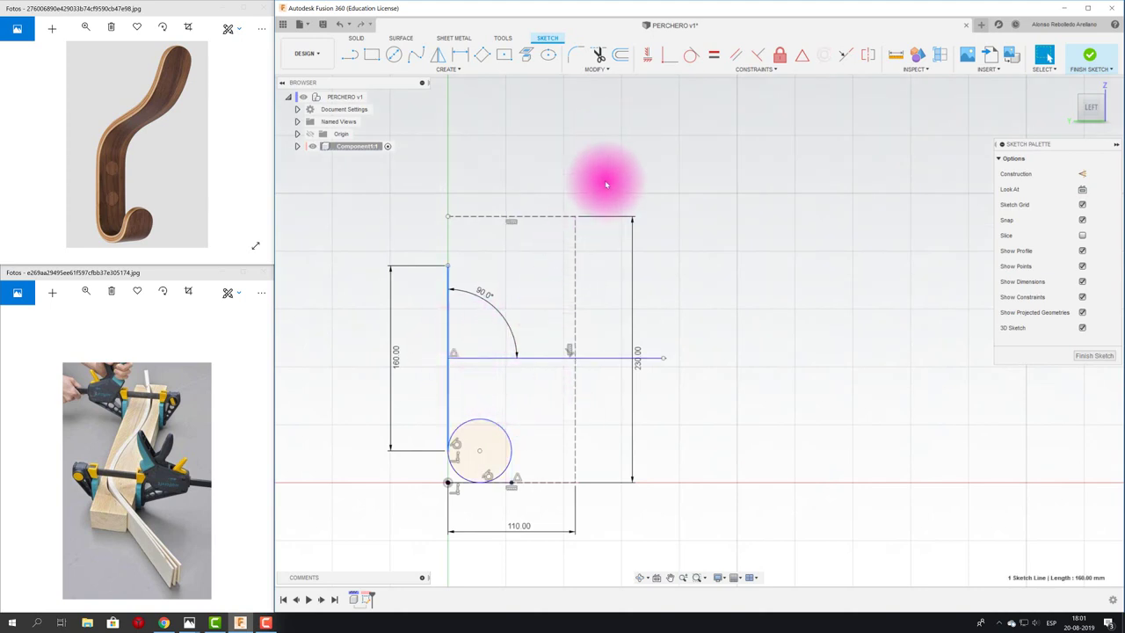
left_click(778, 57)
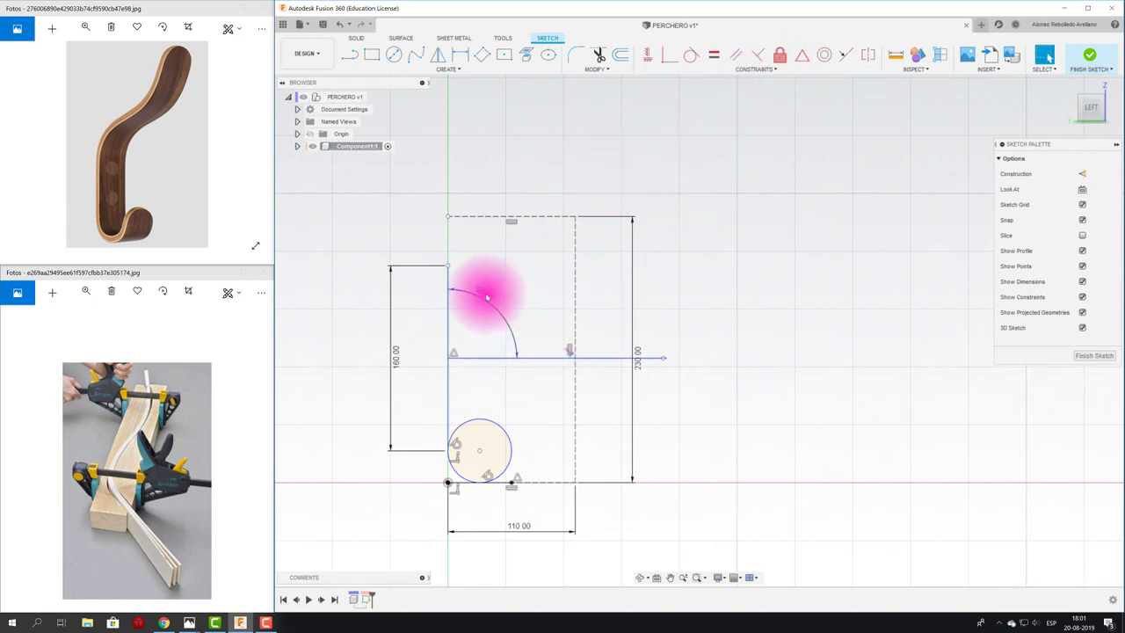
Delete the horizontal line with its 90° angle and start a 155° line from the left upright.
left_click_drag(486, 297, 487, 298)
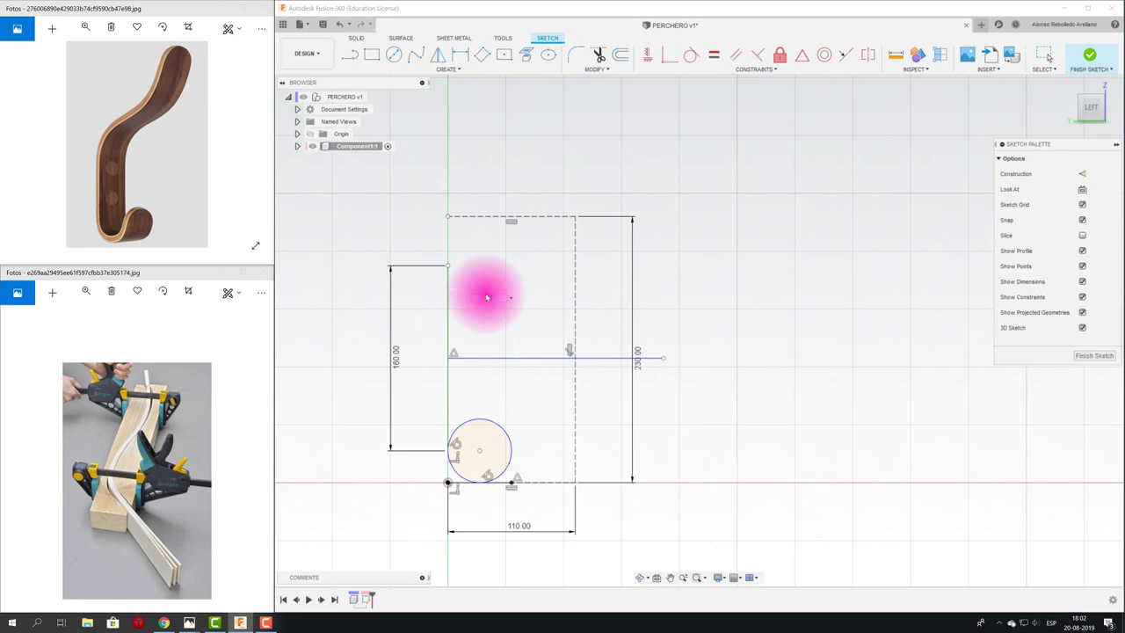
left_click(487, 297)
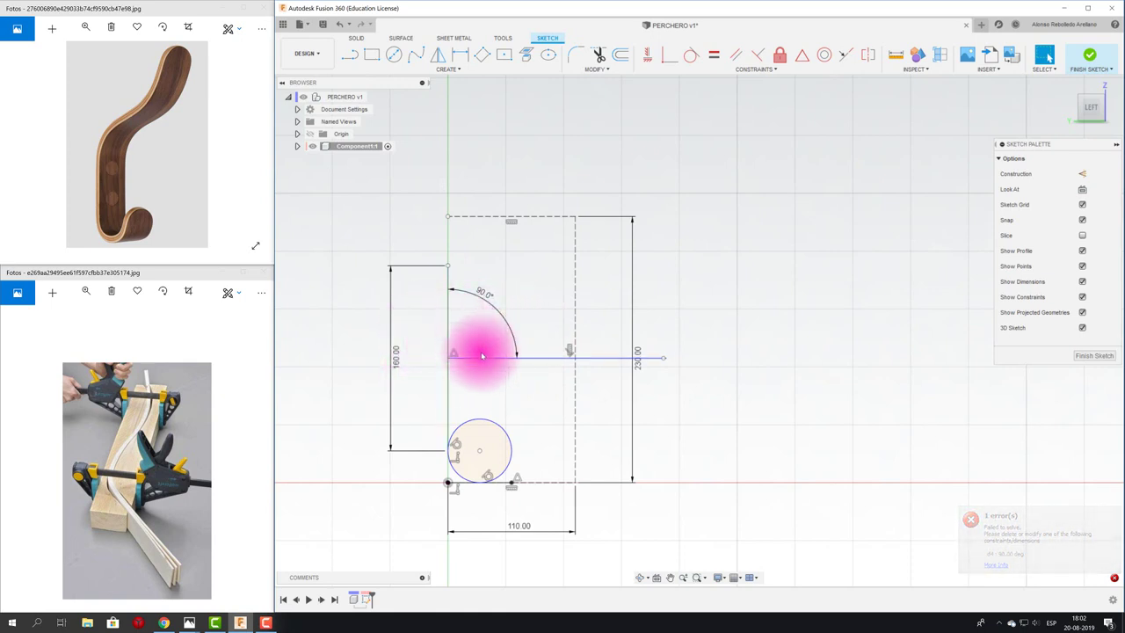
left_click(534, 359)
key("Delete")
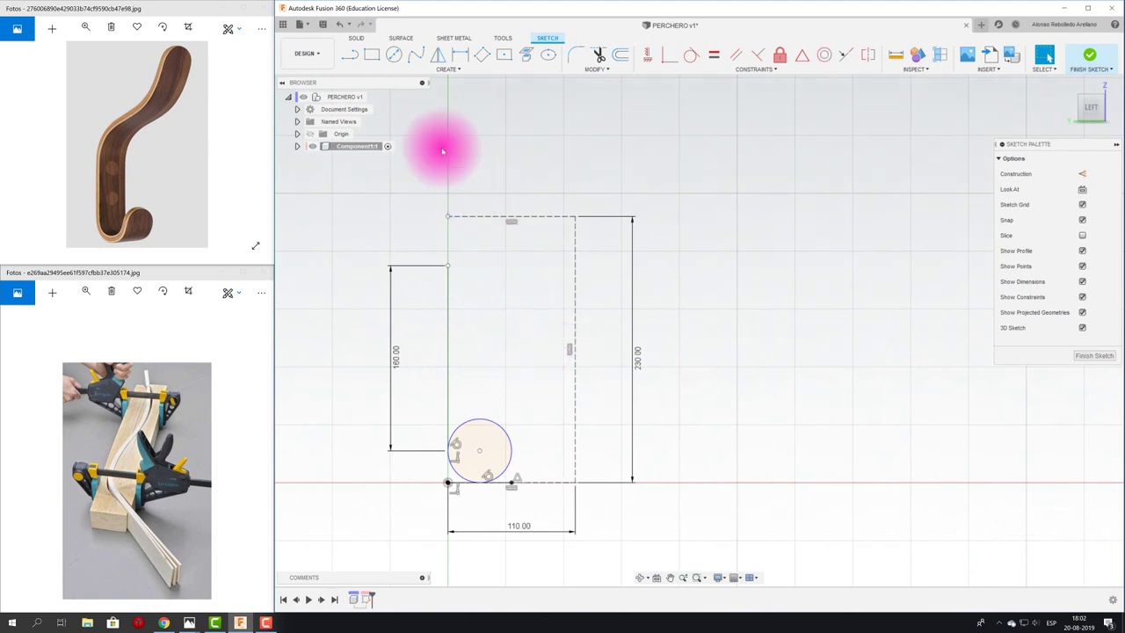
left_click(349, 55)
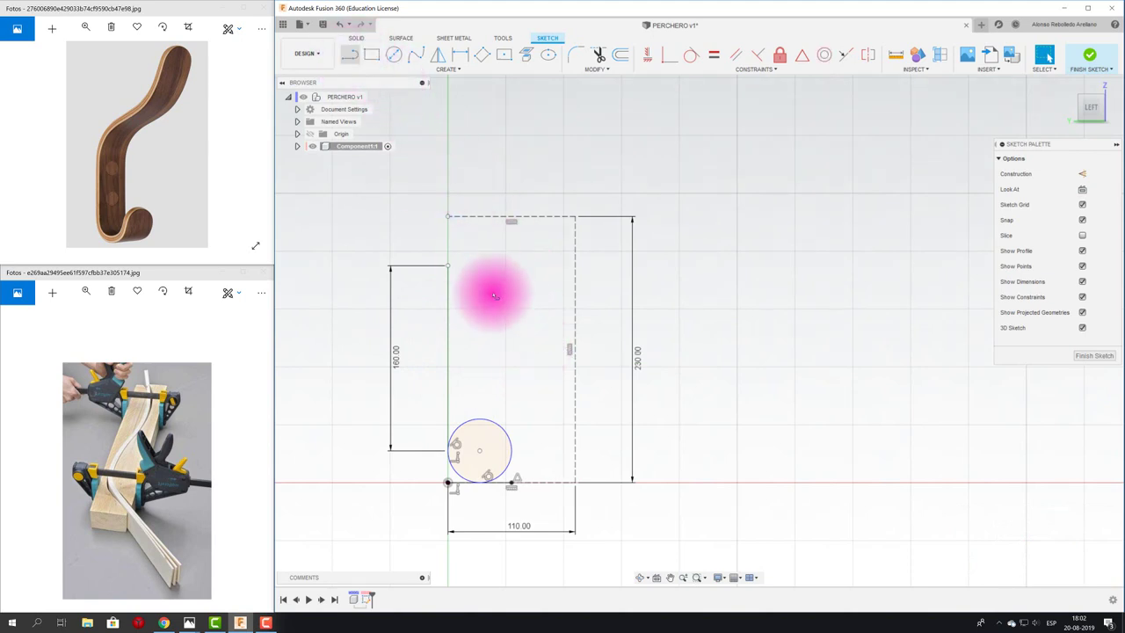
left_click(449, 359)
type("155")
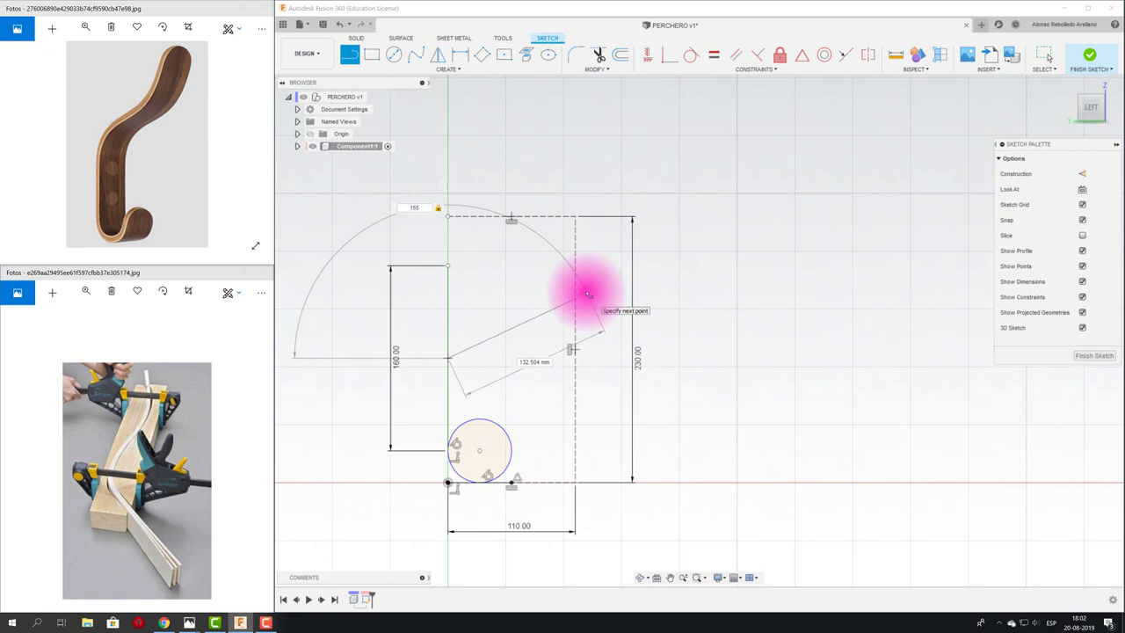
End the 155° slanted line and draw a 130 mm vertical line up from its end.
left_click(587, 294)
key("Escape")
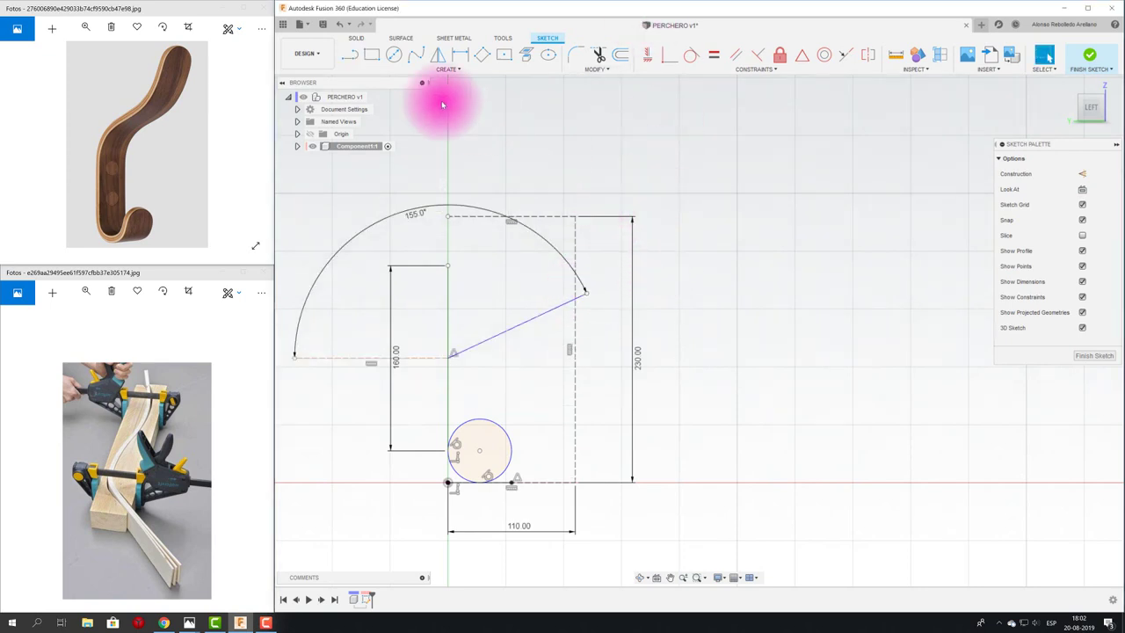
left_click(350, 55)
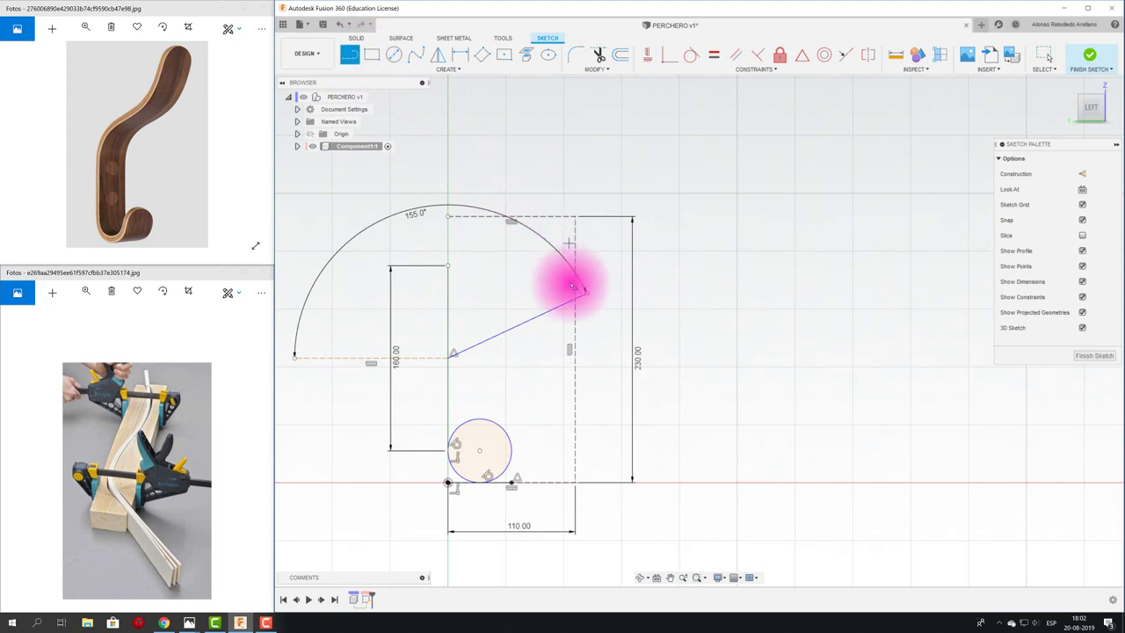
left_click_drag(574, 301, 576, 156)
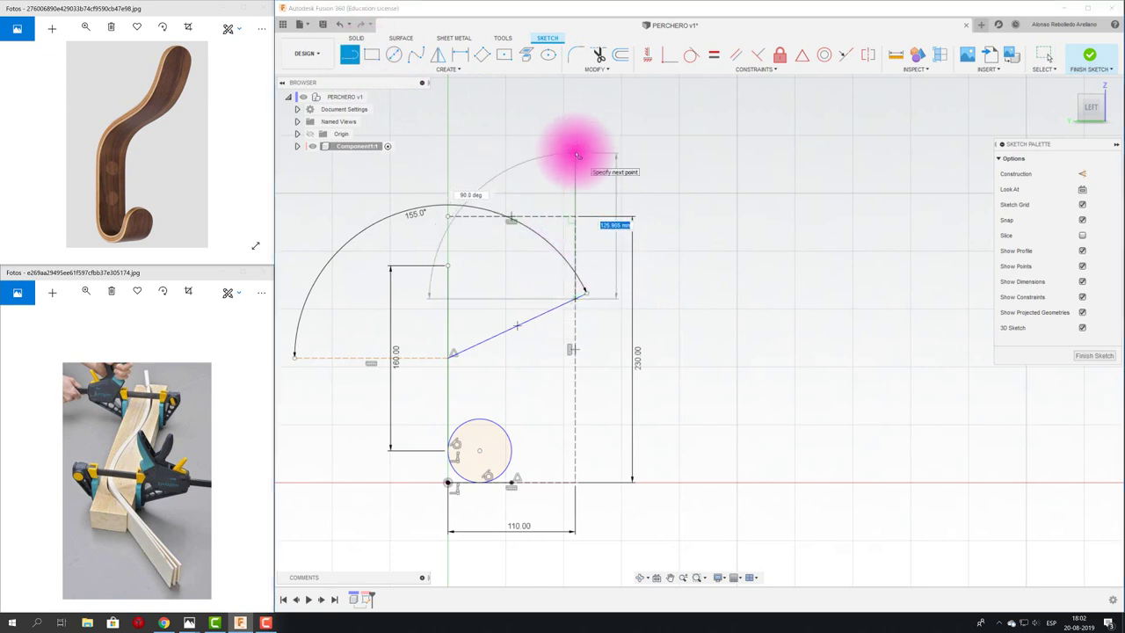
type("130")
key("Return")
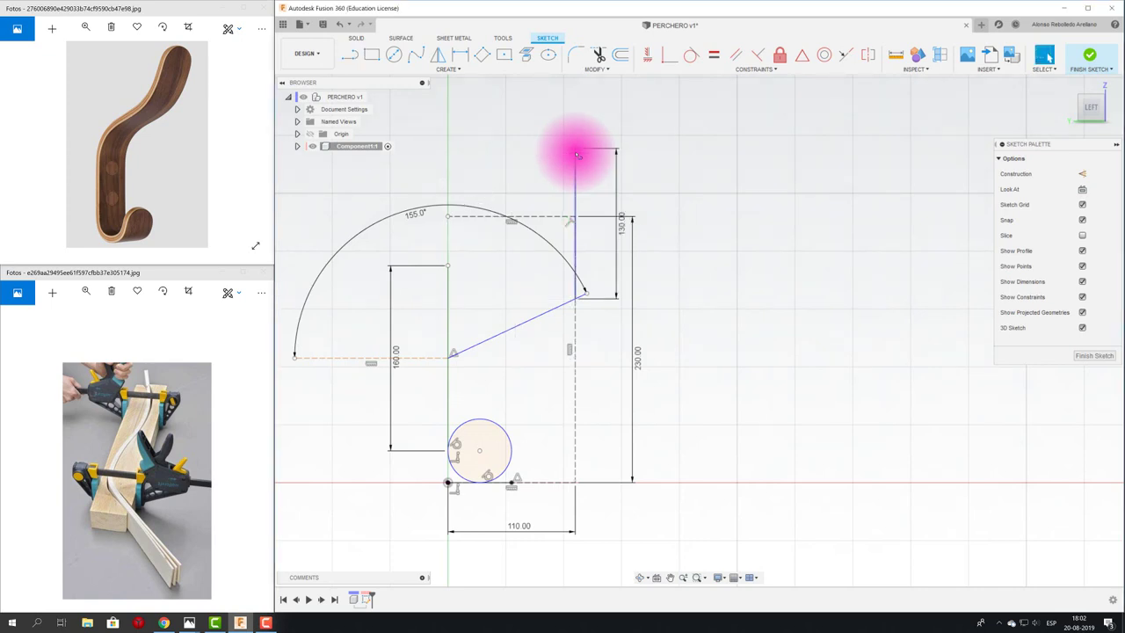
Remove the dashed 230 mm guide line's construction status and delete the bottom segment.
left_click(575, 446)
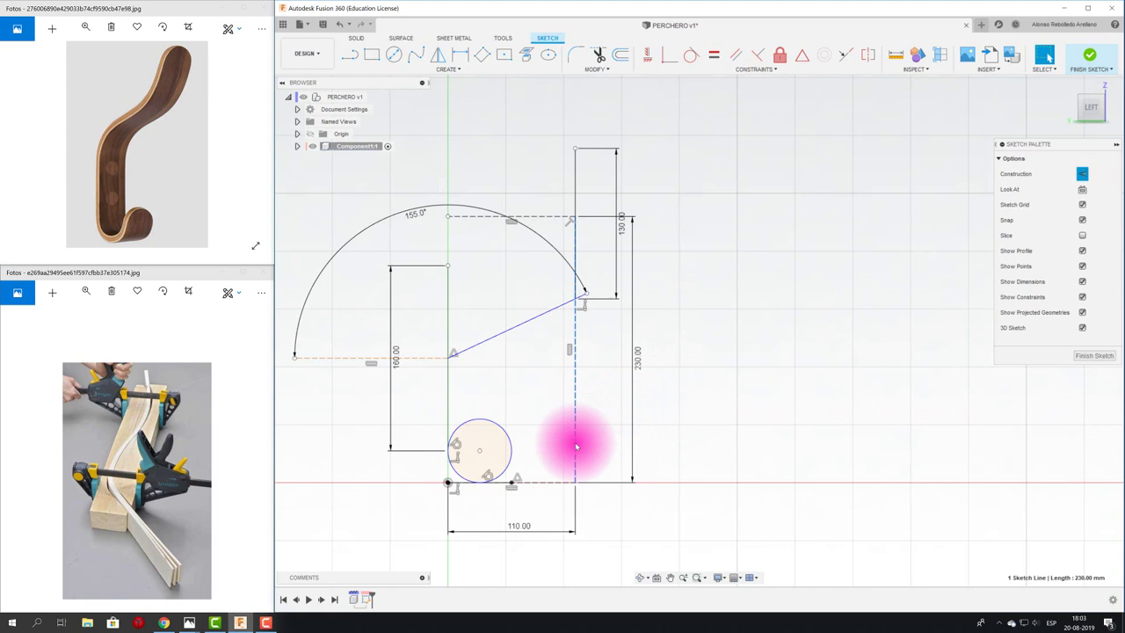
key("x")
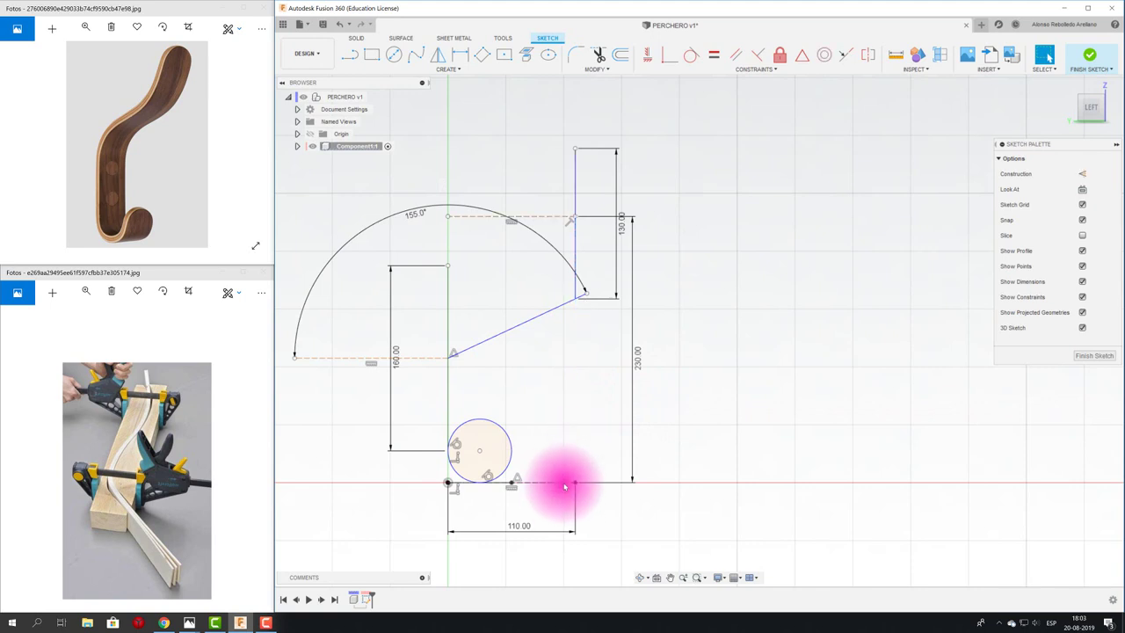
left_click(565, 482)
key("Delete")
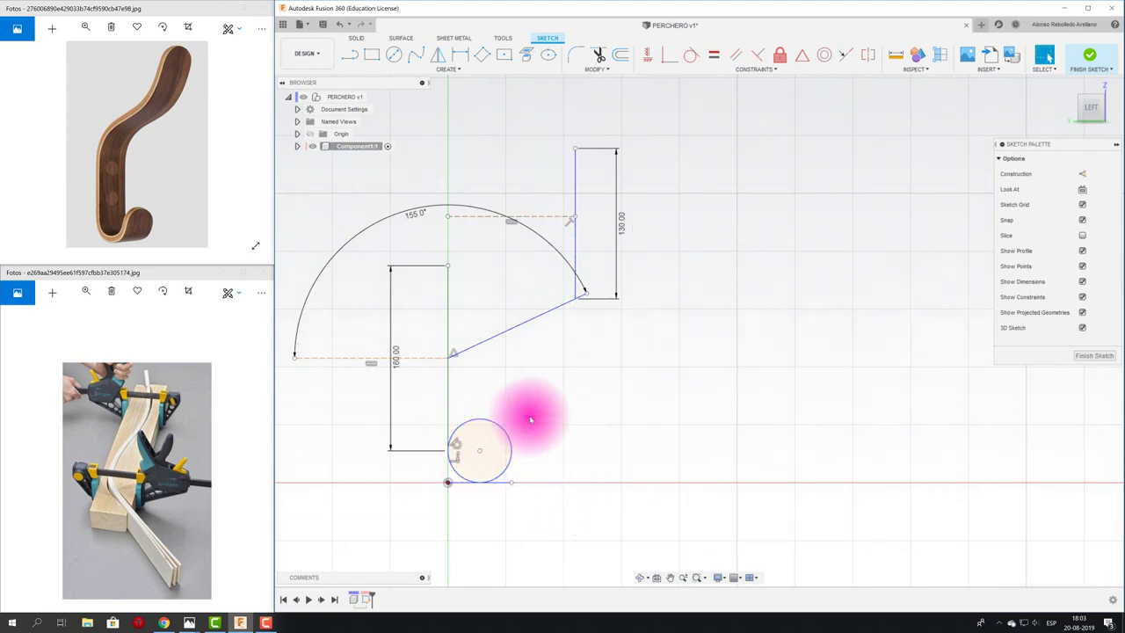
Trim away most of the small circle, then undo that trim.
key("t")
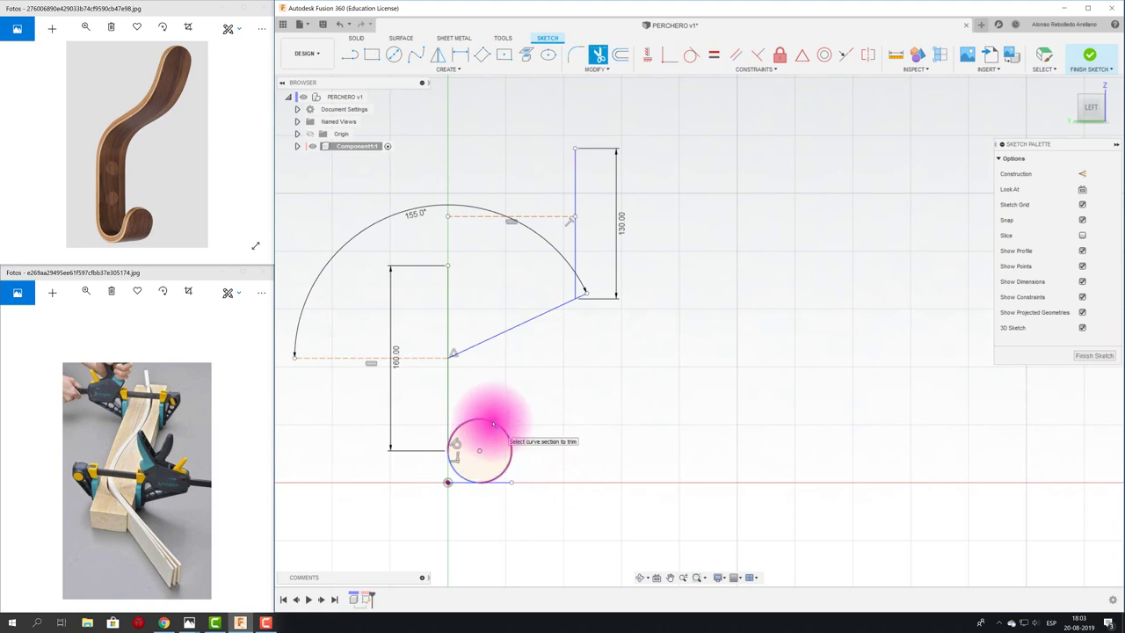
left_click(493, 425)
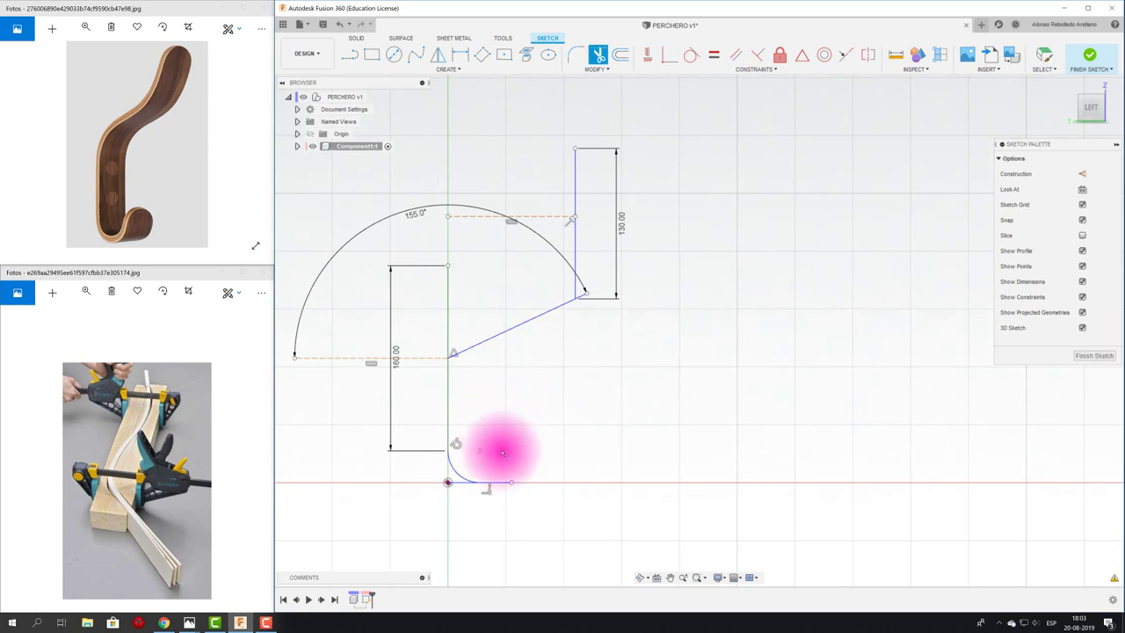
key("Escape")
key("ctrl+z")
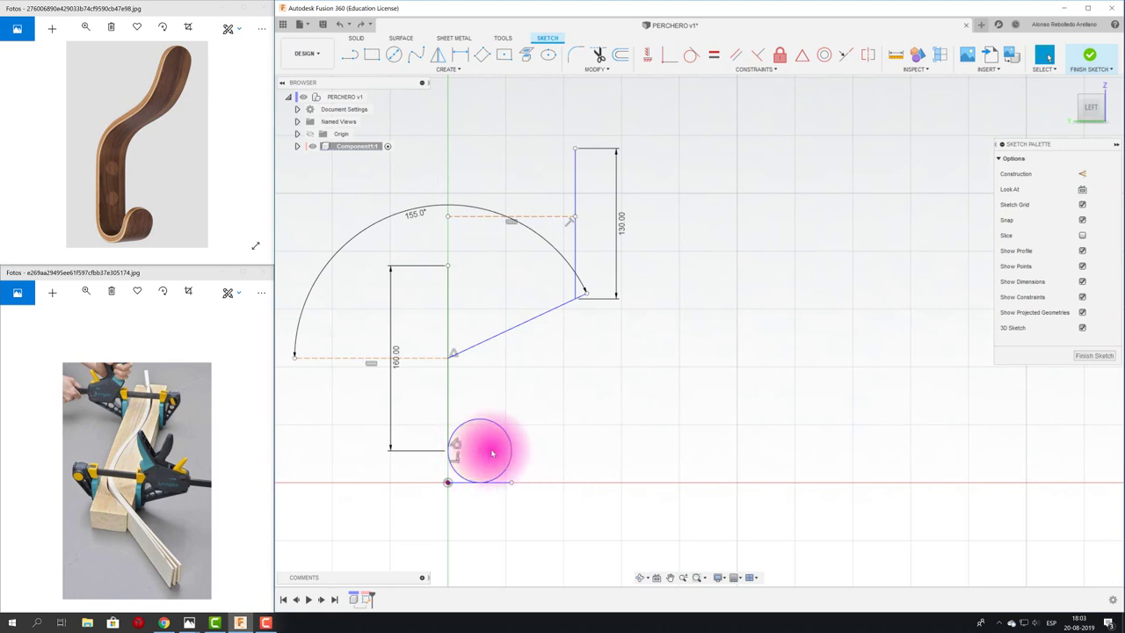
Draw a helper line from the circle's centre and a 50 mm vertical line from its right edge.
key("l")
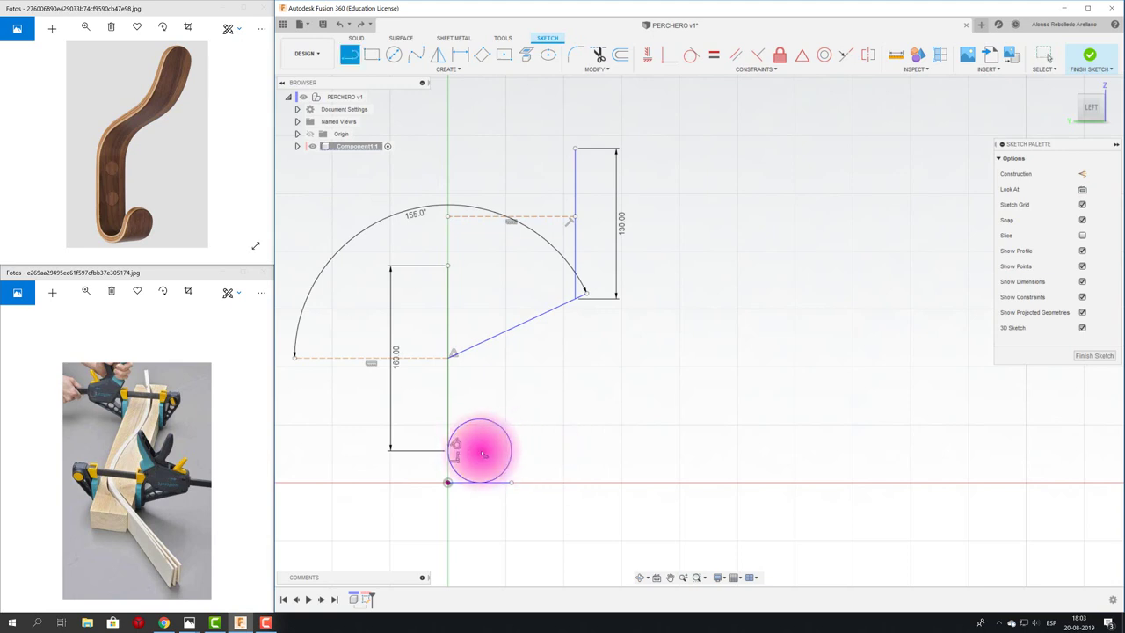
left_click(481, 450)
left_click(563, 451)
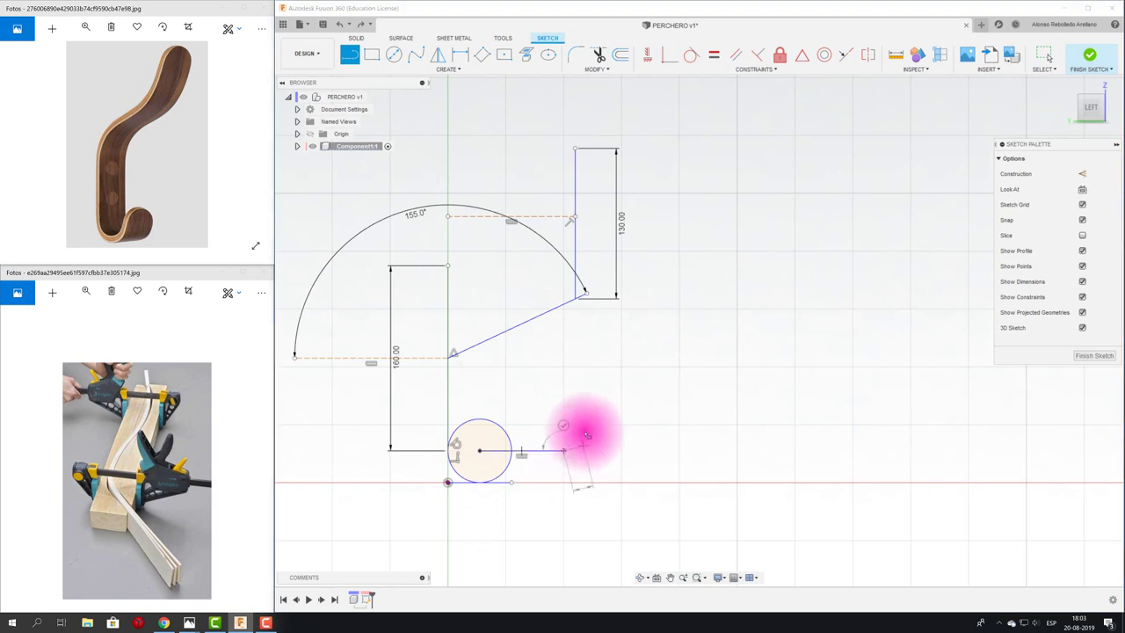
key("Escape")
key("l")
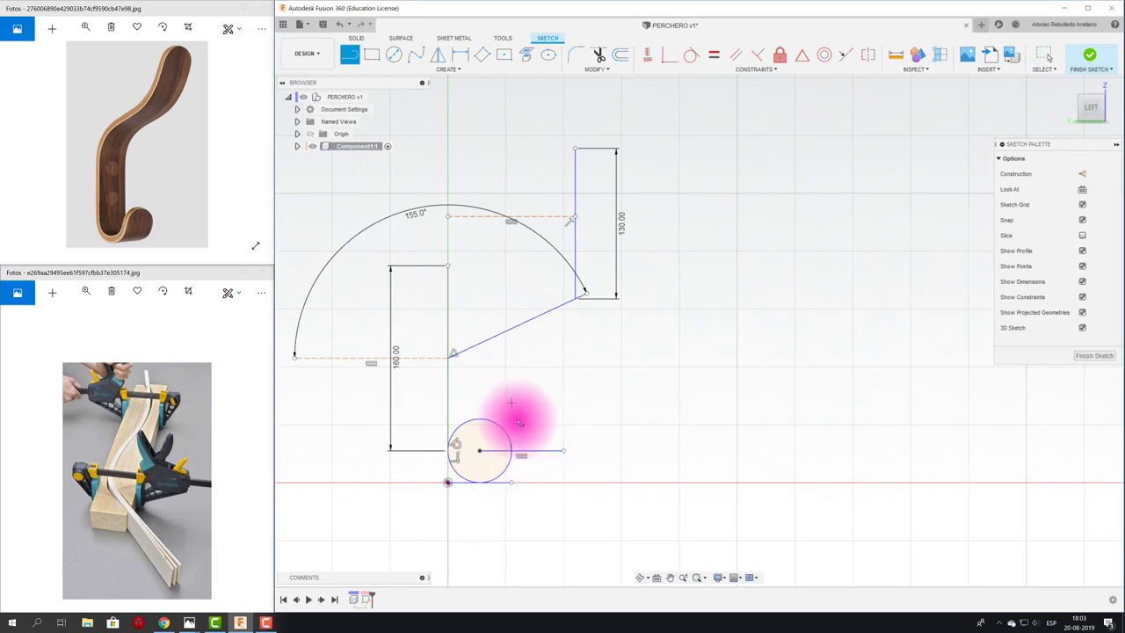
key("Escape")
key("l")
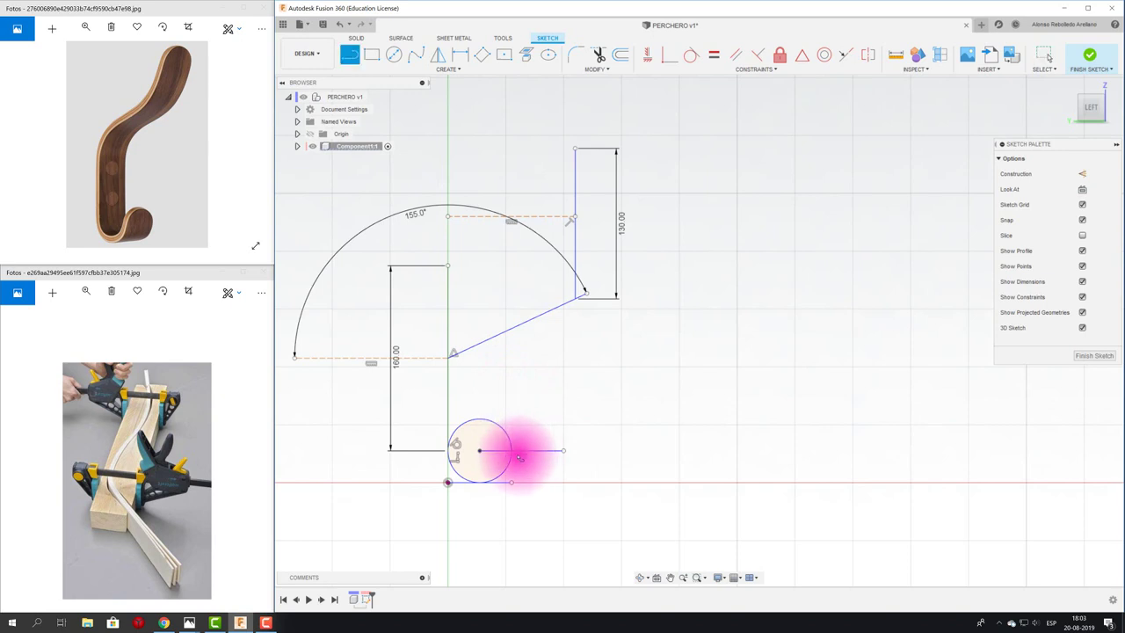
left_click(512, 450)
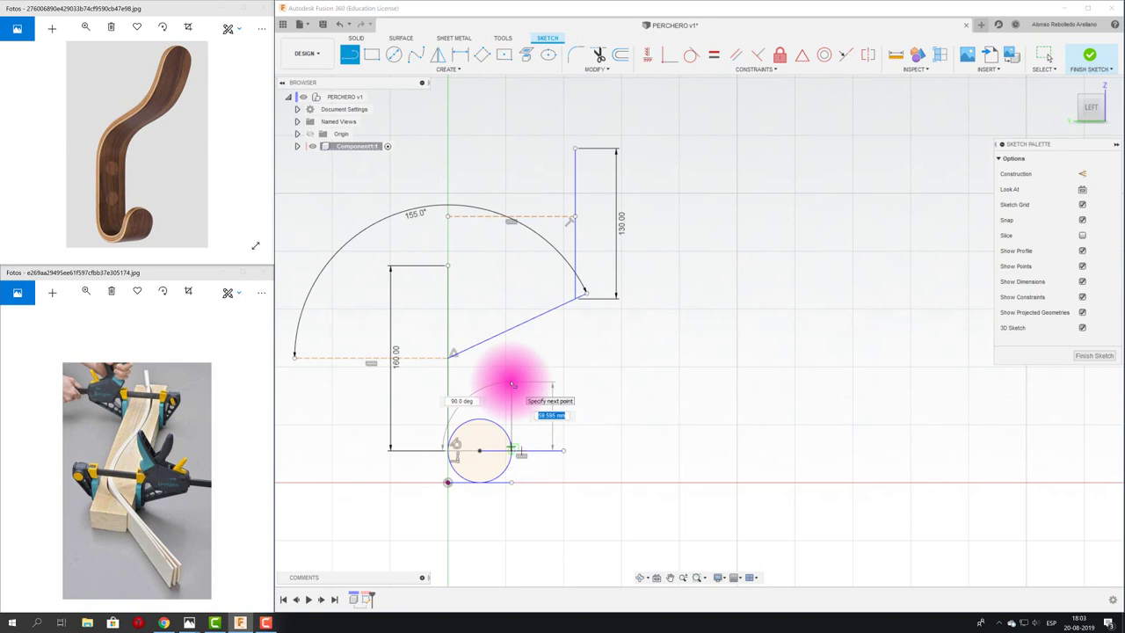
type("50")
key("Return")
key("Escape")
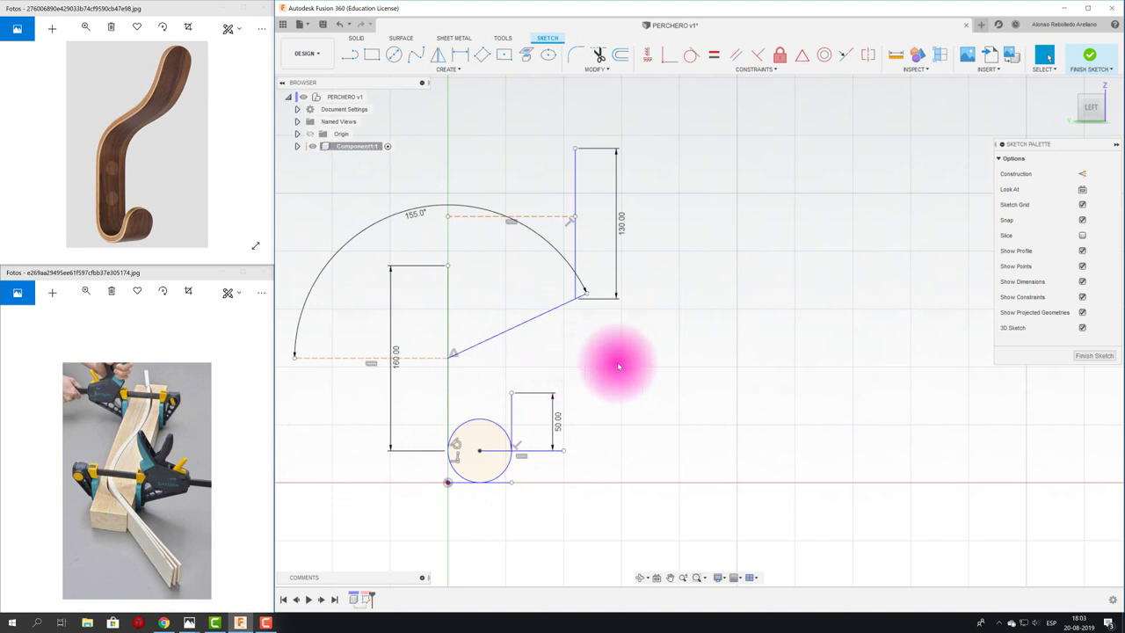
Trim the corner segment, the 160 mm vertical line, the circle's upper half and the arc stub.
key("t")
left_click(581, 297)
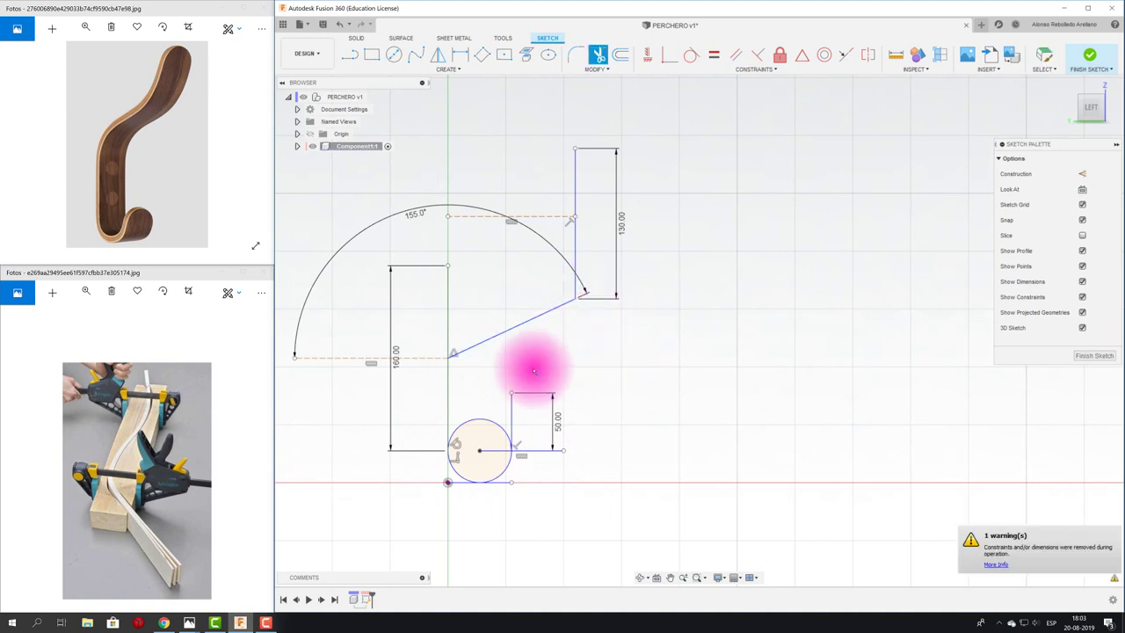
left_click(450, 331)
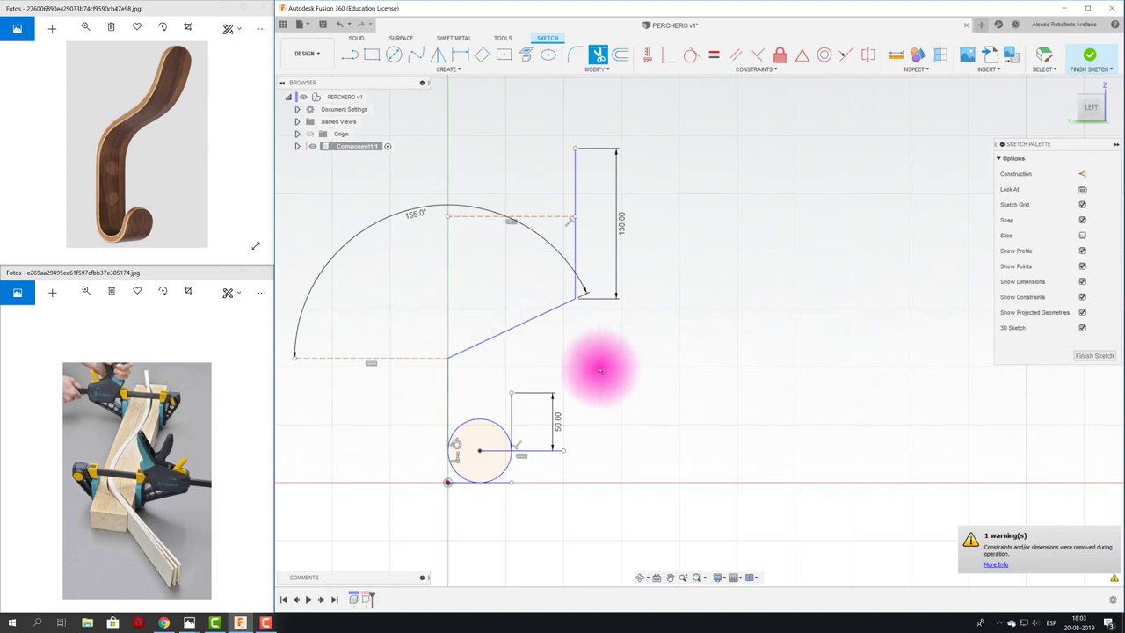
left_click(484, 422)
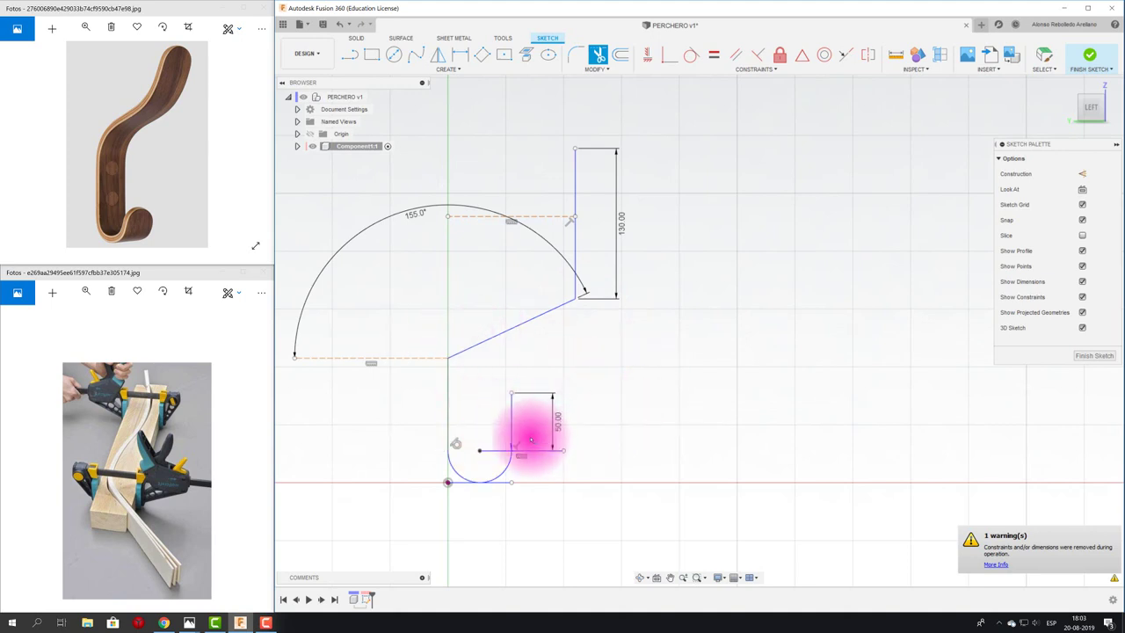
scroll(527, 432, "up", 3)
scroll(528, 447, "up", 3)
scroll(496, 426, "up", 3)
scroll(491, 420, "up", 2)
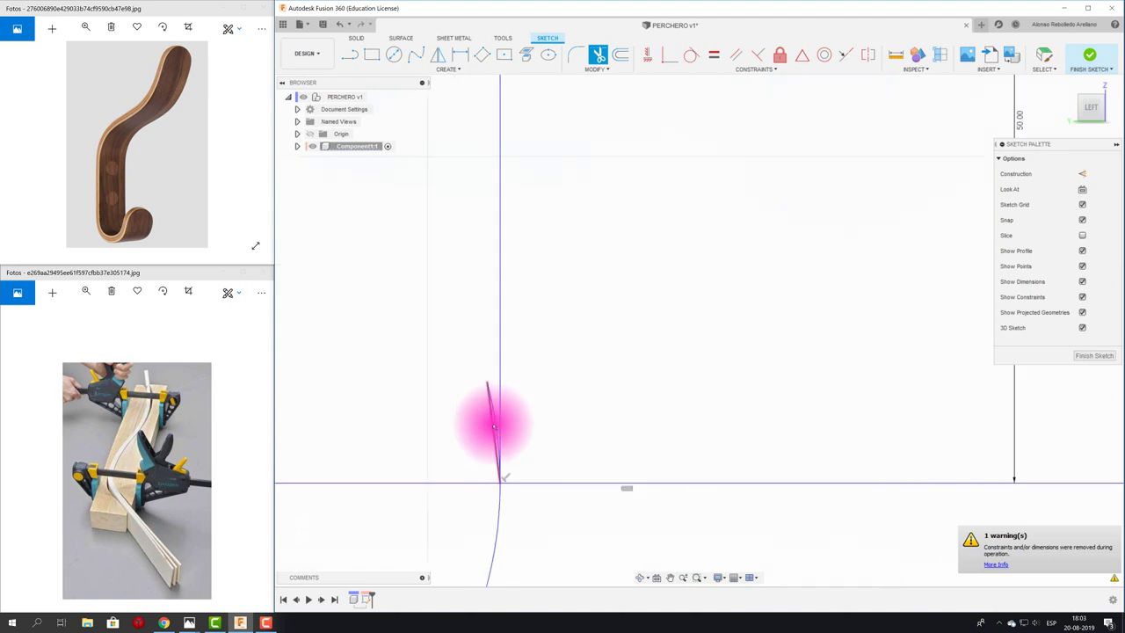
scroll(492, 422, "up", 2)
left_click(499, 435)
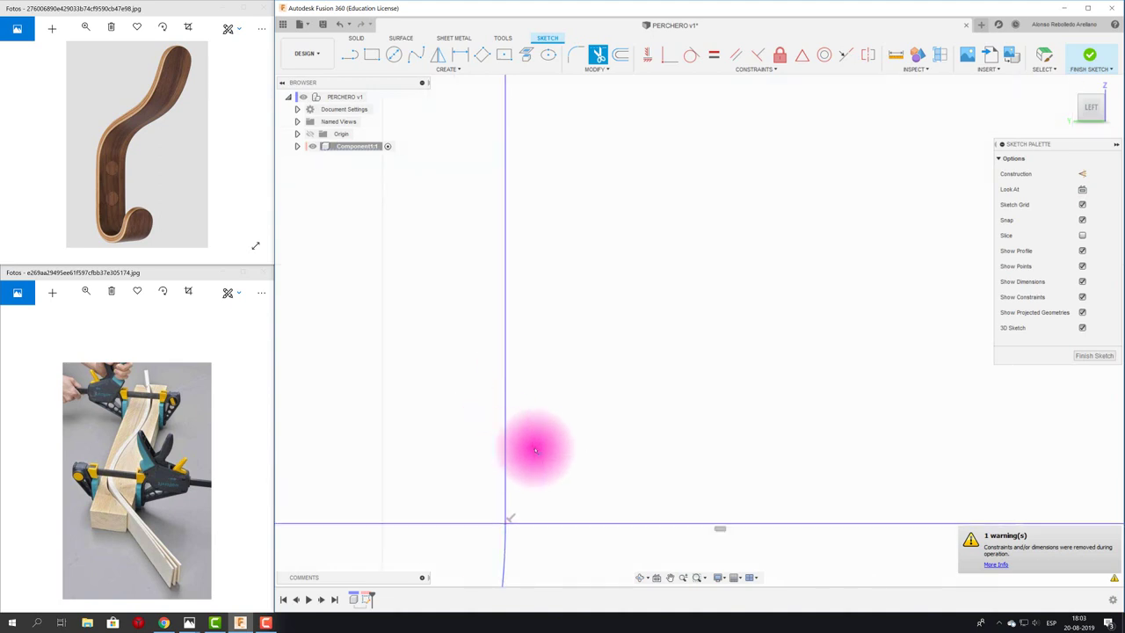
scroll(615, 295, "down", 2)
scroll(624, 293, "down", 1)
scroll(621, 291, "down", 3)
scroll(642, 299, "down", 2)
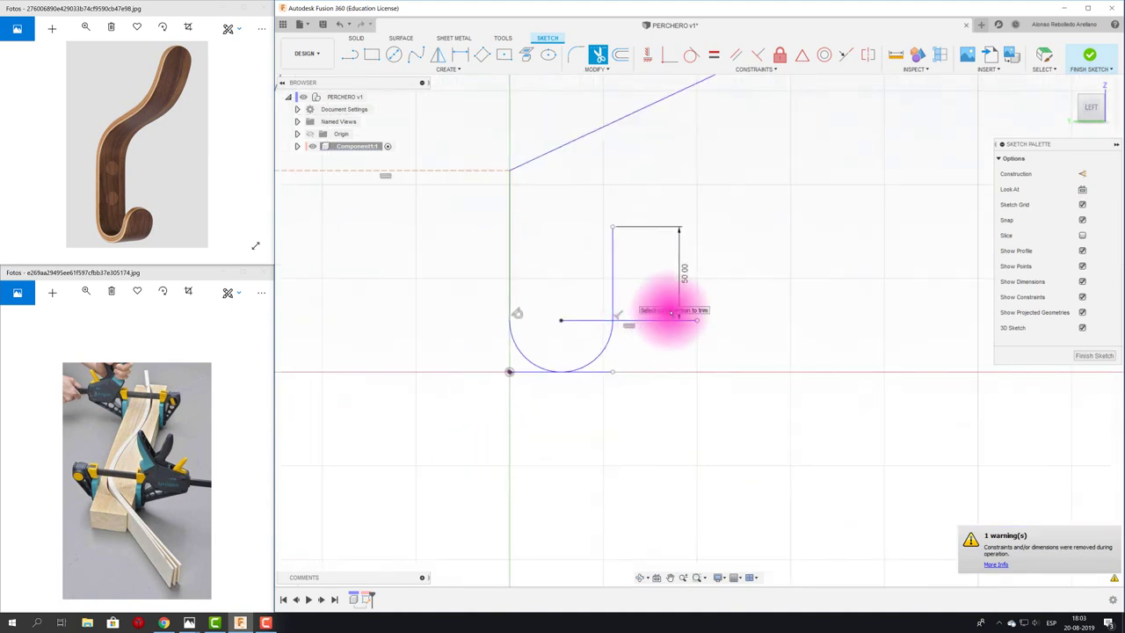
key("Escape")
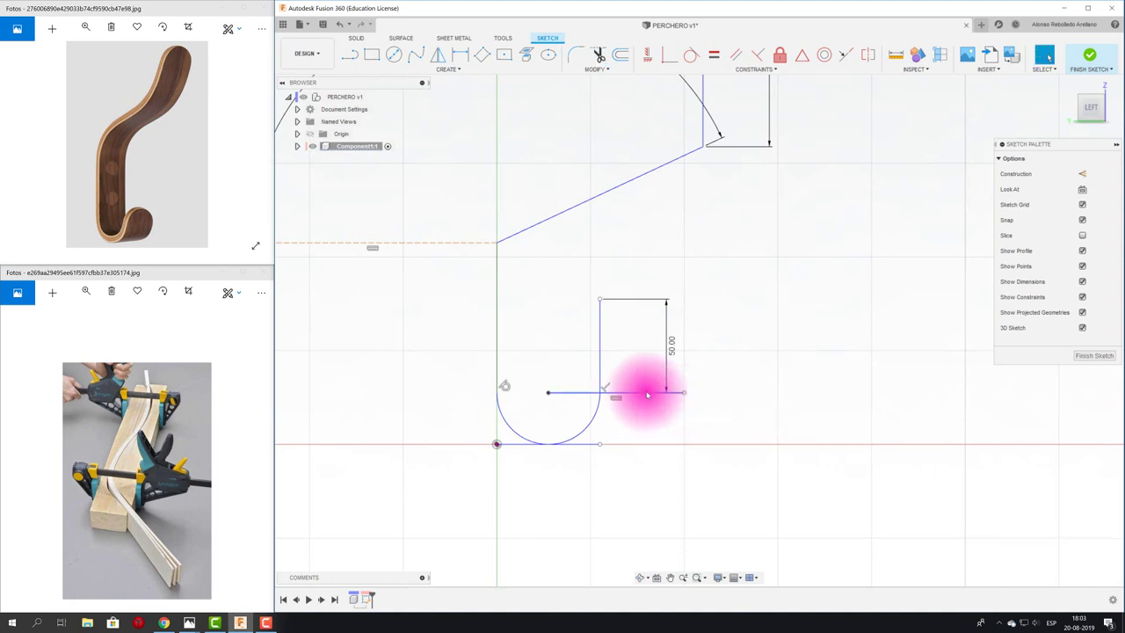
Delete the stray horizontal line inside the U.
left_click(647, 393)
key("Delete")
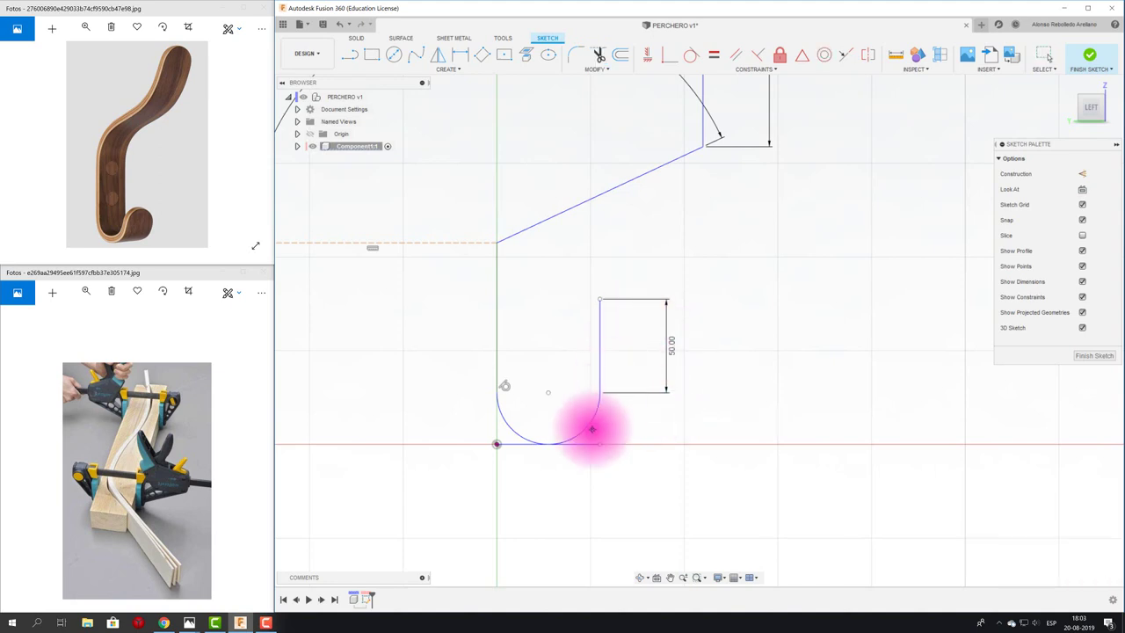
scroll(633, 373, "down", 1)
scroll(637, 369, "down", 1)
scroll(635, 367, "down", 1)
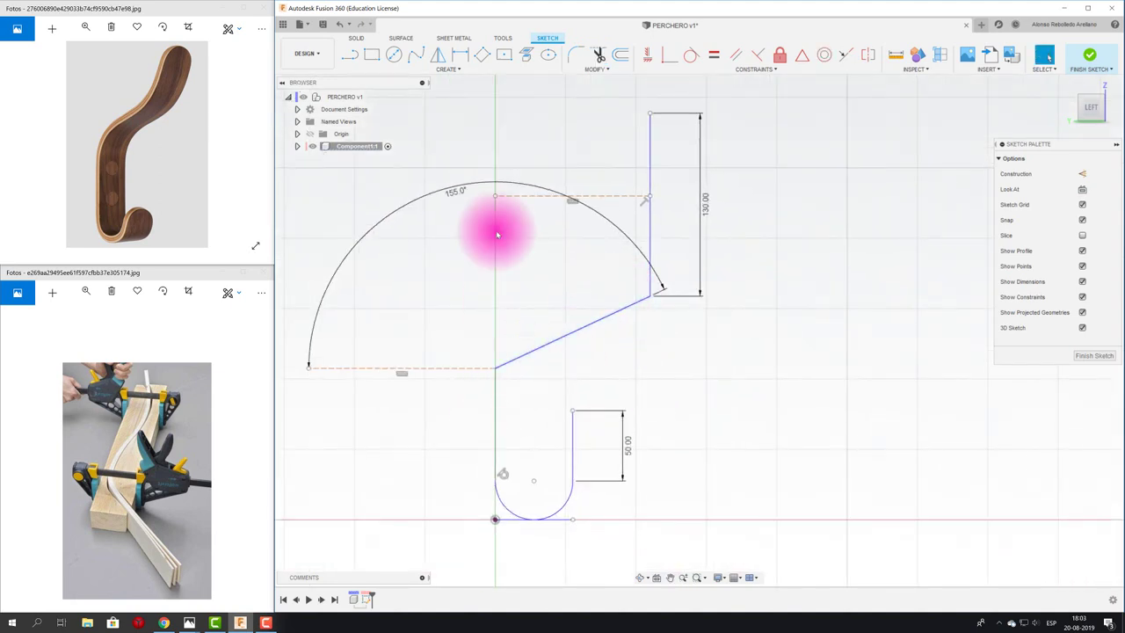
Fillet the upper bend where the slanted line meets the vertical with a 70 mm radius.
left_click(576, 54)
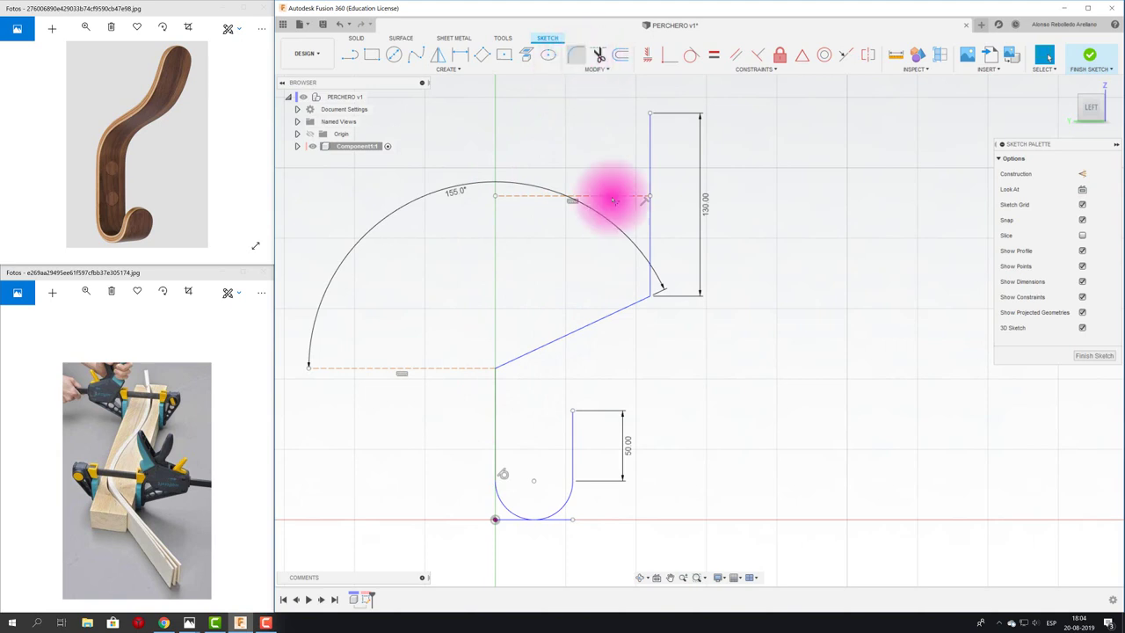
left_click(648, 294)
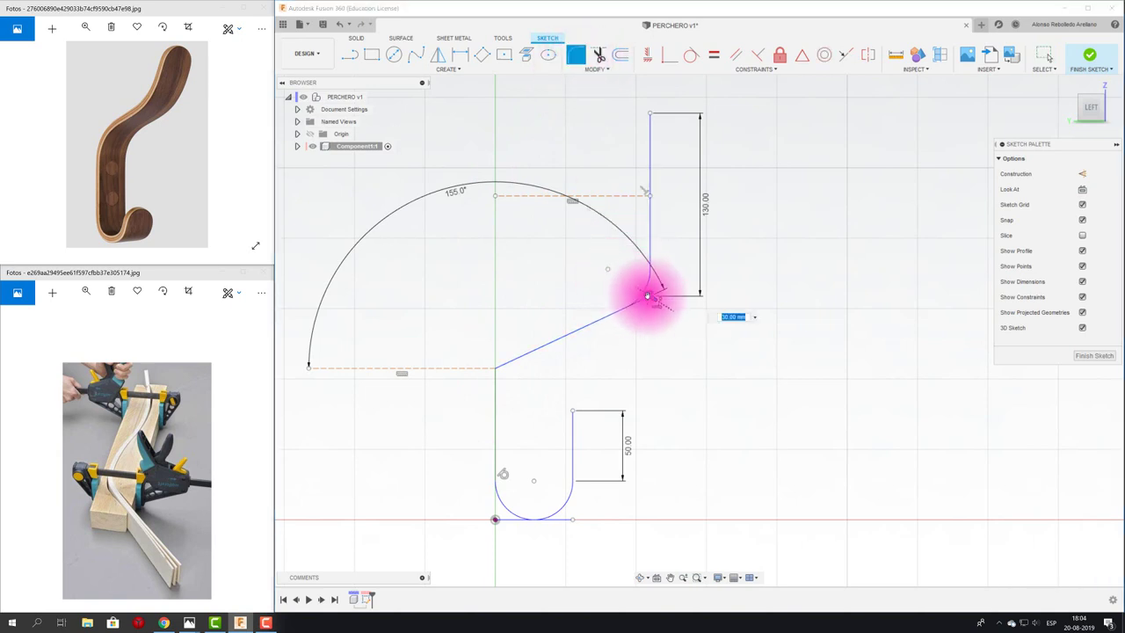
left_click_drag(647, 296, 644, 280)
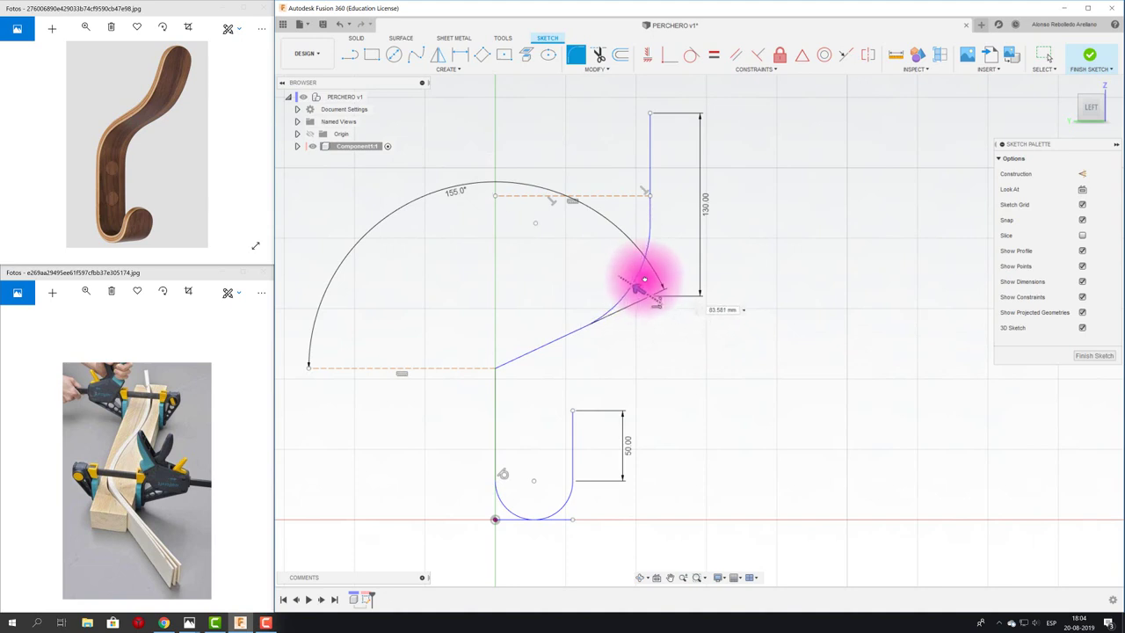
scroll(644, 279, "down", 1)
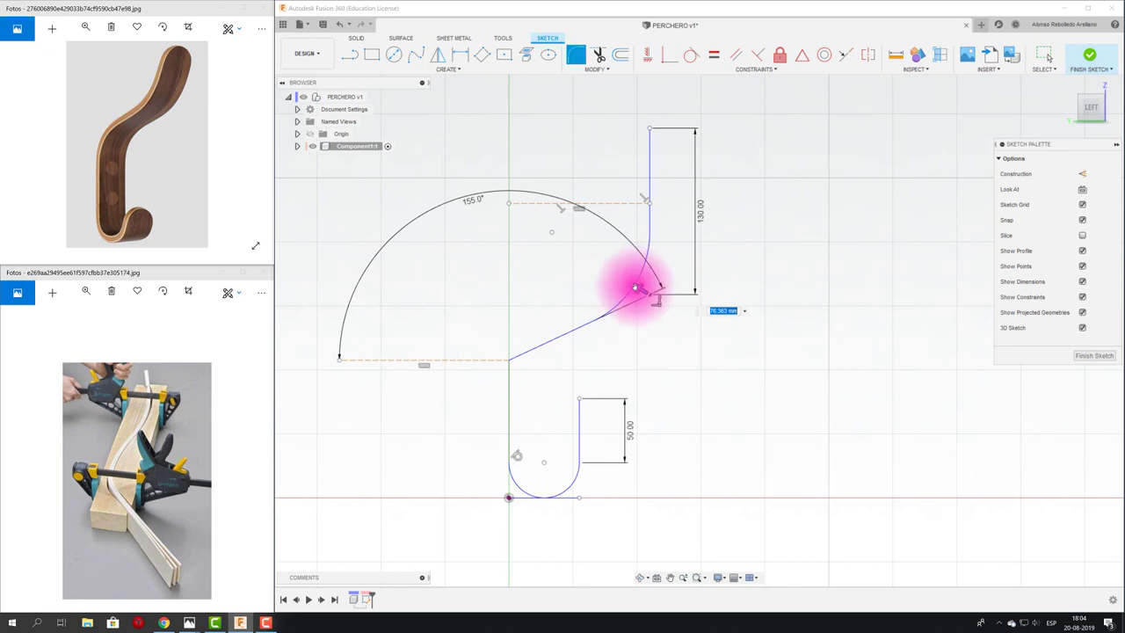
left_click_drag(639, 287, 642, 291)
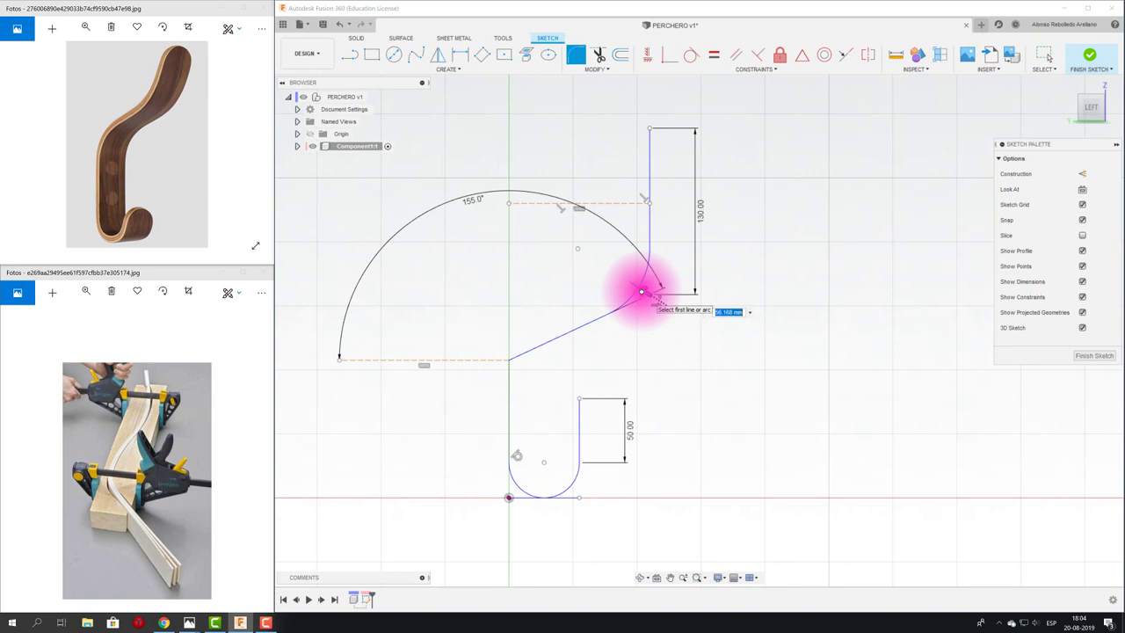
left_click_drag(642, 291, 638, 289)
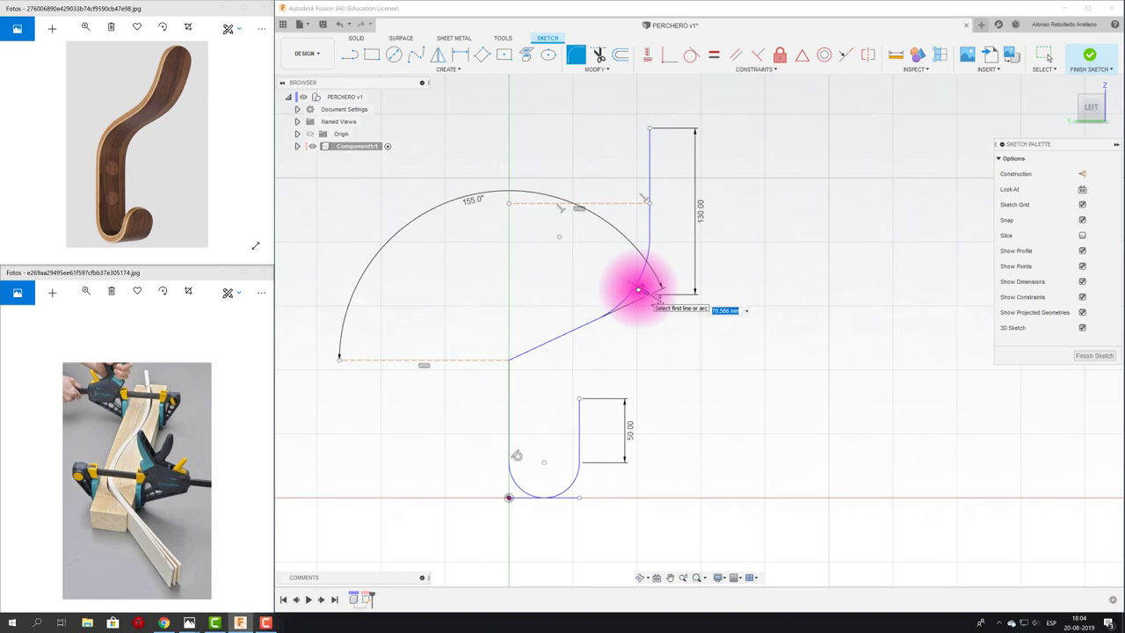
key("Return")
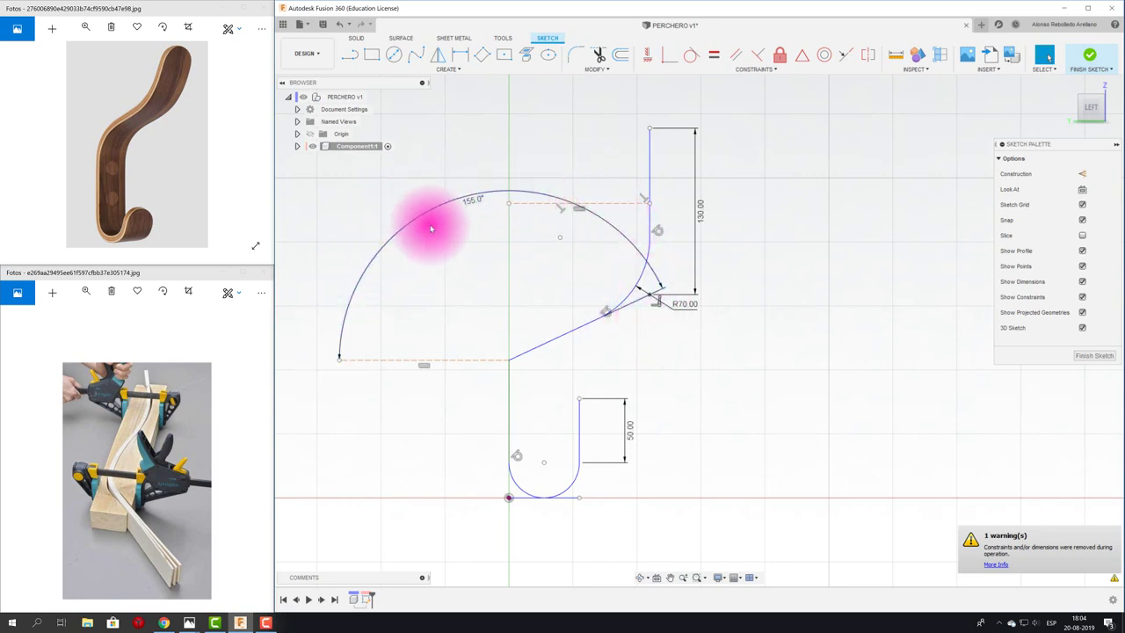
Fillet the lower bend of the hook profile with a 50 mm radius.
left_click(573, 56)
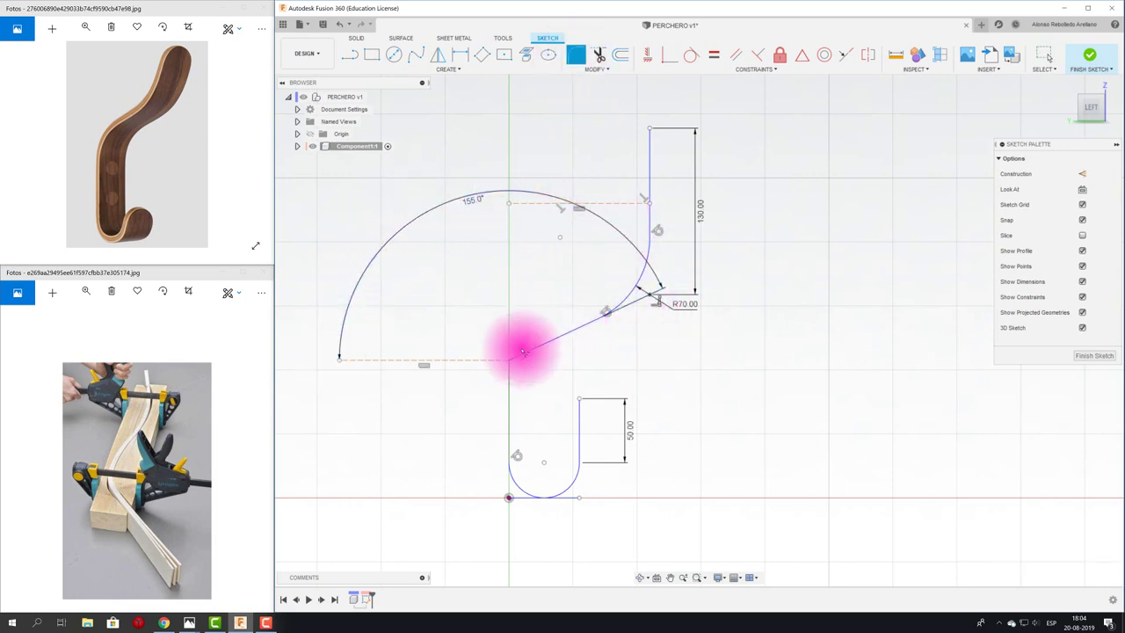
left_click(509, 360)
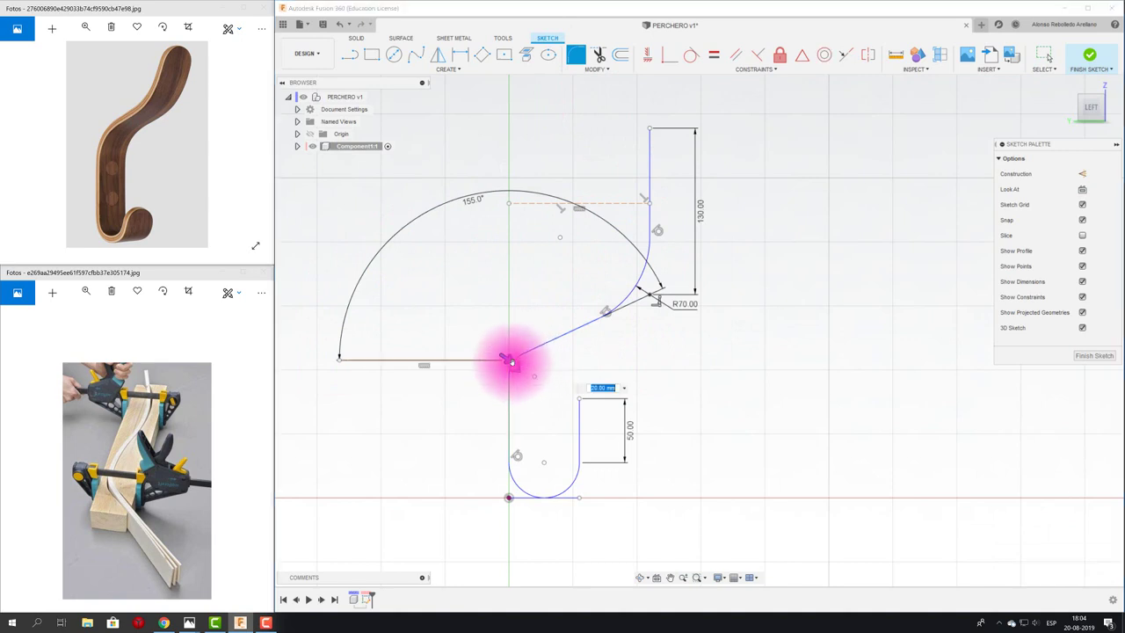
left_click_drag(511, 360, 517, 363)
type("50")
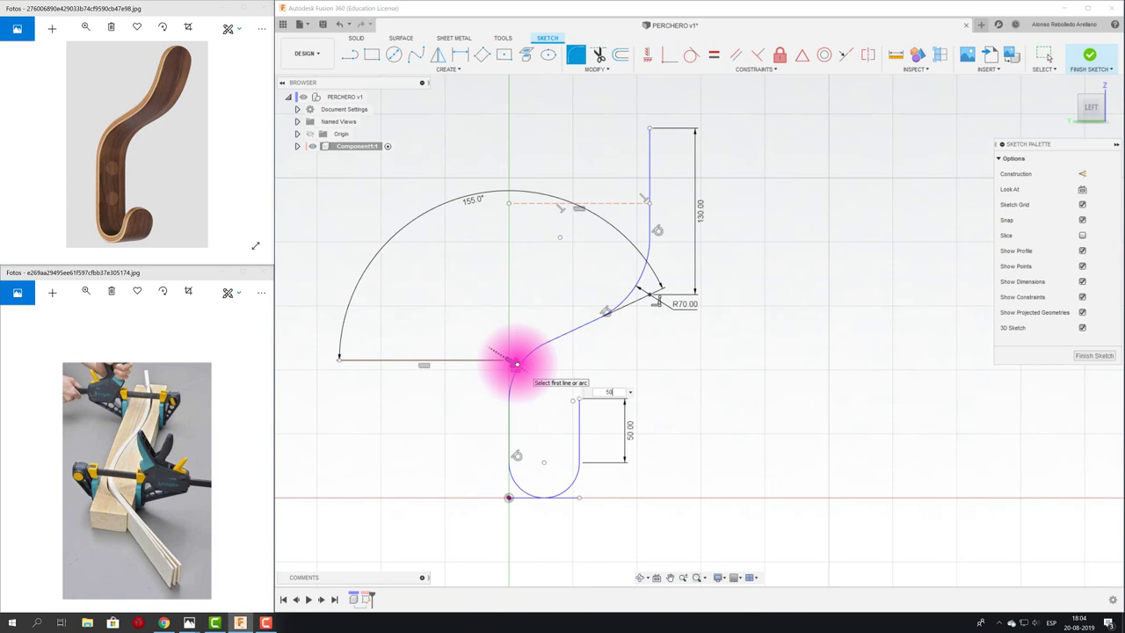
key("Return")
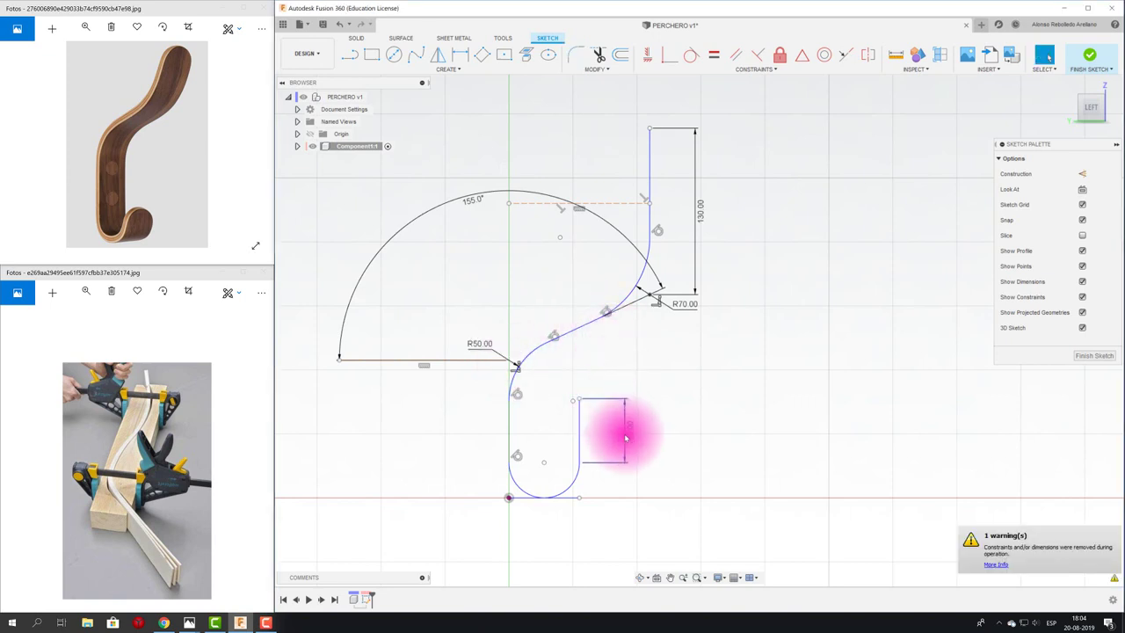
Dimension the U's right vertical line at 40 mm.
key("Return")
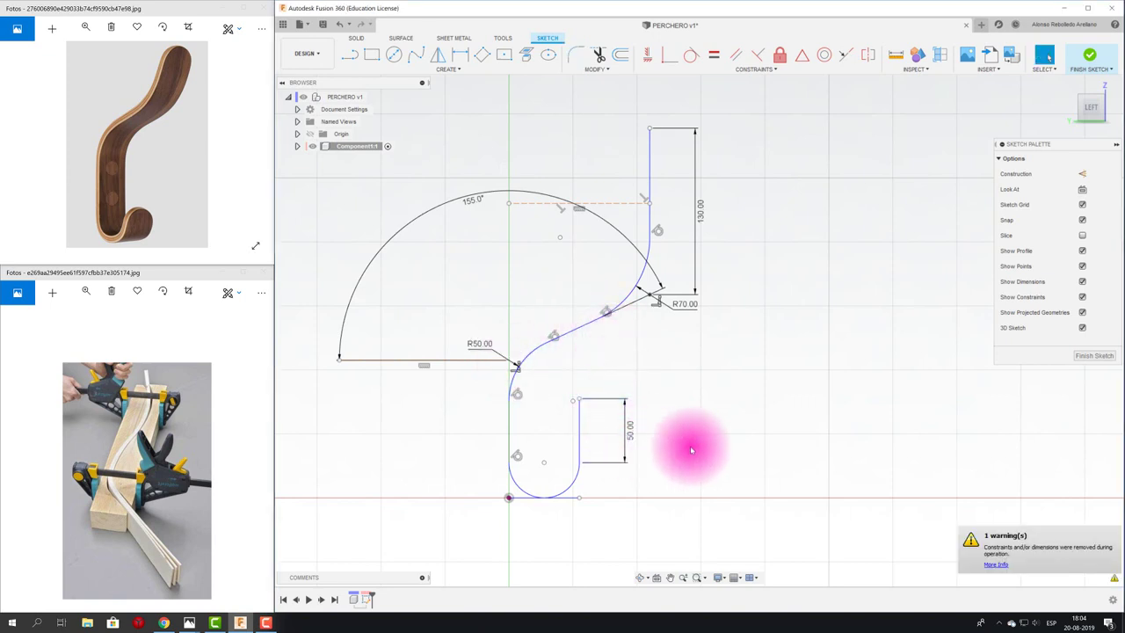
key("Escape")
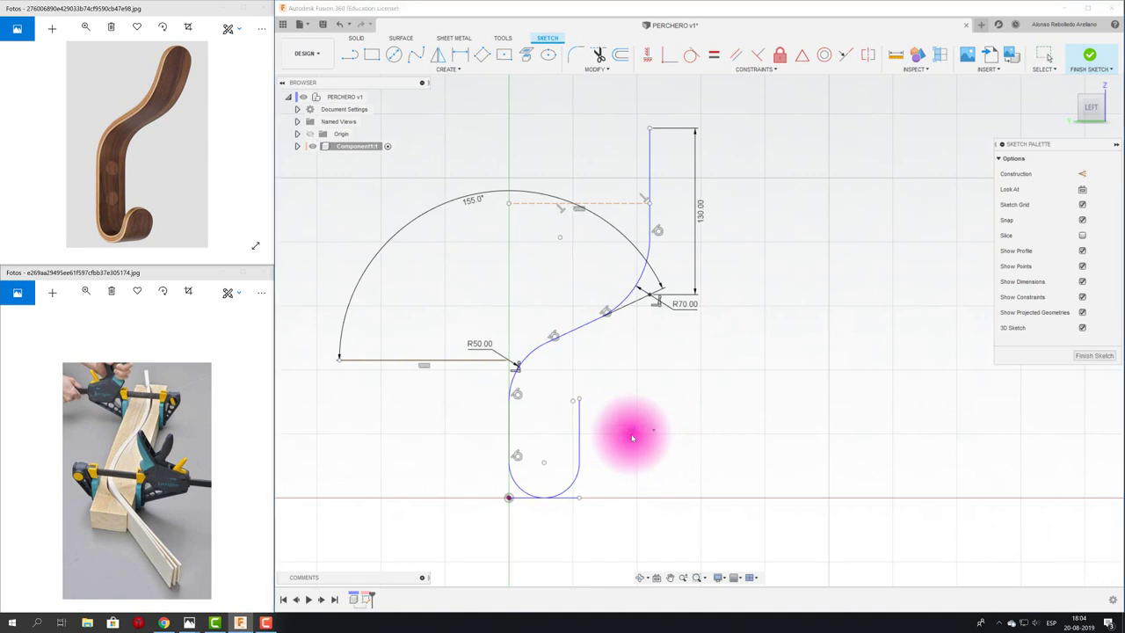
key("d")
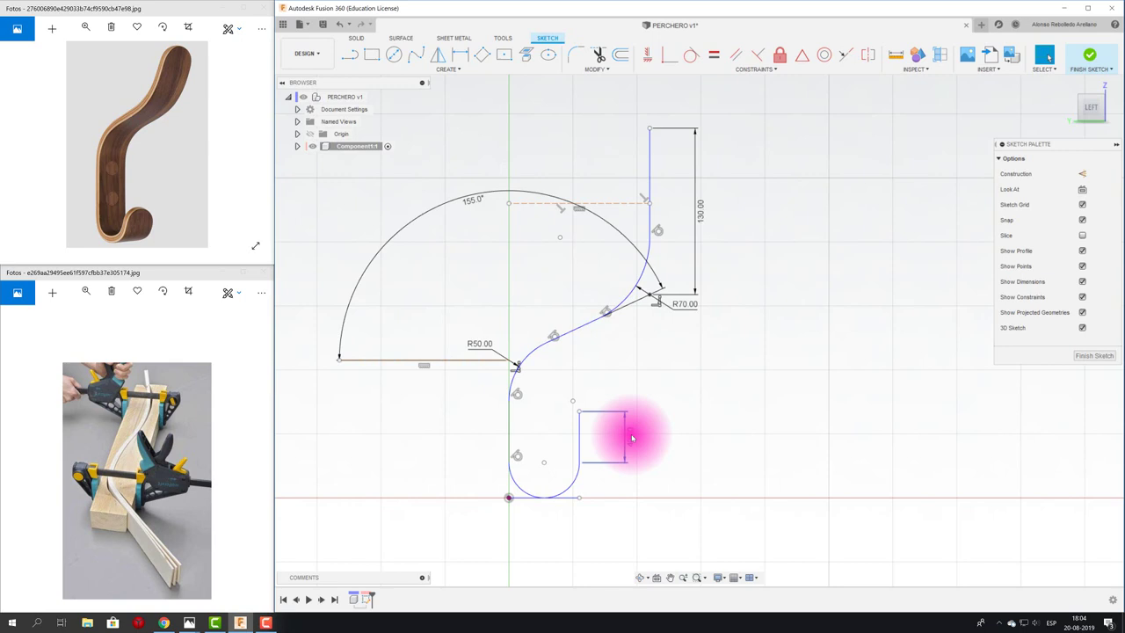
left_click(632, 437)
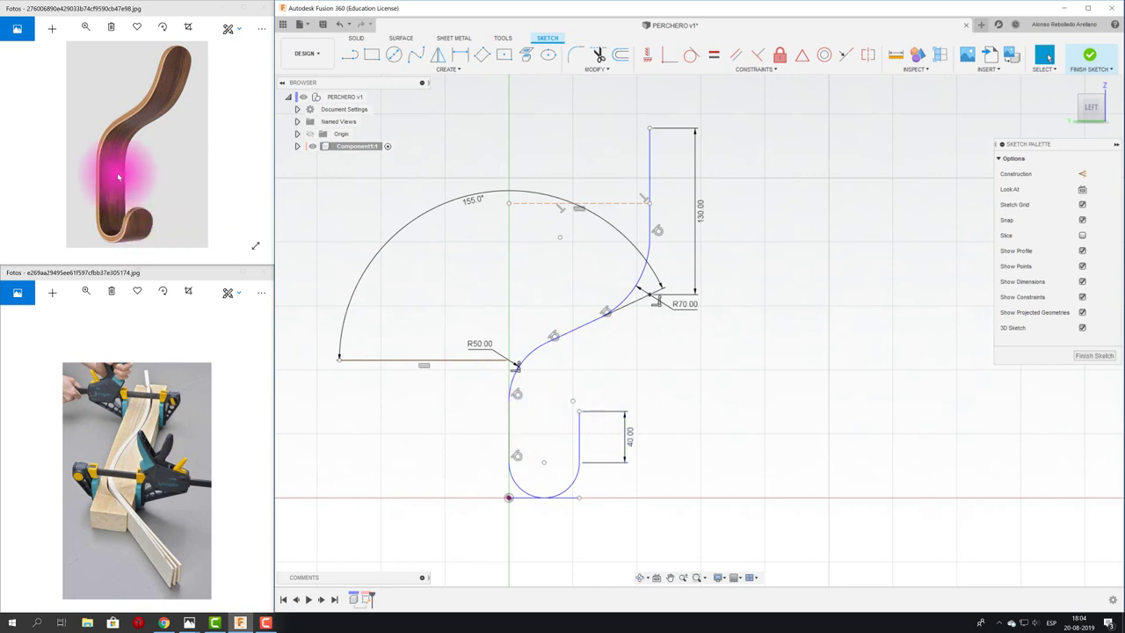
Dimension the U's left vertical line at 60 mm, then change it to 80 mm.
left_click(512, 425)
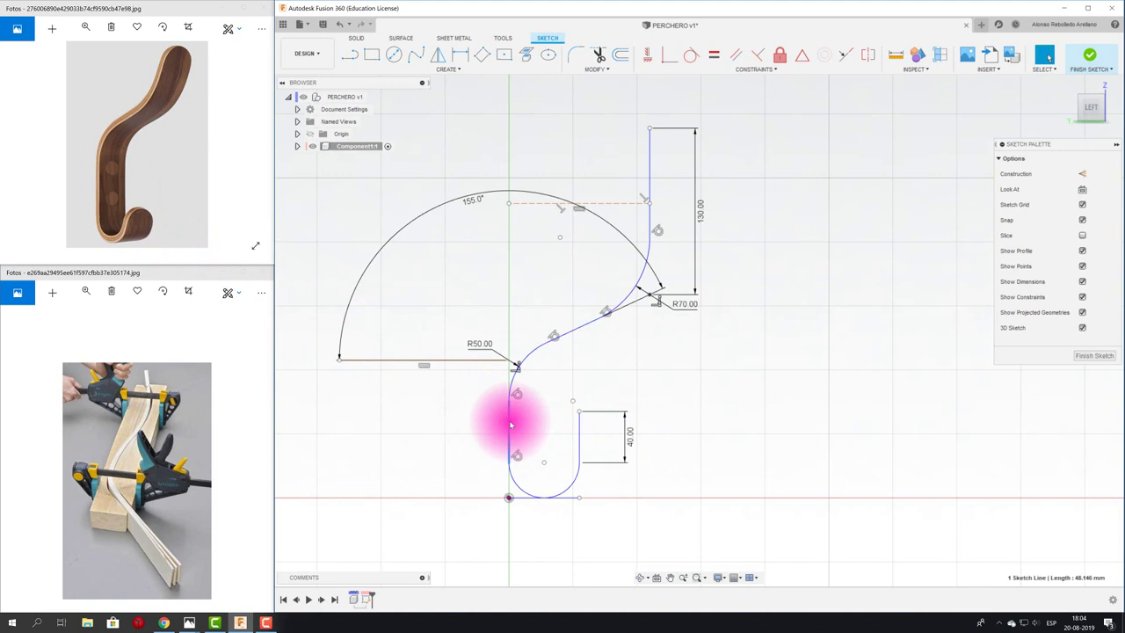
double_click(510, 425)
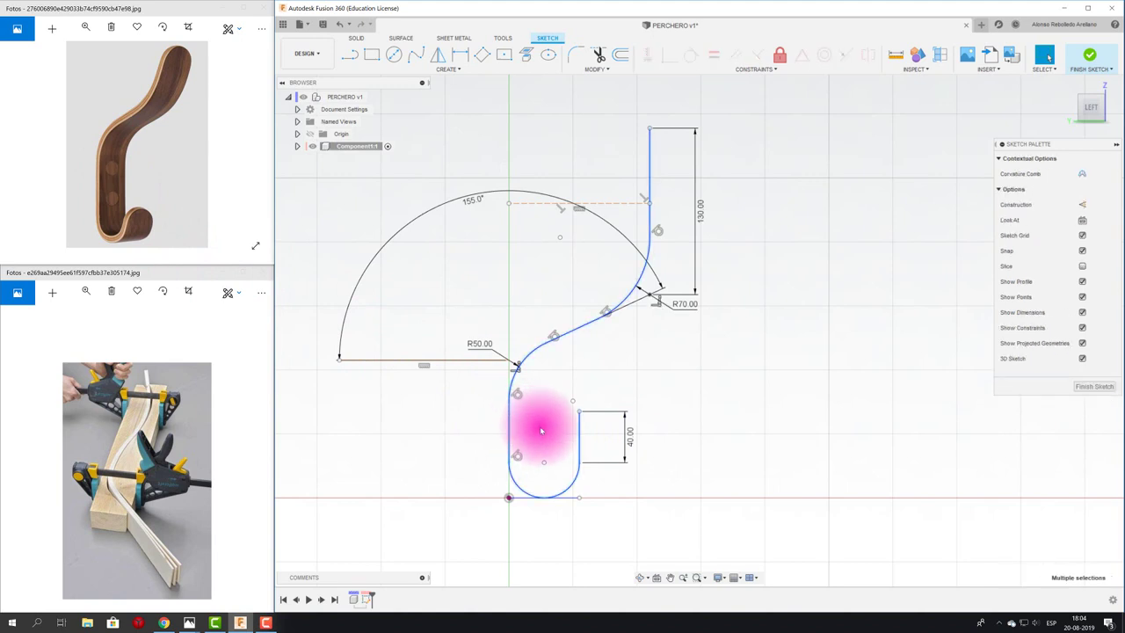
left_click(553, 429)
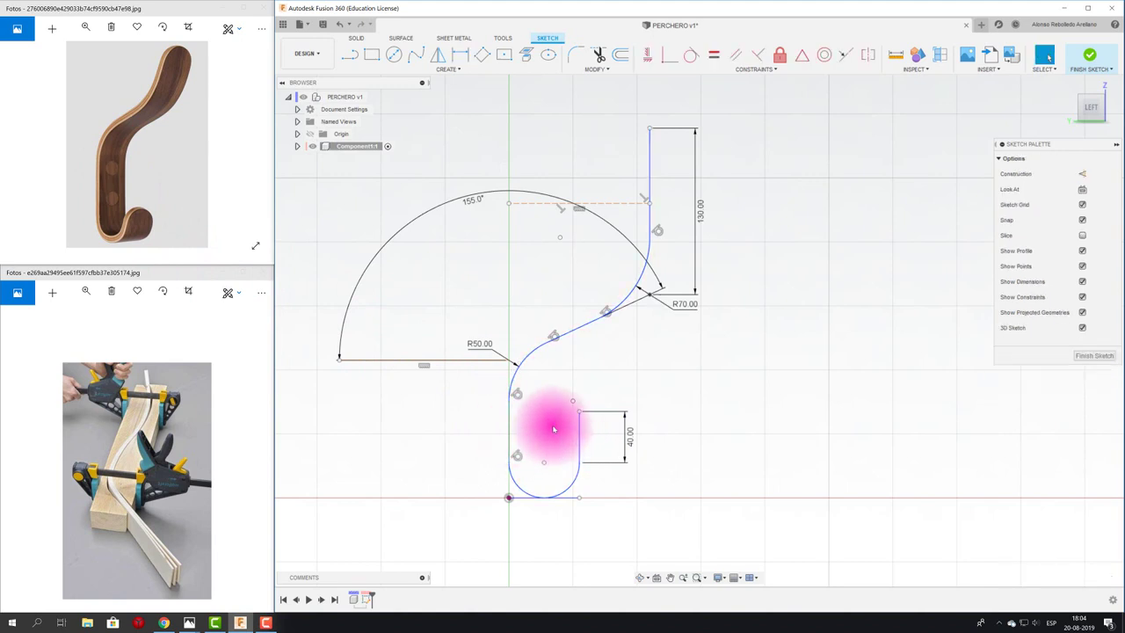
left_click(512, 425)
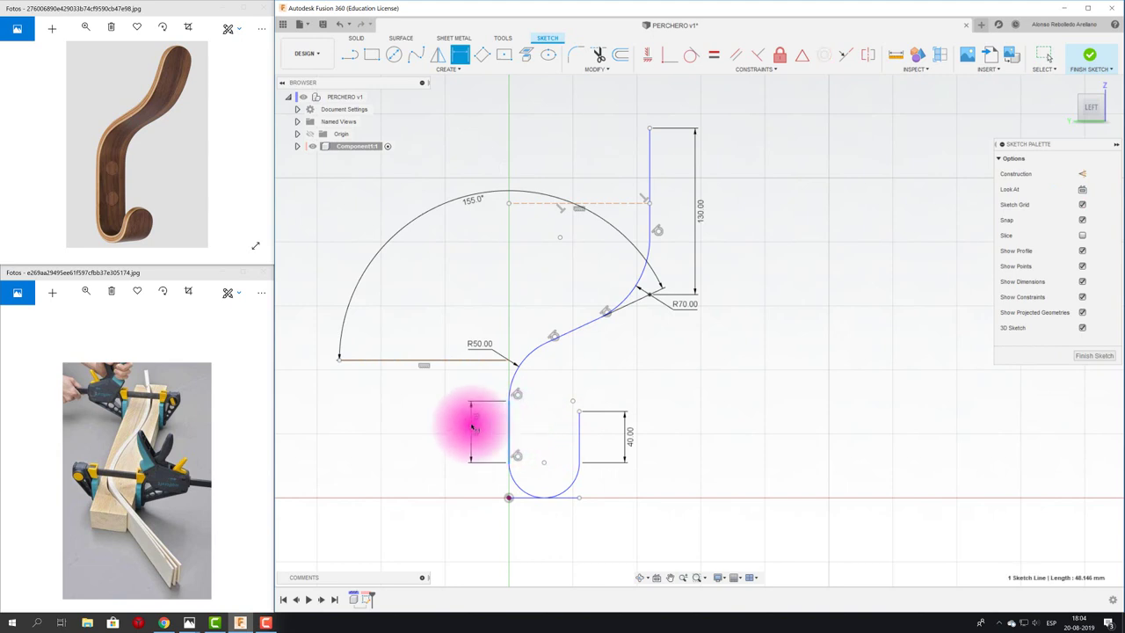
left_click(484, 427)
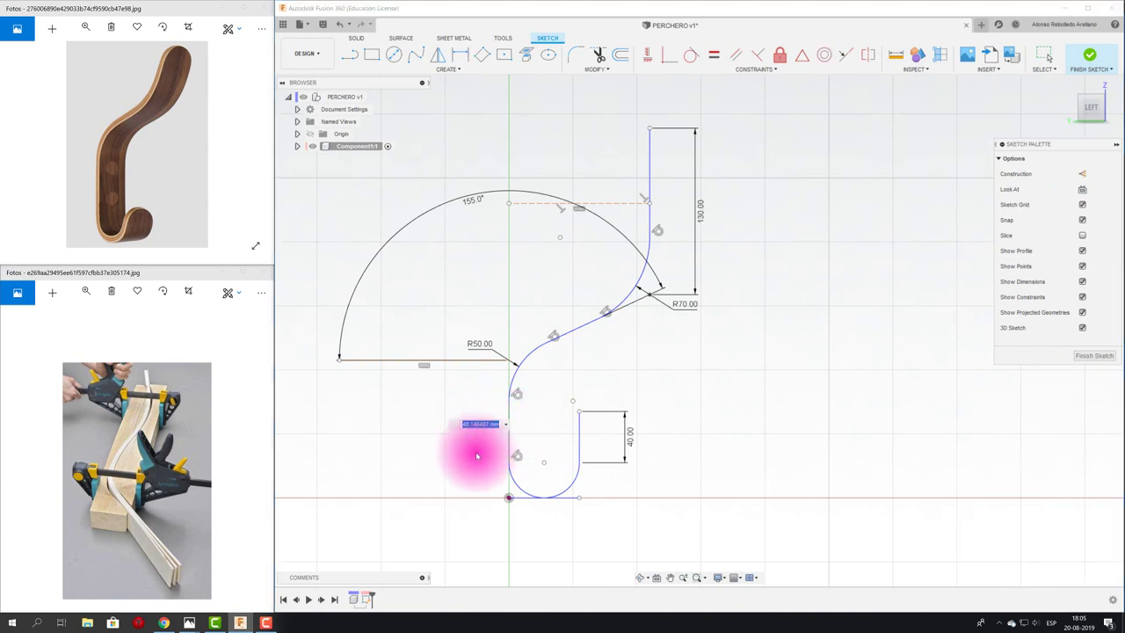
type("60")
key("Return")
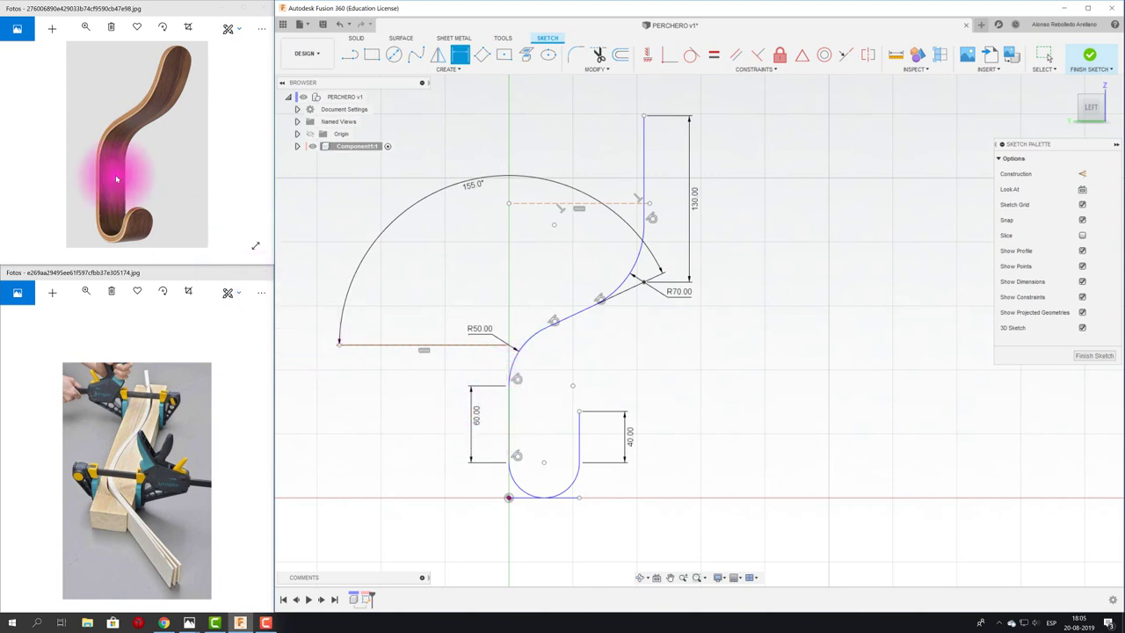
left_click(481, 429)
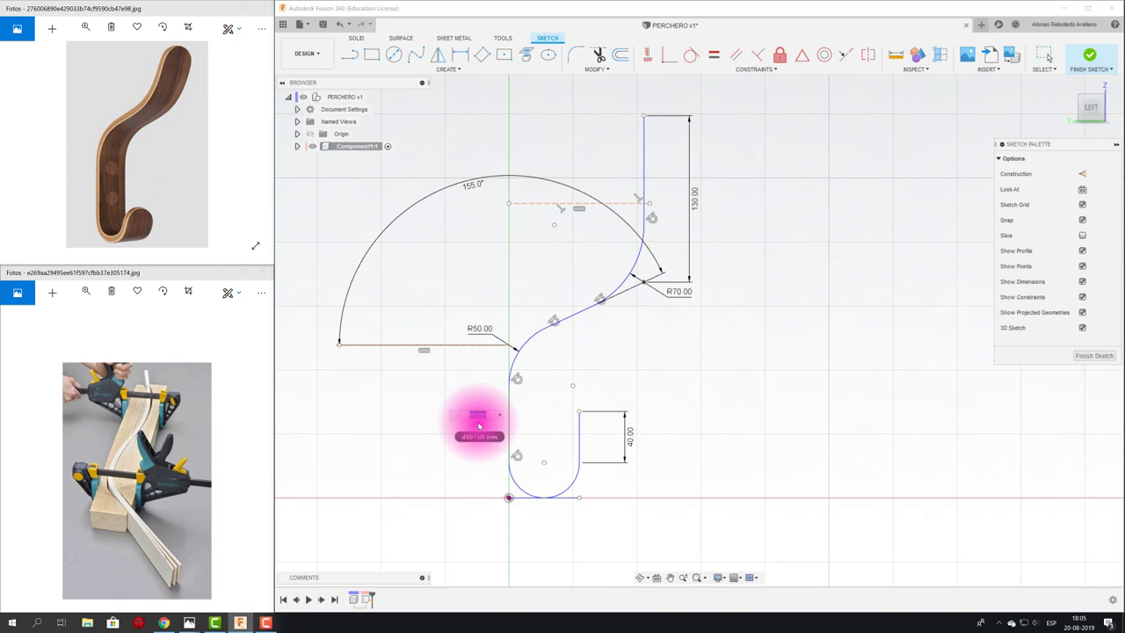
key("Return")
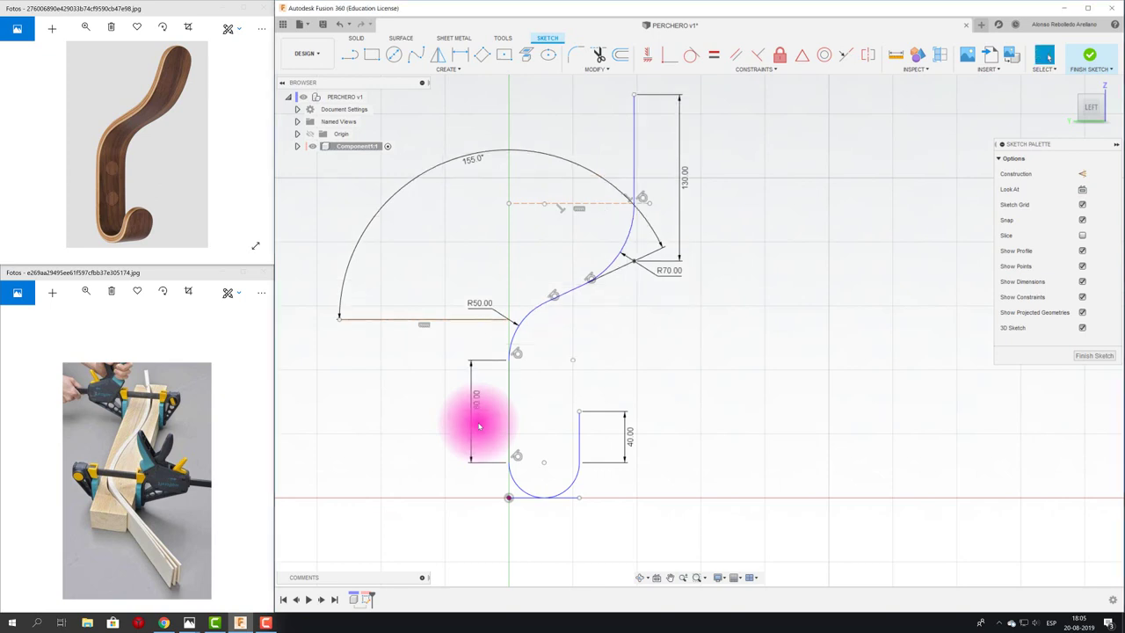
Dimension the lower straight leg at 100 mm.
left_click(475, 400)
key("Delete")
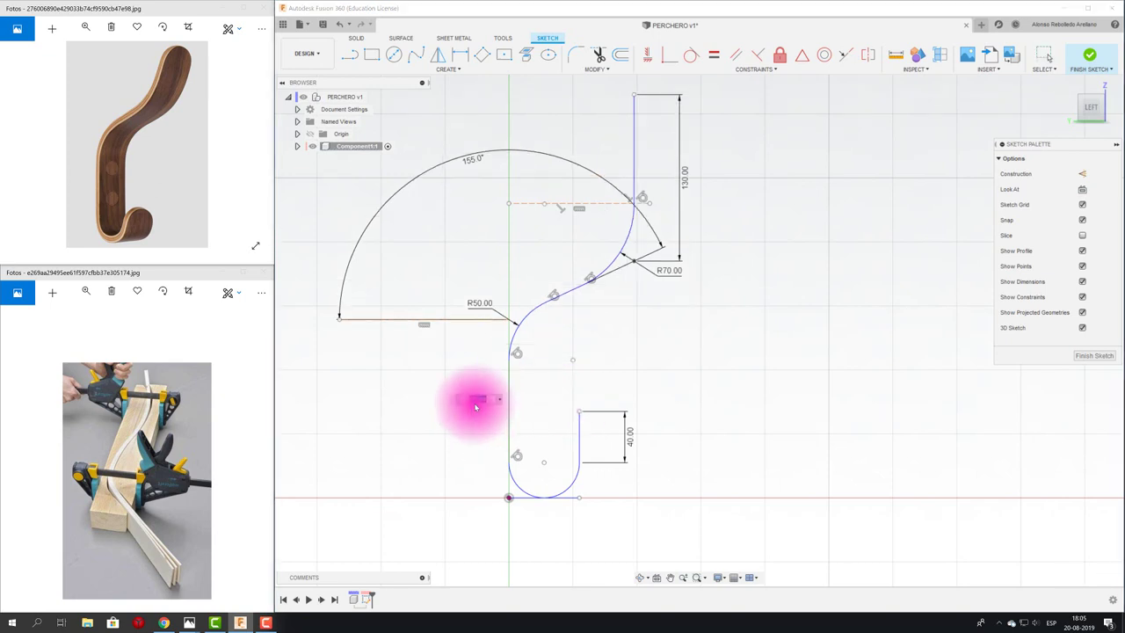
type("100")
key("Return")
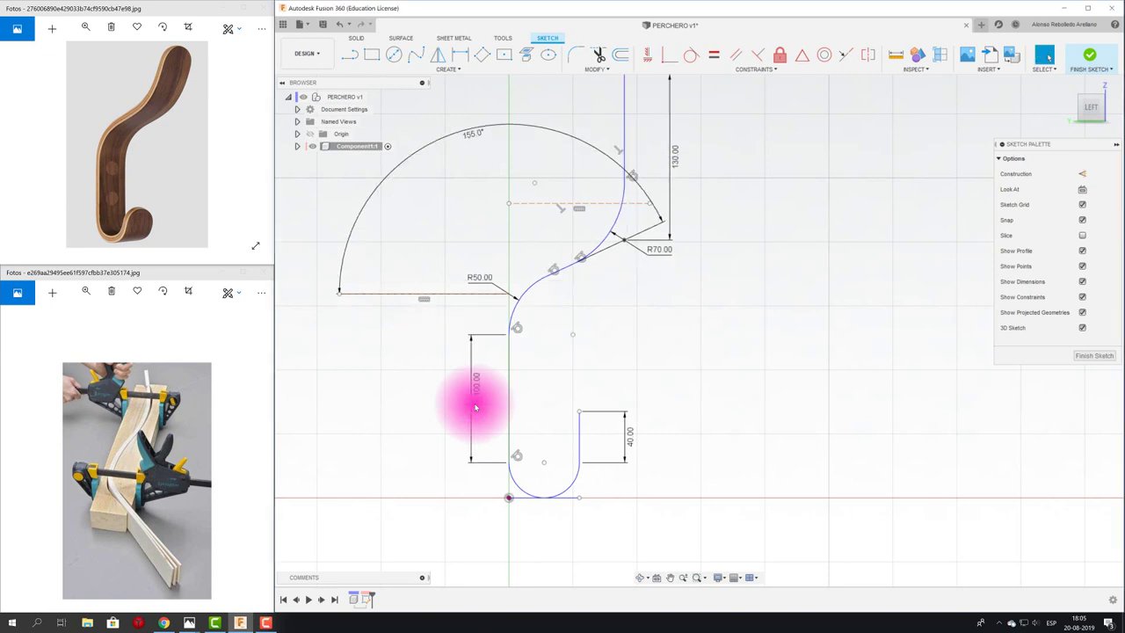
mouse_move(616, 329)
middle_mouse_down()
mouse_move(548, 414)
mouse_move(589, 390)
middle_mouse_up()
scroll(549, 420, "down", 1)
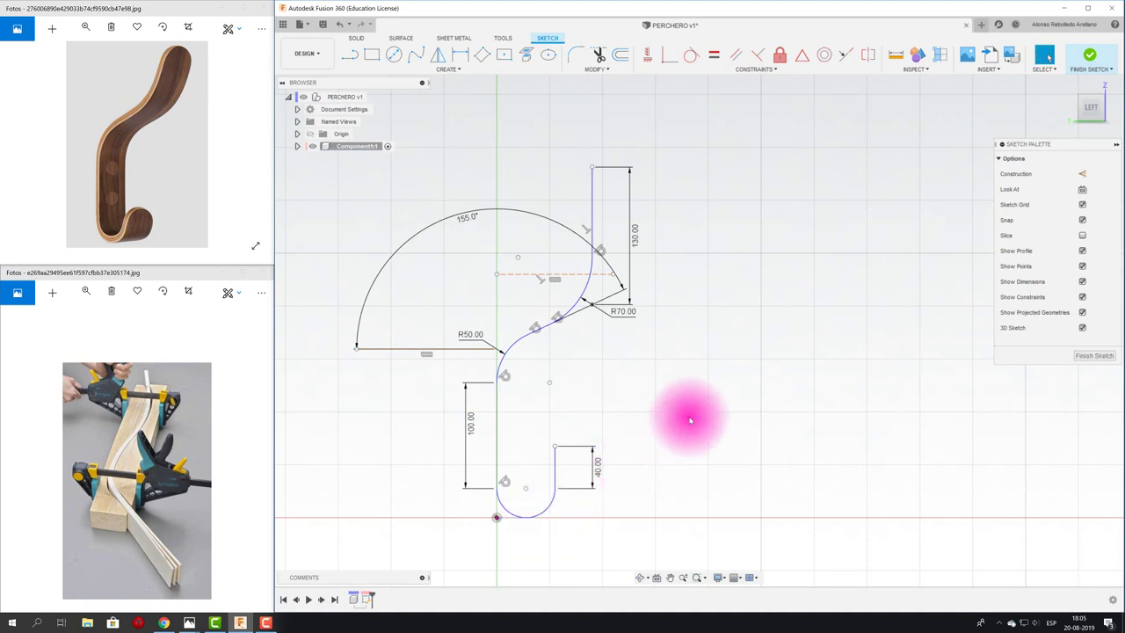
scroll(664, 417, "down", 1)
scroll(663, 417, "up", 2)
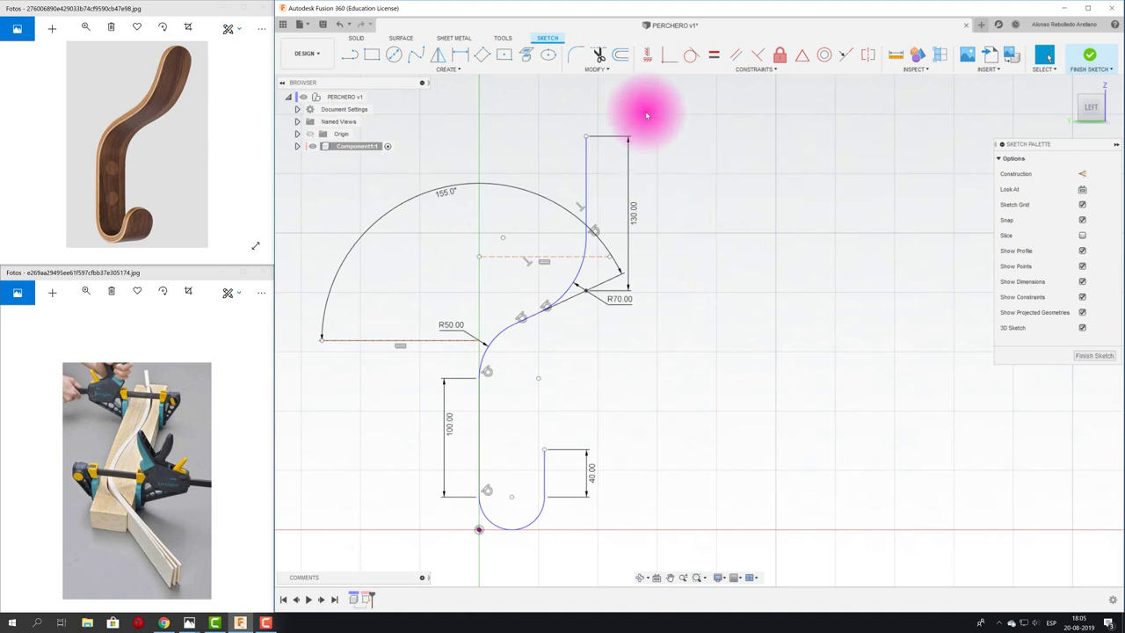
Offset the hook curve chain by 6 mm.
left_click(620, 55)
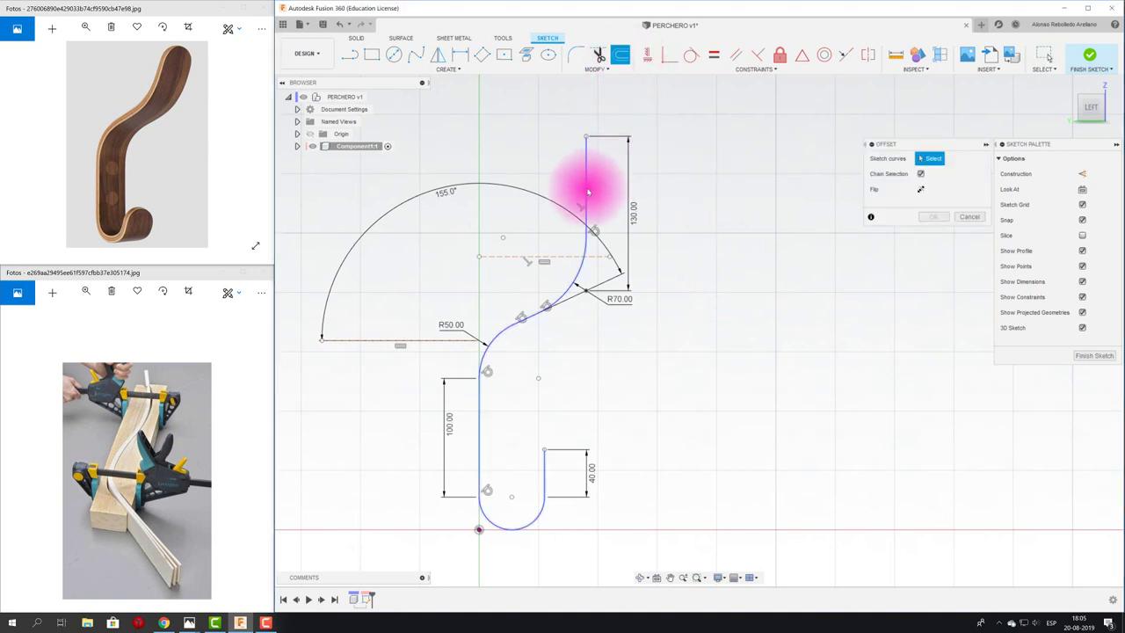
left_click(583, 189)
left_click_drag(582, 189, 578, 190)
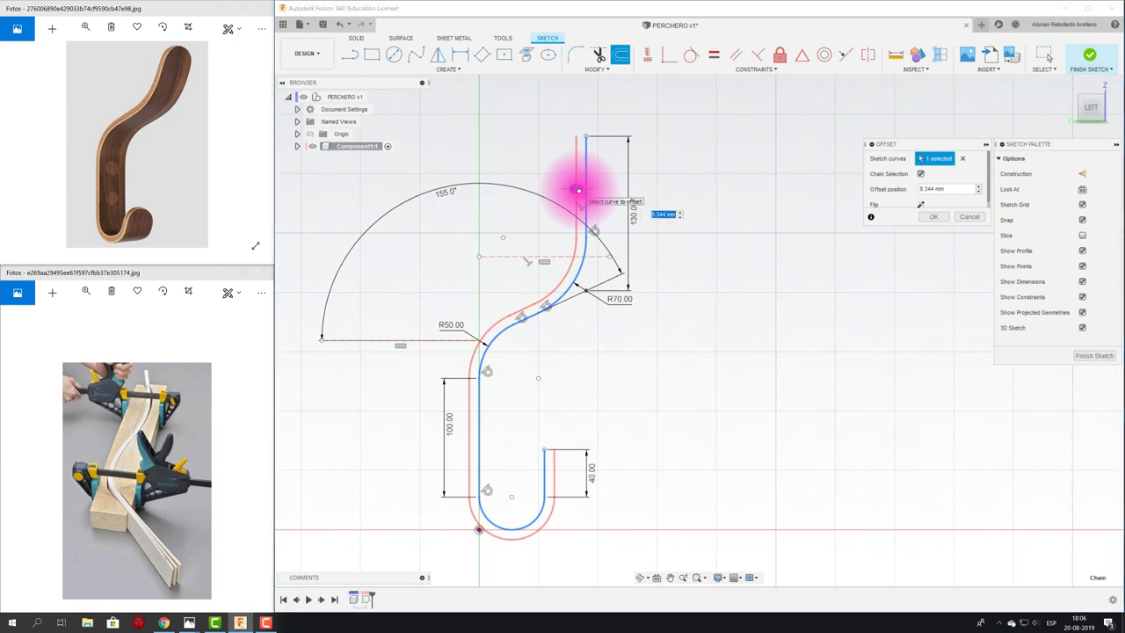
left_click(904, 186)
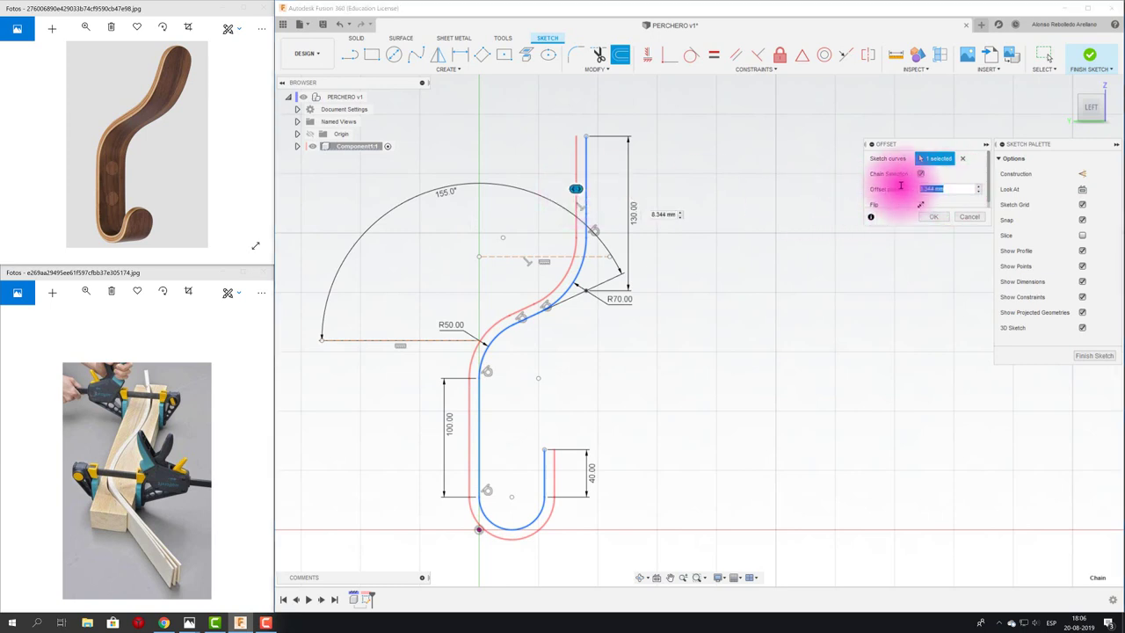
type("6")
key("Return")
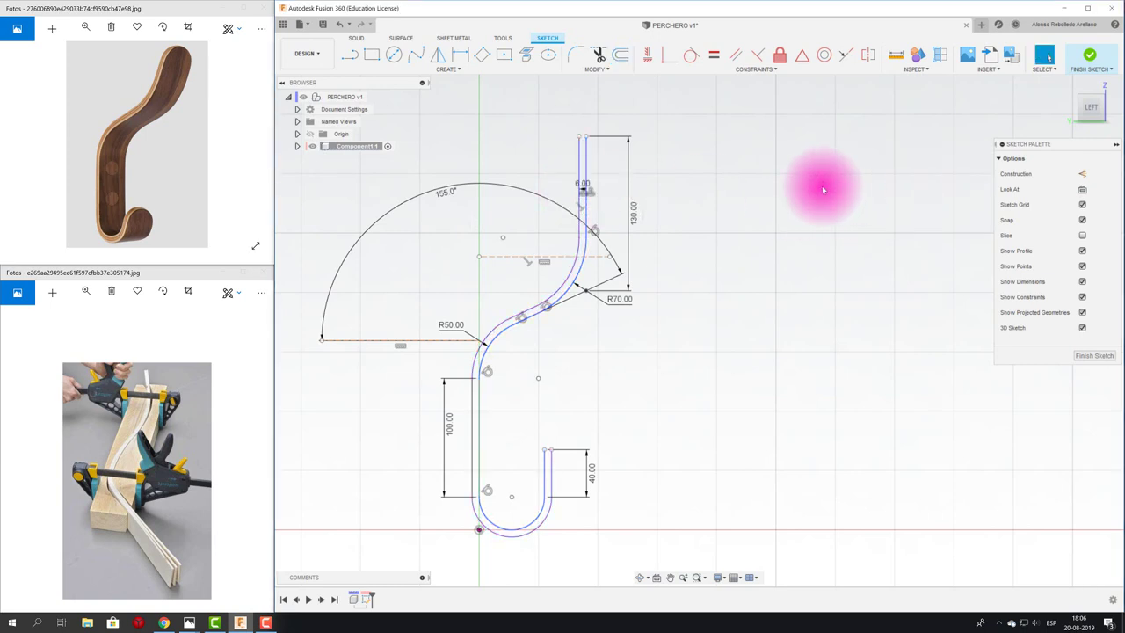
scroll(546, 146, "up", 4)
scroll(585, 100, "up", 4)
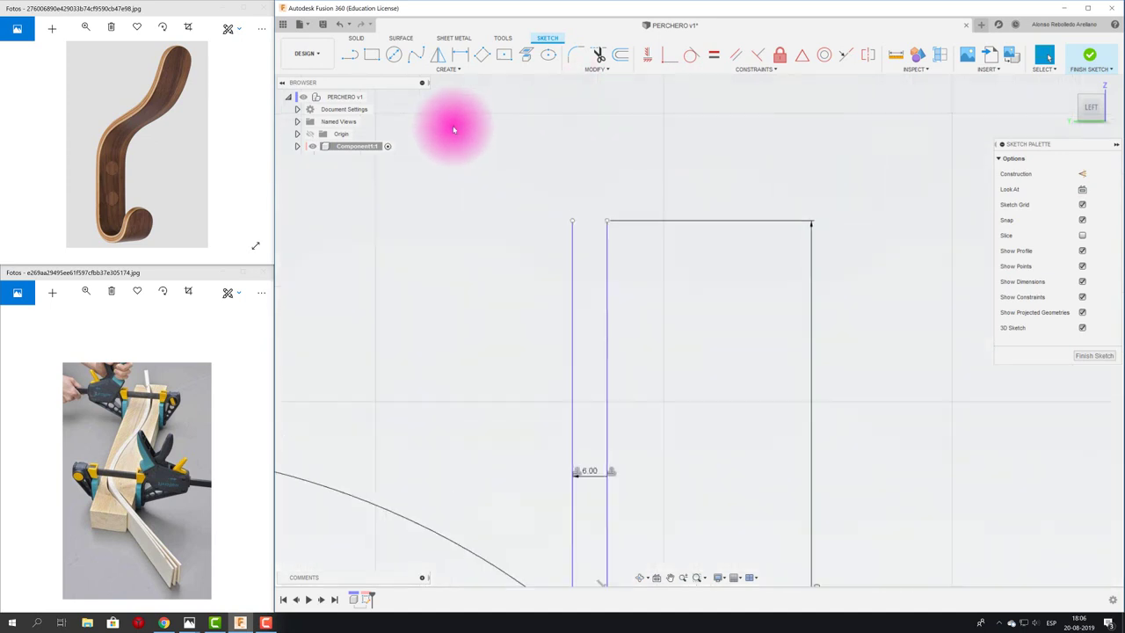
Close the strip's top and bottom ends with short lines and finish the sketch.
left_click(350, 54)
left_click(573, 221)
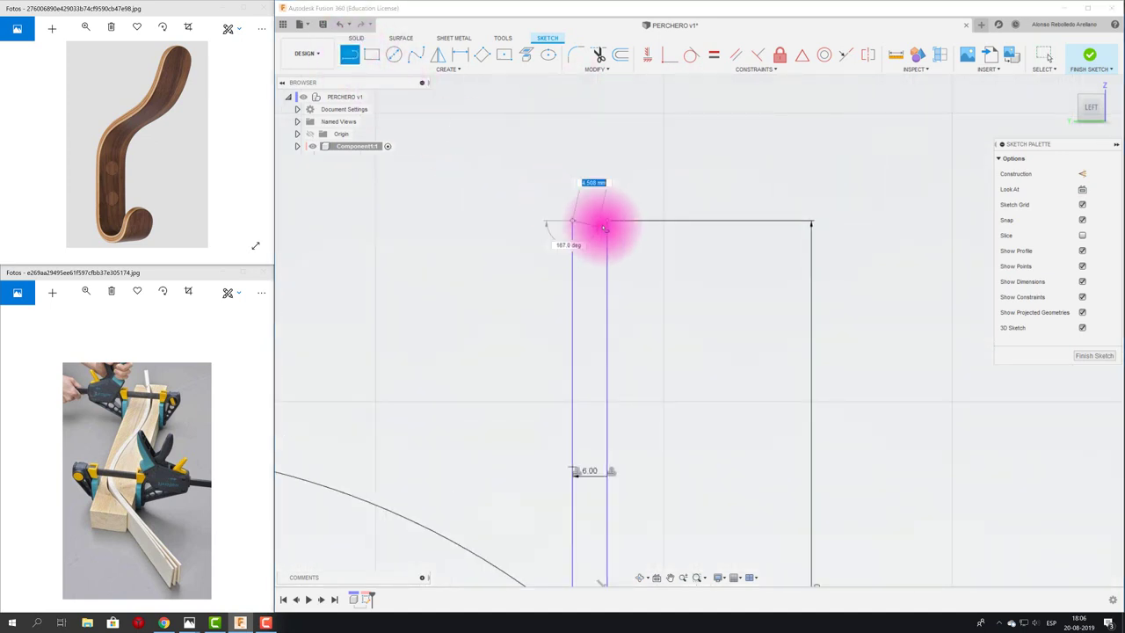
left_click(609, 222)
scroll(641, 289, "down", 3)
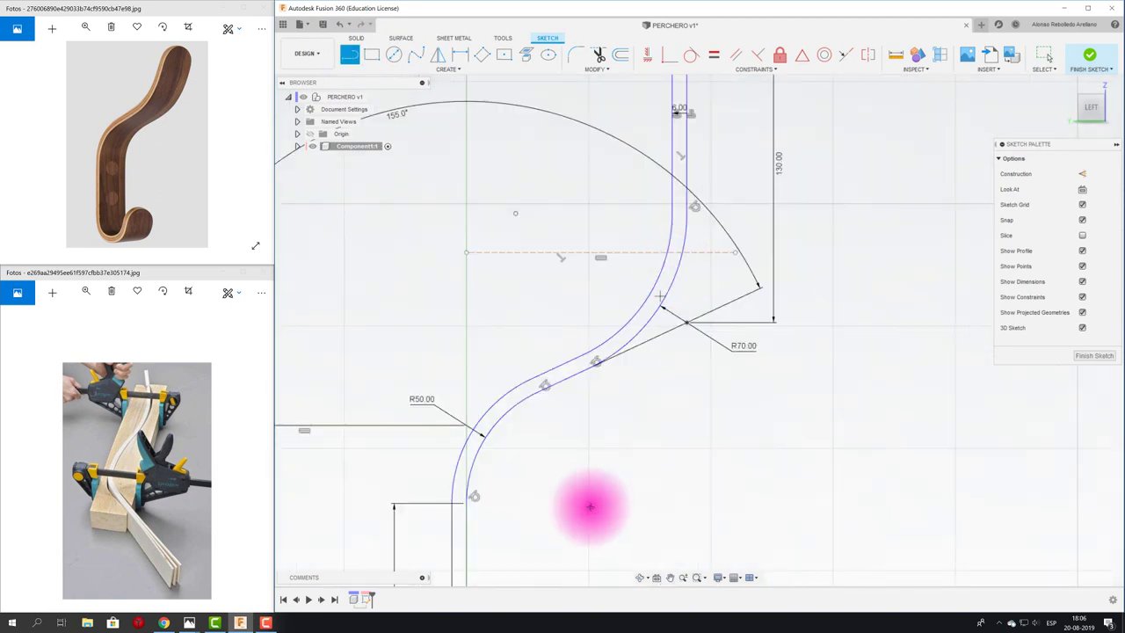
middle_click_drag(648, 439, 594, 391)
scroll(594, 389, "up", 3)
scroll(583, 389, "up", 2)
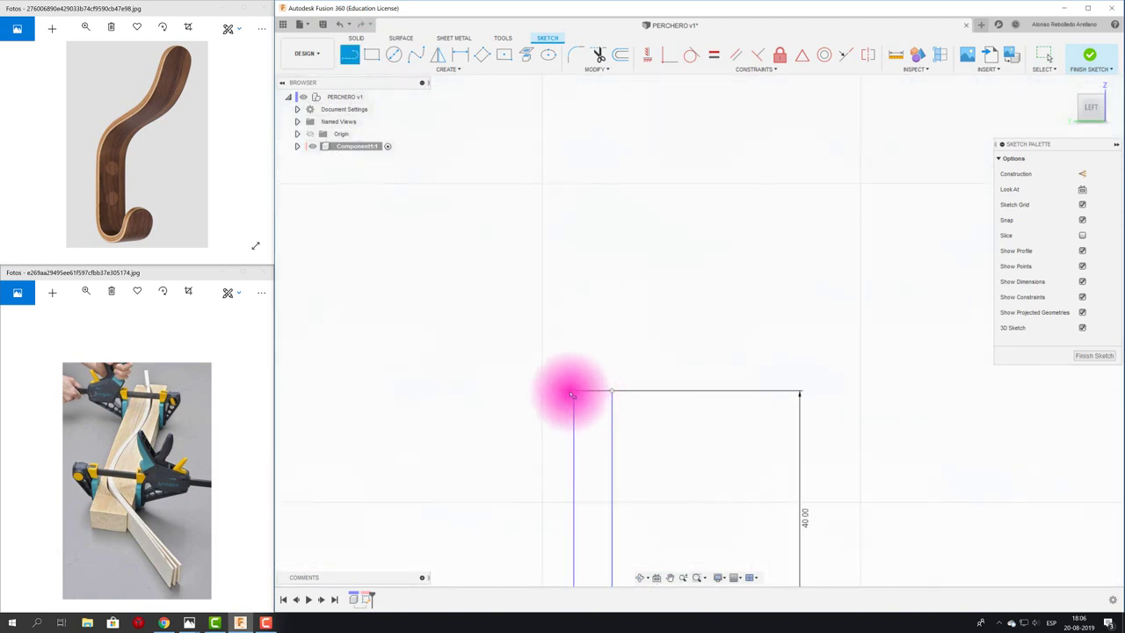
left_click(576, 392)
key("Escape")
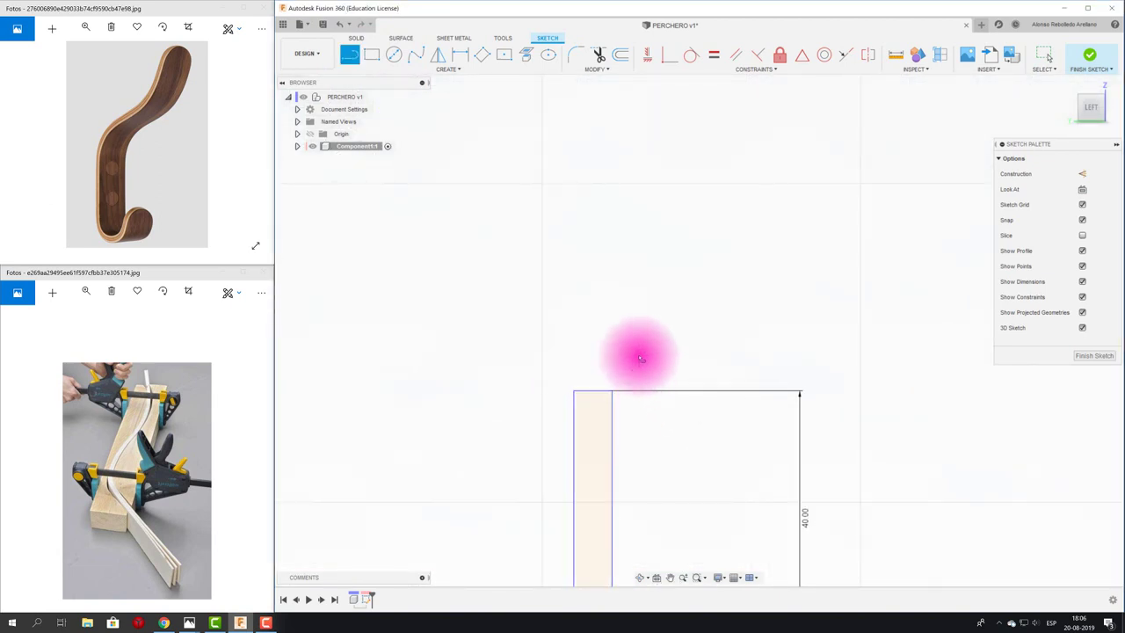
scroll(641, 356, "down", 3)
scroll(641, 356, "down", 2)
scroll(590, 284, "up", 1)
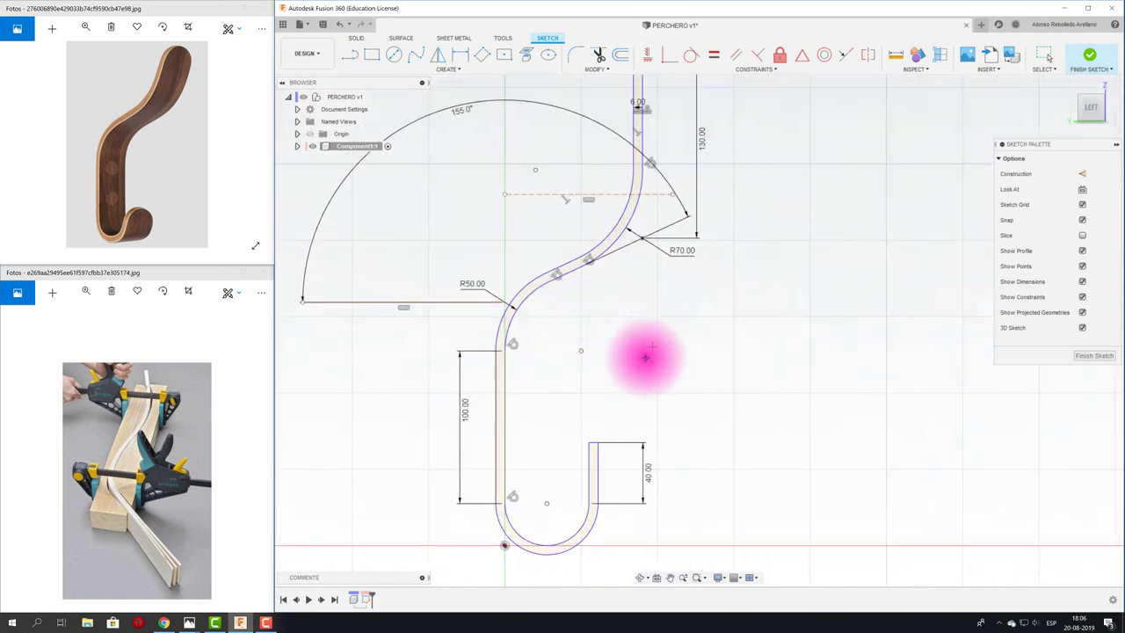
scroll(646, 351, "up", 1)
scroll(622, 403, "down", 2)
scroll(681, 321, "up", 1)
scroll(720, 334, "up", 1)
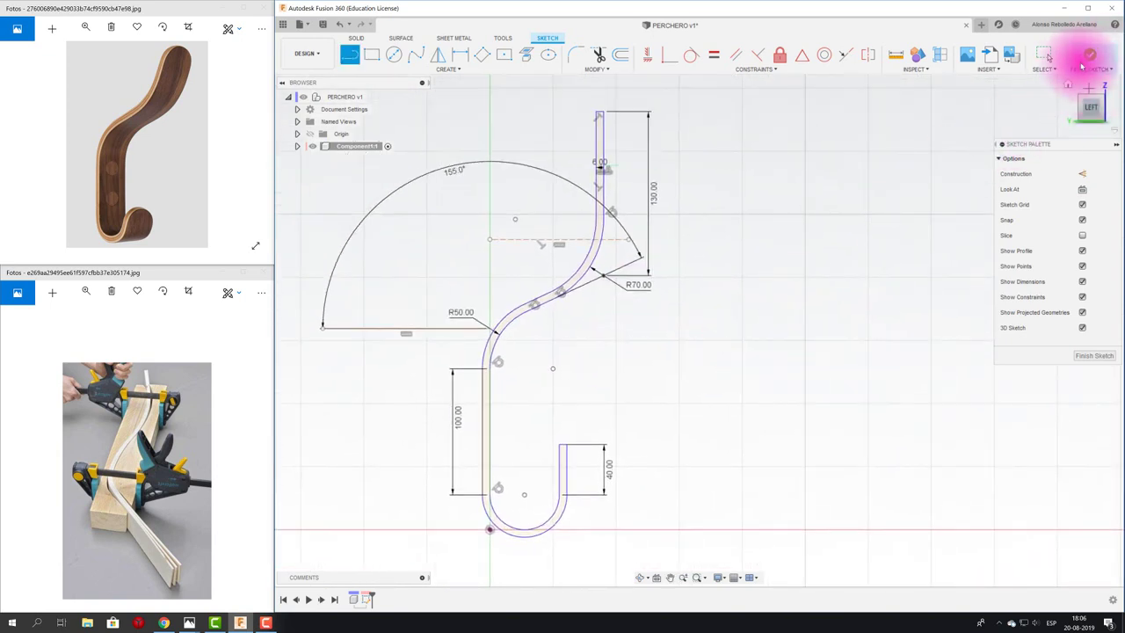
left_click_drag(1061, 95, 905, 246)
mouse_move(816, 502)
middle_mouse_down("shift")
mouse_move(763, 470)
mouse_move(734, 394)
middle_mouse_up("shift")
Extrude the 6 mm hook profile symmetrically, whole length 40 mm, into a solid body.
key("e")
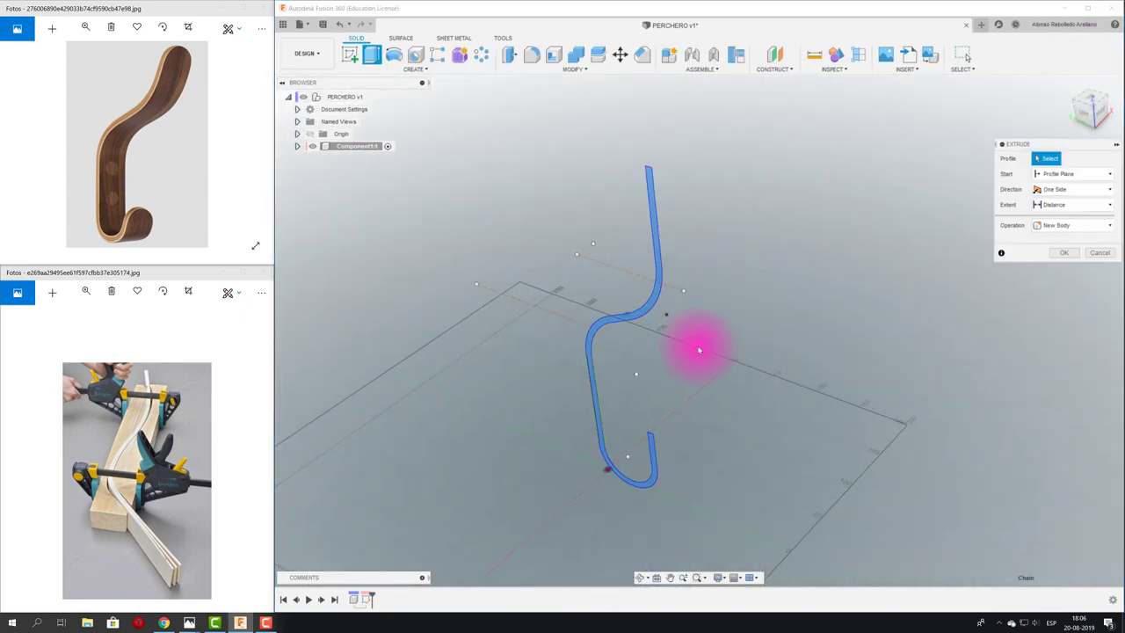
left_click_drag(617, 317, 654, 302)
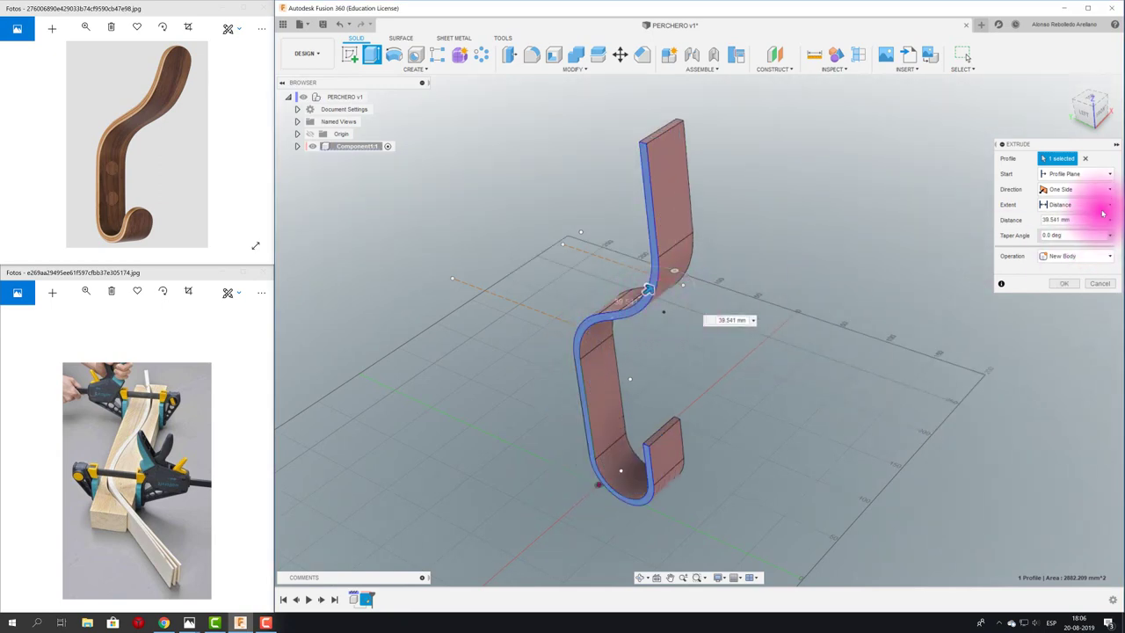
left_click_drag(1055, 143, 873, 154)
left_click(873, 200)
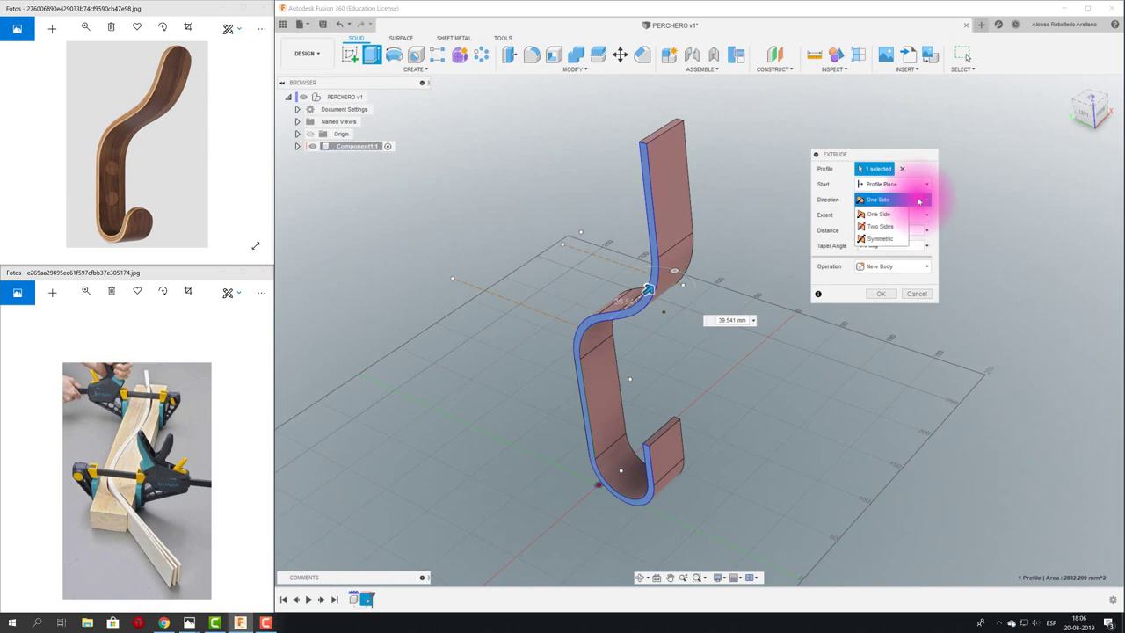
left_click(880, 238)
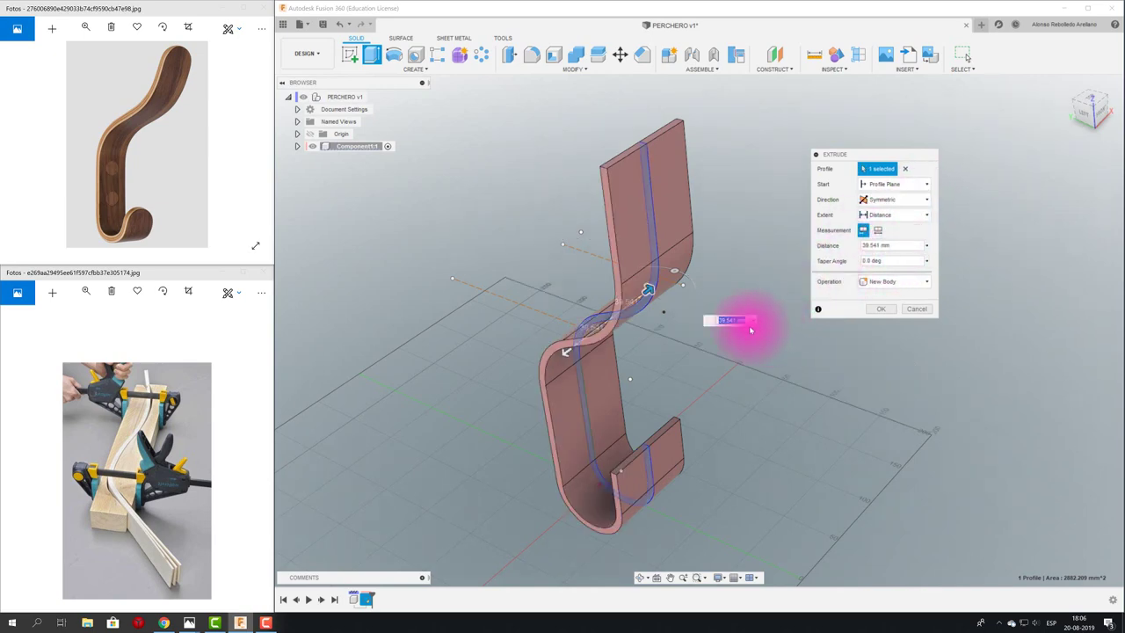
left_click(877, 230)
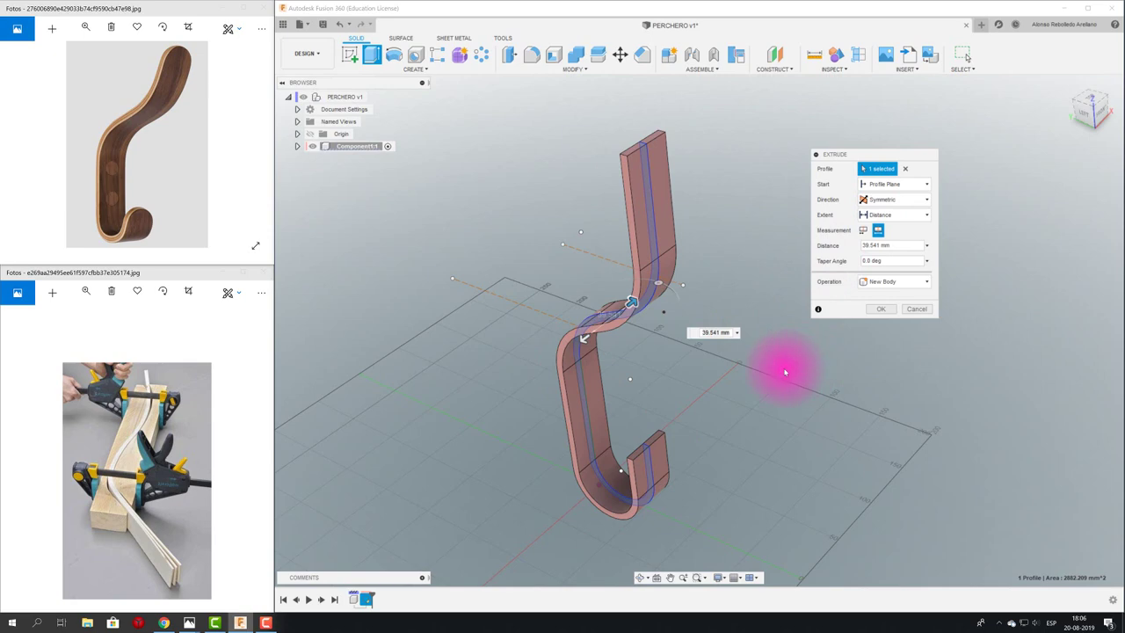
mouse_move(785, 373)
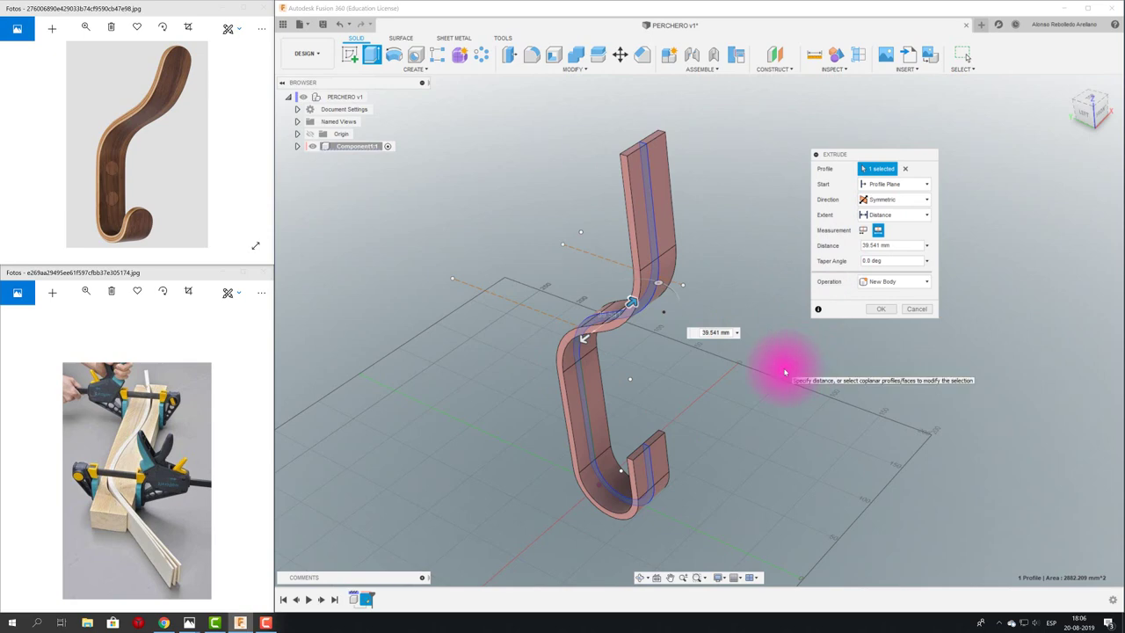
mouse_move(785, 372)
middle_mouse_down("shift")
mouse_move(816, 302)
mouse_move(884, 251)
middle_mouse_up("shift")
left_click_drag(907, 245, 814, 247)
type("40")
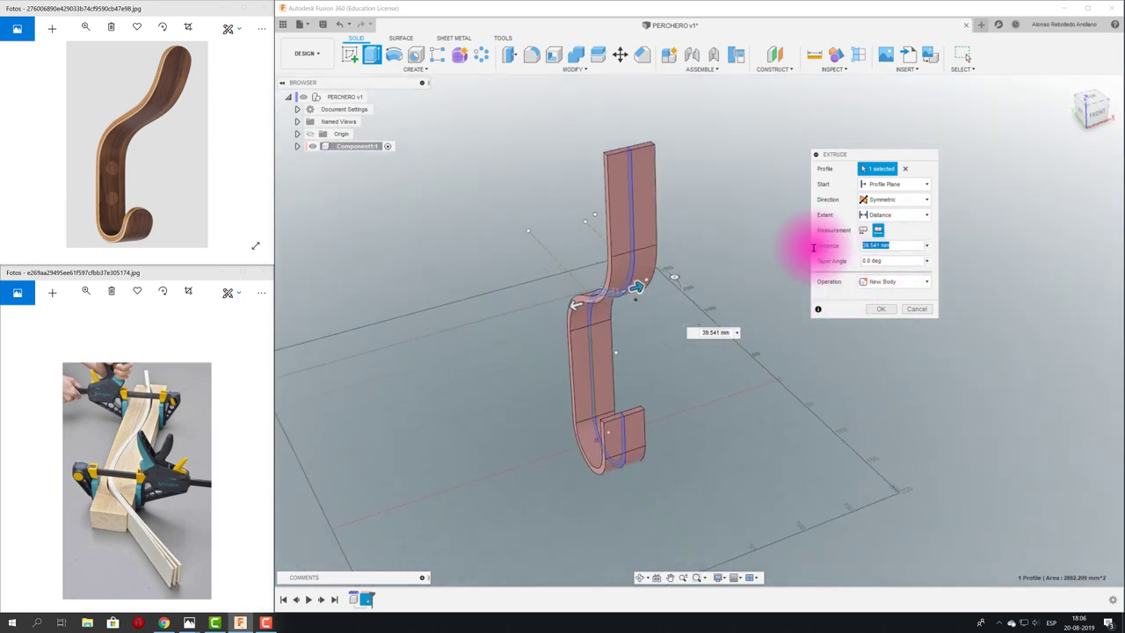
left_click(879, 309)
middle_click_drag(823, 307, 822, 306, "shift")
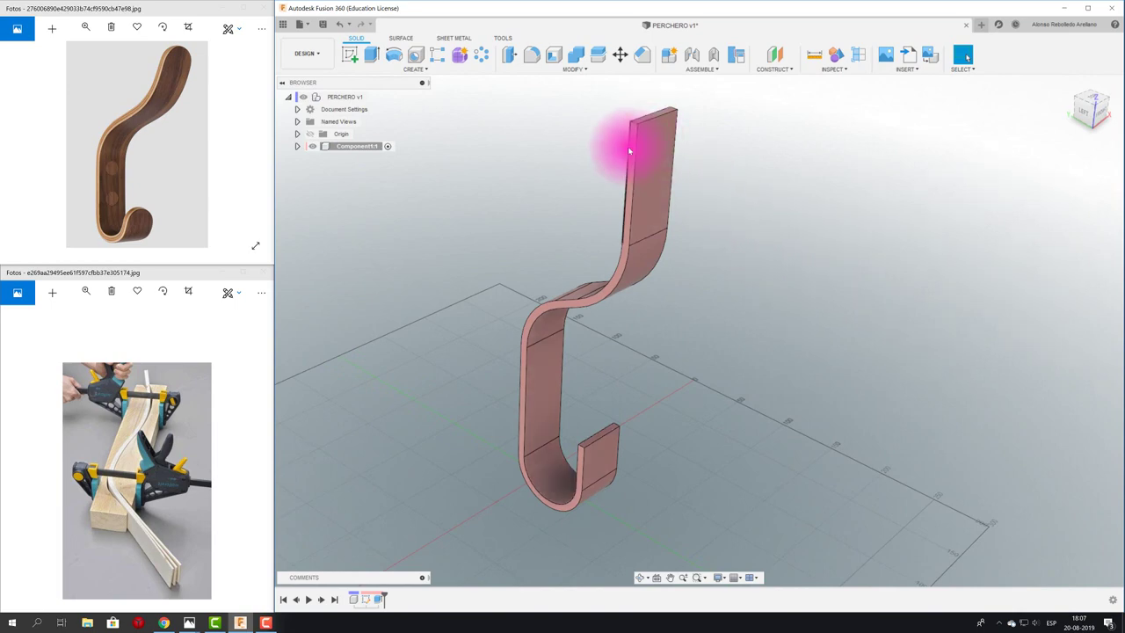
Orbit the solid hook to a new angle and launch the Fillet tool.
scroll(634, 214, "up", 3)
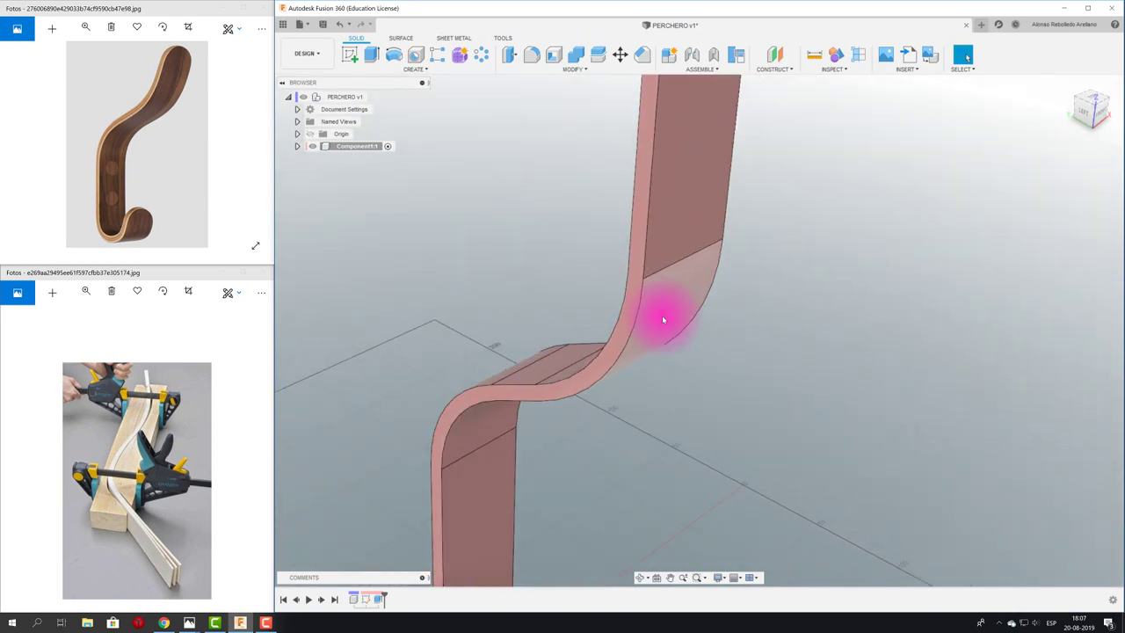
scroll(666, 316, "down", 3)
scroll(637, 337, "up", 1)
scroll(637, 337, "up", 1)
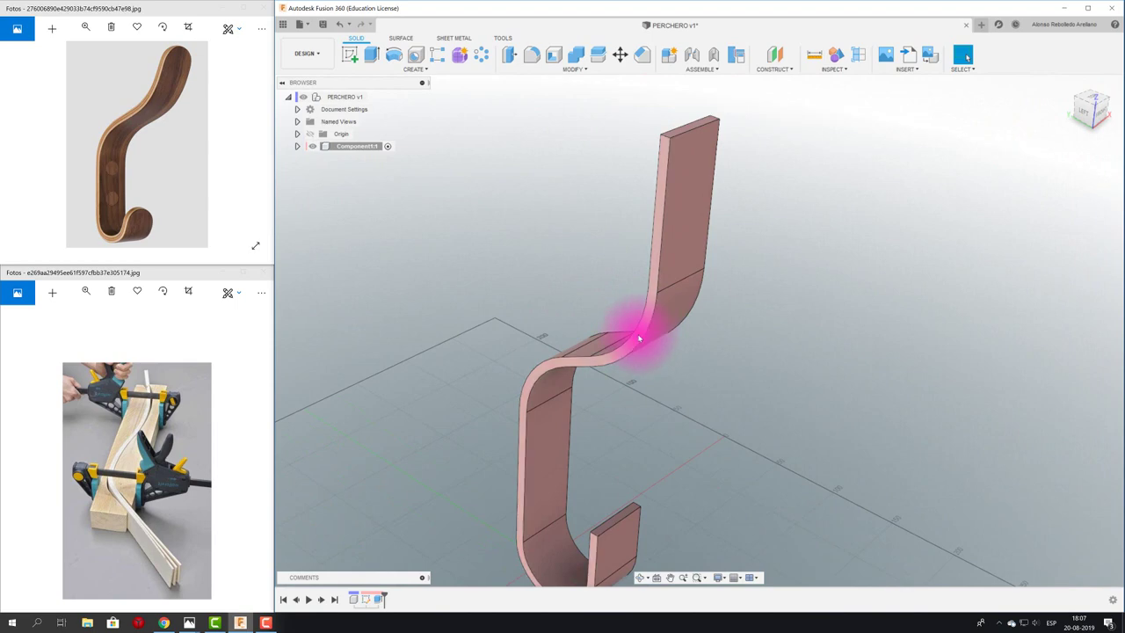
mouse_move(638, 335)
middle_mouse_down("shift")
mouse_move(660, 221)
mouse_move(645, 171)
mouse_move(680, 224)
mouse_move(677, 181)
mouse_move(663, 216)
mouse_move(690, 238)
mouse_move(641, 381)
mouse_move(535, 432)
mouse_move(702, 392)
mouse_move(733, 369)
mouse_move(719, 378)
middle_mouse_up("shift")
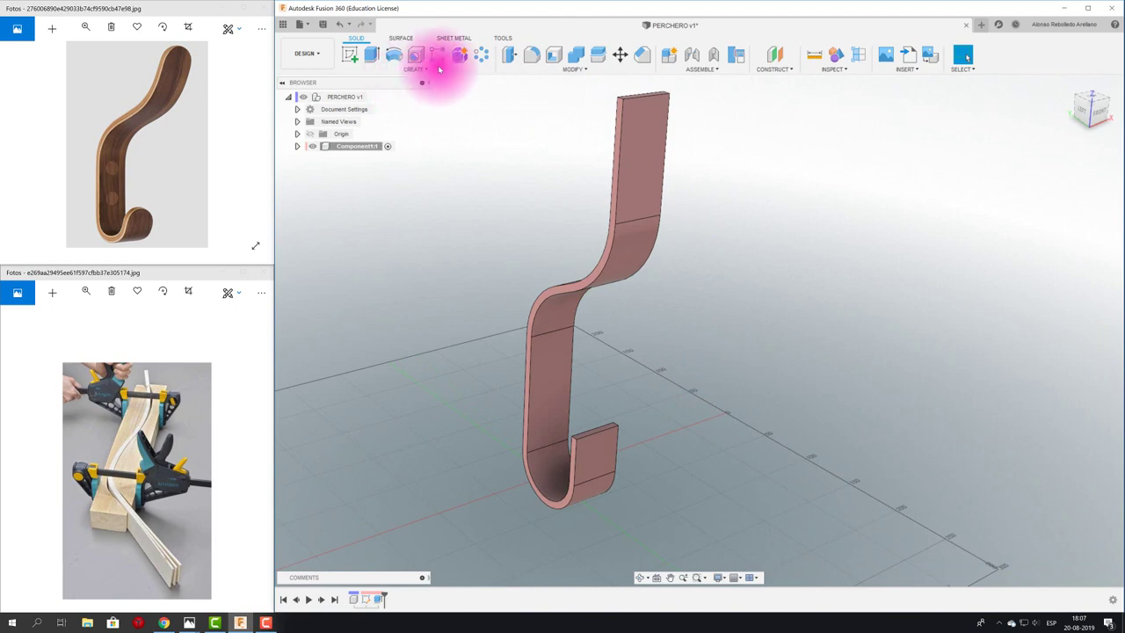
left_click(532, 54)
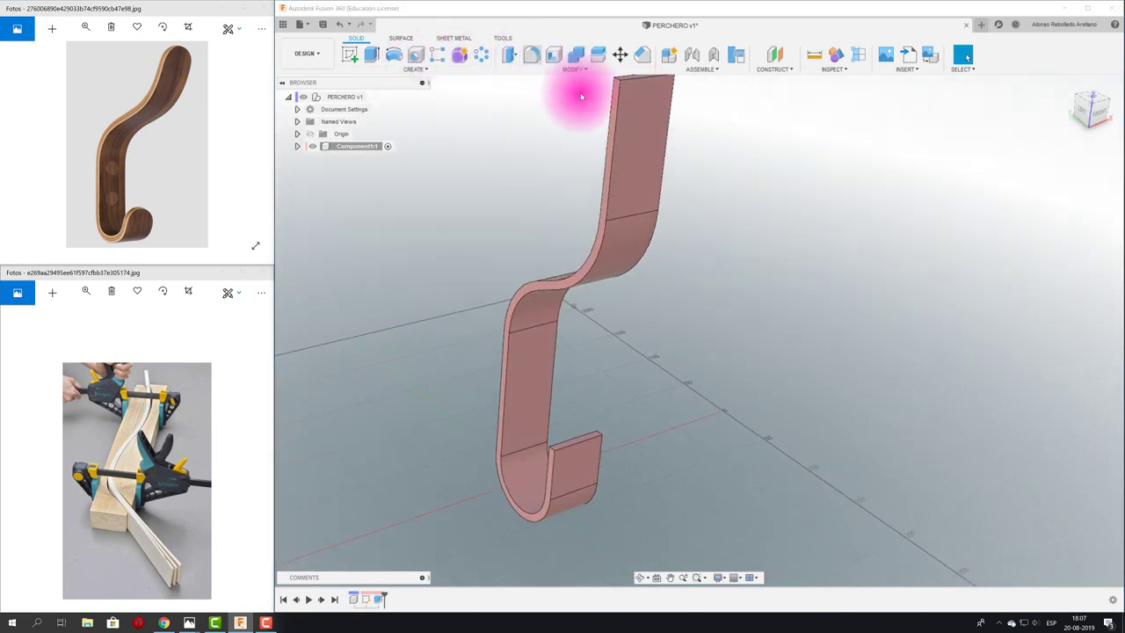
scroll(555, 161, "up", 4)
Select the four edges at the hook's top and lower ends and fillet them at 20 mm.
left_click(527, 220)
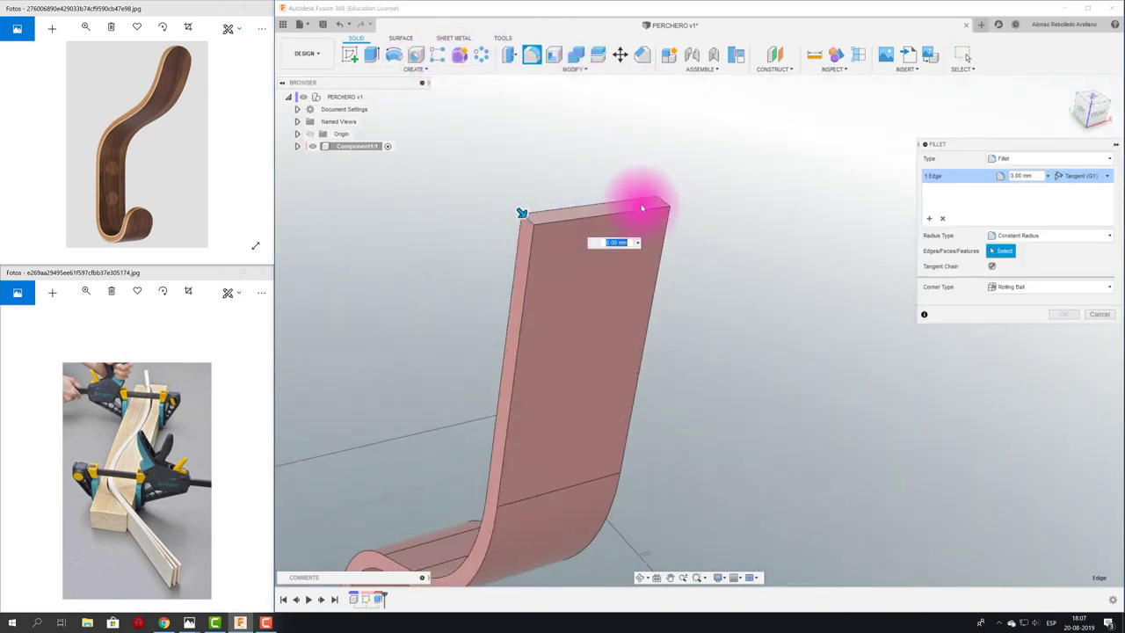
middle_click_drag(683, 238, 671, 352, "shift")
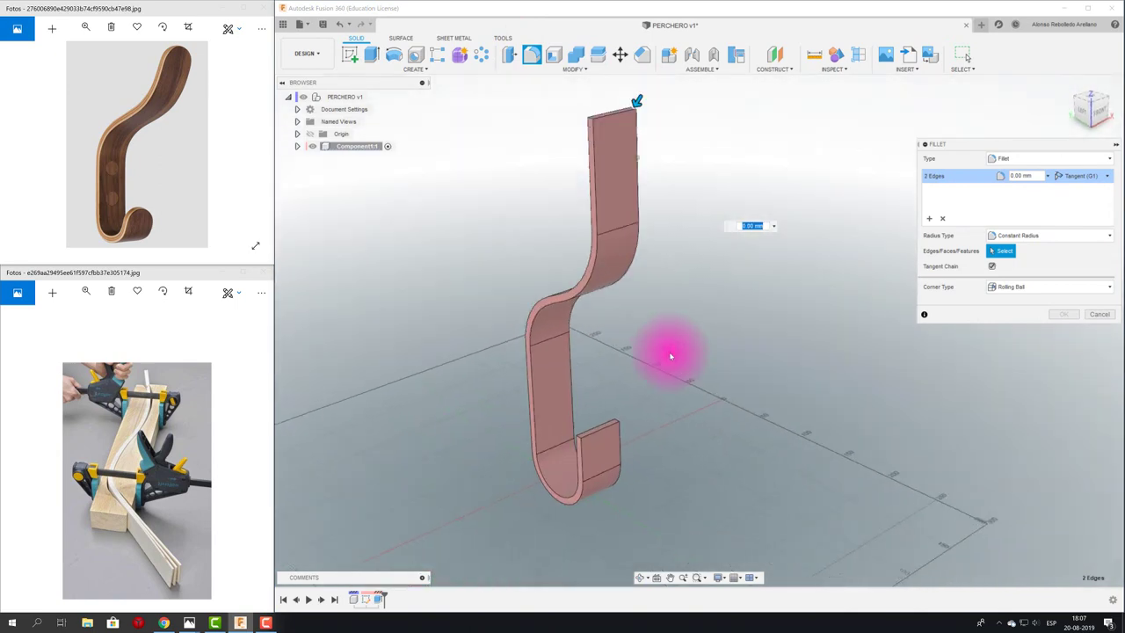
scroll(515, 439, "up", 3)
scroll(535, 445, "up", 2)
scroll(468, 434, "up", 3)
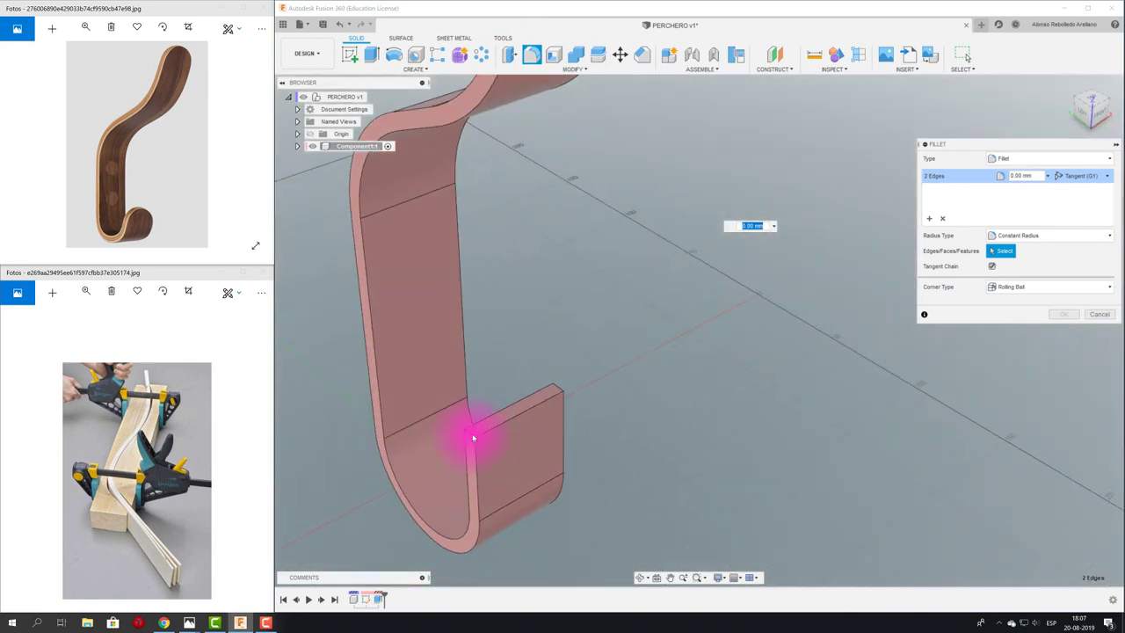
left_click(472, 433)
left_click(559, 388)
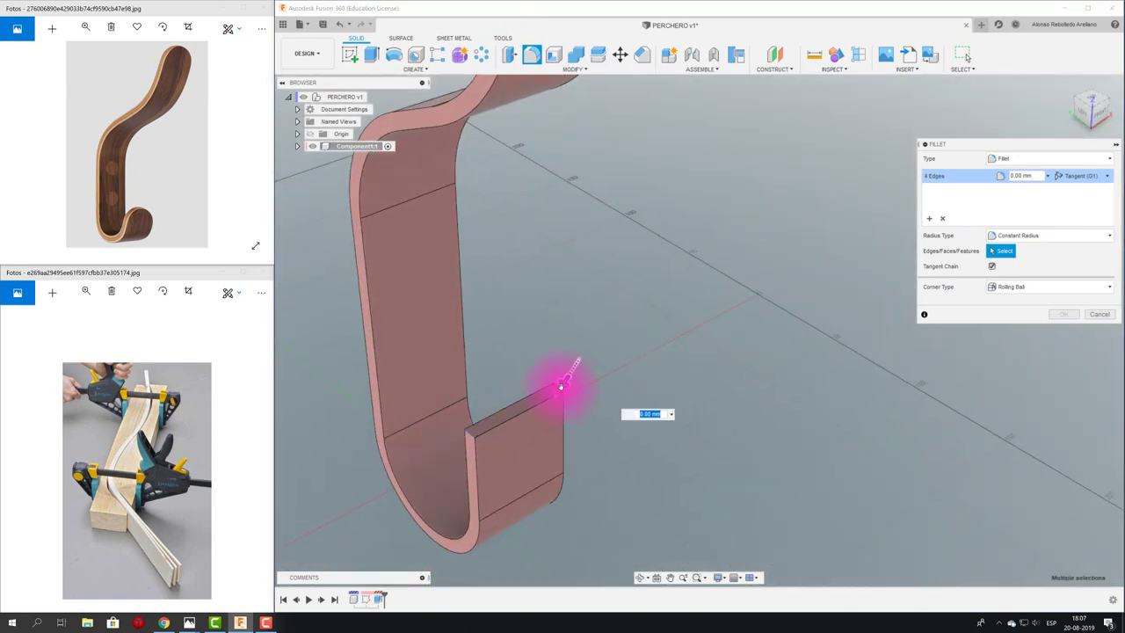
left_click_drag(567, 380, 559, 403)
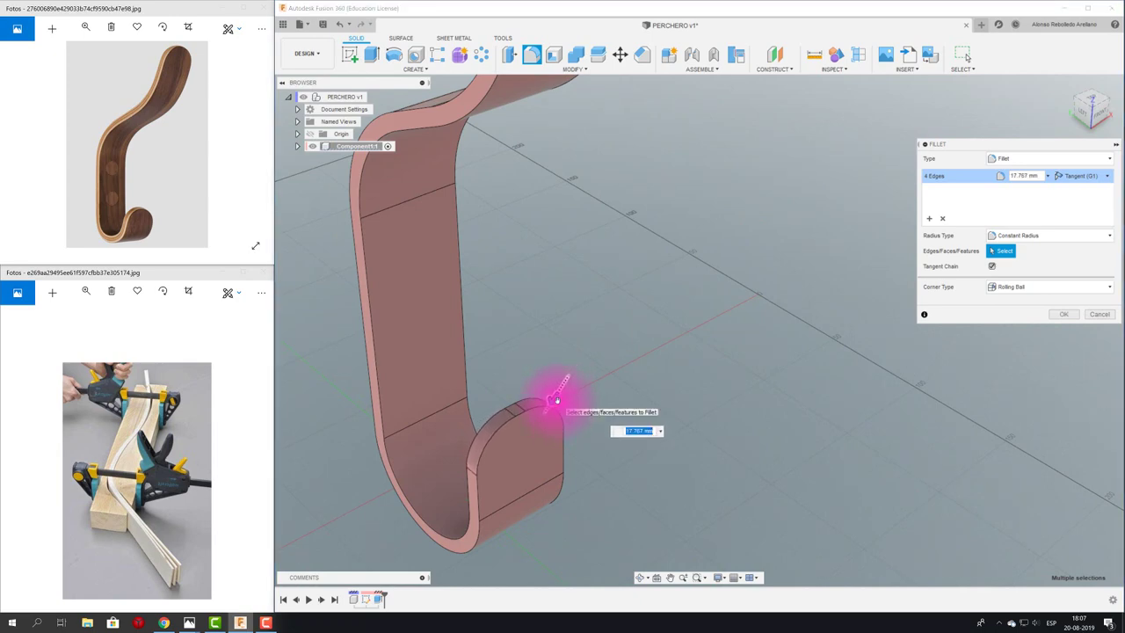
type("20")
key("Return")
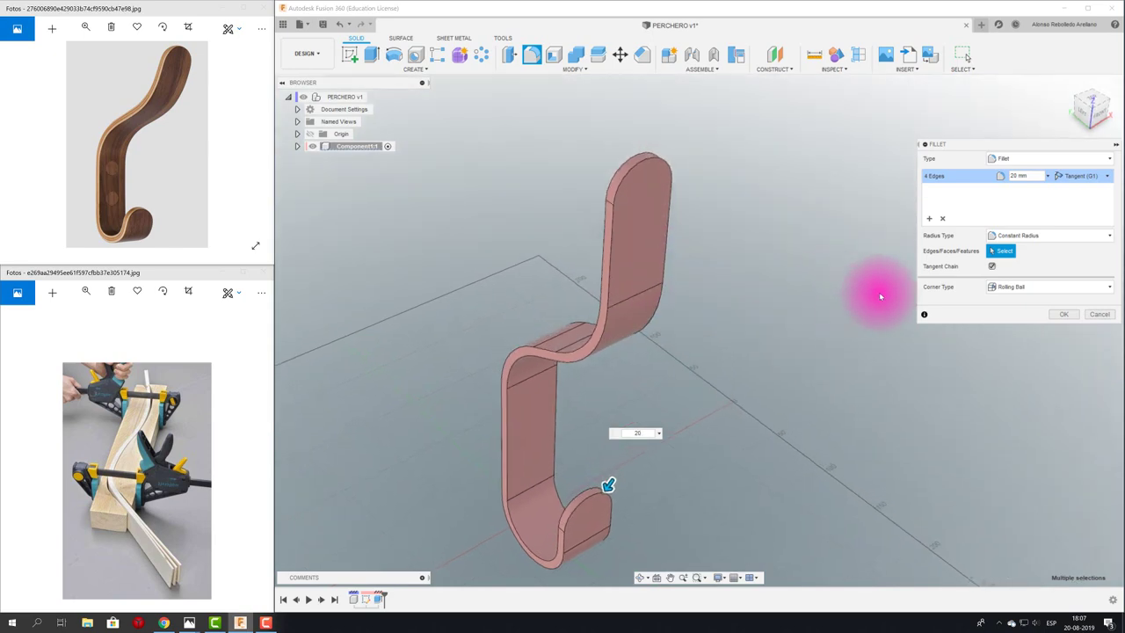
left_click(1064, 314)
mouse_move(971, 383)
middle_mouse_down("shift")
mouse_move(924, 372)
mouse_move(859, 401)
mouse_move(648, 360)
mouse_move(577, 365)
mouse_move(649, 388)
mouse_move(448, 181)
middle_mouse_up("shift")
Start a new sketch on the hook's flat side face.
left_click(351, 58)
middle_click_drag(492, 264, 537, 352, "shift")
left_click(537, 354)
left_click(545, 356)
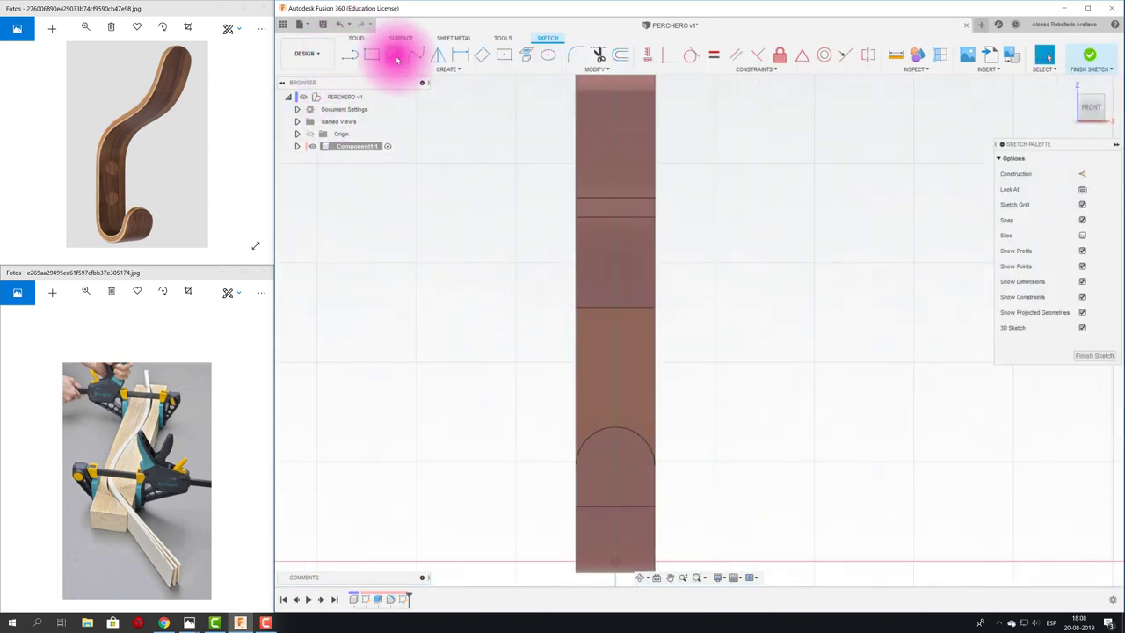
Draw two 4 mm hole circles on the centreline, one above the other.
left_click(394, 54)
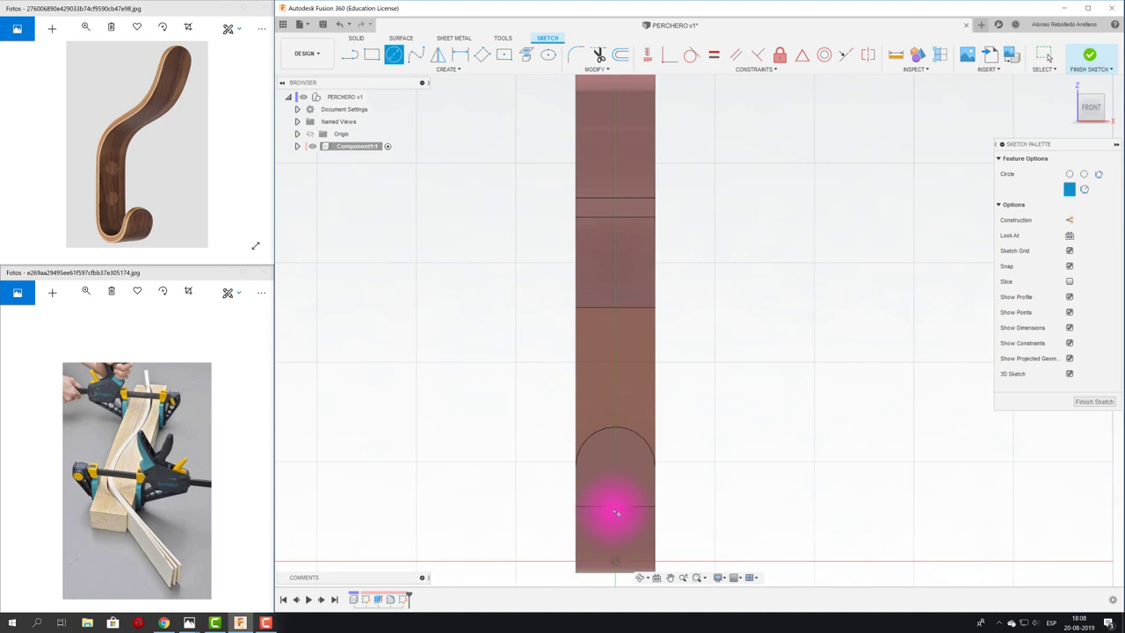
left_click(618, 405)
type("4")
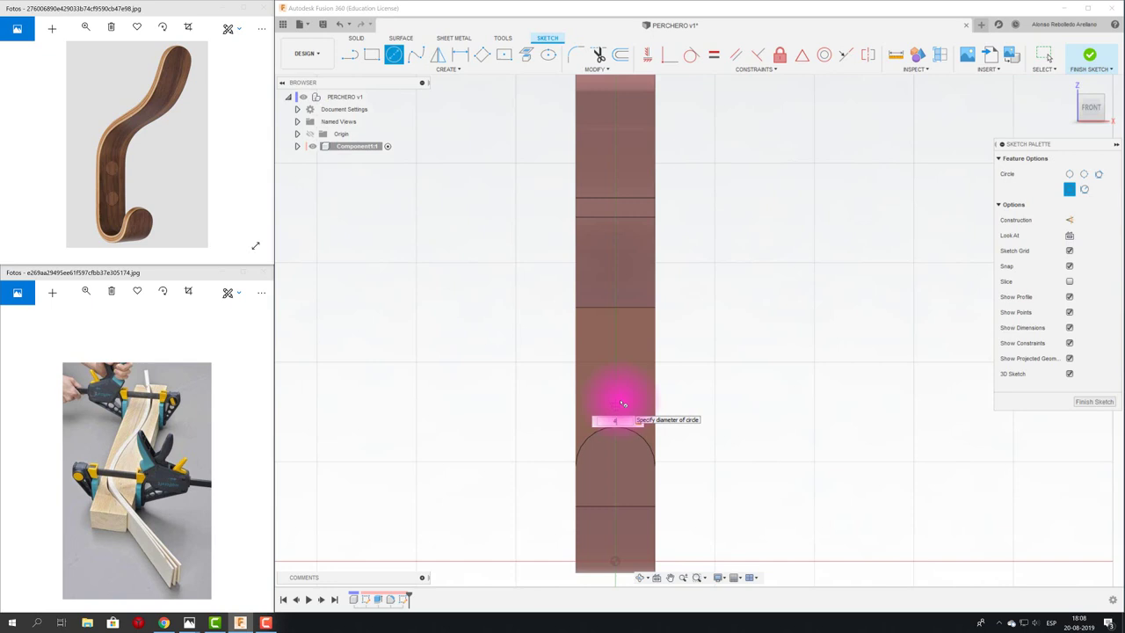
key("Return")
key("Escape")
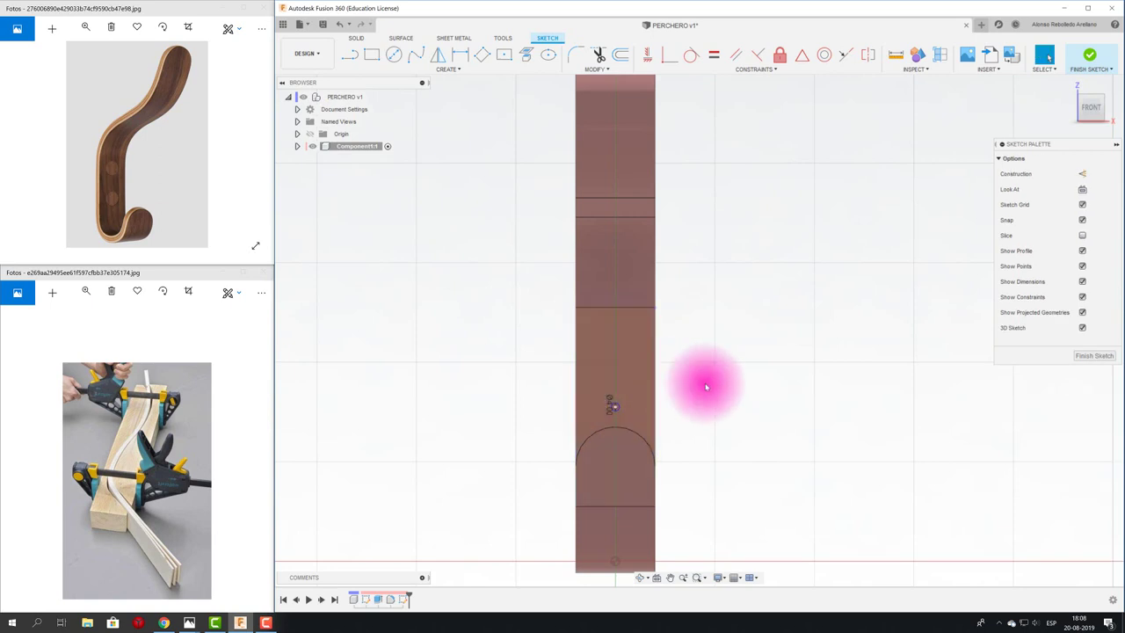
key("c")
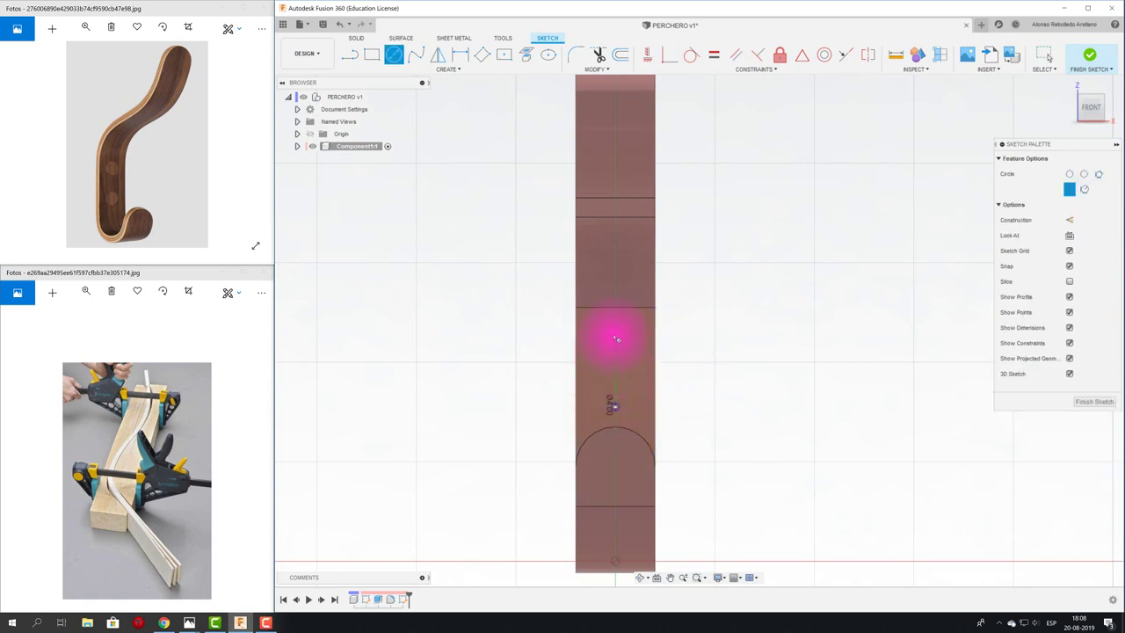
left_click(621, 338)
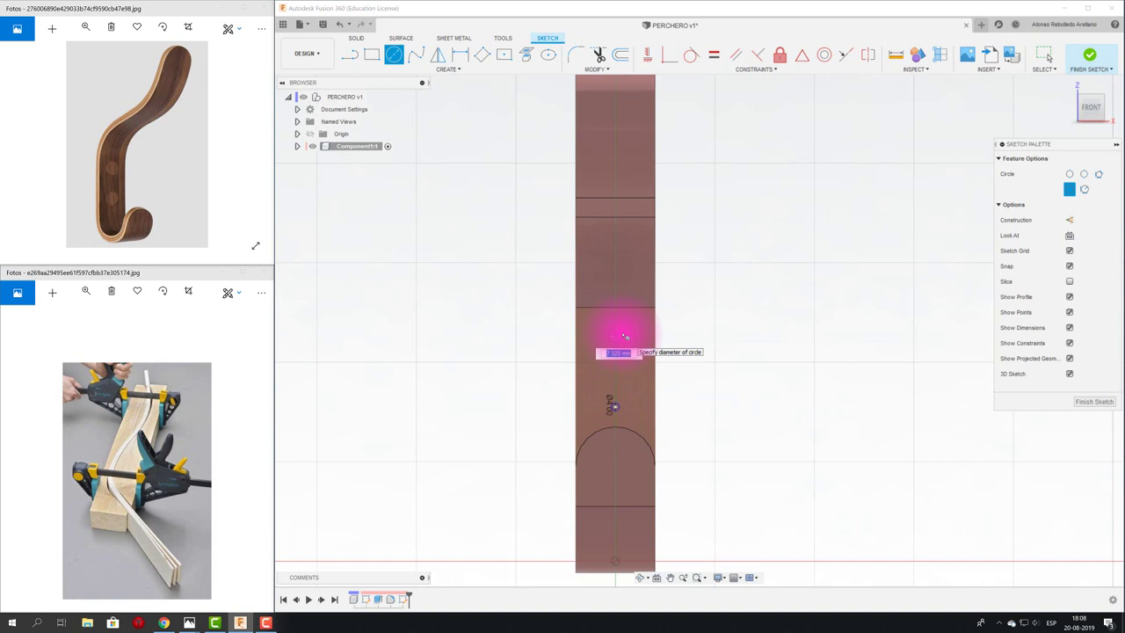
key("Return")
key("Escape")
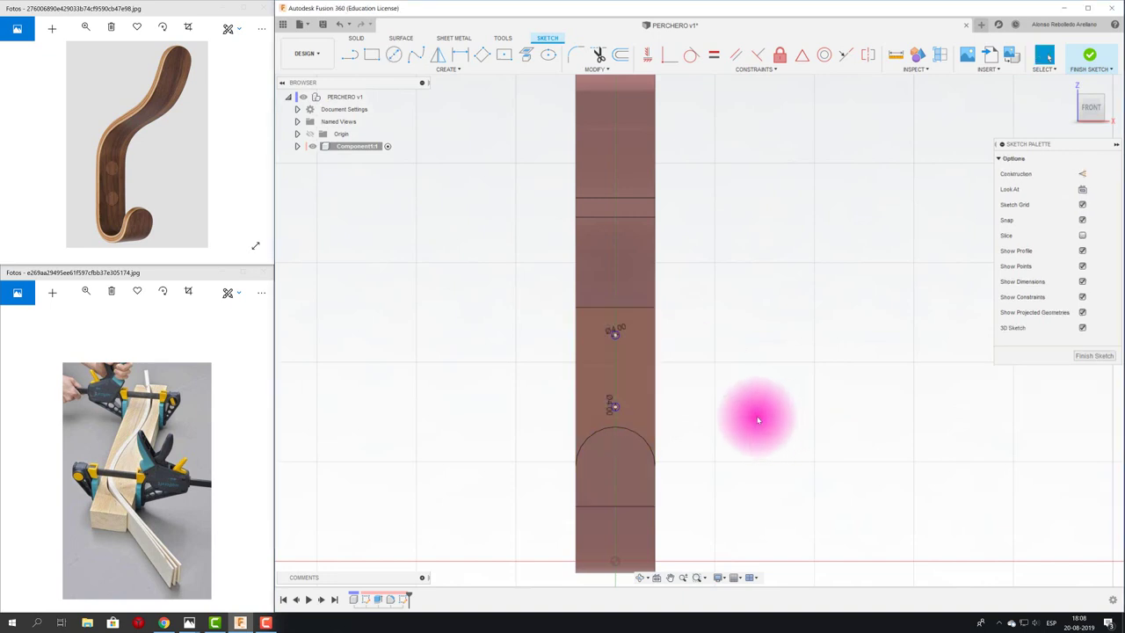
scroll(703, 395, "up", 1)
scroll(633, 400, "up", 1)
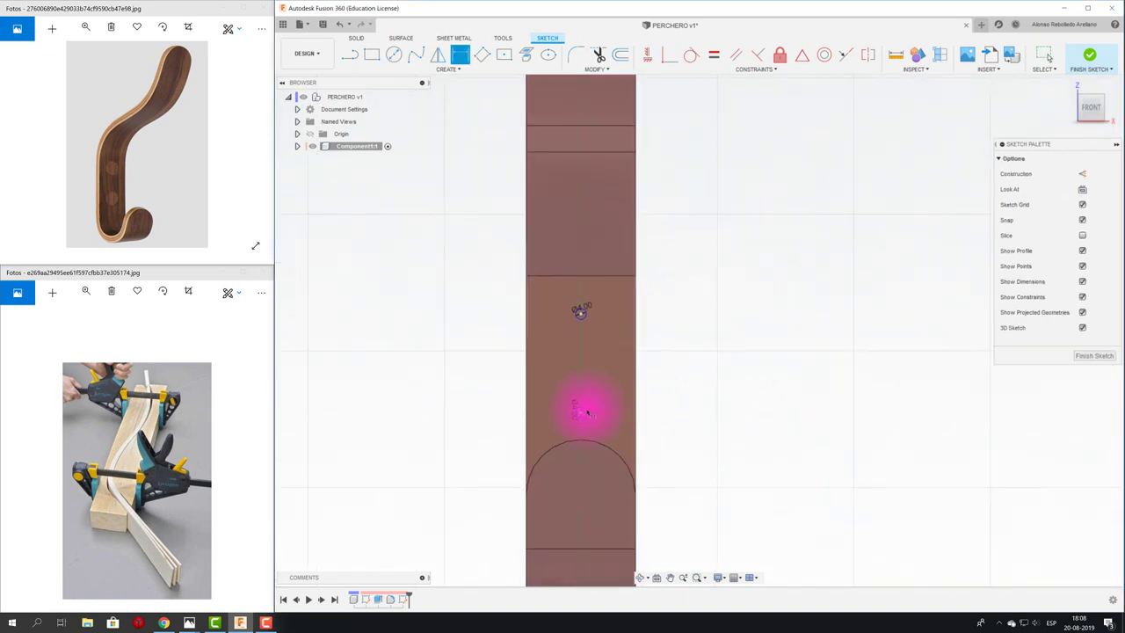
Dimension the two screw-hole circles 38 mm apart vertically.
left_click_drag(588, 412, 588, 331)
left_click(582, 314)
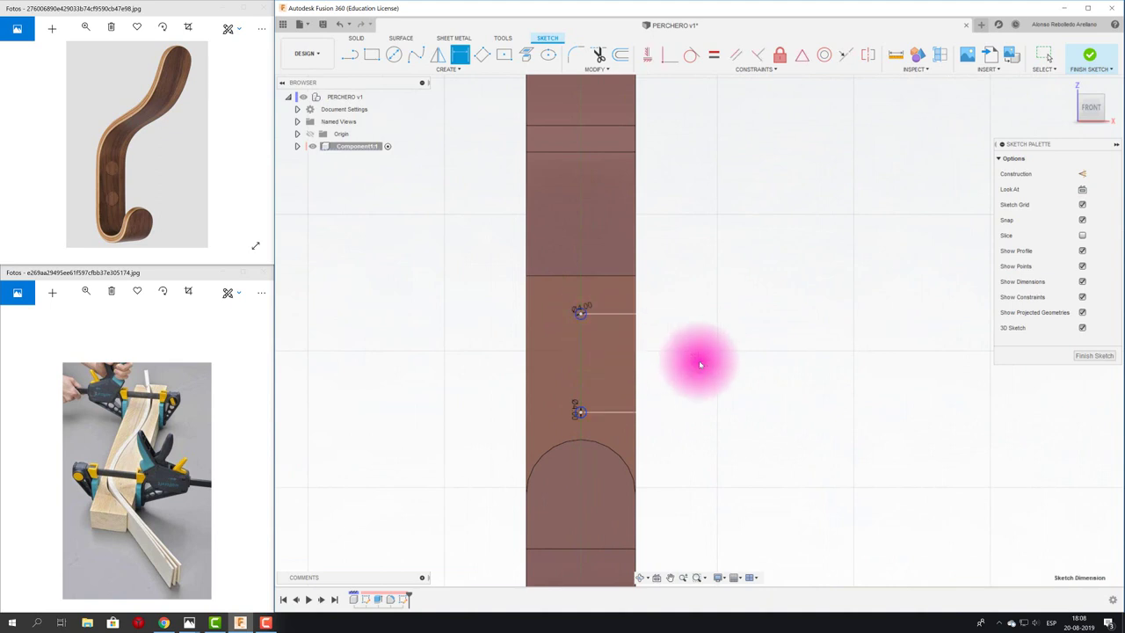
left_click(699, 360)
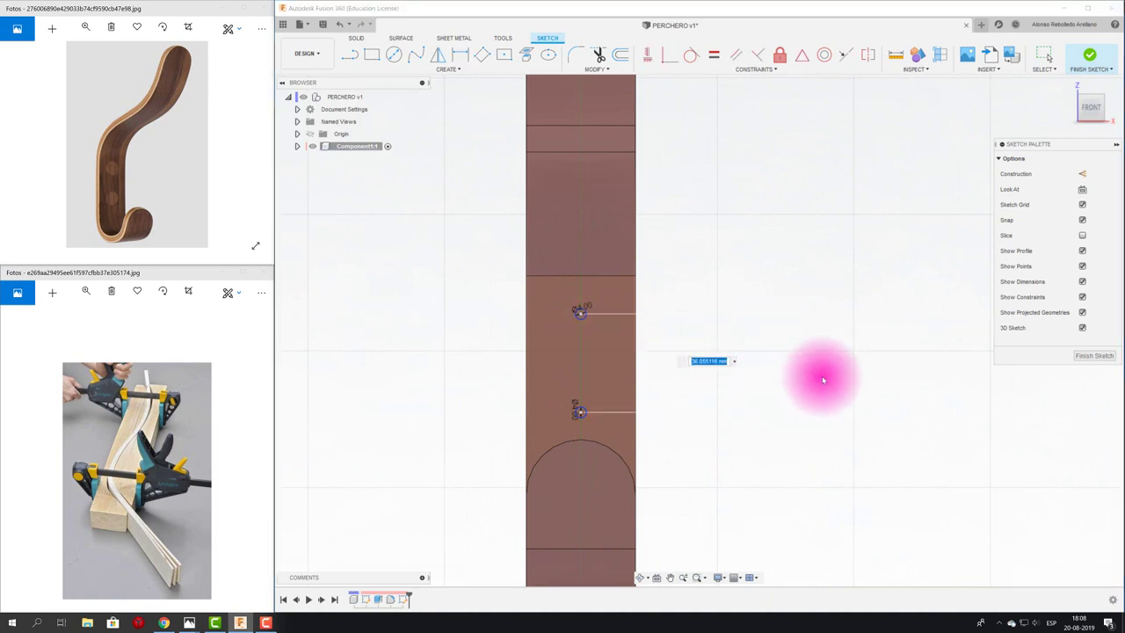
type("38")
key("Return")
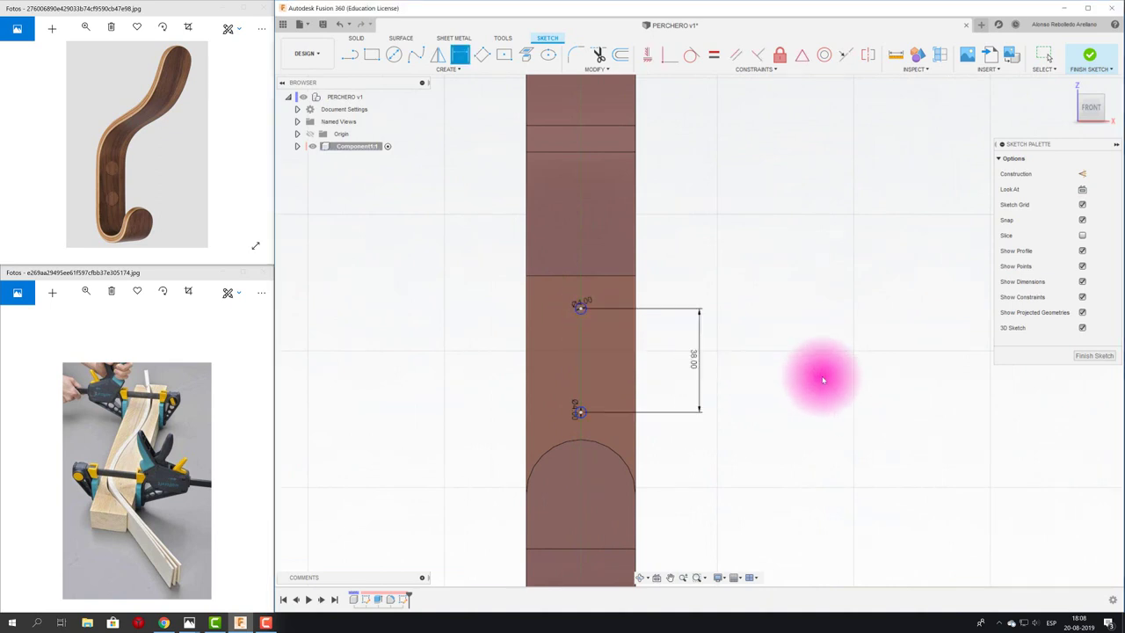
Recentre on the front view and start projecting existing geometry into the sketch.
middle_click_drag(816, 381, 792, 289)
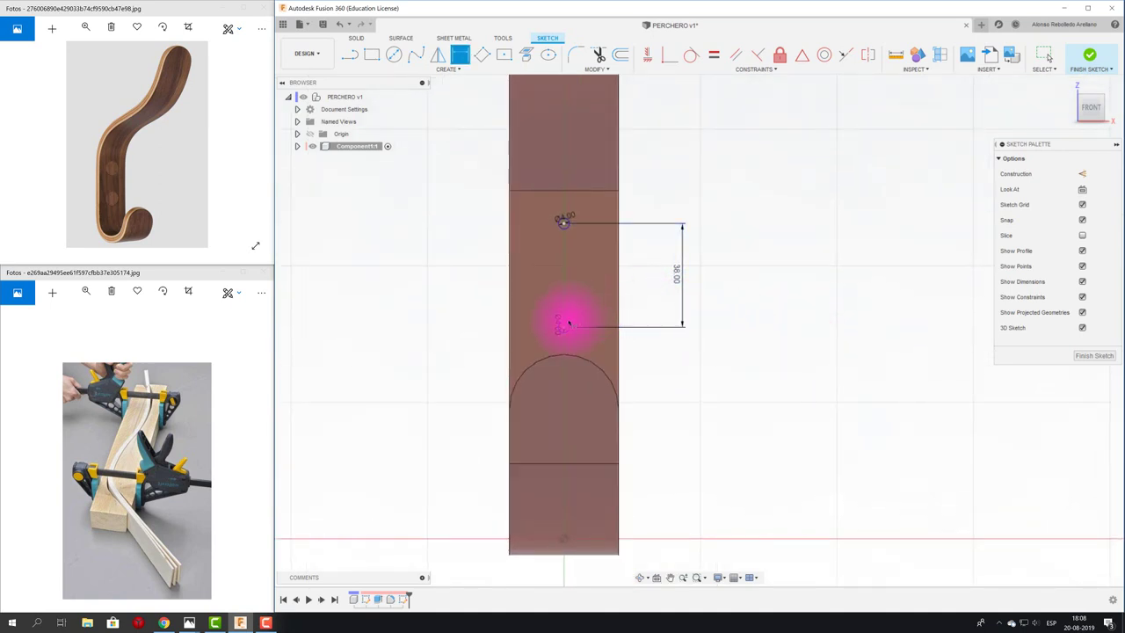
left_click(563, 327)
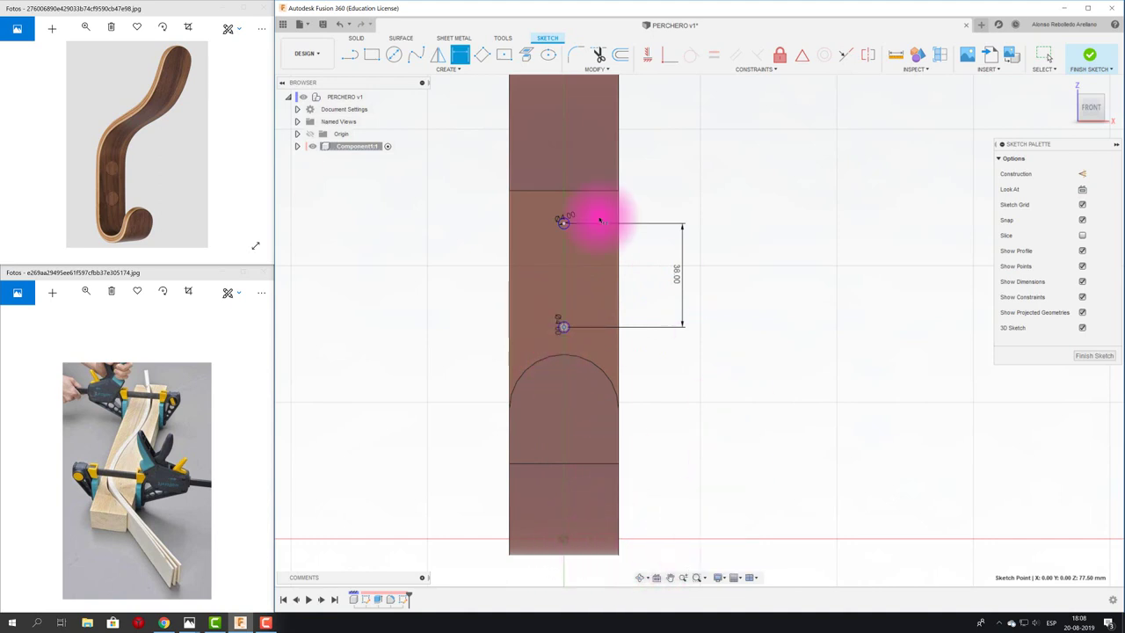
mouse_move(585, 519)
middle_mouse_down("shift")
mouse_move(593, 561)
mouse_move(595, 535)
mouse_move(623, 515)
middle_mouse_up("shift")
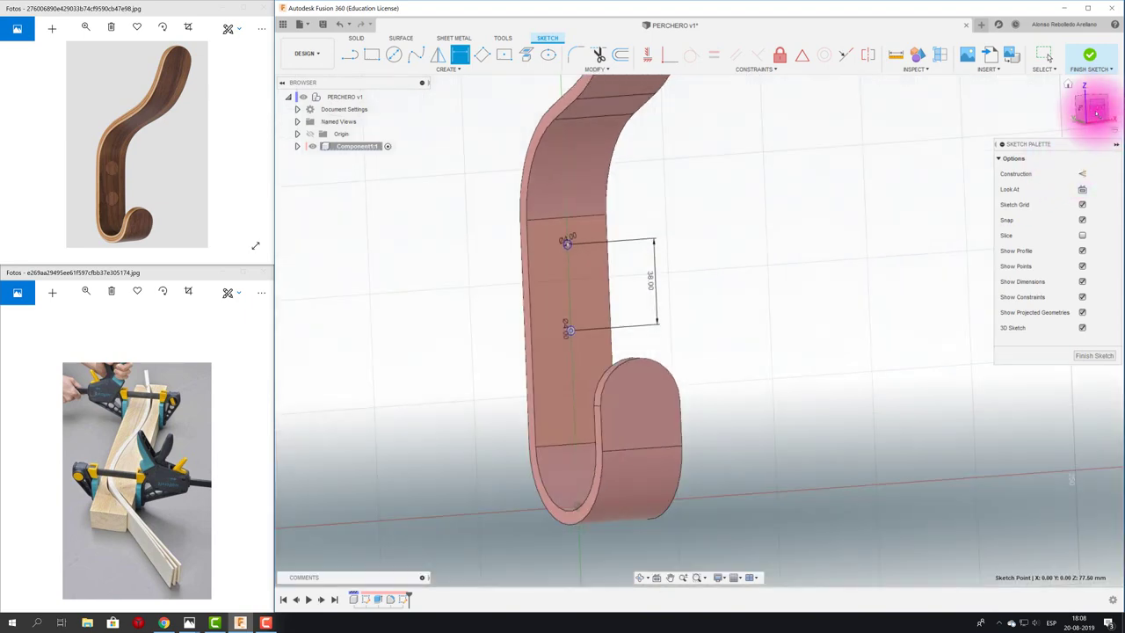
left_click(1094, 107)
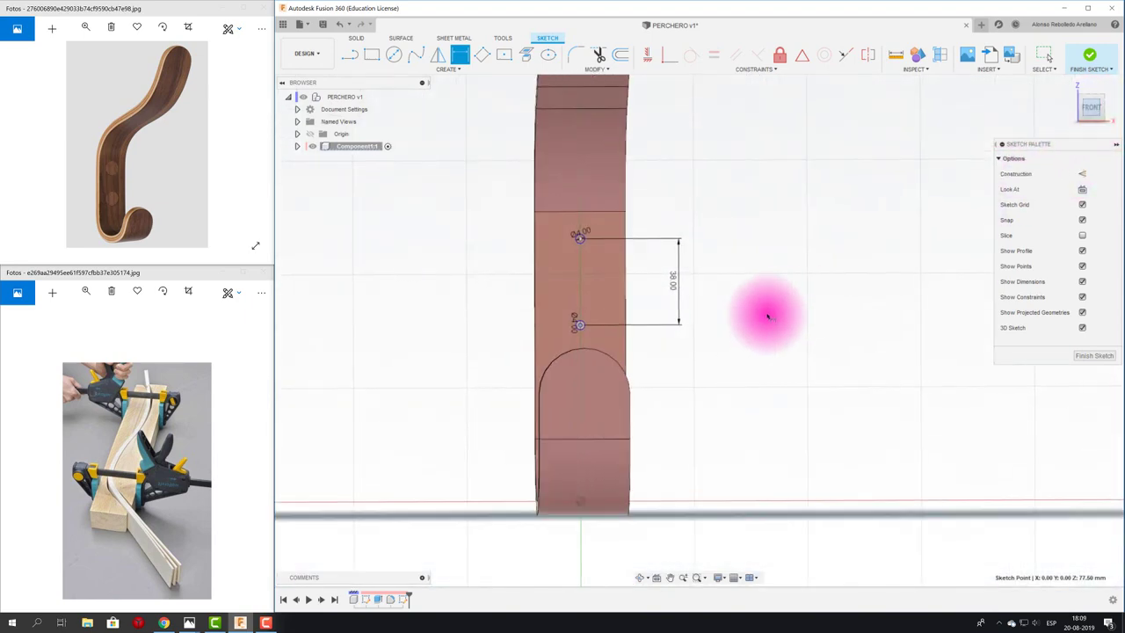
left_click(525, 56)
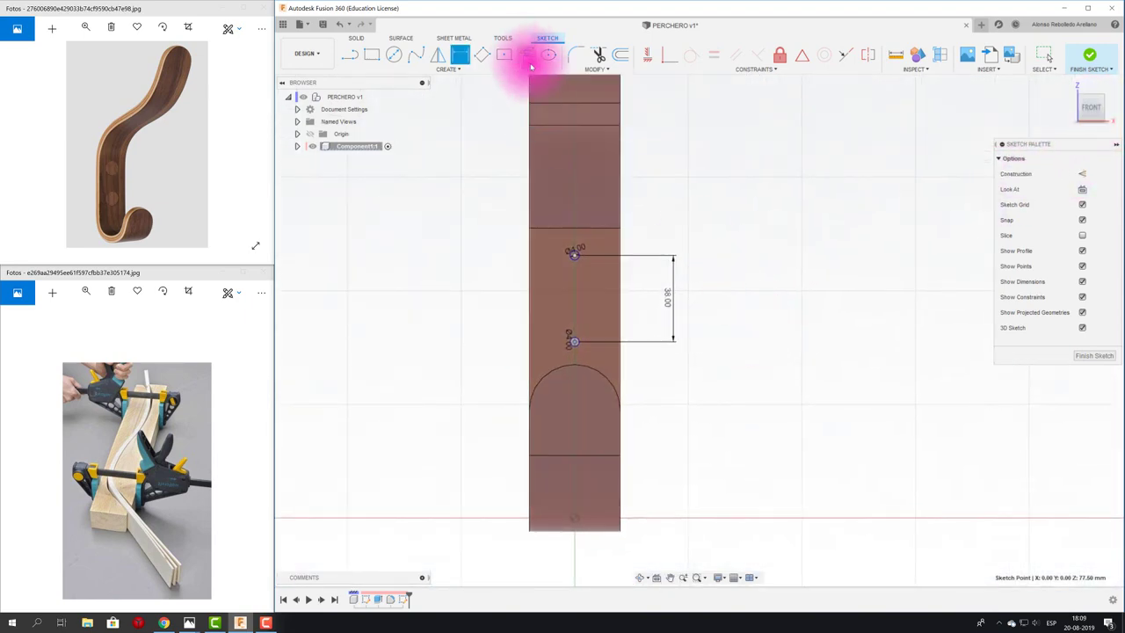
Project the hook's bottom face into the sketch.
left_click(612, 530)
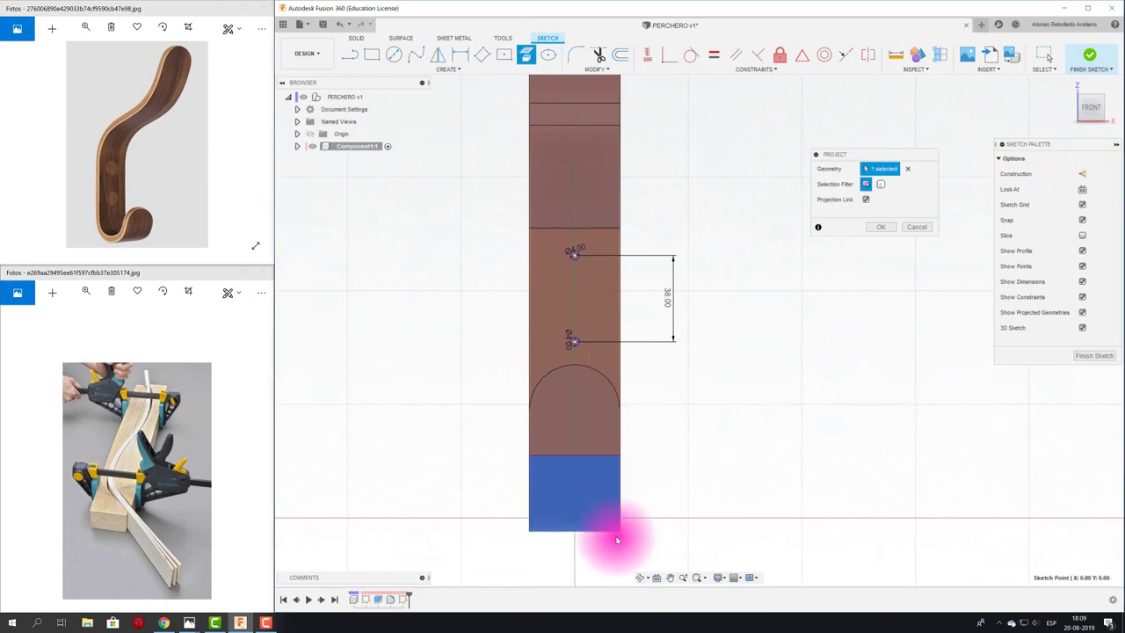
scroll(646, 524, "up", 2)
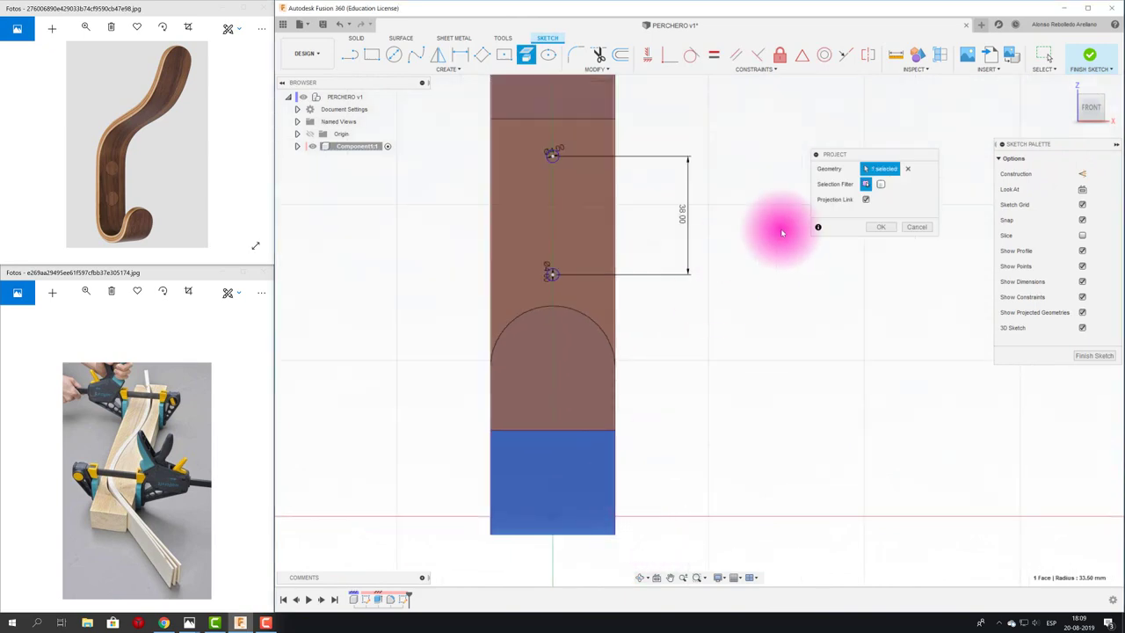
left_click(881, 227)
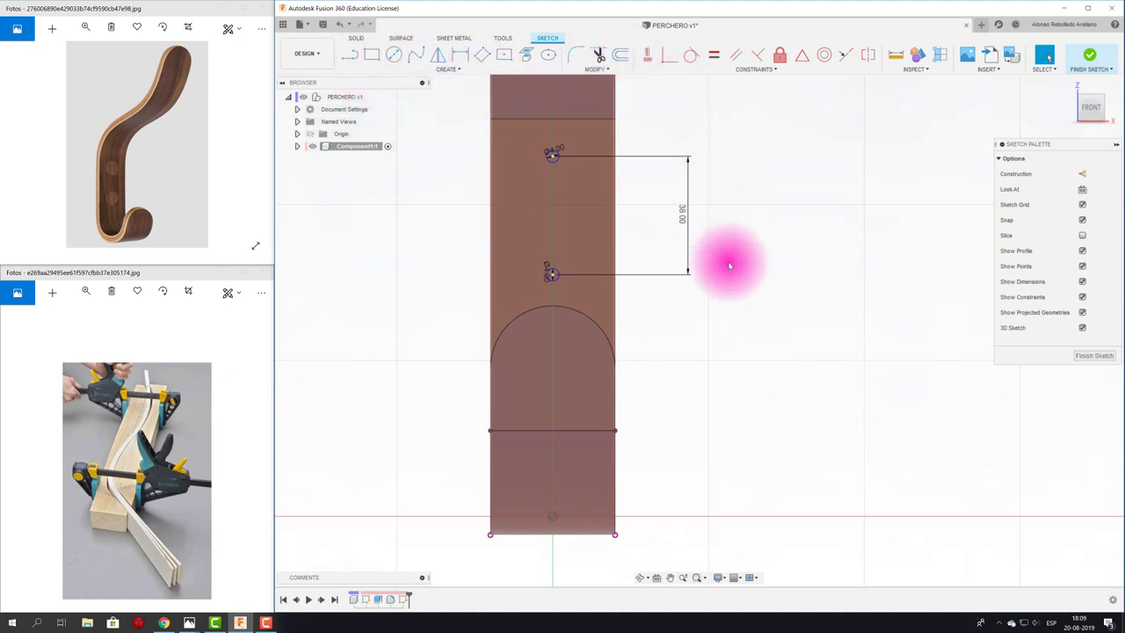
Dimension the lower hole 80 mm above the hook's bottom edge.
key("r")
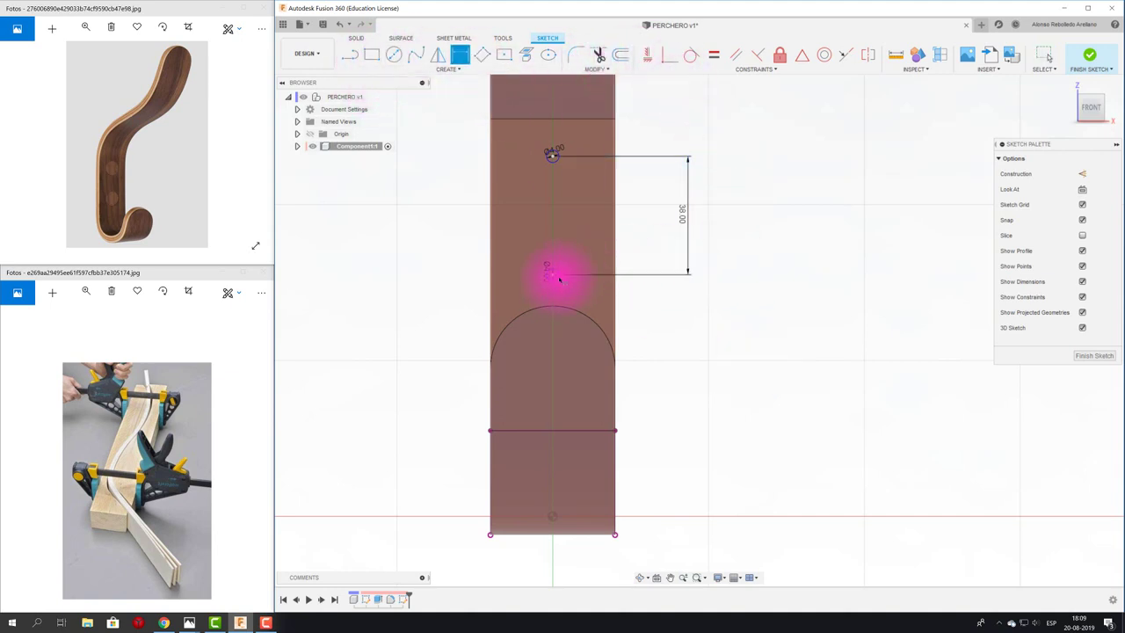
left_click(554, 275)
left_click(615, 532)
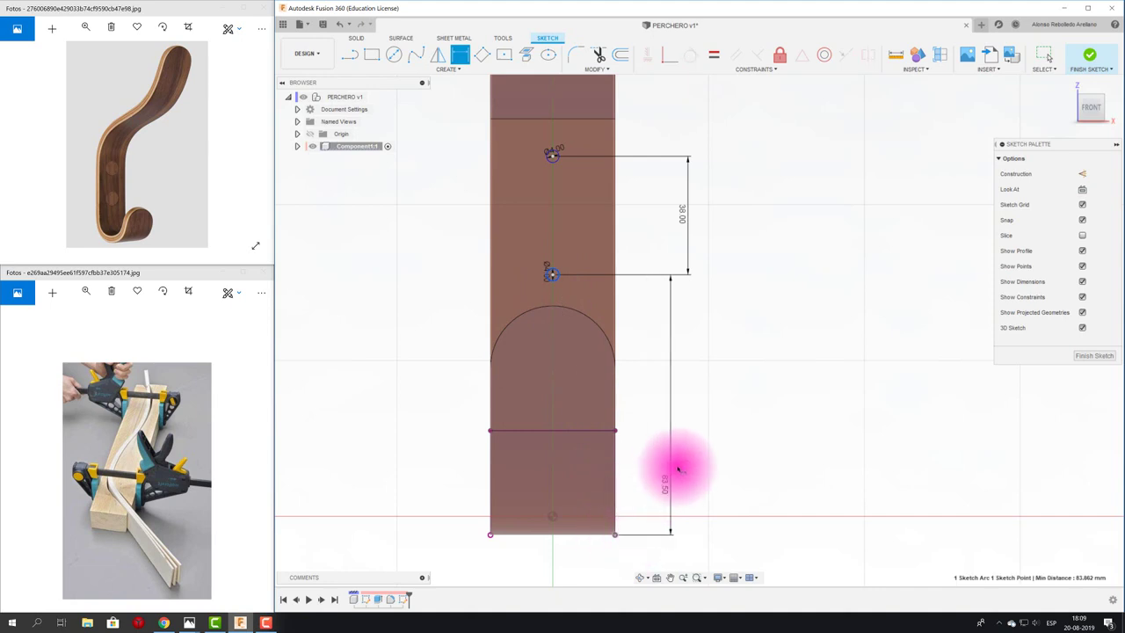
left_click(691, 400)
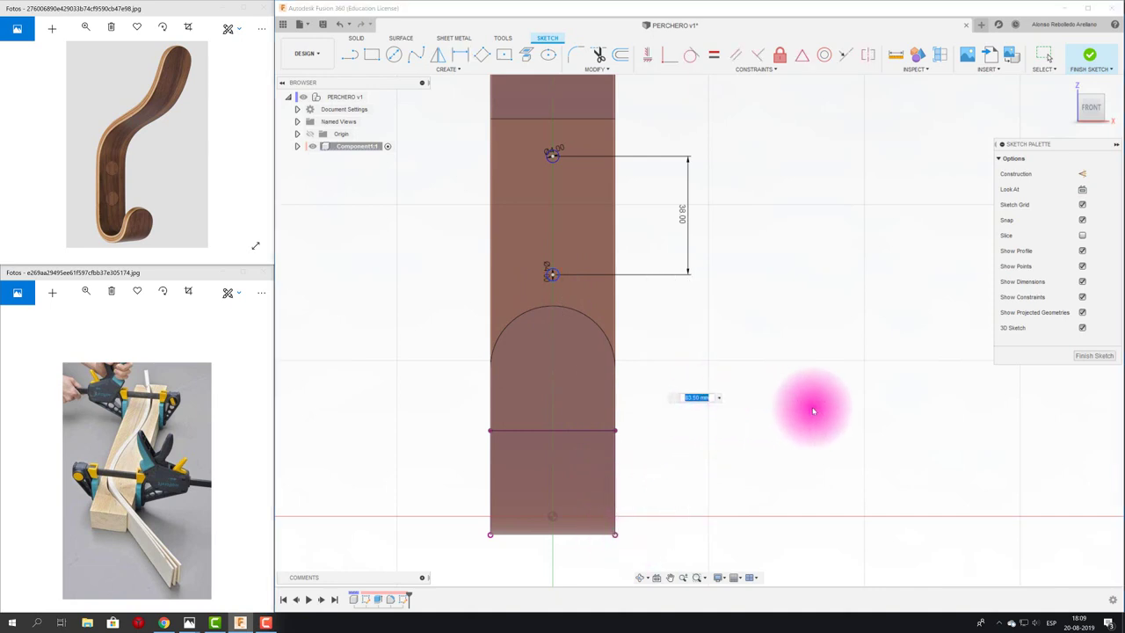
type("80")
key("Return")
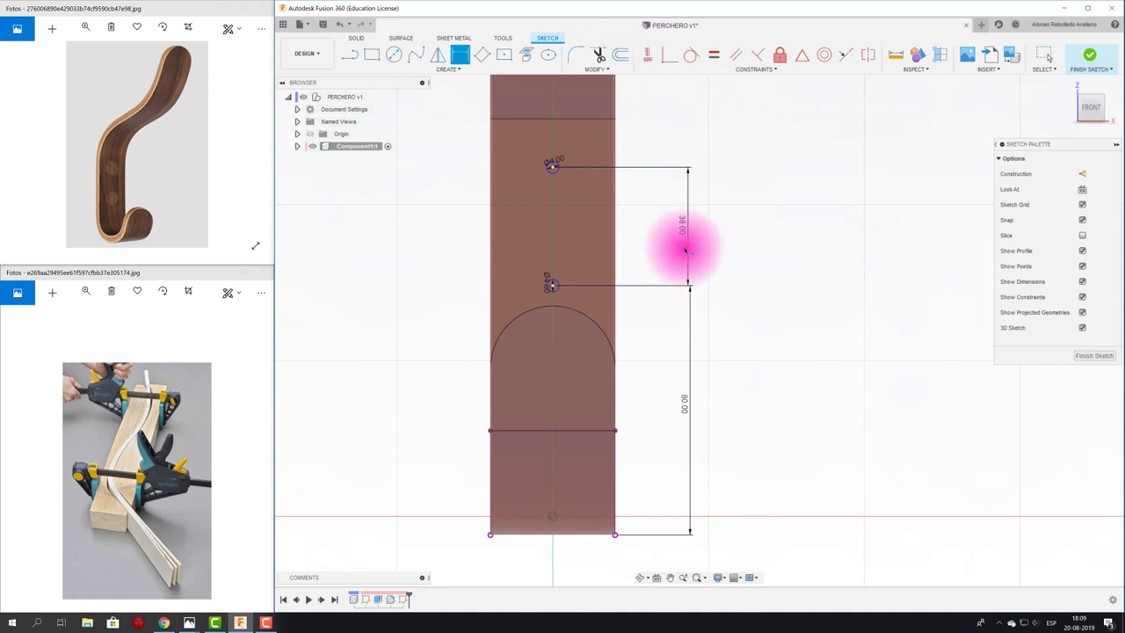
middle_click_drag(769, 273, 703, 267, "shift")
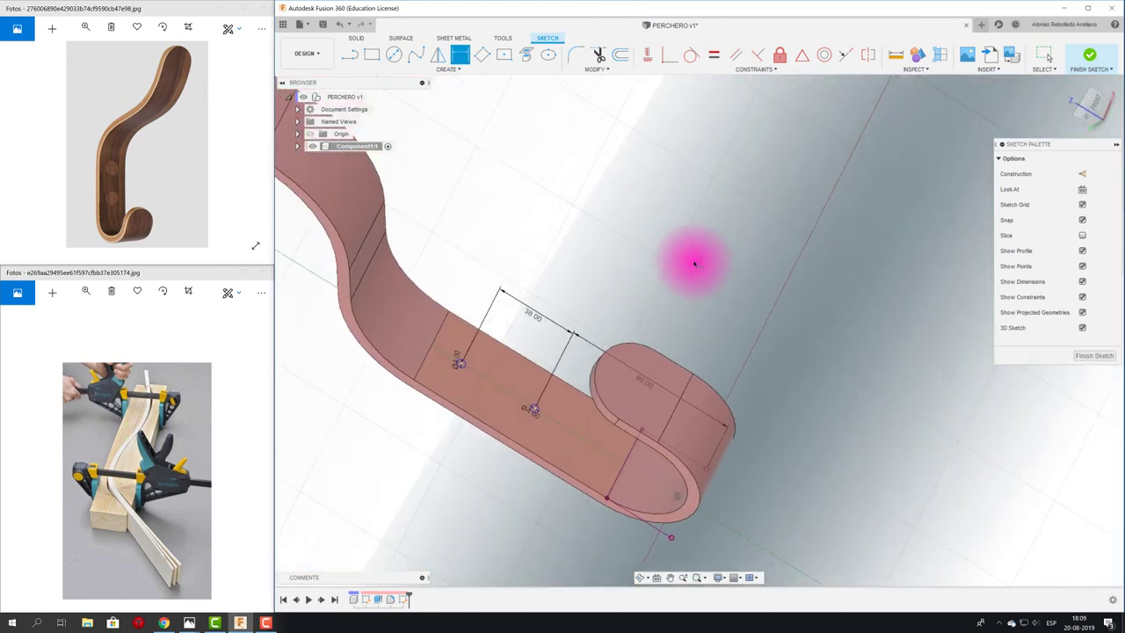
Extrude both 4 mm hole circles as a cut through the hook's thickness.
key("e")
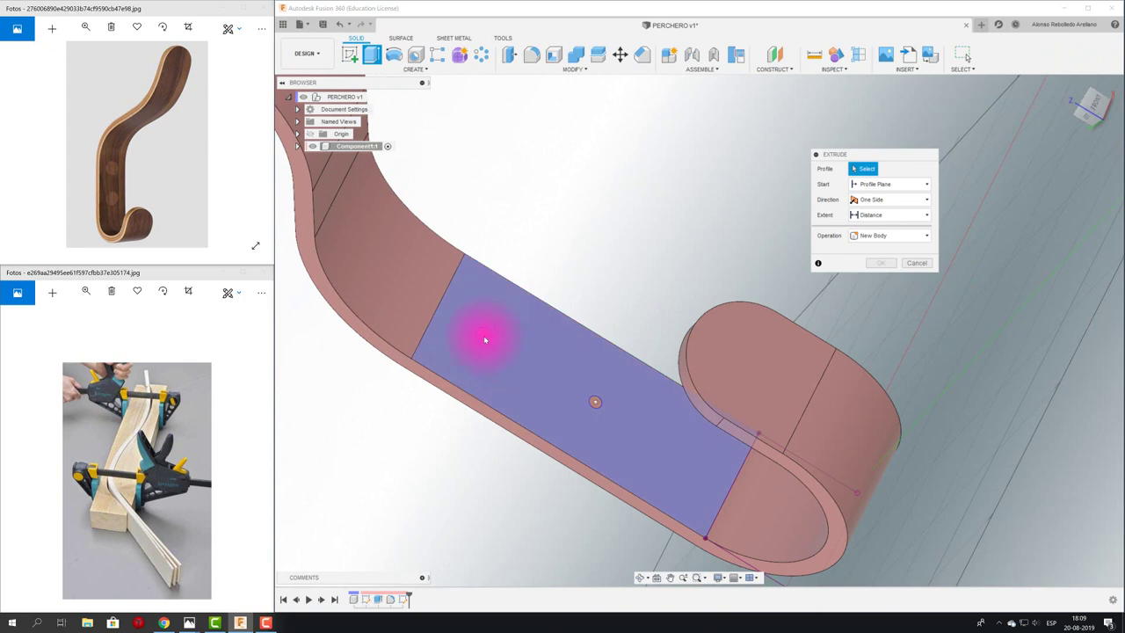
left_click(606, 402)
mouse_move(597, 404)
middle_mouse_down("shift")
mouse_move(603, 340)
mouse_move(610, 396)
middle_mouse_up("shift")
left_click(630, 411)
left_click_drag(621, 407, 595, 489)
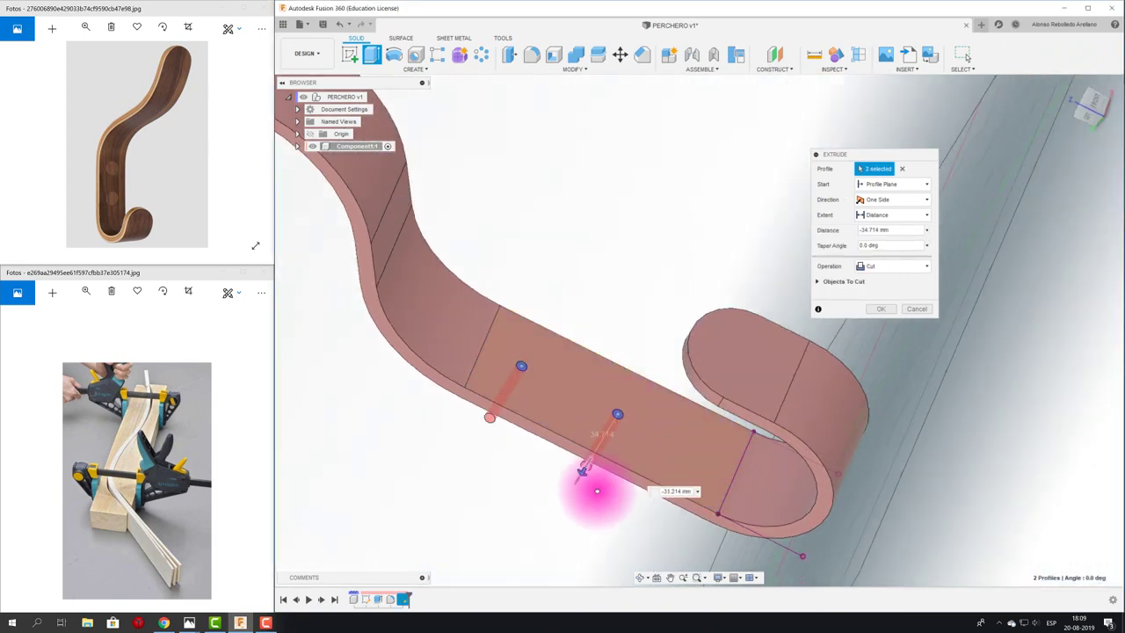
mouse_move(595, 490)
middle_mouse_down("shift")
mouse_move(716, 390)
mouse_move(861, 321)
middle_mouse_up("shift")
left_click(882, 310)
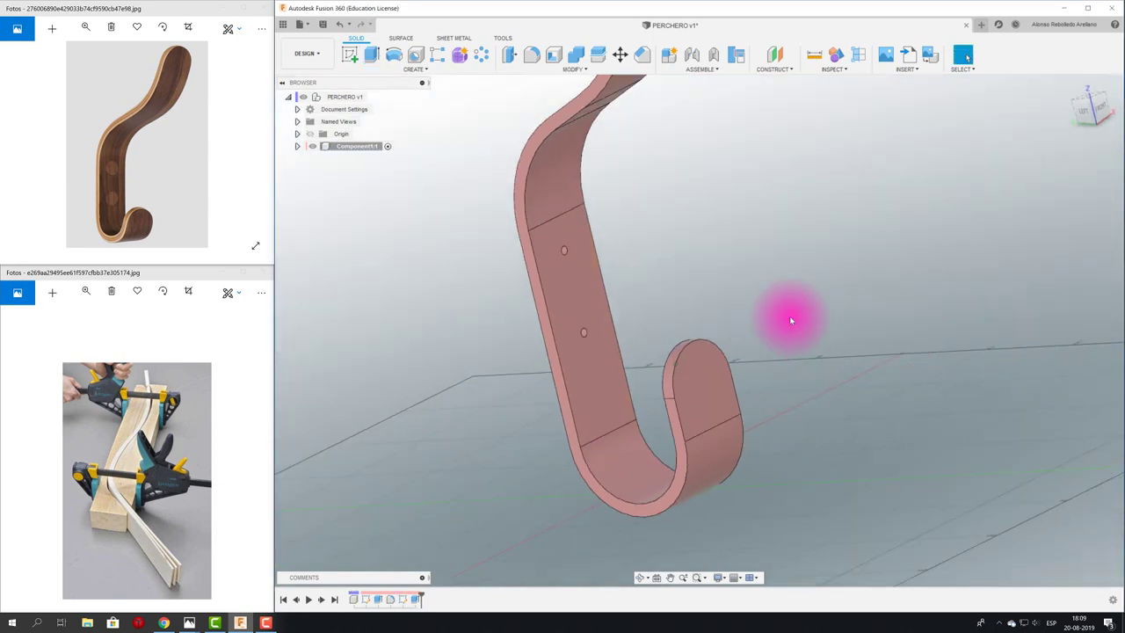
mouse_move(789, 315)
middle_mouse_down("shift")
mouse_move(709, 254)
mouse_move(767, 251)
mouse_move(753, 243)
mouse_move(729, 254)
mouse_move(435, 120)
middle_mouse_up("shift")
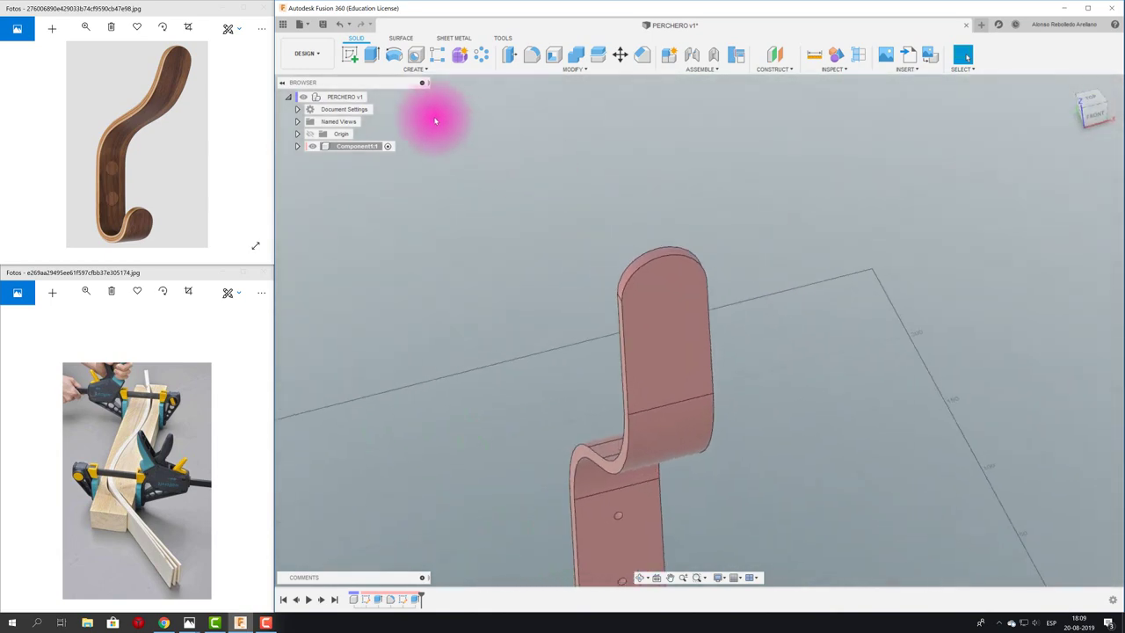
Sketch a small circle at the upper arc's centre on the hook's top face.
left_click(351, 59)
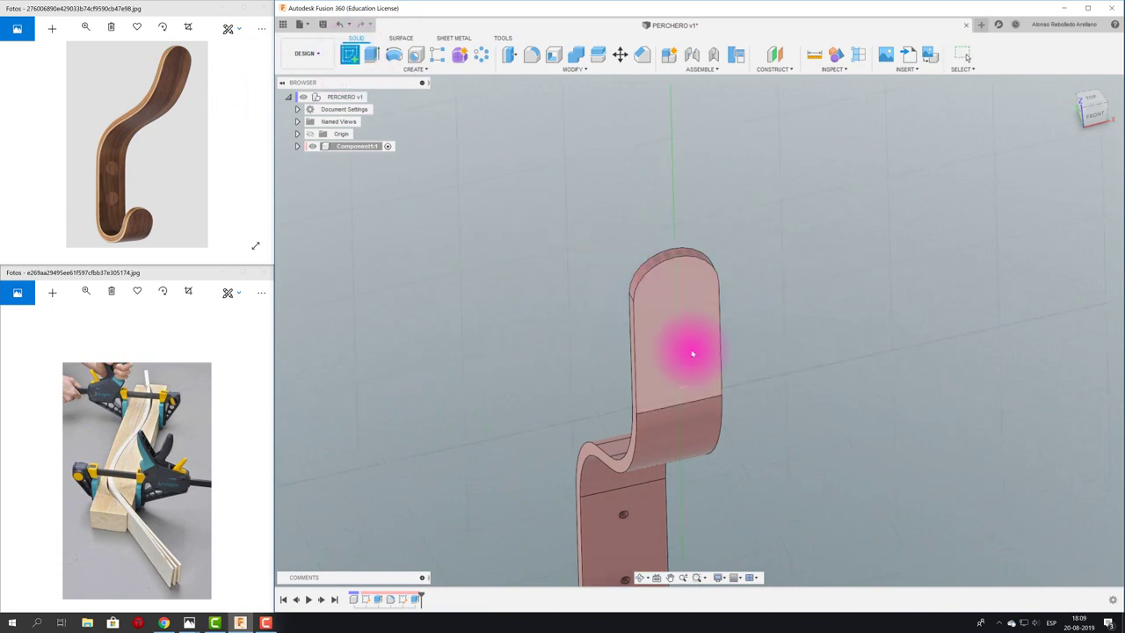
left_click(690, 308)
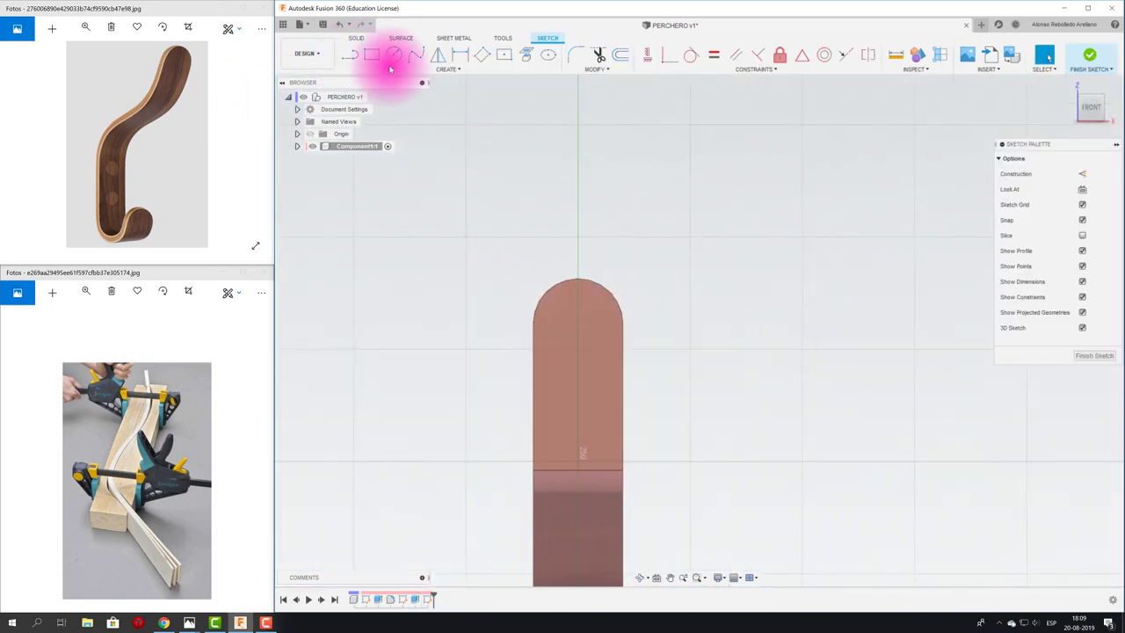
left_click(394, 54)
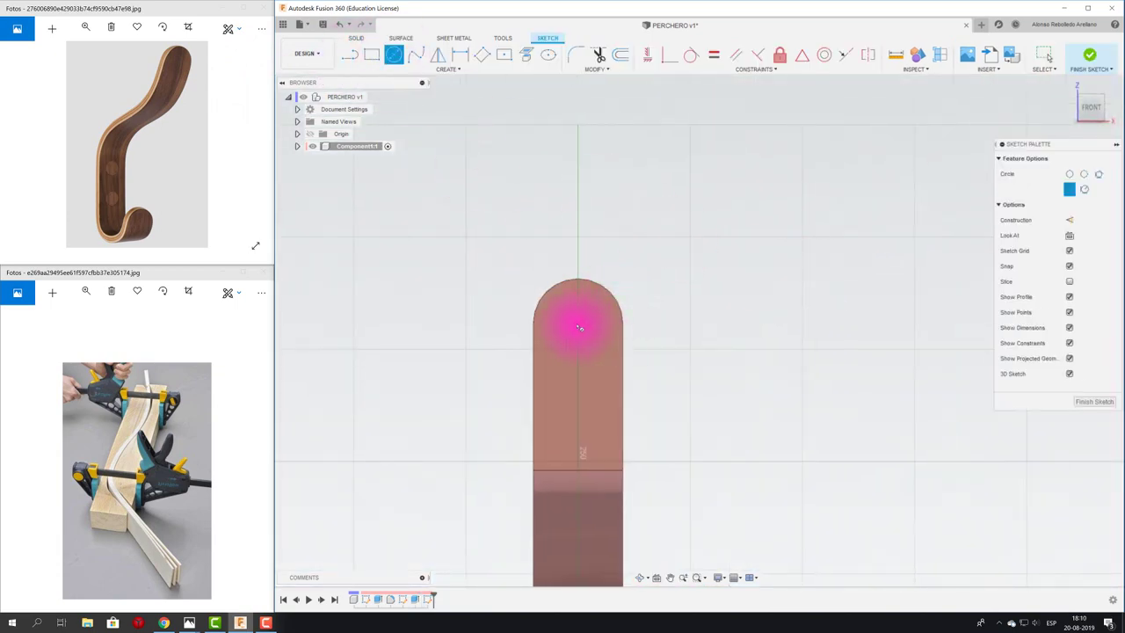
left_click(581, 320)
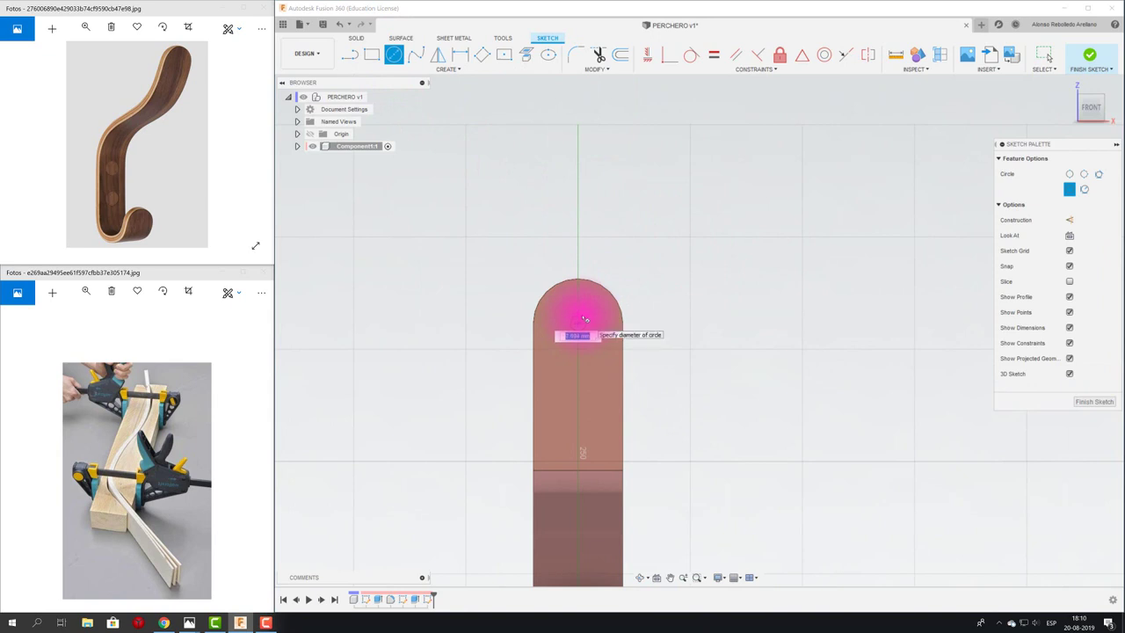
left_click(583, 319)
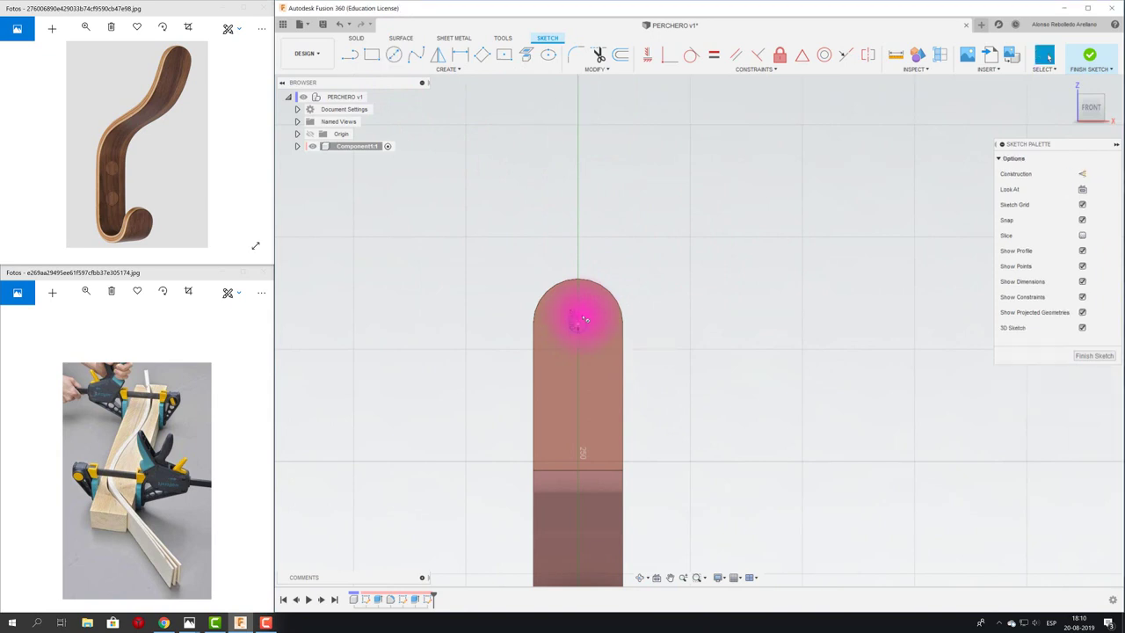
key("Escape")
middle_click_drag(584, 318, 679, 345, "shift")
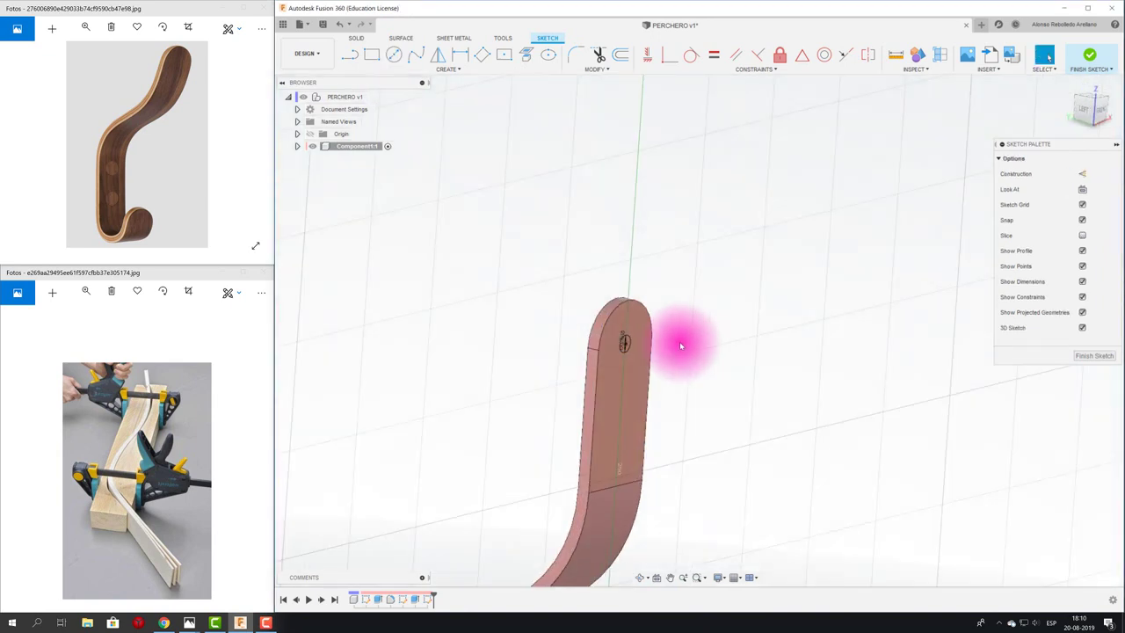
Extrude the circle as a cut to -46.781 mm through the rounded top end.
key("e")
left_click(625, 347)
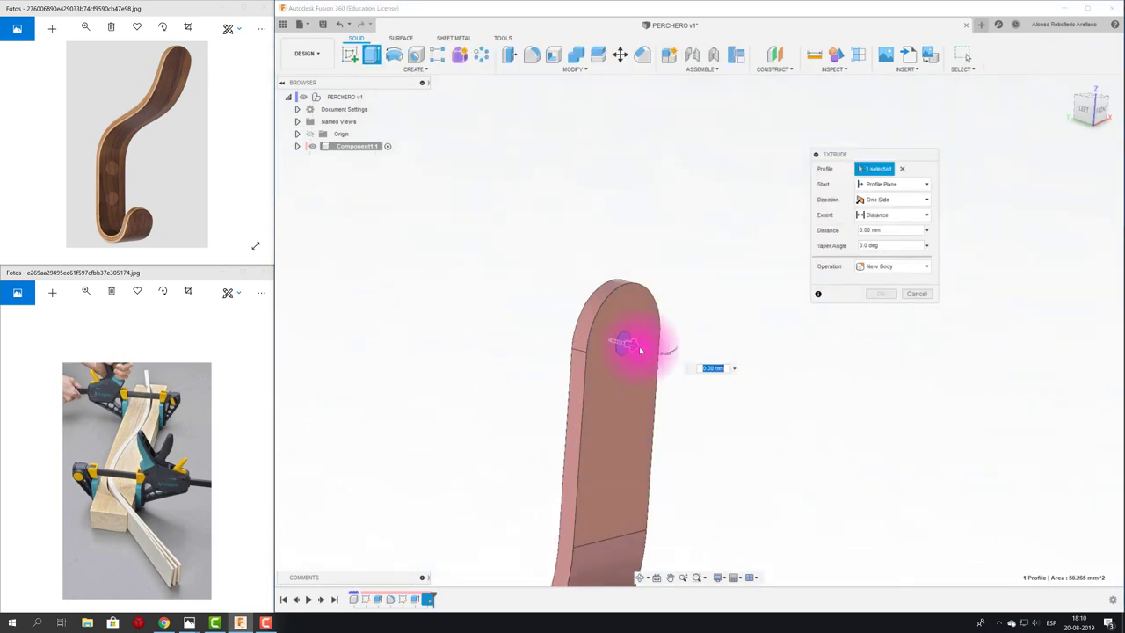
left_click(640, 350)
left_click(916, 294)
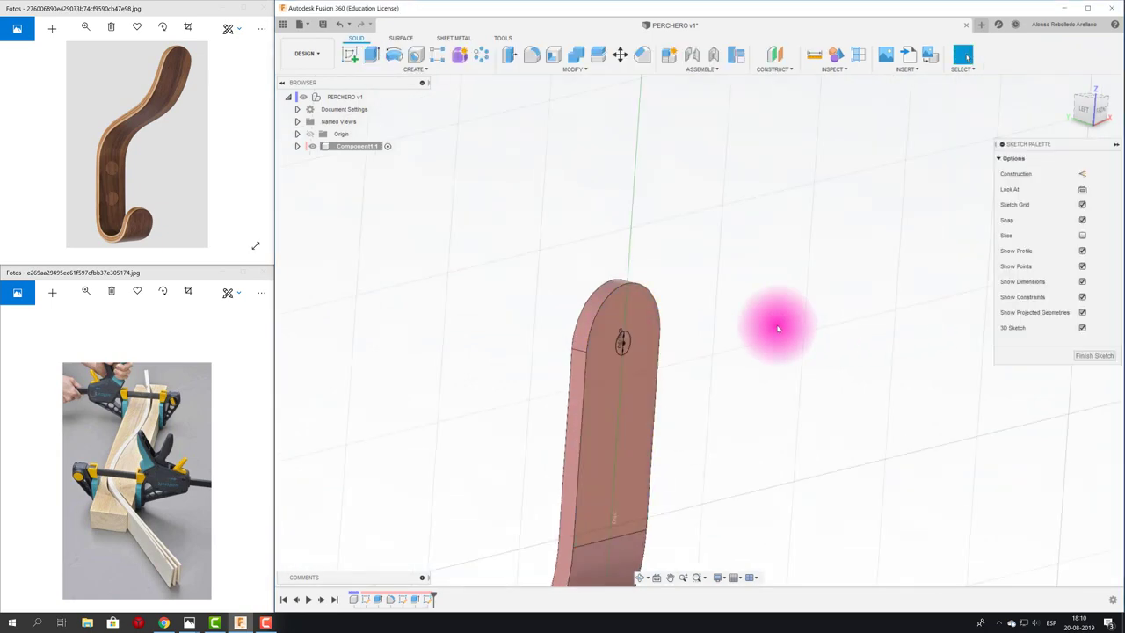
key("e")
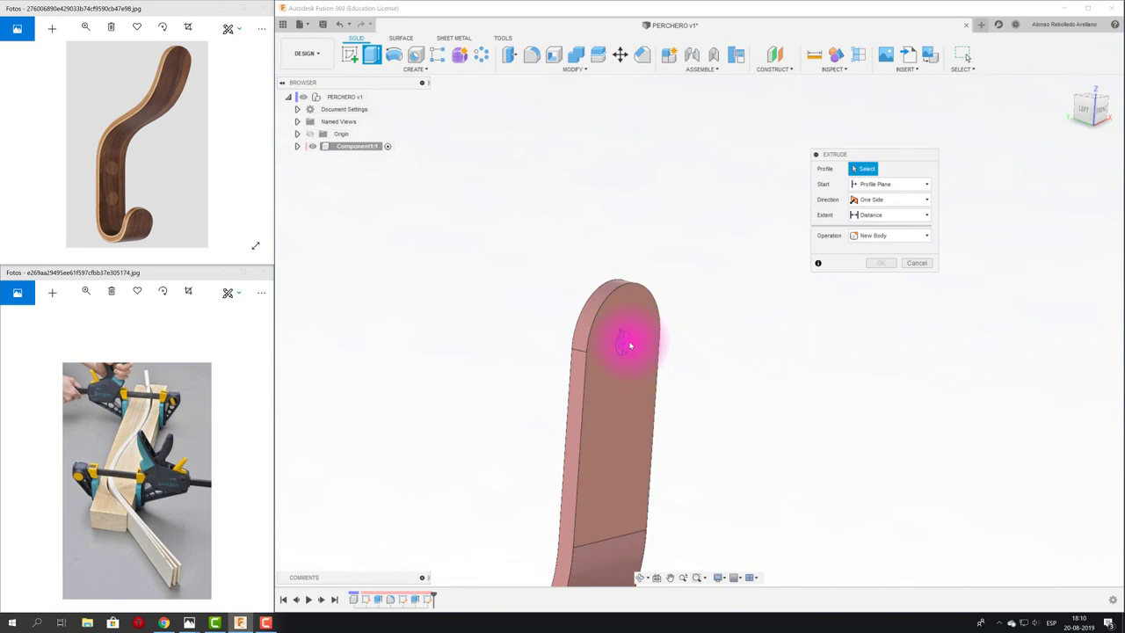
left_click(629, 346)
left_click_drag(623, 349, 500, 313)
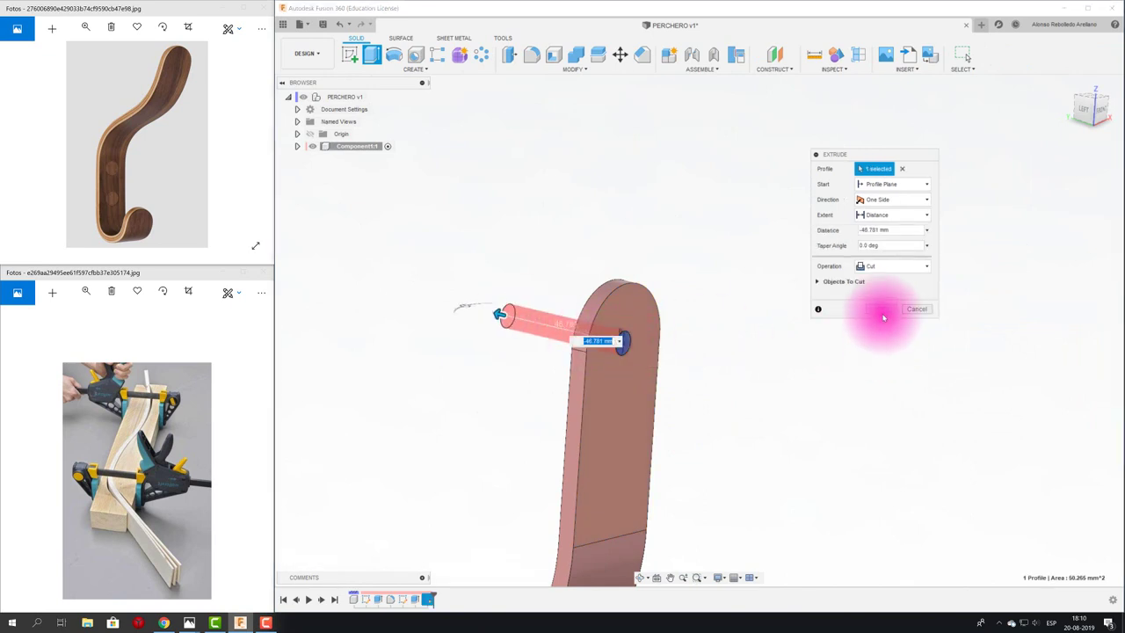
key("Return")
mouse_move(765, 334)
middle_mouse_down("shift")
mouse_move(770, 346)
mouse_move(572, 178)
middle_mouse_up("shift")
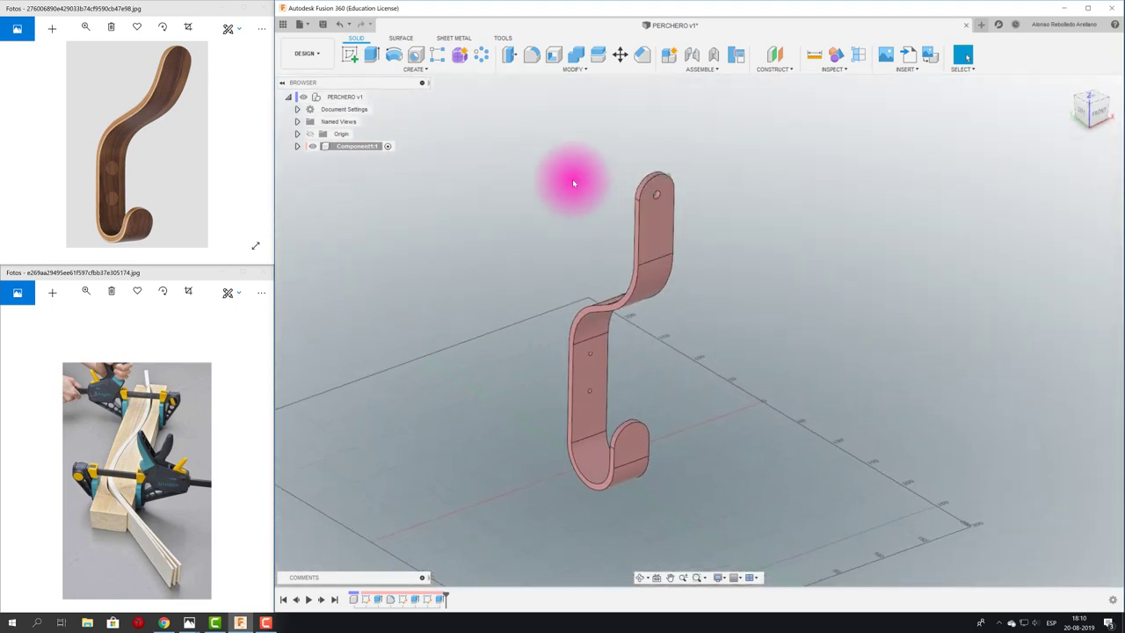
Save the hook design as version 2 with a description.
left_click(328, 24)
left_click(714, 320)
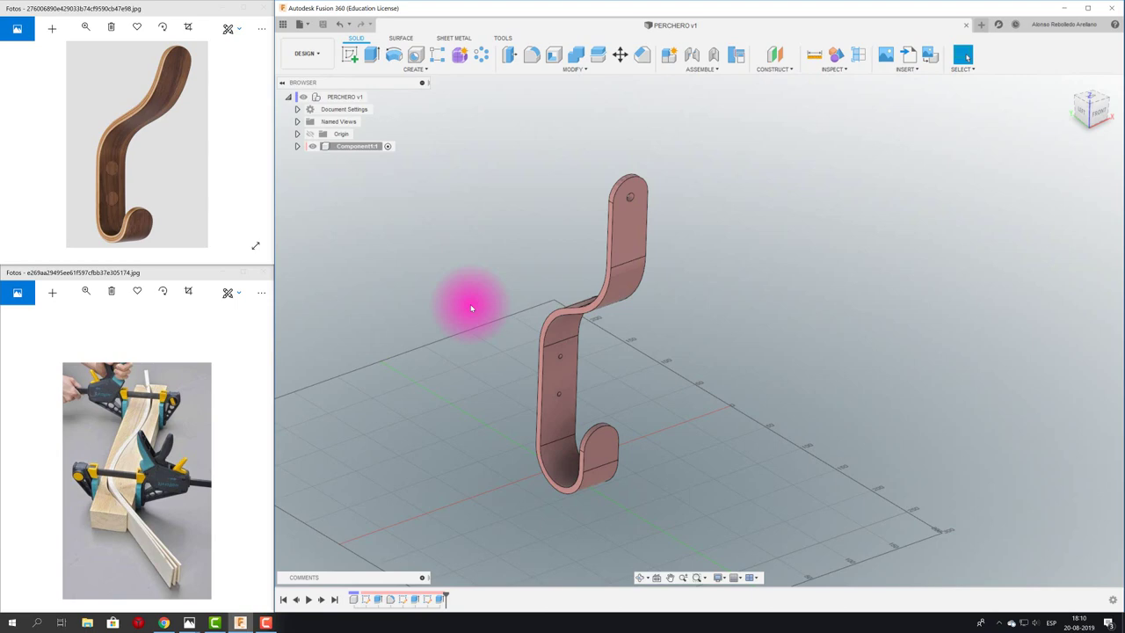
mouse_move(470, 304)
middle_mouse_down("shift")
mouse_move(733, 293)
mouse_move(610, 284)
mouse_move(603, 294)
mouse_move(552, 146)
middle_mouse_up("shift")
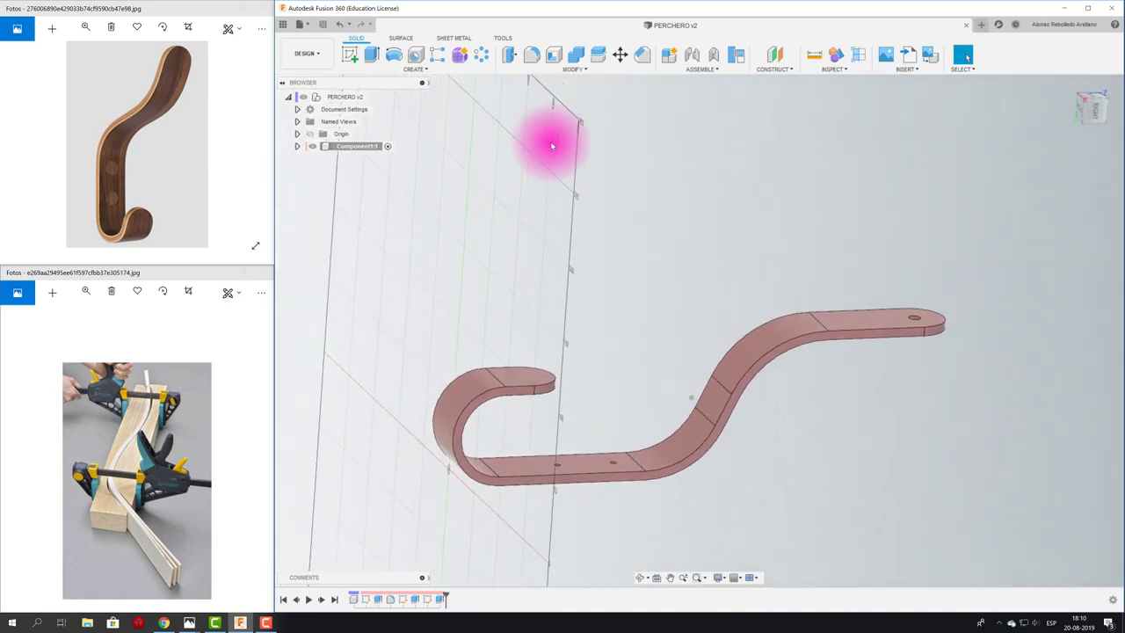
mouse_move(583, 360)
middle_mouse_down("shift")
mouse_move(710, 578)
mouse_move(741, 577)
middle_mouse_up("shift")
Hide the layout grid and set the camera to perspective with ortho faces.
left_click(741, 578)
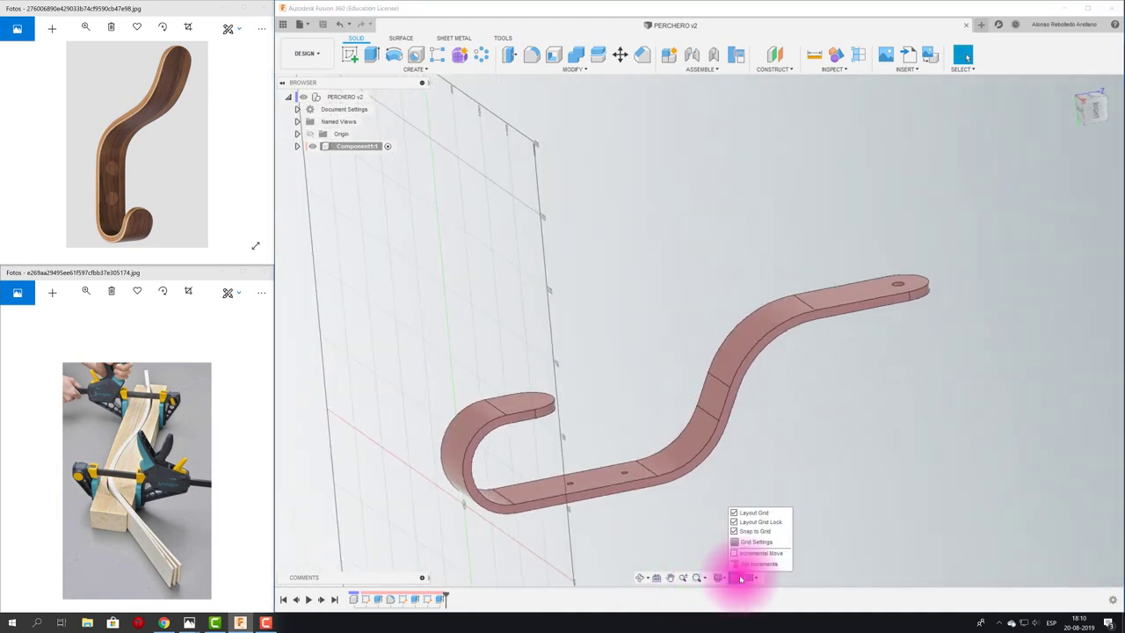
left_click(741, 513)
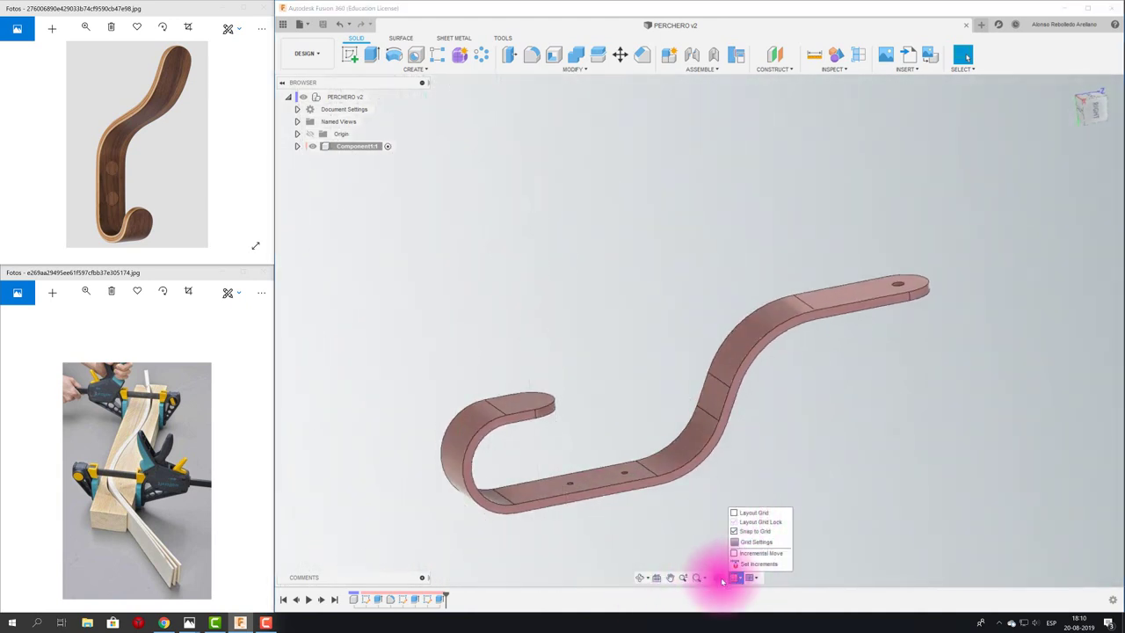
left_click(720, 578)
mouse_move(735, 541)
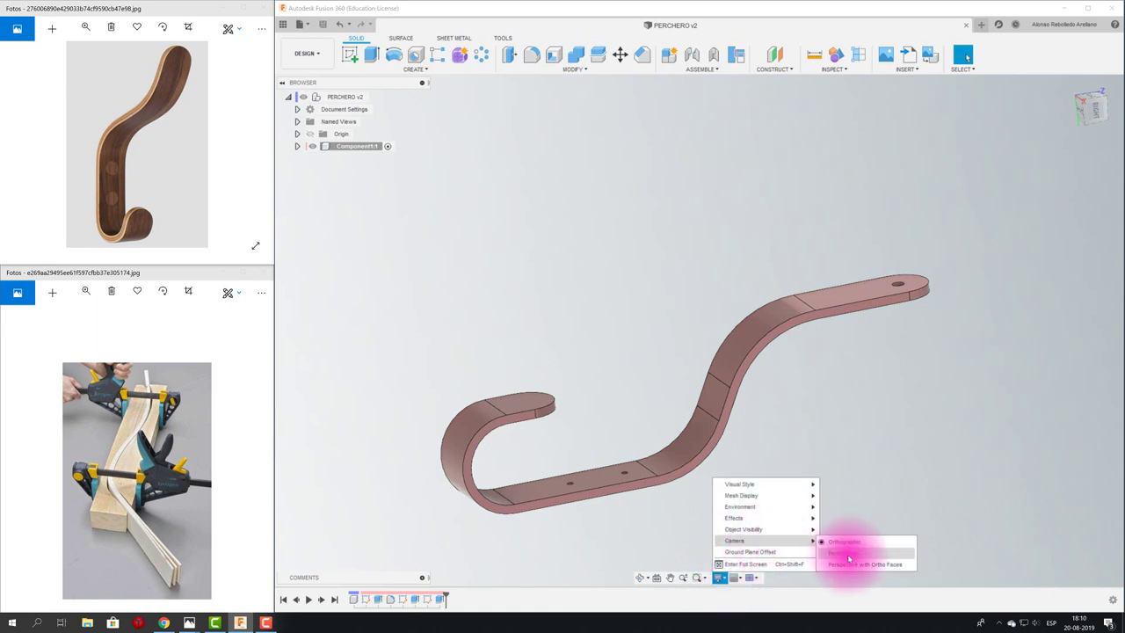
left_click(849, 554)
middle_click_drag(773, 539, 737, 577, "shift")
left_click(719, 578)
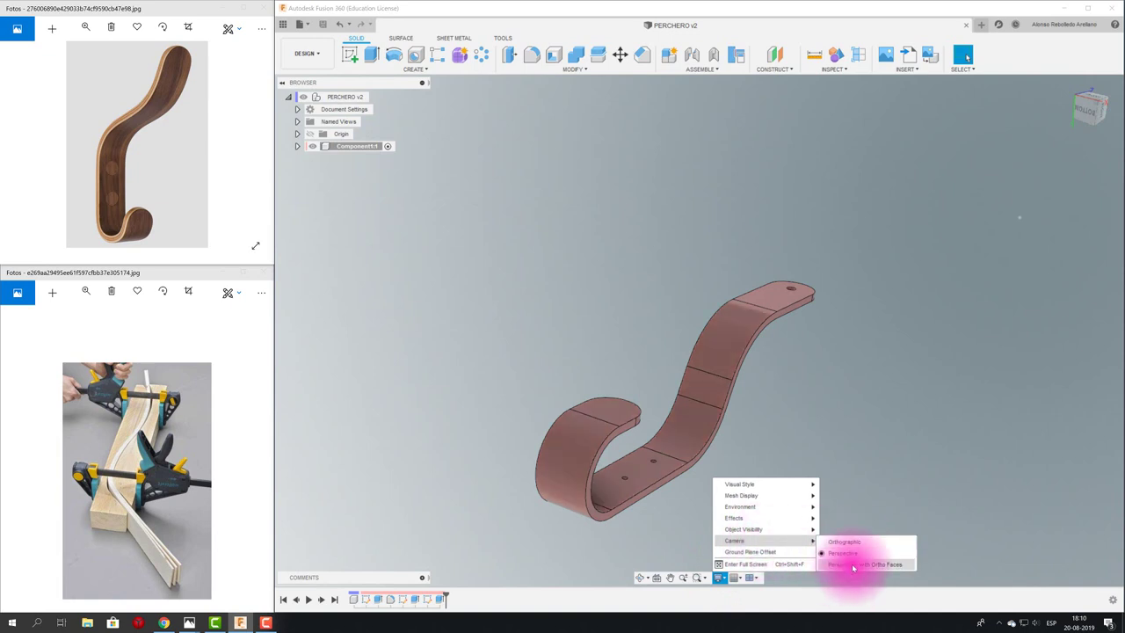
left_click(852, 565)
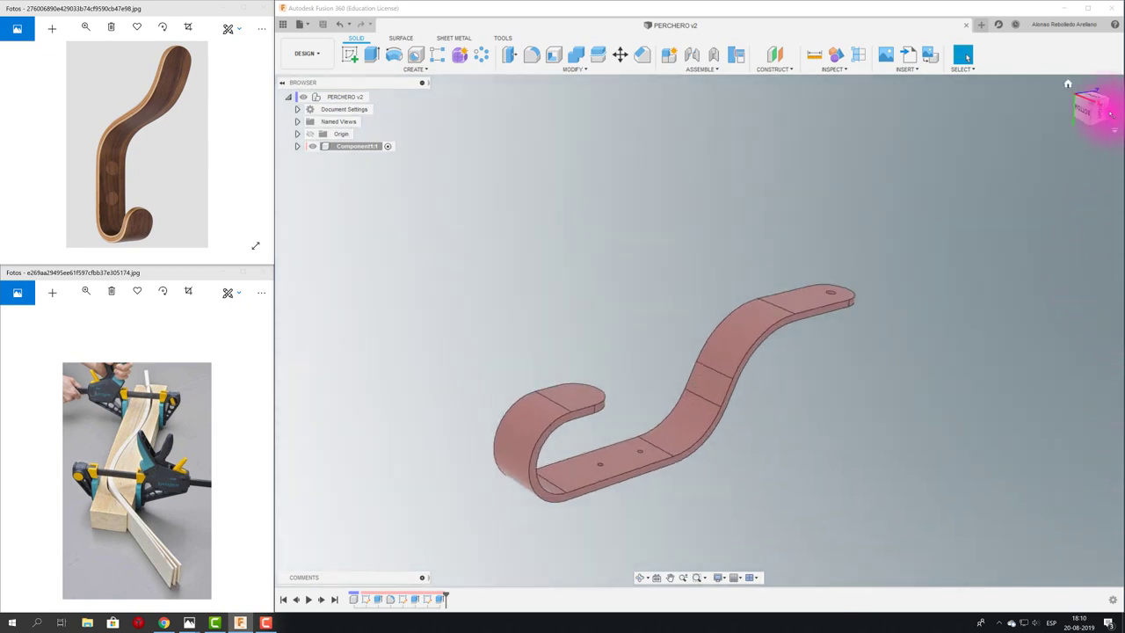
From the right side view, reapply the perspective with ortho faces camera.
left_click(1097, 111)
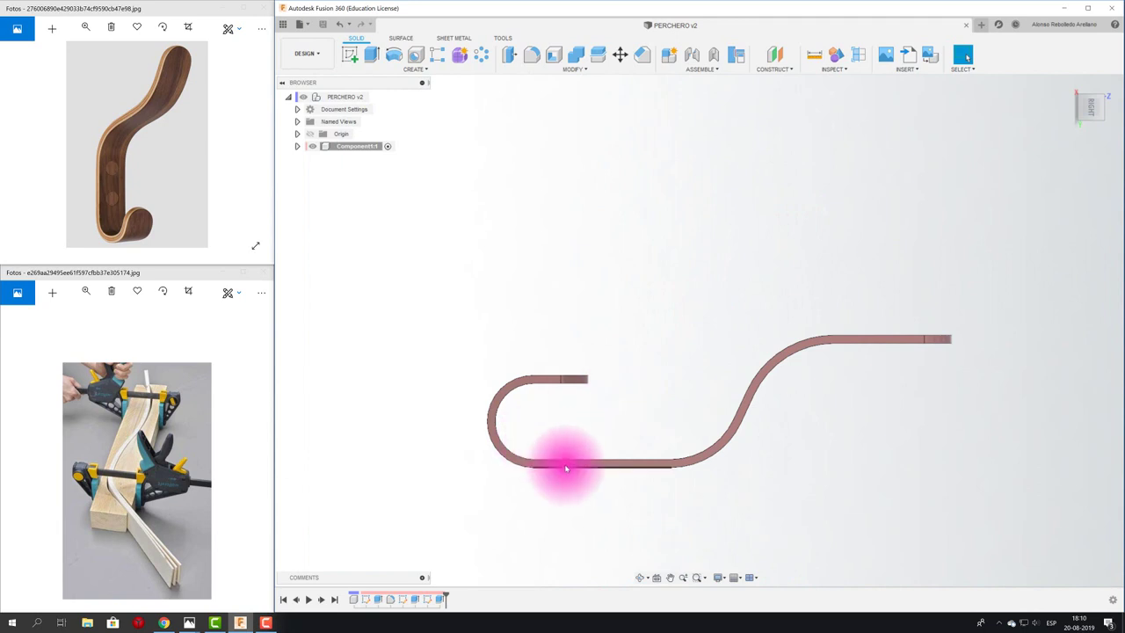
left_click(720, 577)
mouse_move(735, 540)
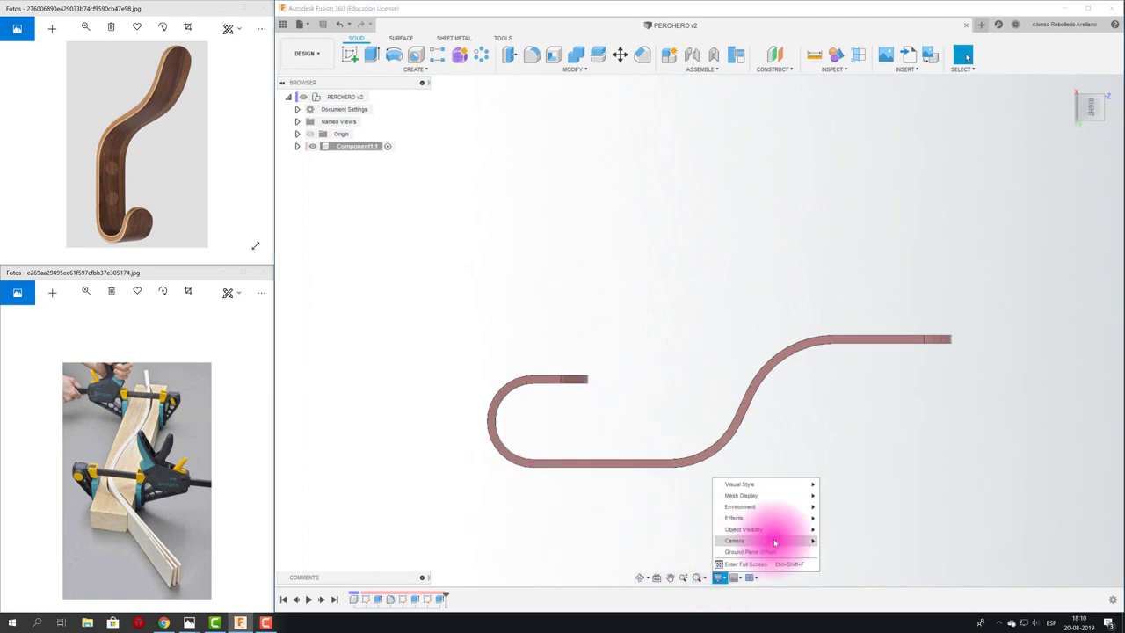
left_click(850, 554)
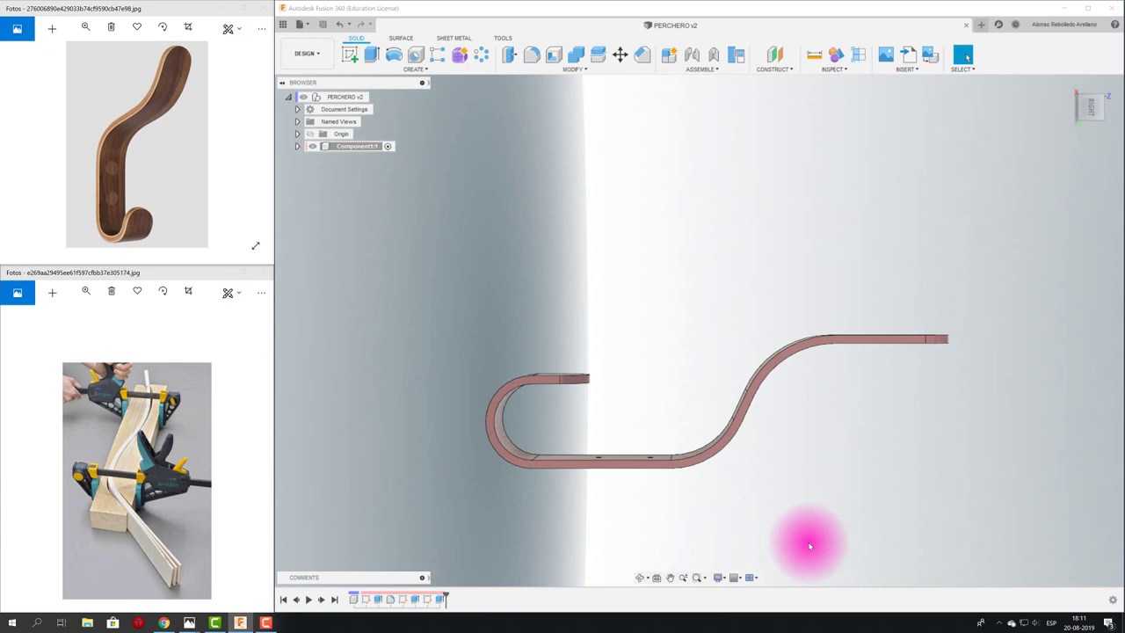
left_click(722, 577)
mouse_move(765, 541)
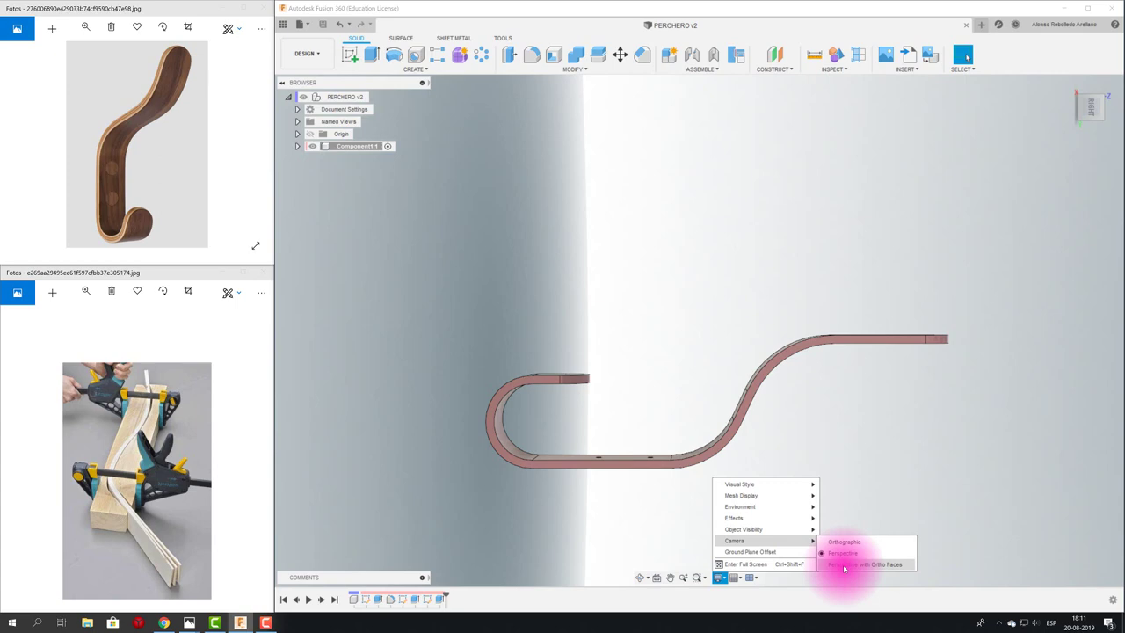
left_click(844, 565)
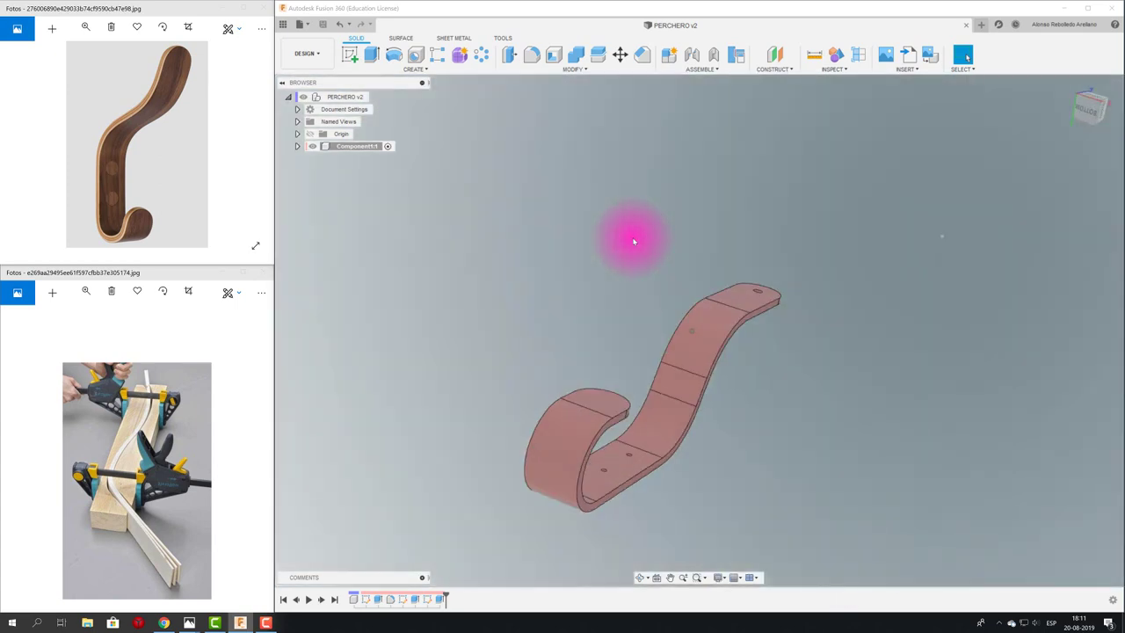
mouse_move(636, 238)
middle_mouse_down("shift")
mouse_move(477, 161)
mouse_move(361, 143)
mouse_move(455, 186)
middle_mouse_up("shift")
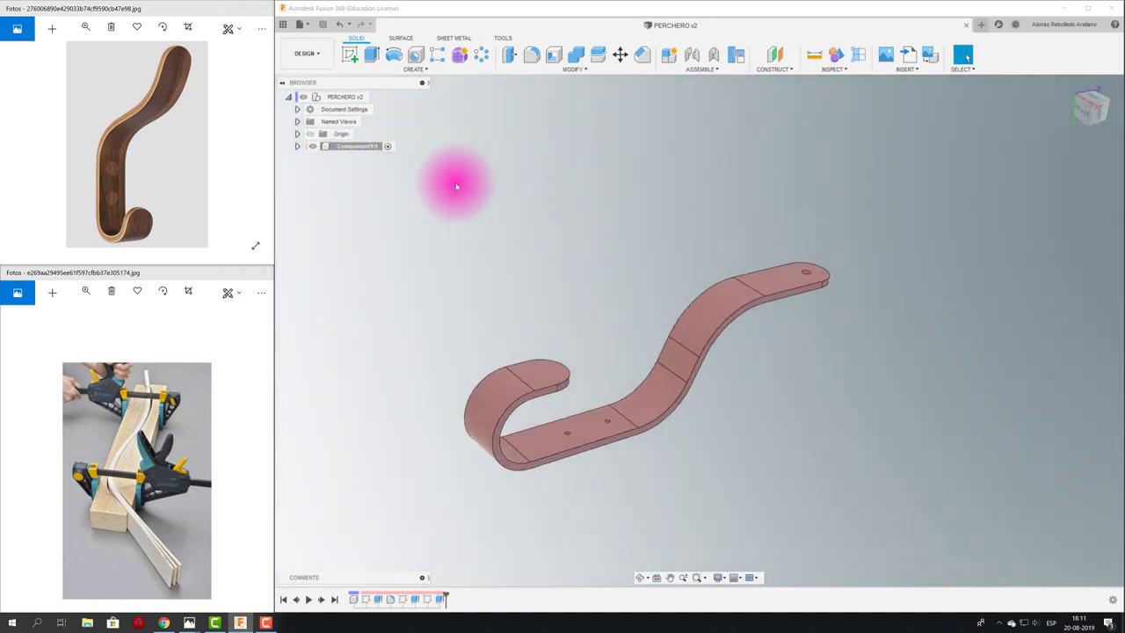
Start a new sketch on the hook's flat side face, oriented horizontally.
left_click(350, 55)
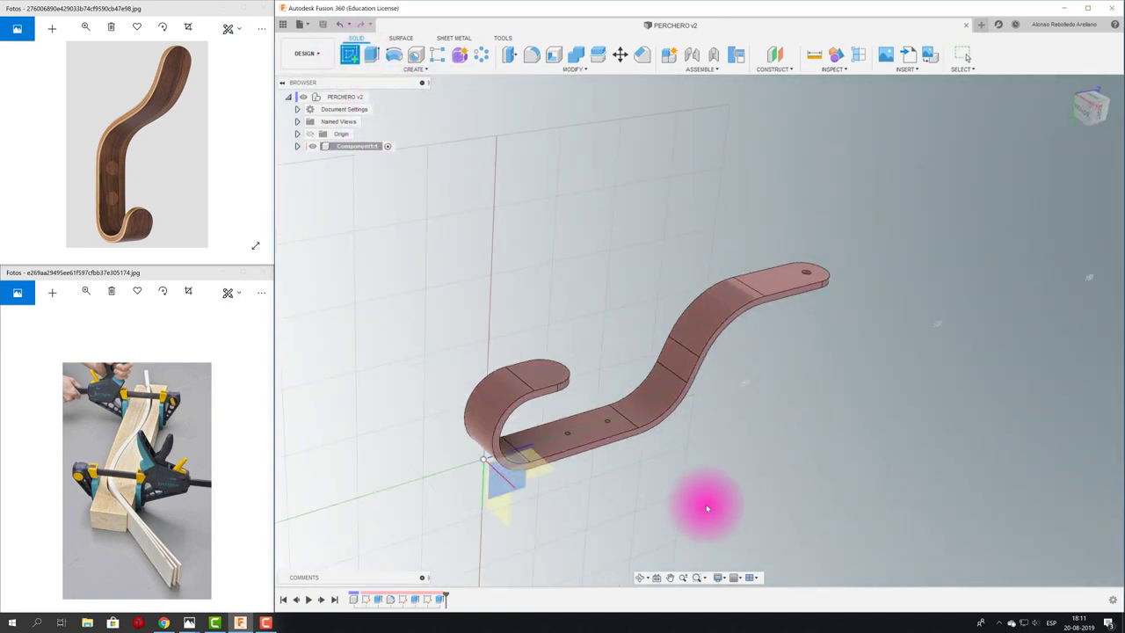
scroll(677, 492, "up", 3)
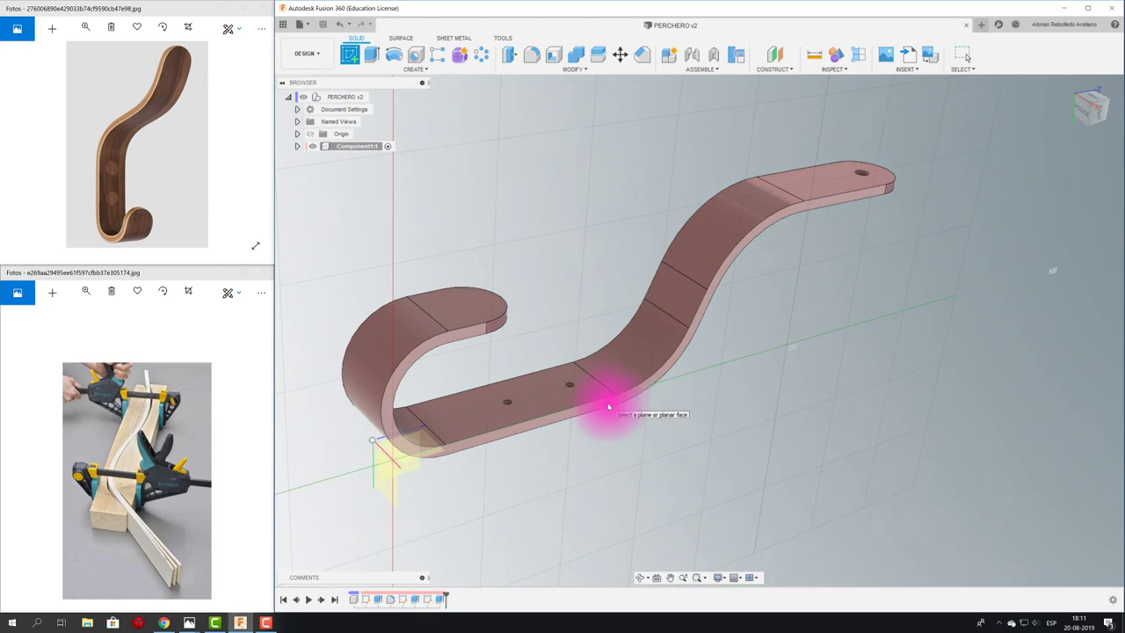
left_click(608, 406)
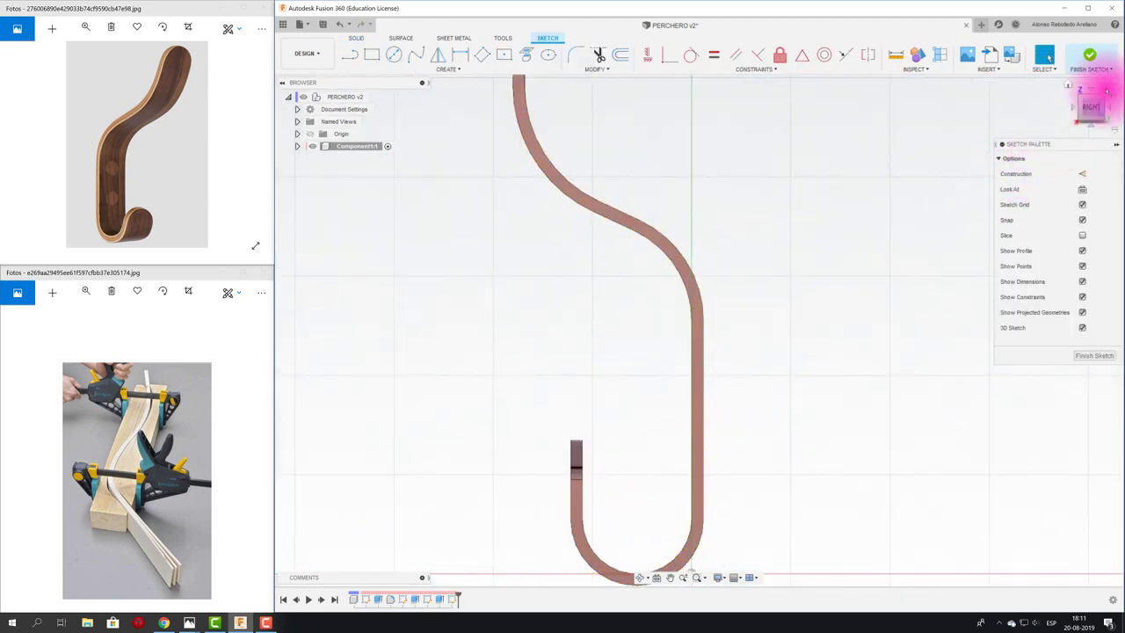
left_click(1104, 92)
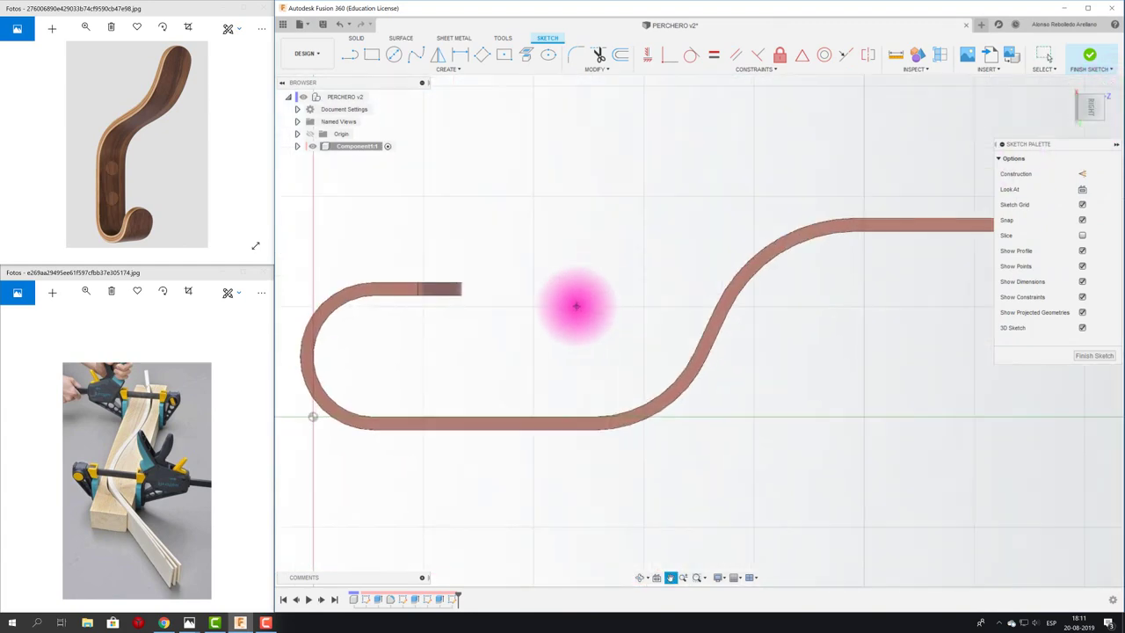
middle_click_drag(575, 305, 552, 329)
scroll(552, 322, "down", 2)
scroll(593, 294, "down", 2)
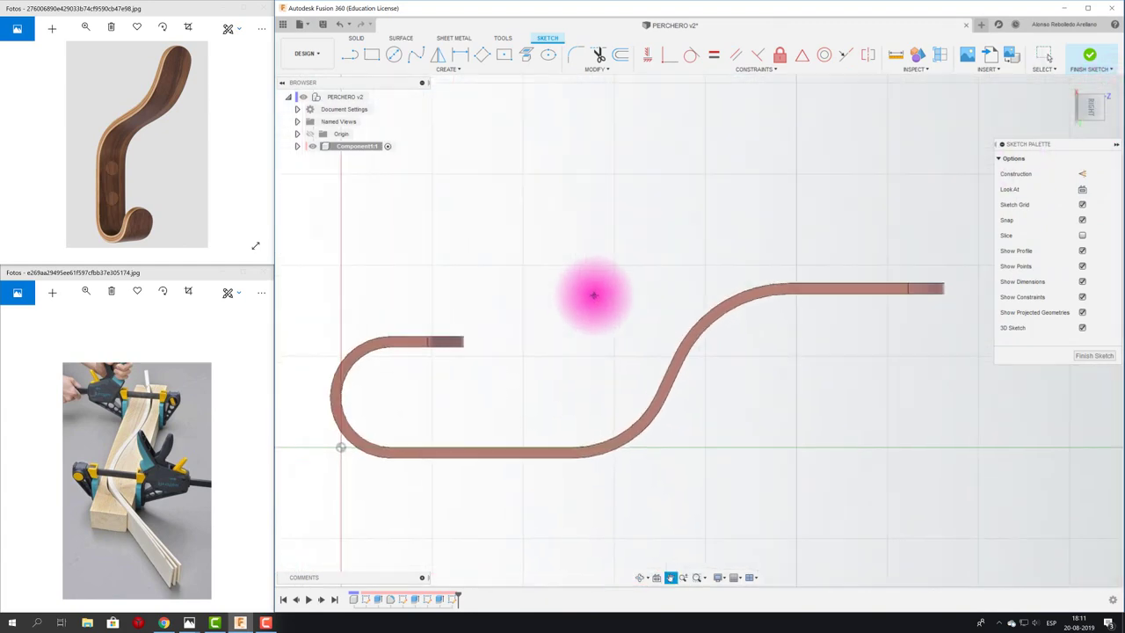
Project the hook's six outline edges into the sketch and view it straight on.
left_click(527, 58)
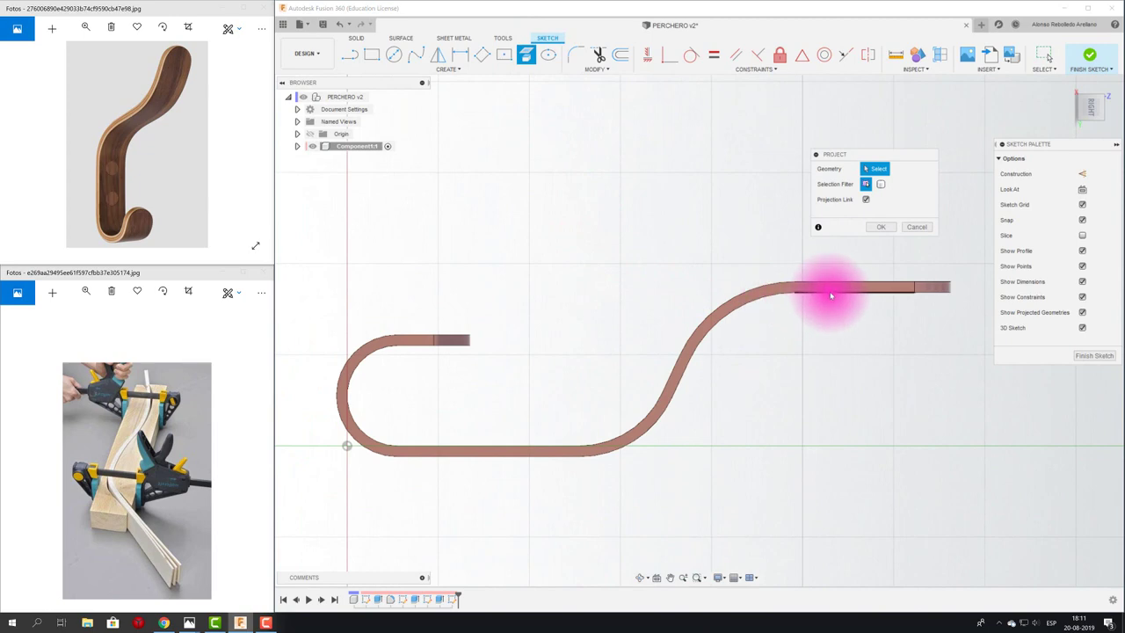
left_click(927, 292)
left_click(785, 294)
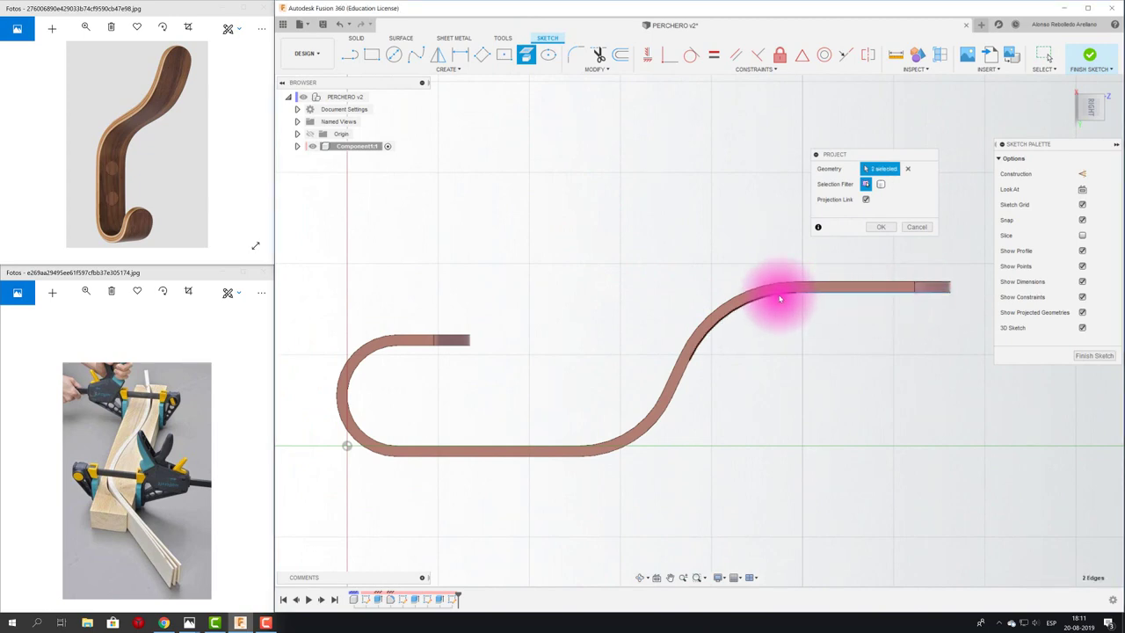
left_click(678, 387)
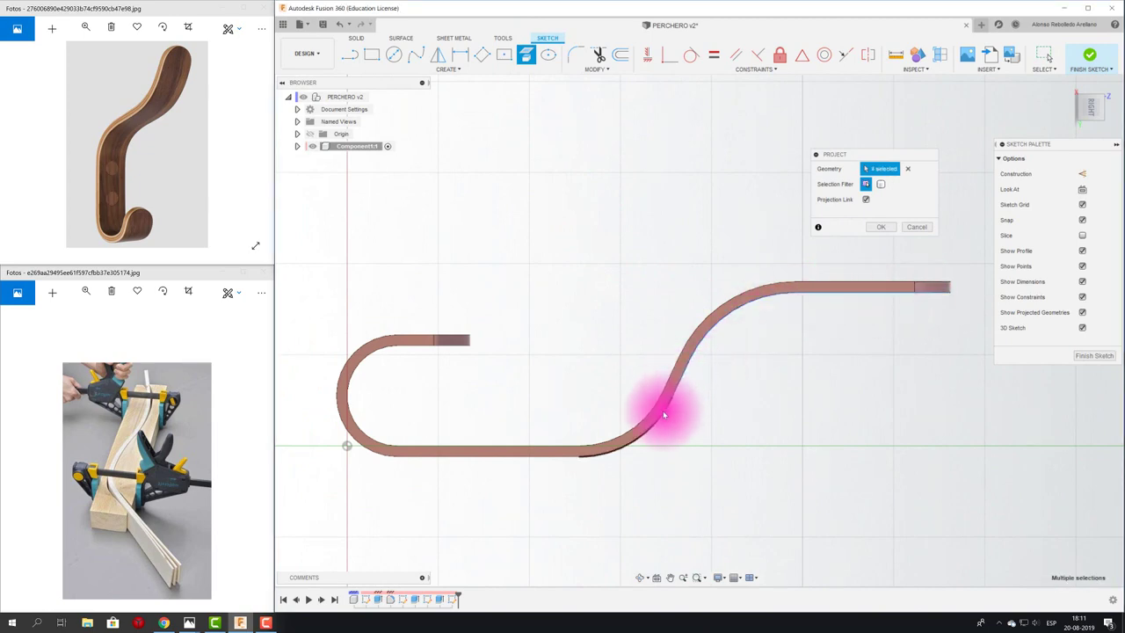
left_click(566, 457)
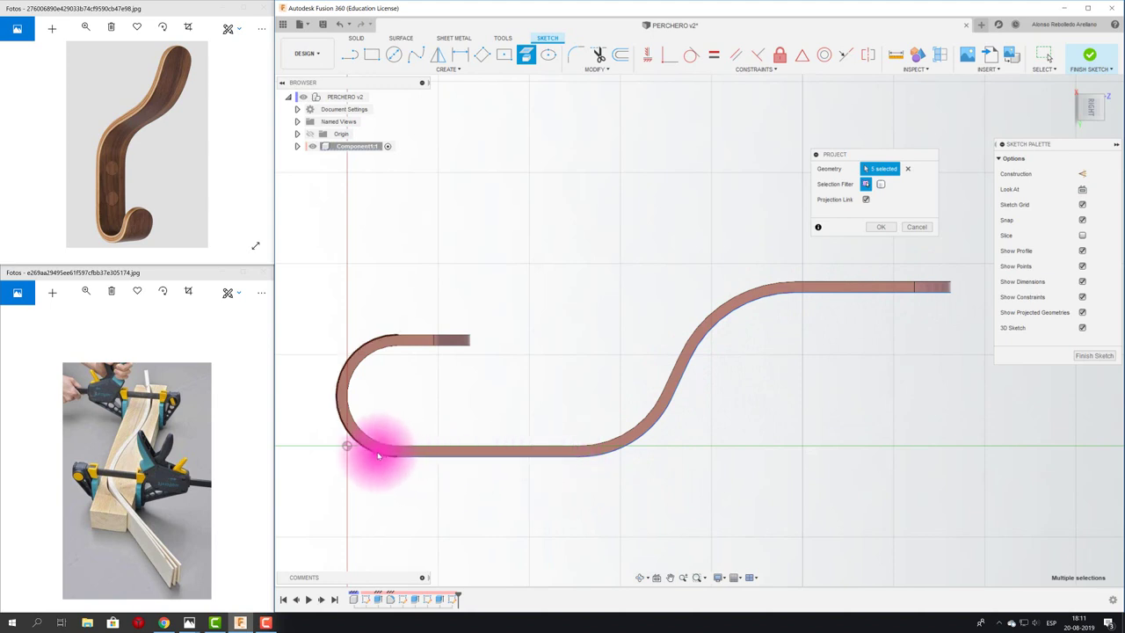
left_click(372, 448)
left_click(418, 339)
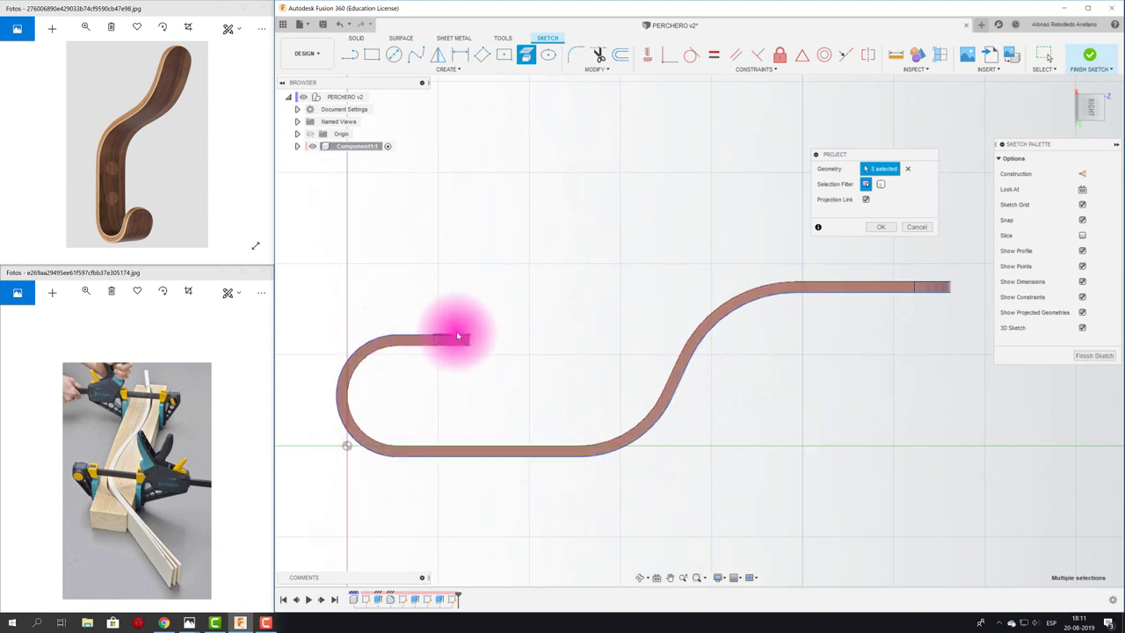
left_click(878, 230)
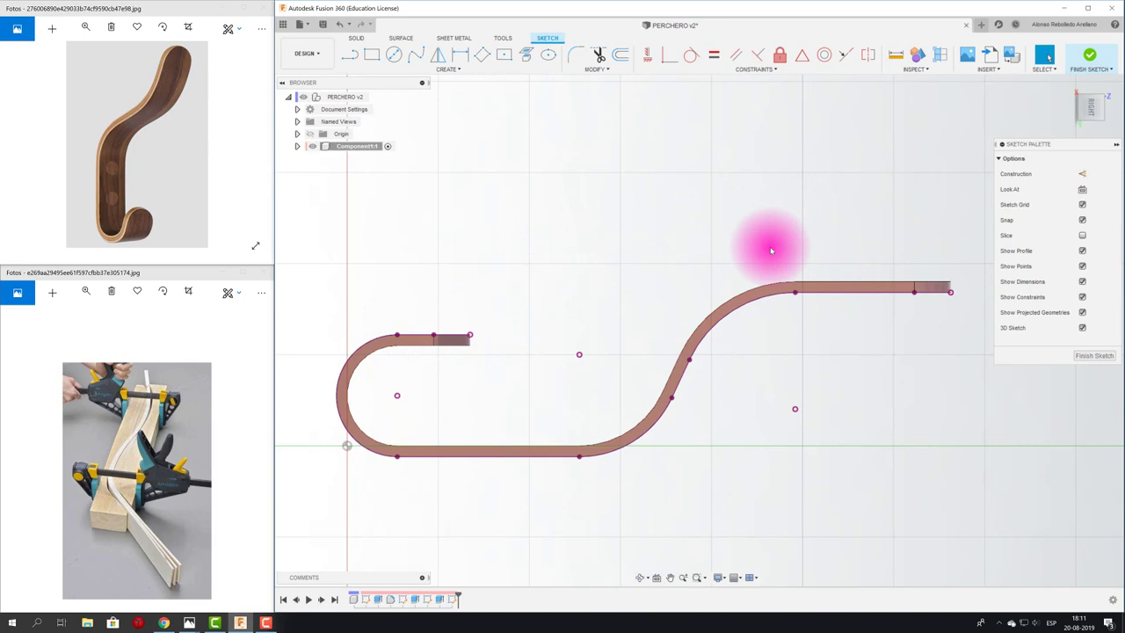
middle_click_drag(771, 250, 785, 184, "shift")
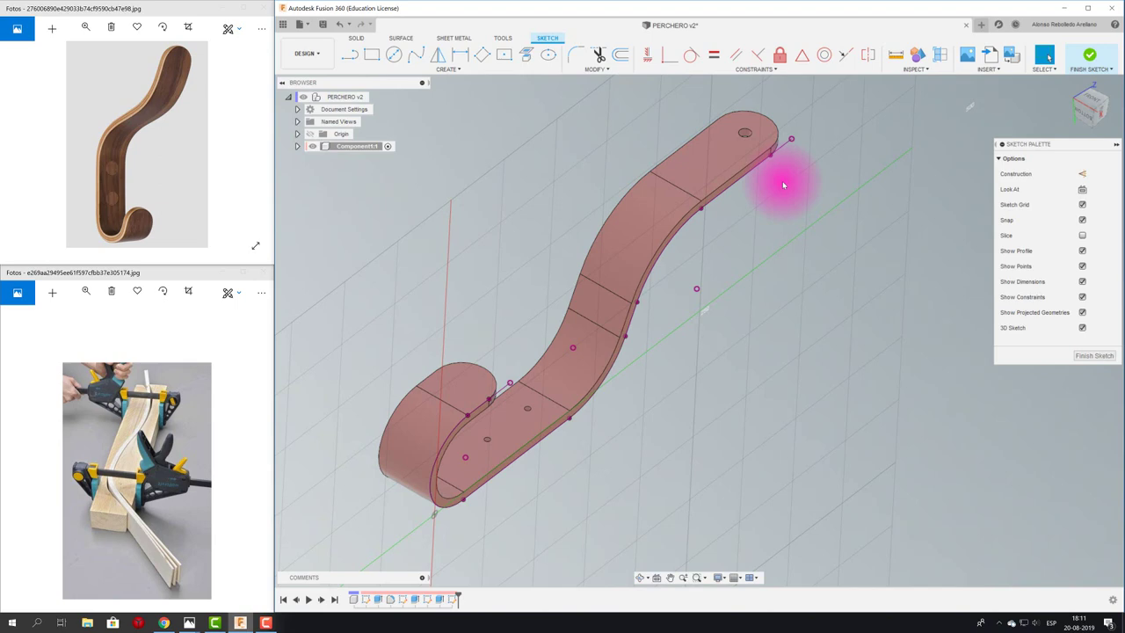
middle_click_drag(784, 185, 786, 181, "shift")
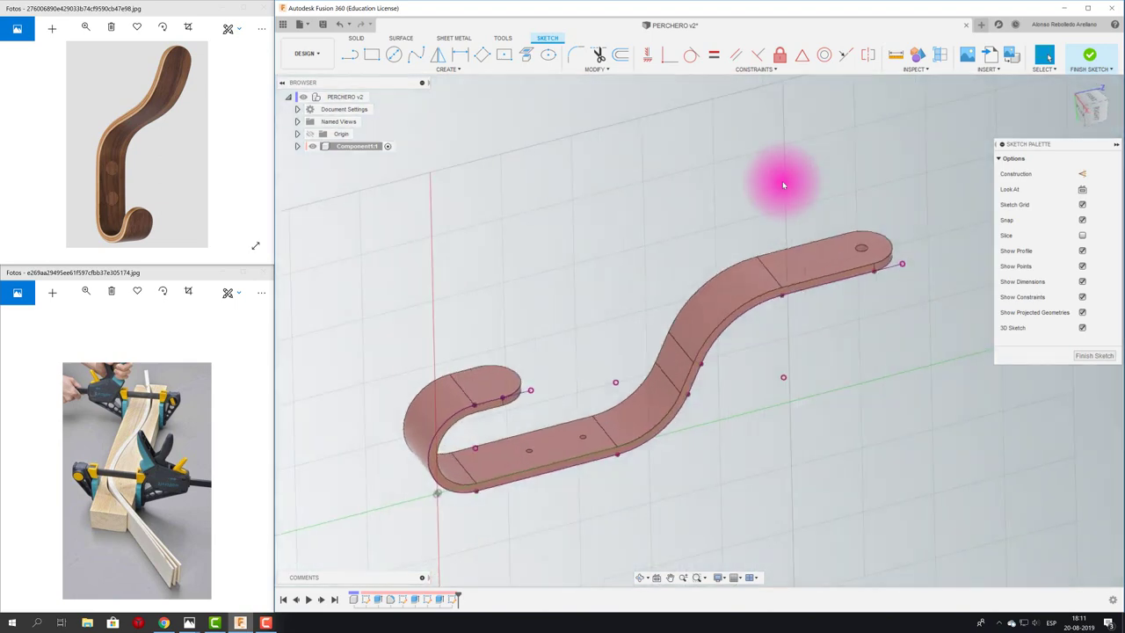
left_click(1092, 104)
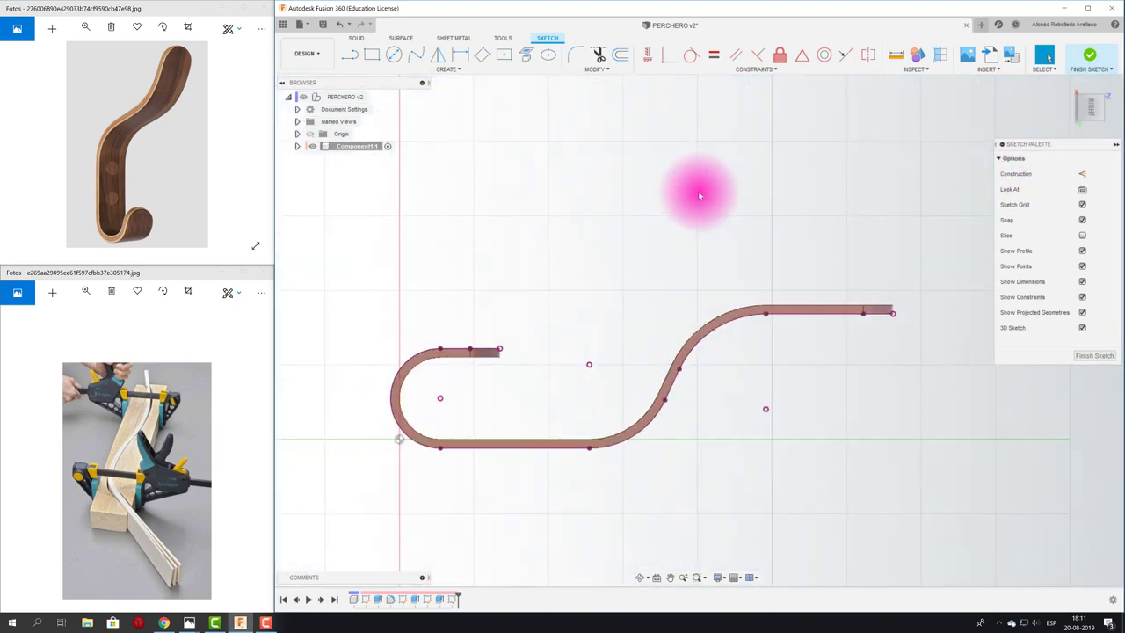
Offset the hook profile curve 1.2 mm inward as the first layer line.
left_click(622, 56)
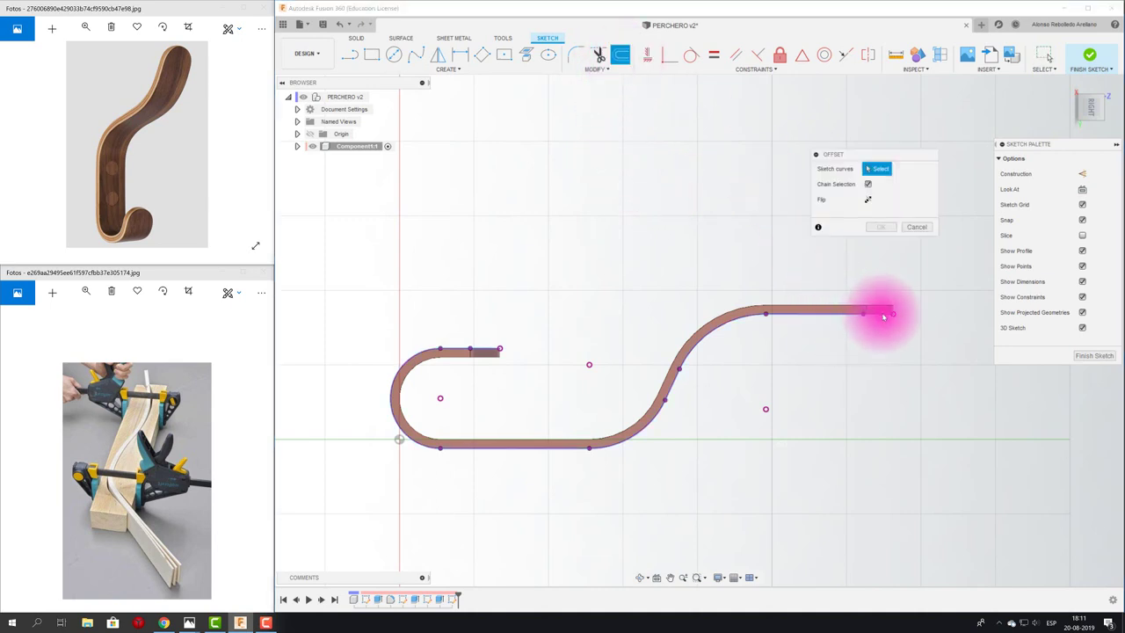
left_click(882, 316)
scroll(870, 317, "up", 2)
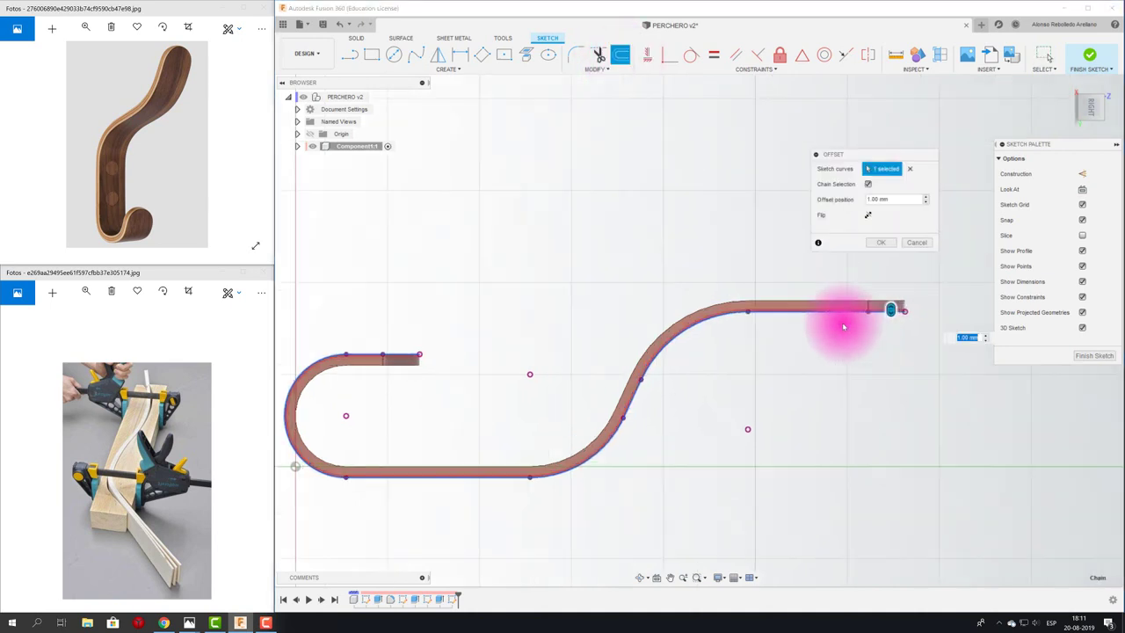
scroll(857, 325, "up", 3)
scroll(809, 347, "up", 2)
scroll(729, 356, "up", 2)
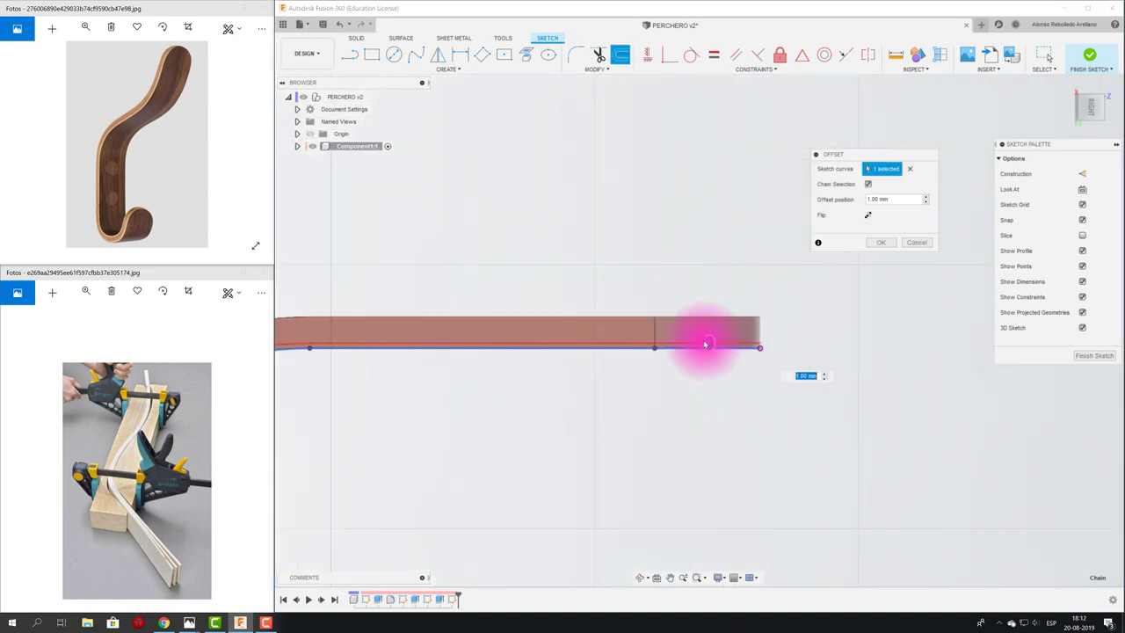
left_click_drag(708, 341, 708, 338)
type("1.2")
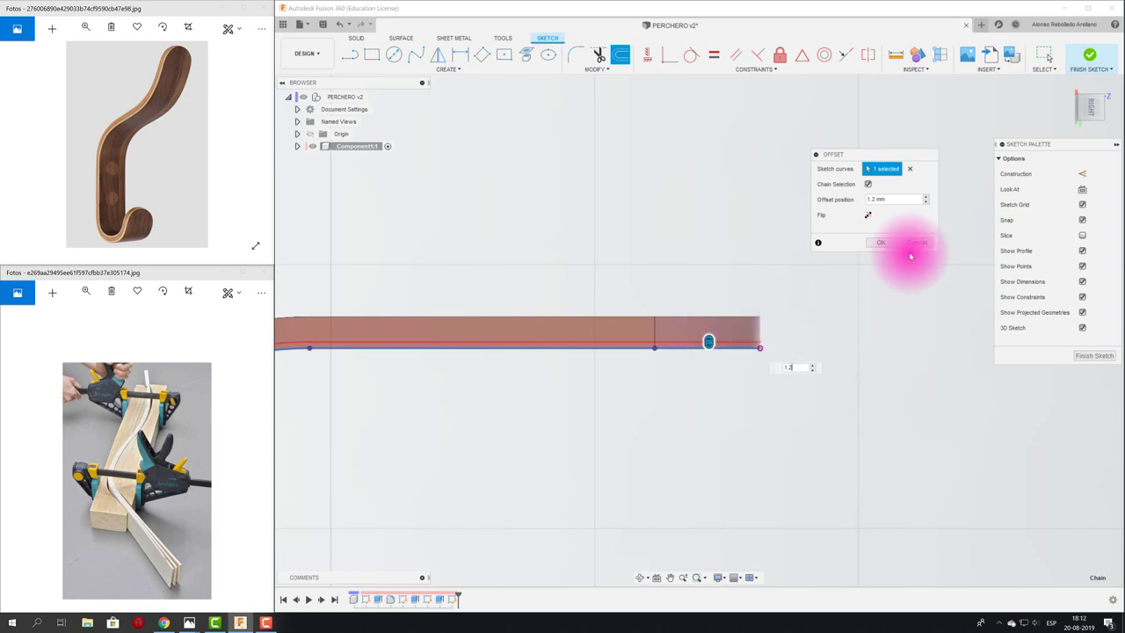
left_click(884, 242)
scroll(755, 444, "down", 3)
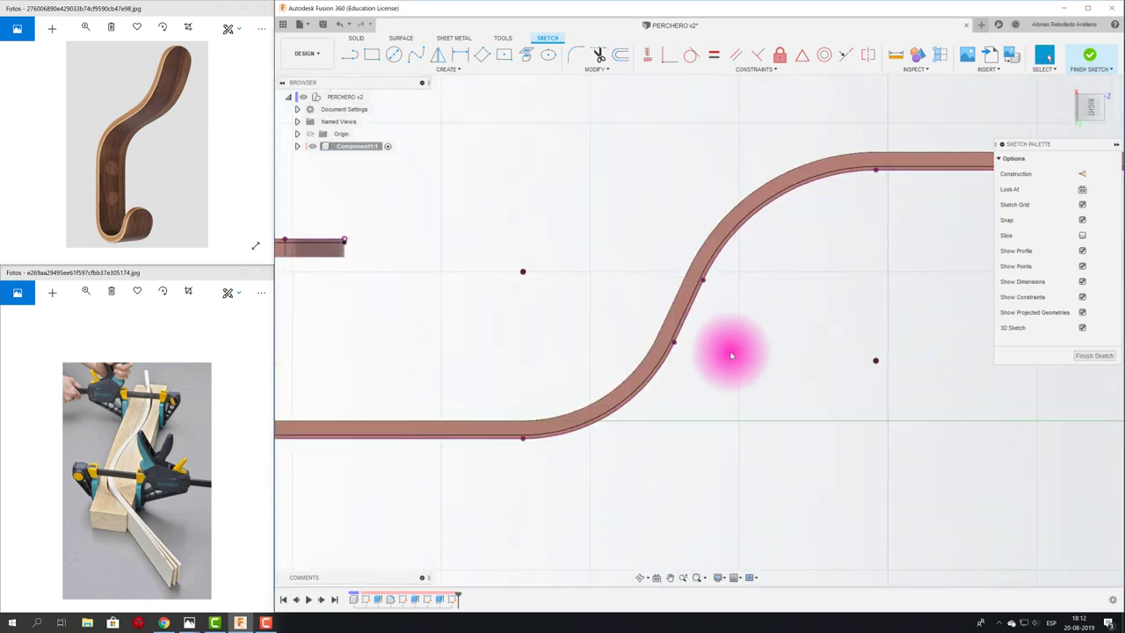
middle_click_drag(744, 369, 683, 376)
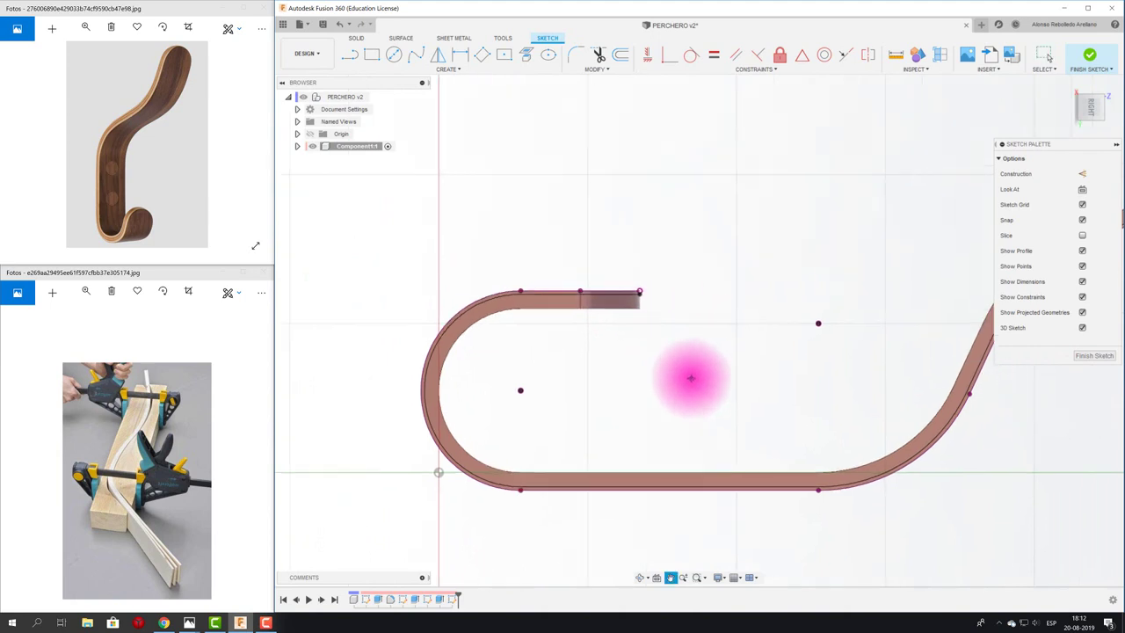
middle_click_drag(698, 332, 675, 264)
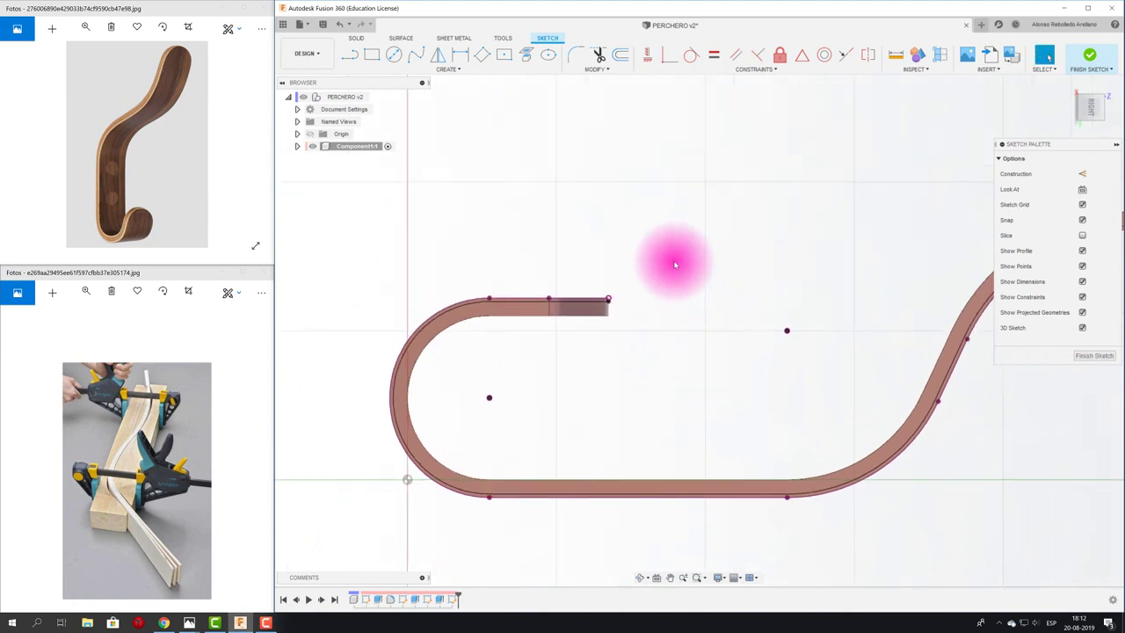
Add a second offset line at 2.4 mm inside the profile.
left_click(620, 55)
scroll(601, 312, "up", 2)
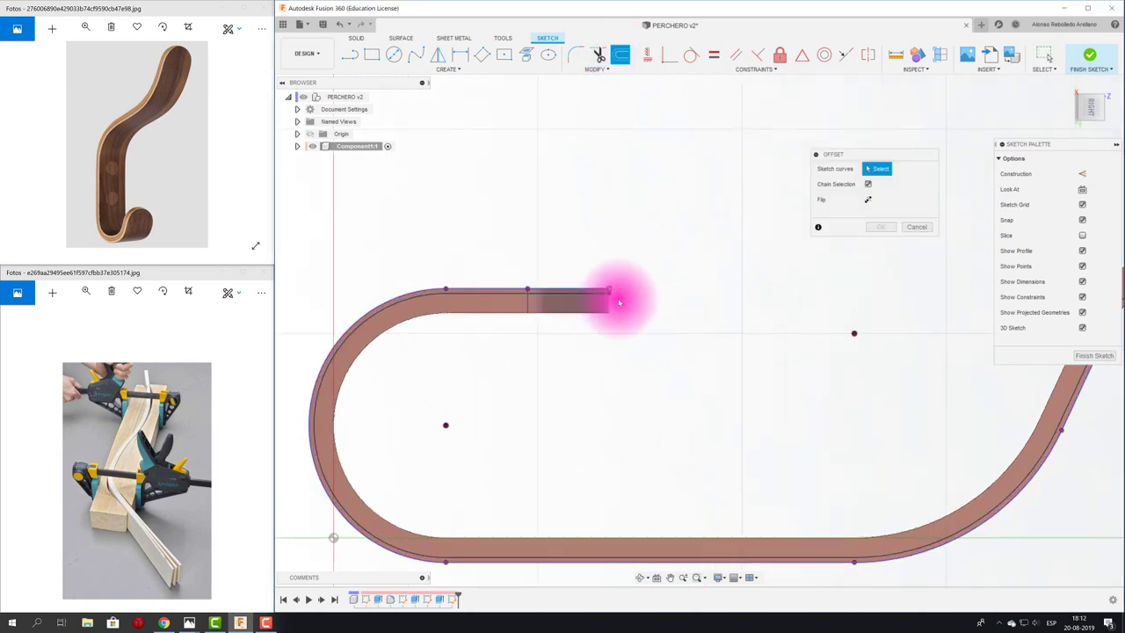
left_click(606, 292)
scroll(598, 294, "up", 2)
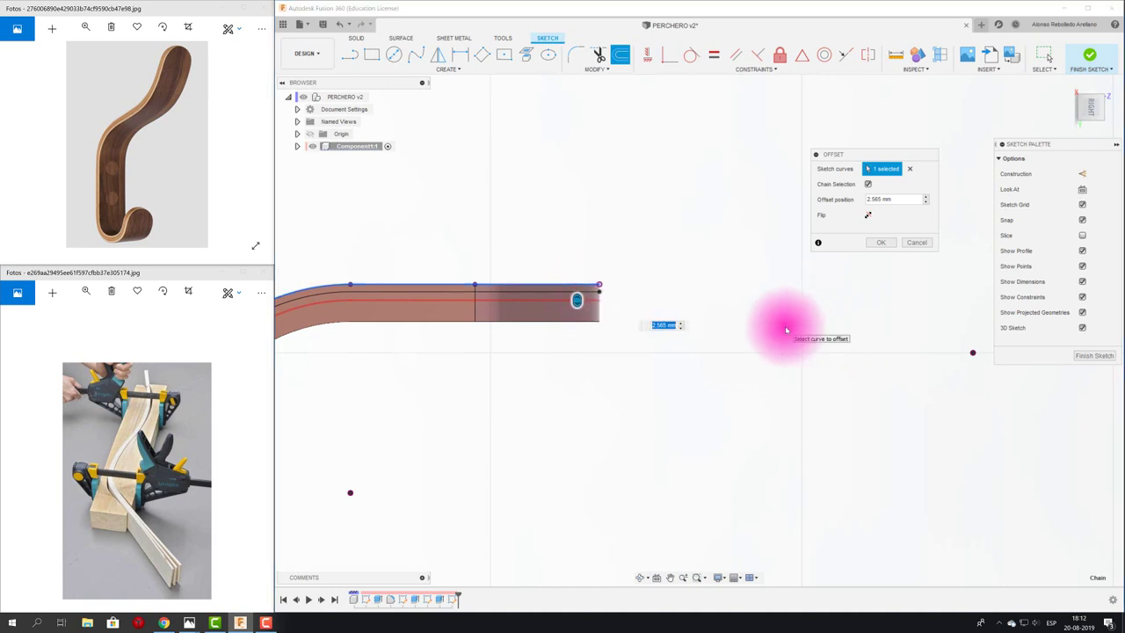
type("1")
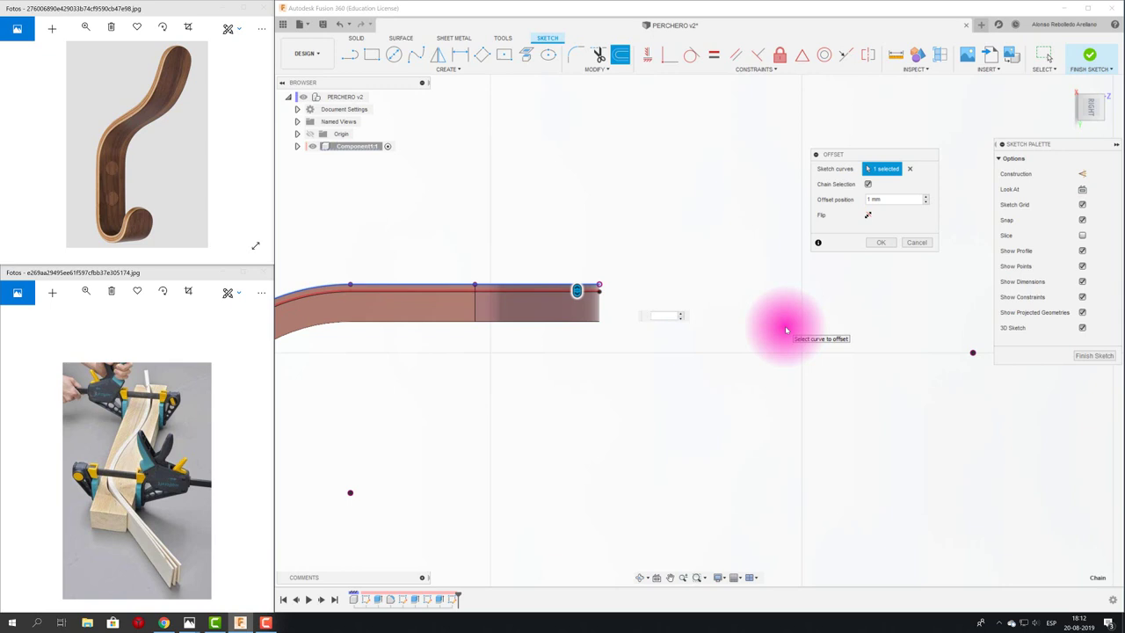
type("2.4")
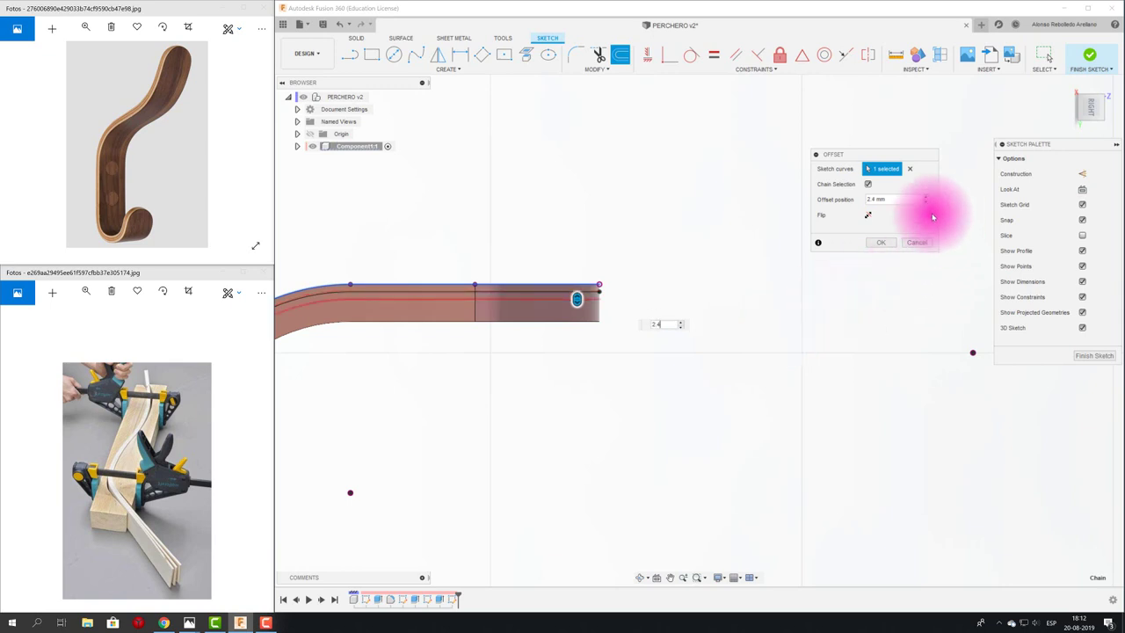
left_click(882, 243)
scroll(648, 293, "up", 3)
scroll(656, 295, "up", 2)
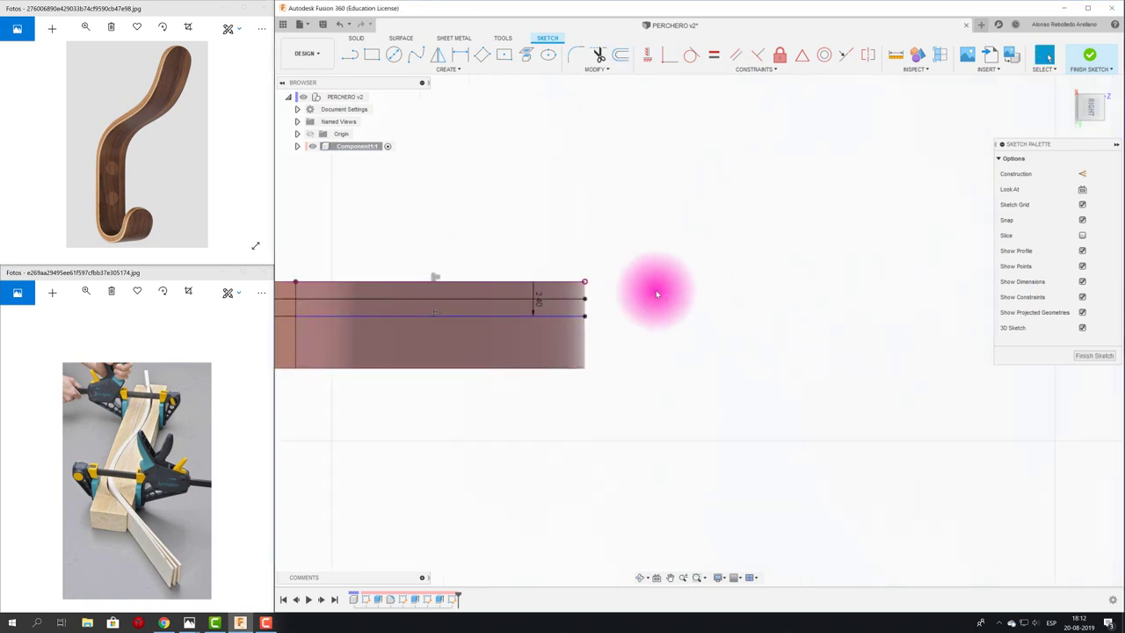
scroll(655, 294, "down", 1)
scroll(656, 295, "down", 1)
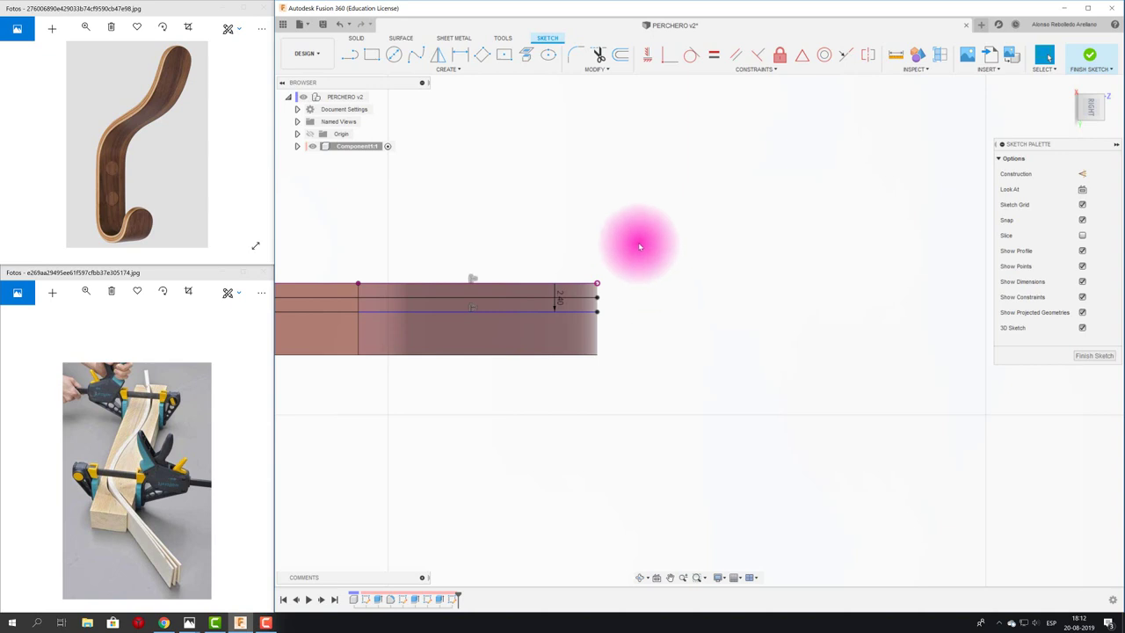
Add the third and fourth offset lines at 3.6 and 4.8 mm.
left_click(620, 54)
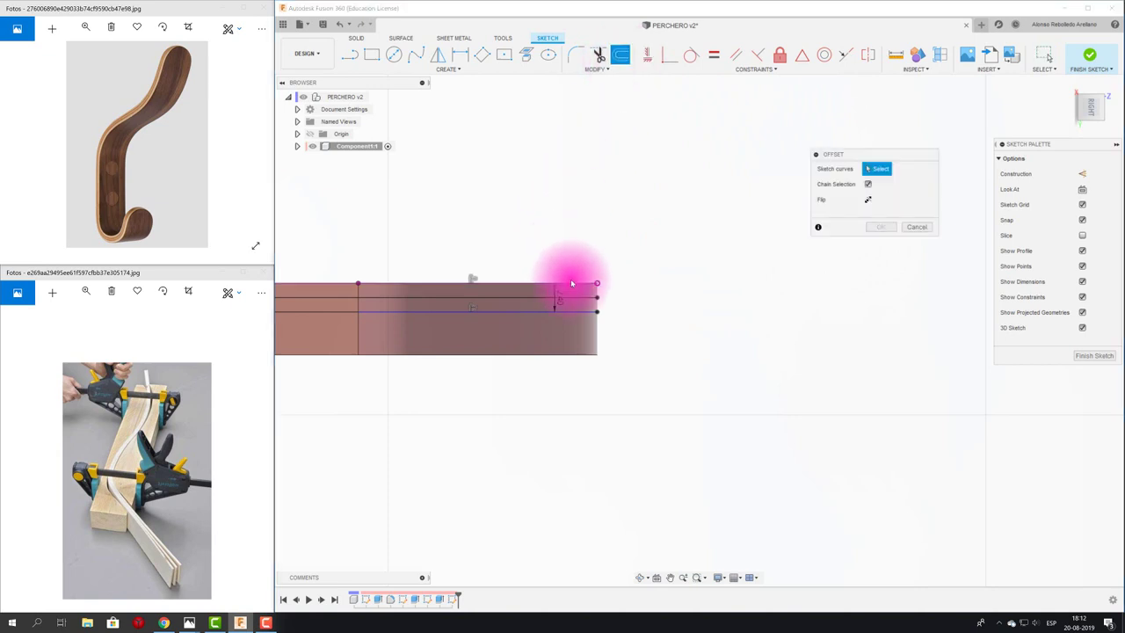
left_click(572, 284)
type("3.8")
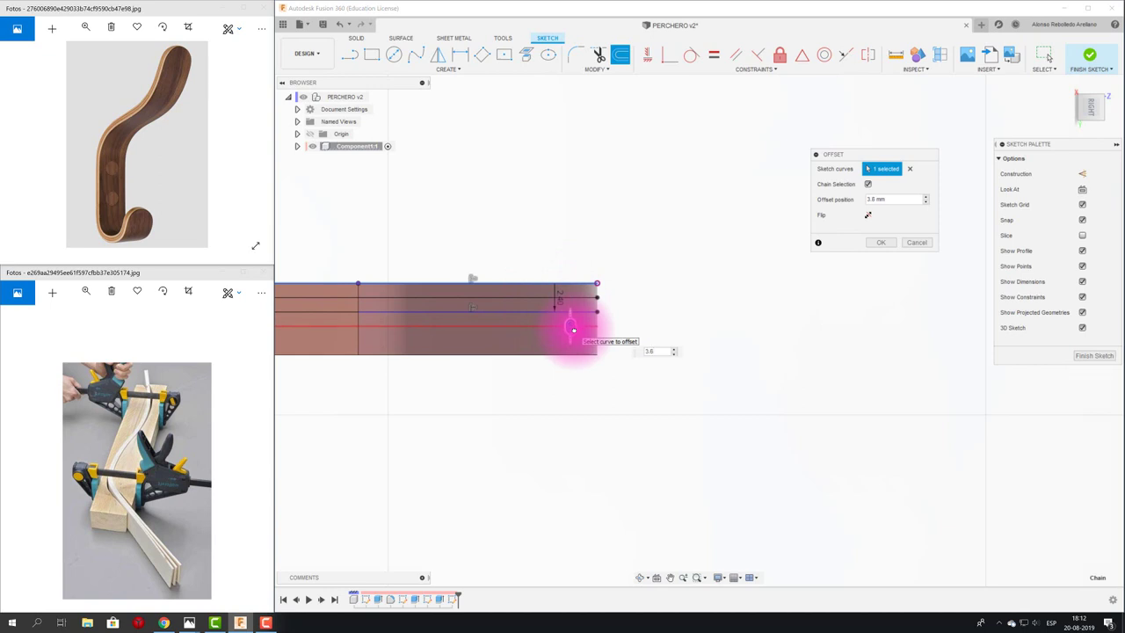
left_click(572, 328)
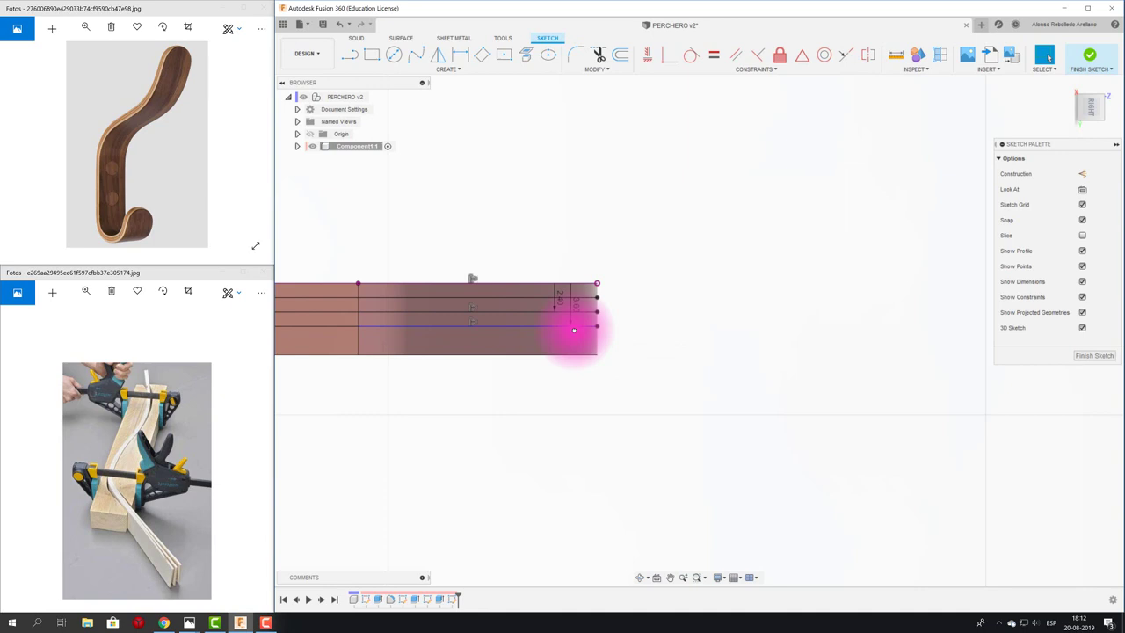
left_click(621, 55)
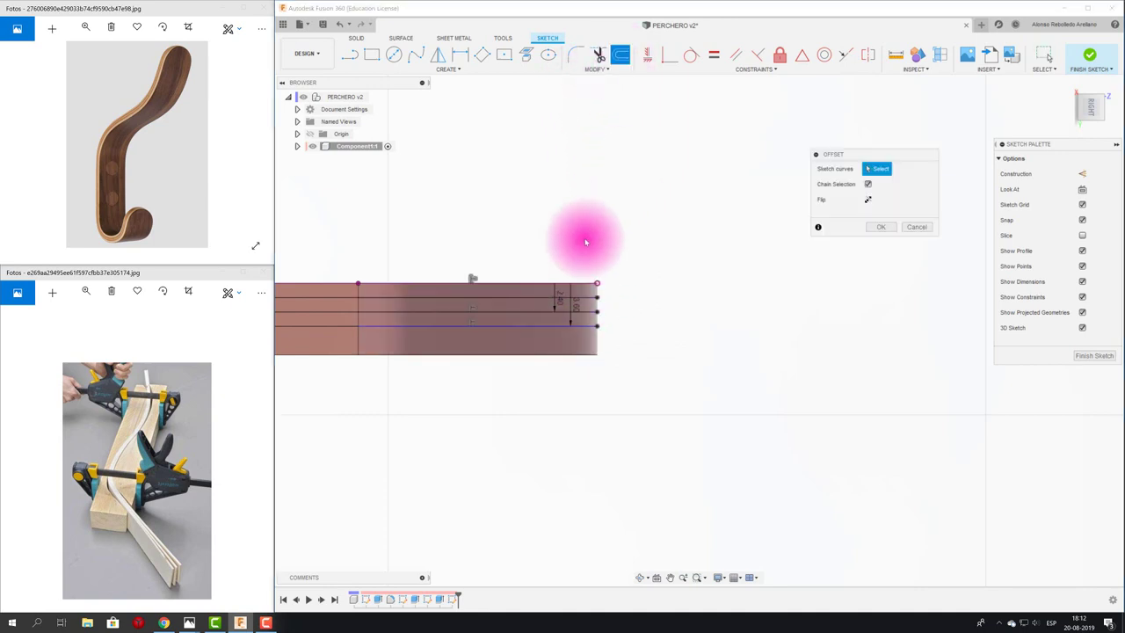
left_click(565, 285)
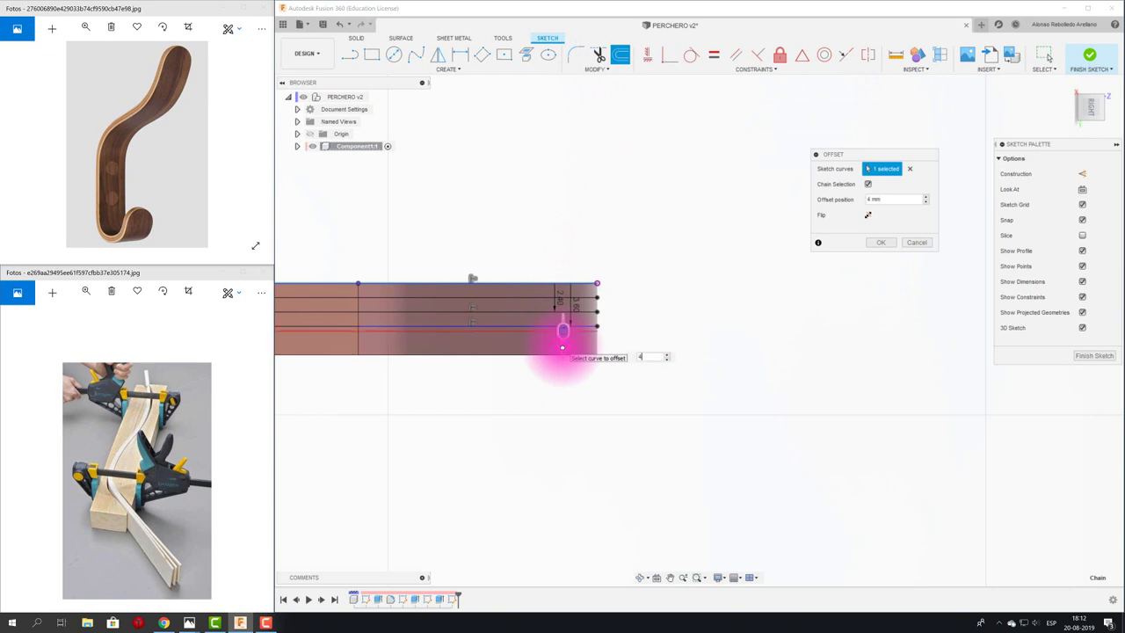
type(".8")
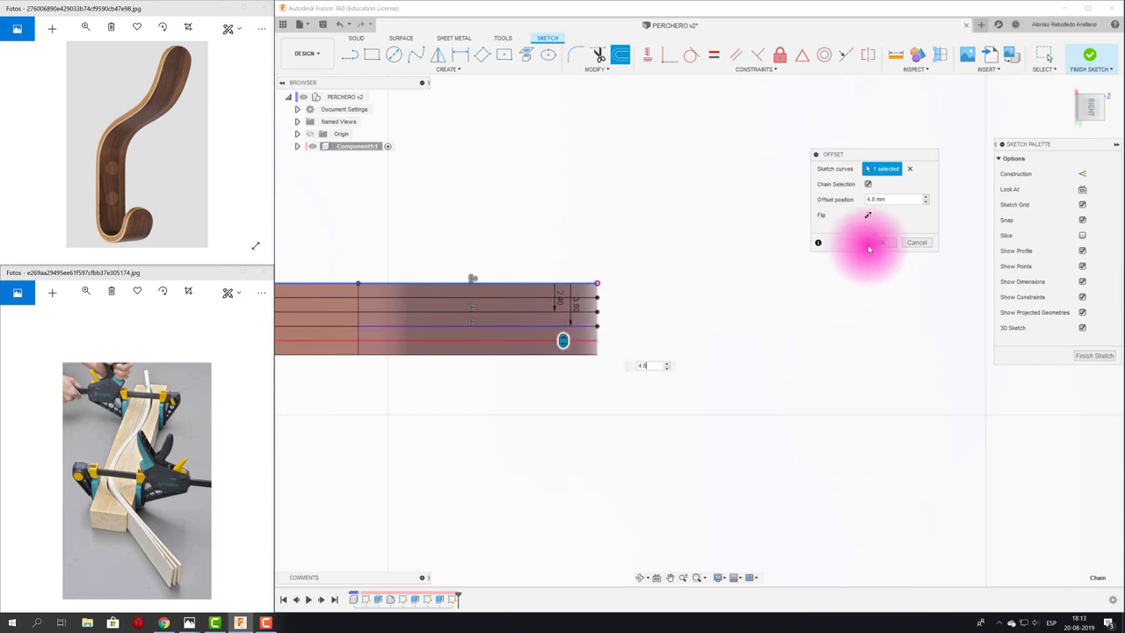
left_click(879, 243)
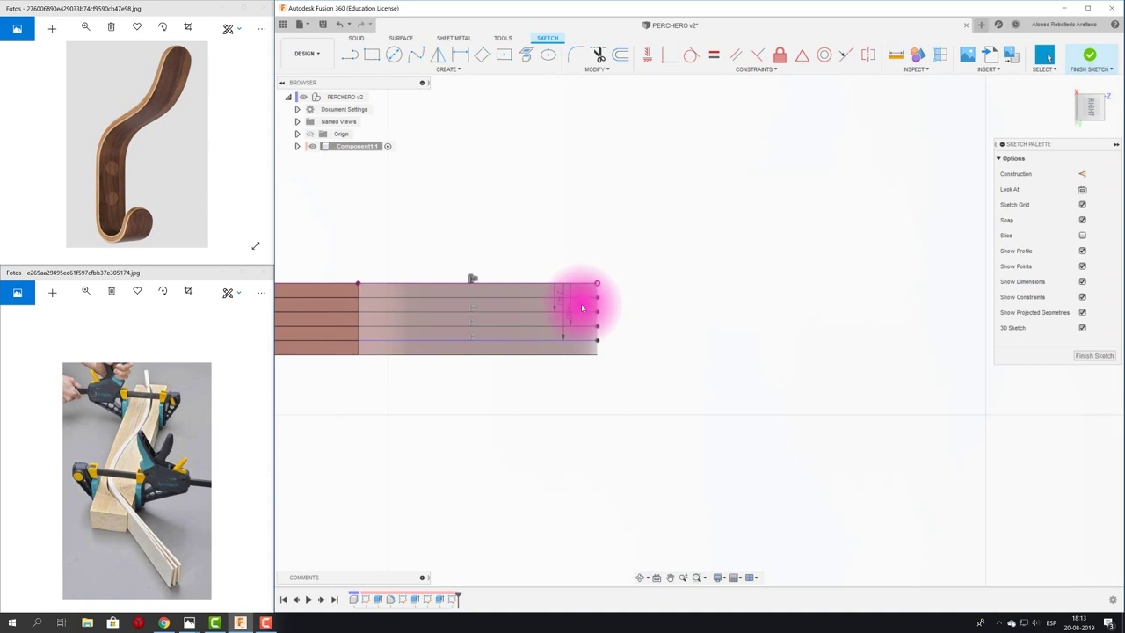
scroll(684, 344, "down", 1)
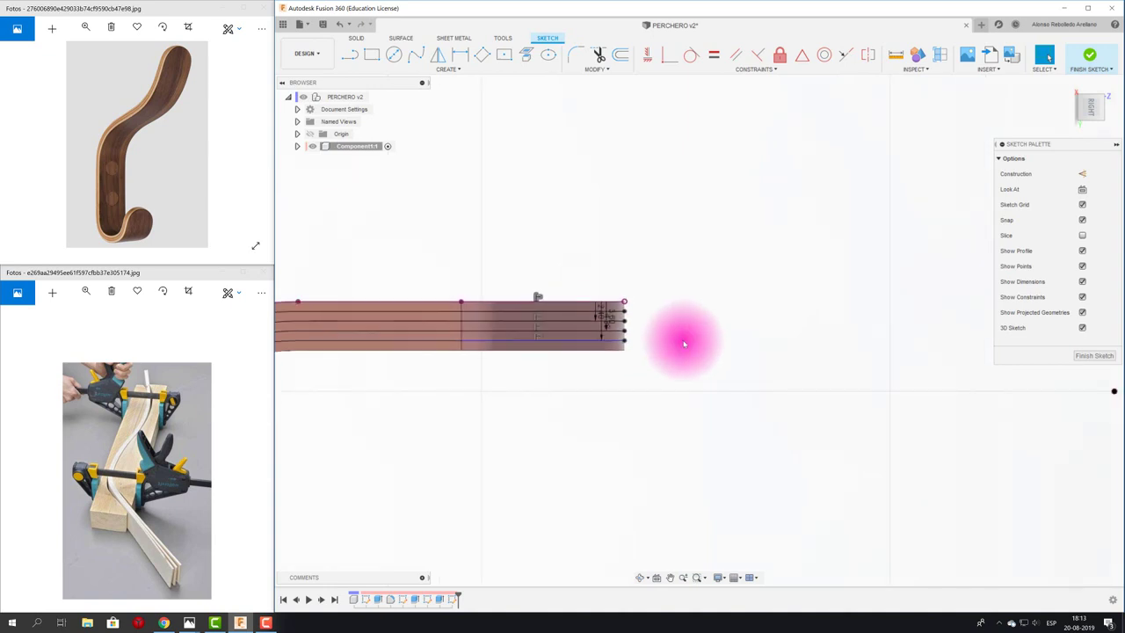
scroll(683, 338, "down", 2)
scroll(684, 339, "down", 2)
mouse_move(826, 390)
middle_mouse_down()
mouse_move(729, 304)
mouse_move(673, 397)
mouse_move(694, 311)
mouse_move(972, 278)
mouse_move(904, 319)
mouse_move(1017, 322)
middle_mouse_up()
Finish the layer sketch and choose the hook body for Split Body.
left_click(1091, 60)
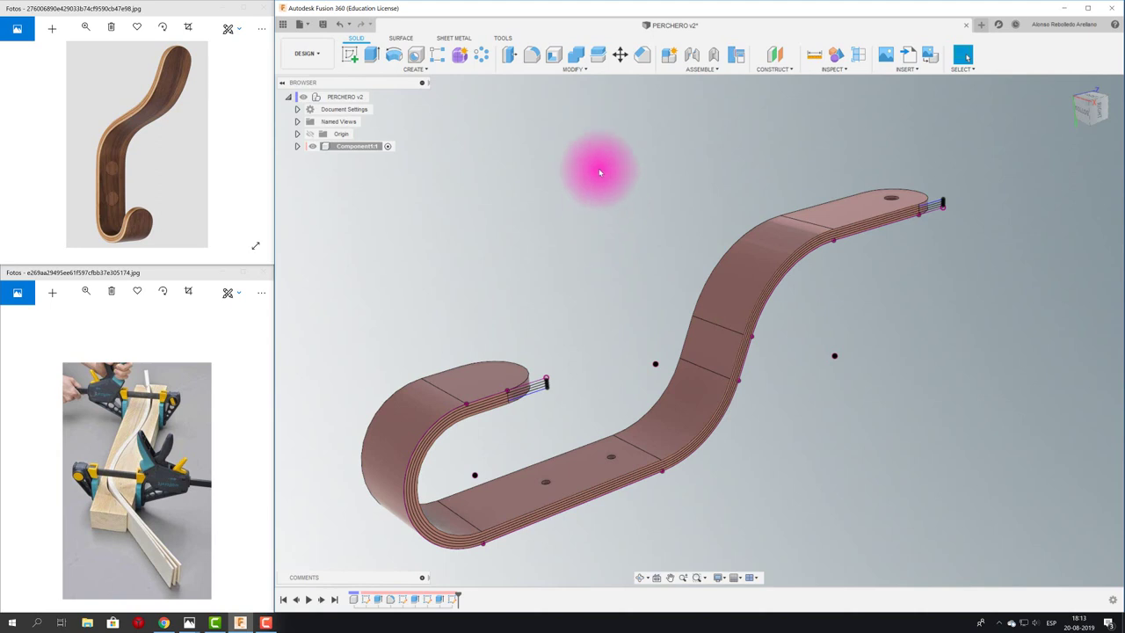
left_click(580, 70)
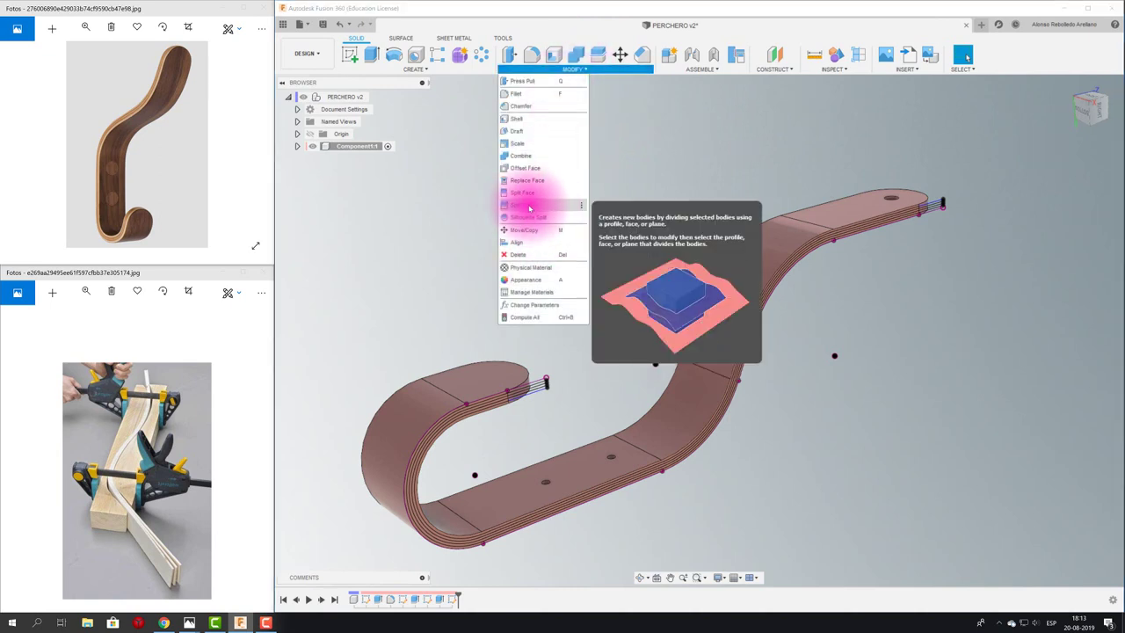
left_click(601, 58)
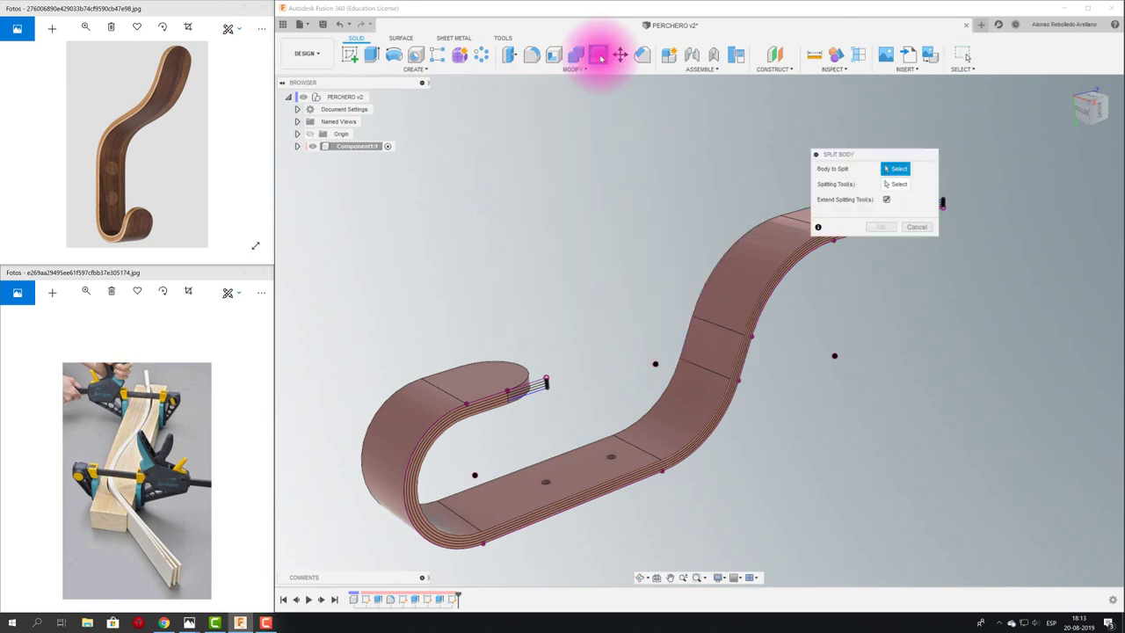
mouse_move(665, 143)
middle_mouse_down("shift")
mouse_move(741, 402)
mouse_move(690, 273)
middle_mouse_up("shift")
left_click(690, 272)
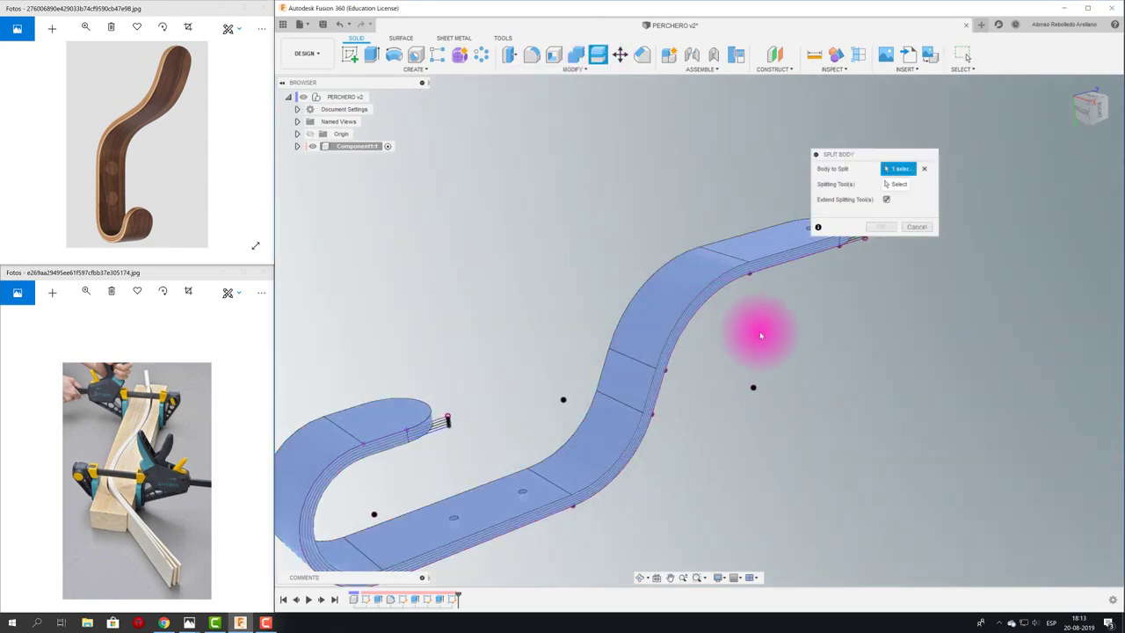
middle_click_drag(753, 326, 730, 366, "shift")
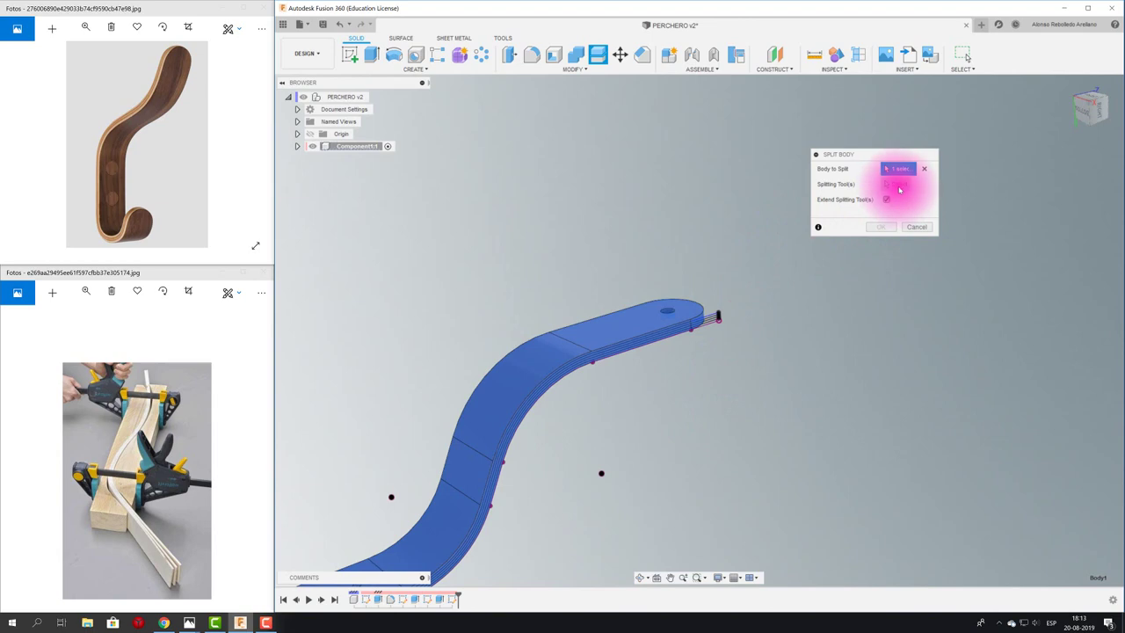
scroll(694, 301, "up", 5)
scroll(678, 326, "up", 3)
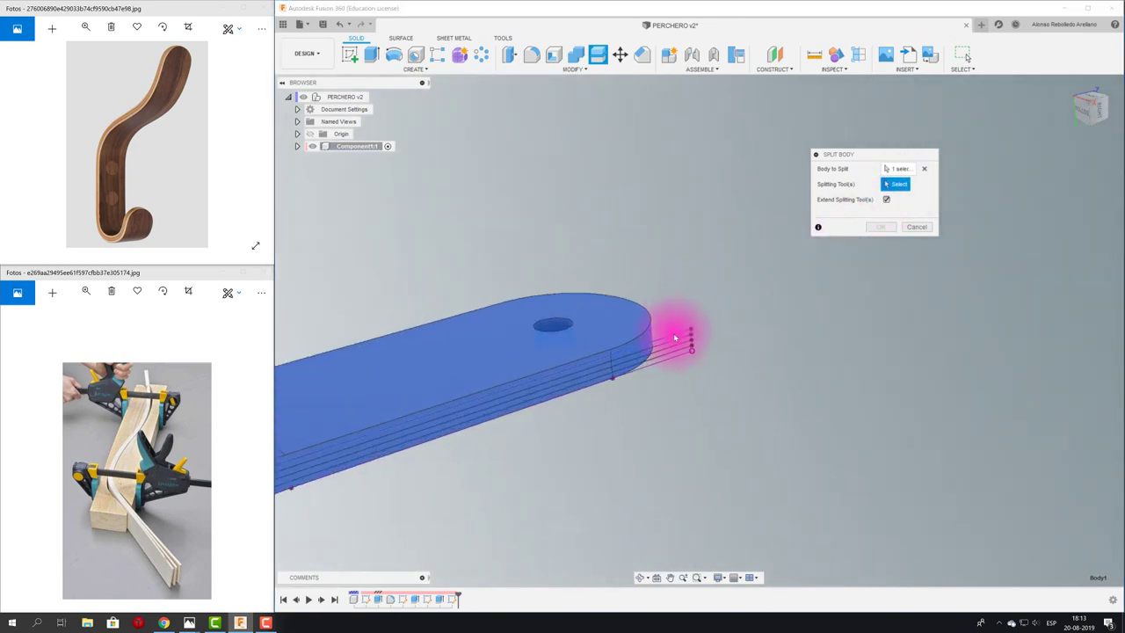
scroll(675, 338, "down", 3)
Use the four layer lines as splitting tools and apply the split.
left_click(784, 352)
mouse_move(785, 351)
middle_mouse_down("shift")
mouse_move(748, 404)
mouse_move(718, 371)
mouse_move(699, 369)
middle_mouse_up("shift")
left_click(703, 368)
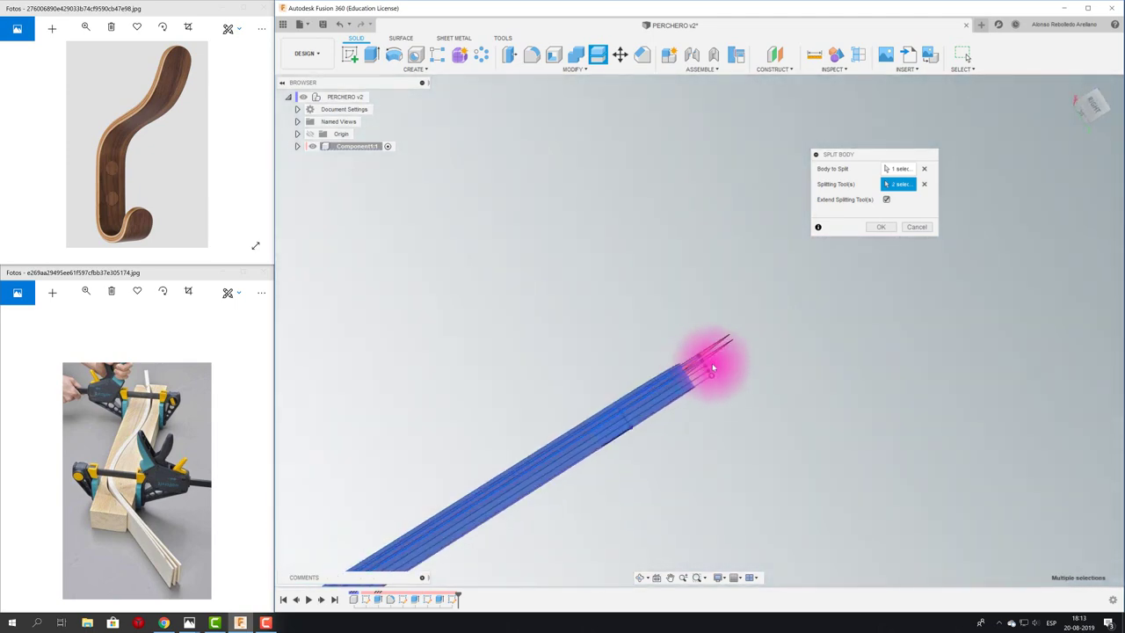
left_click(706, 381)
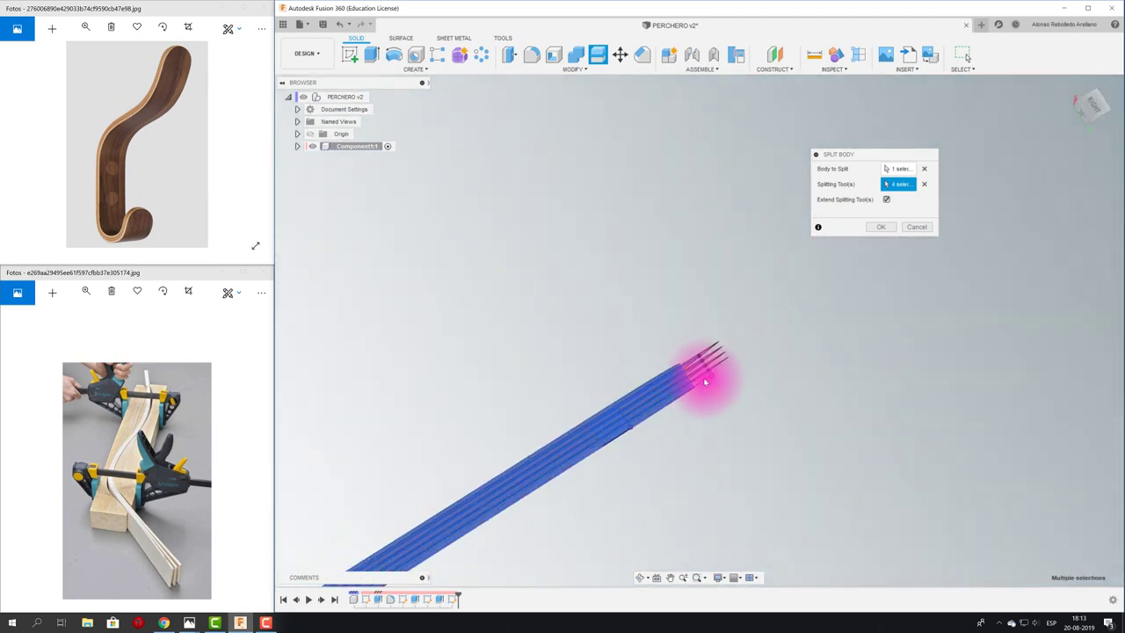
mouse_move(706, 381)
middle_mouse_down("shift")
mouse_move(753, 390)
mouse_move(791, 371)
mouse_move(841, 335)
mouse_move(885, 269)
middle_mouse_up("shift")
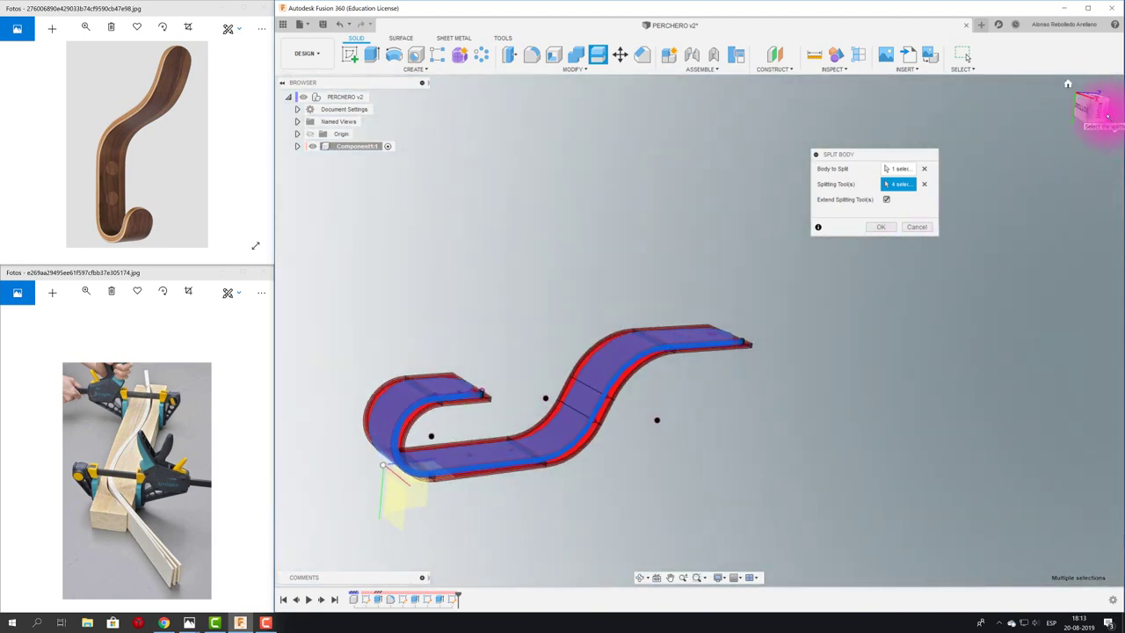
left_click(1093, 110)
scroll(829, 369, "up", 3)
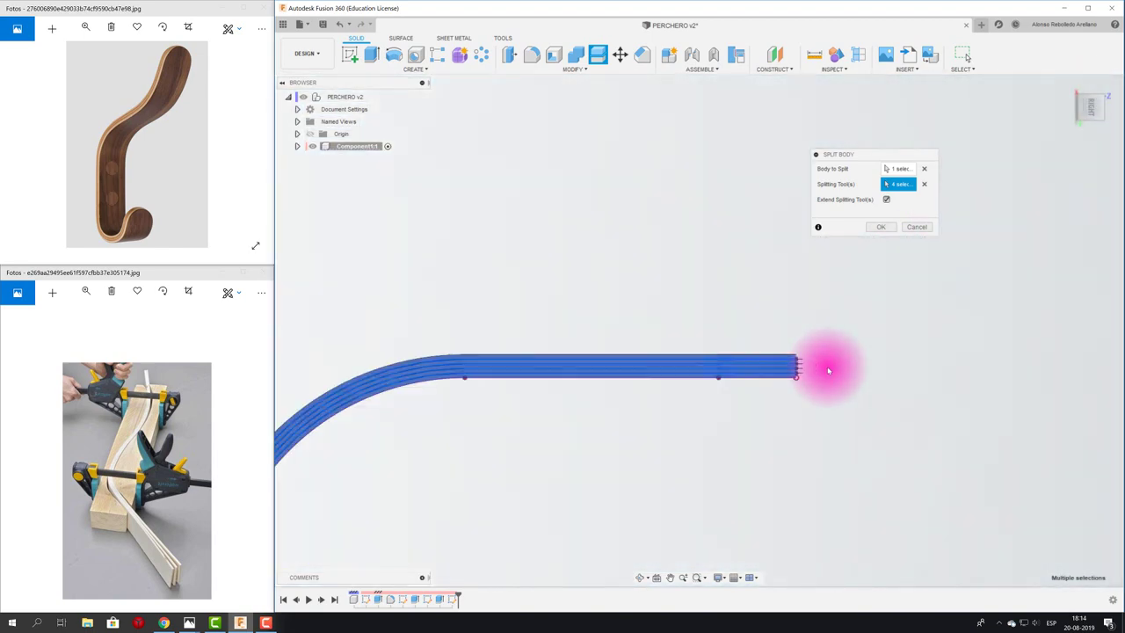
scroll(828, 370, "up", 3)
scroll(835, 378, "down", 3)
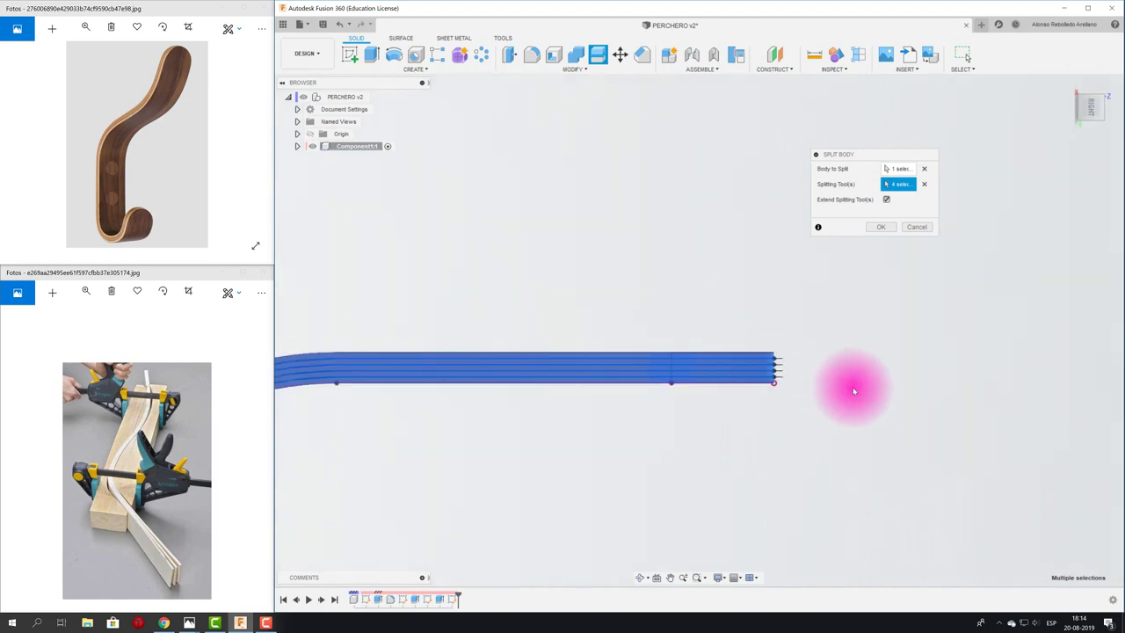
scroll(854, 388, "down", 3)
middle_click_drag(891, 276, 875, 247, "shift")
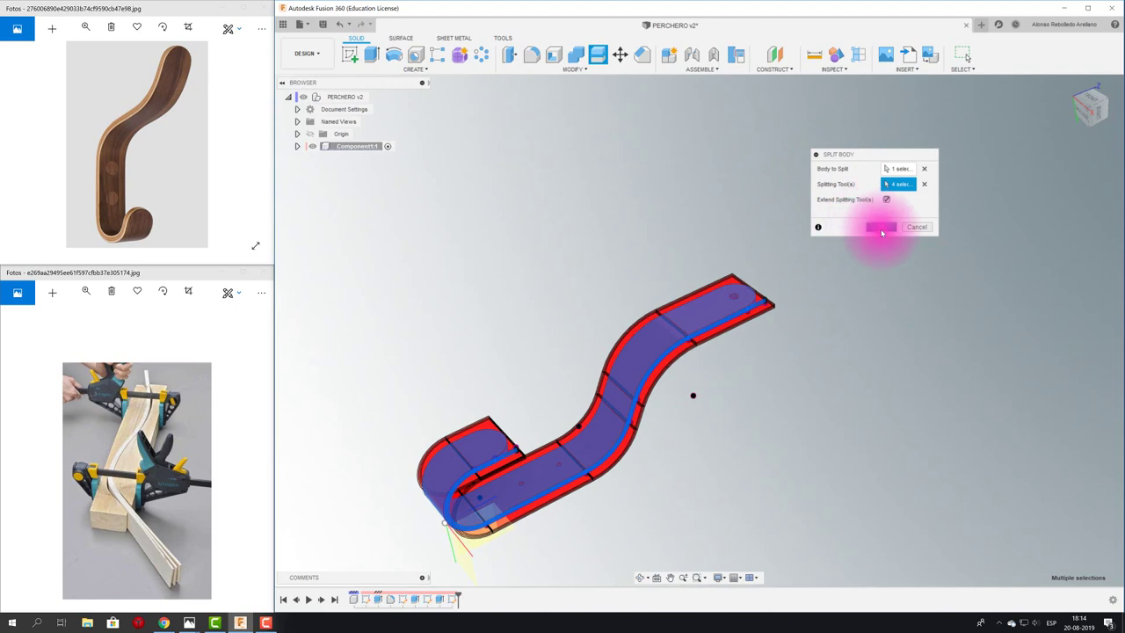
left_click(881, 227)
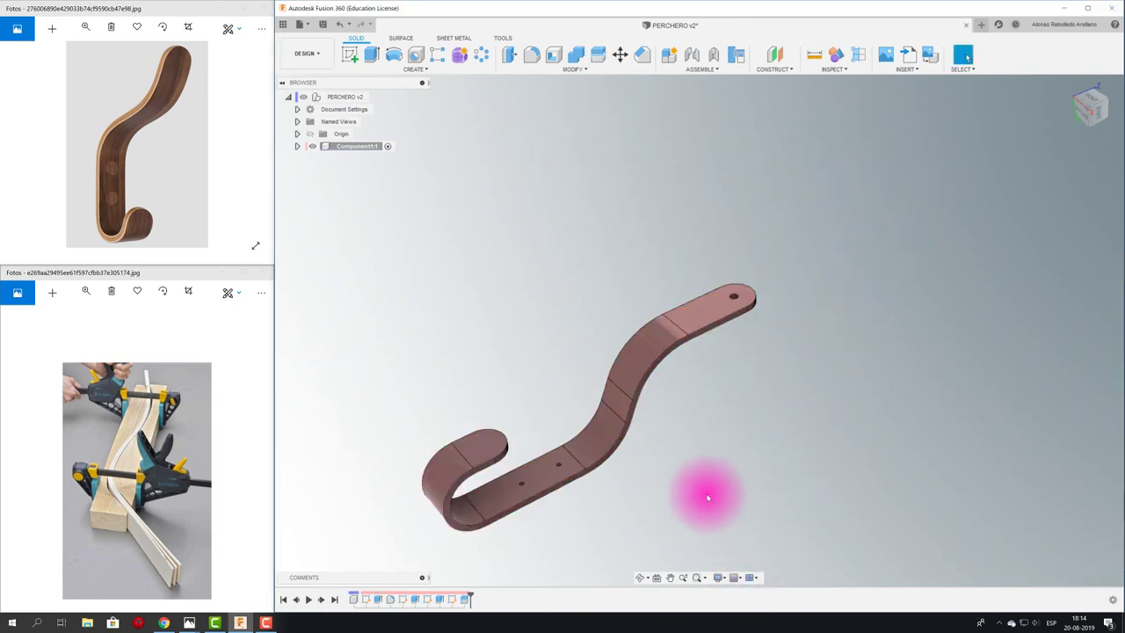
Convert Body1–Body5 under Component1:1 into separate components, Component2:1 through Component6:1.
scroll(703, 490, "up", 3)
scroll(713, 465, "up", 3)
scroll(713, 465, "up", 3)
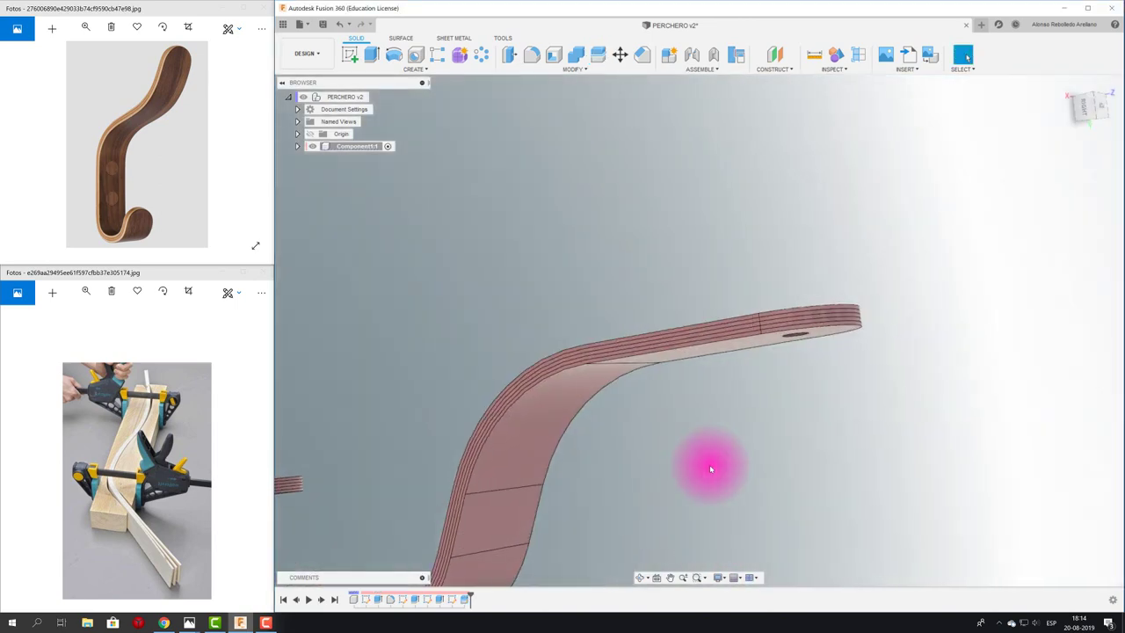
key("F6")
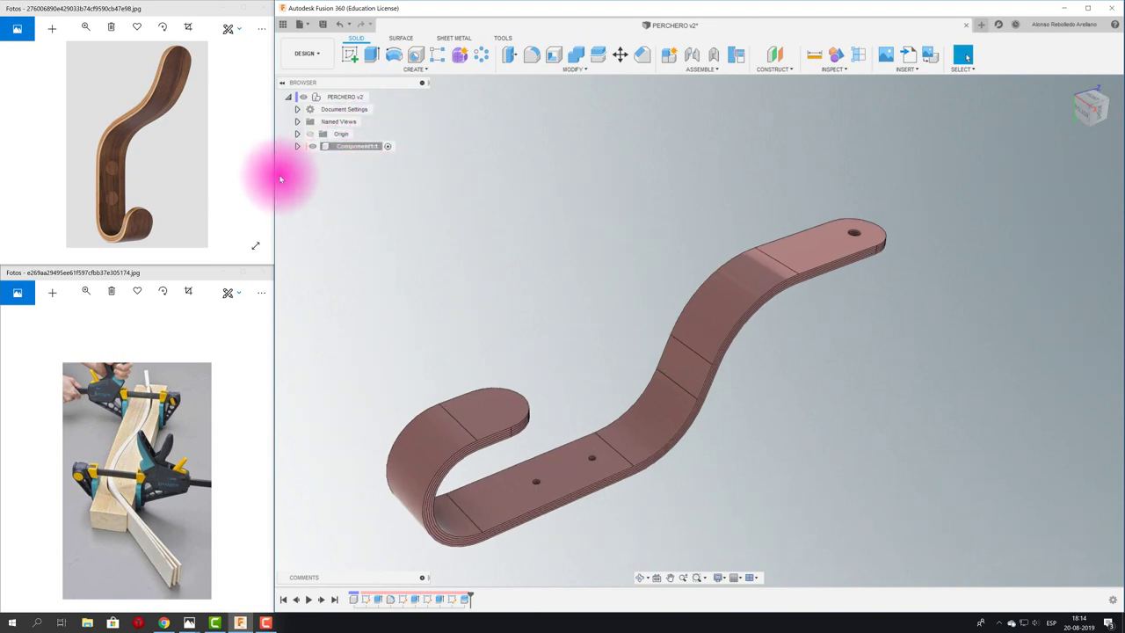
left_click(297, 147)
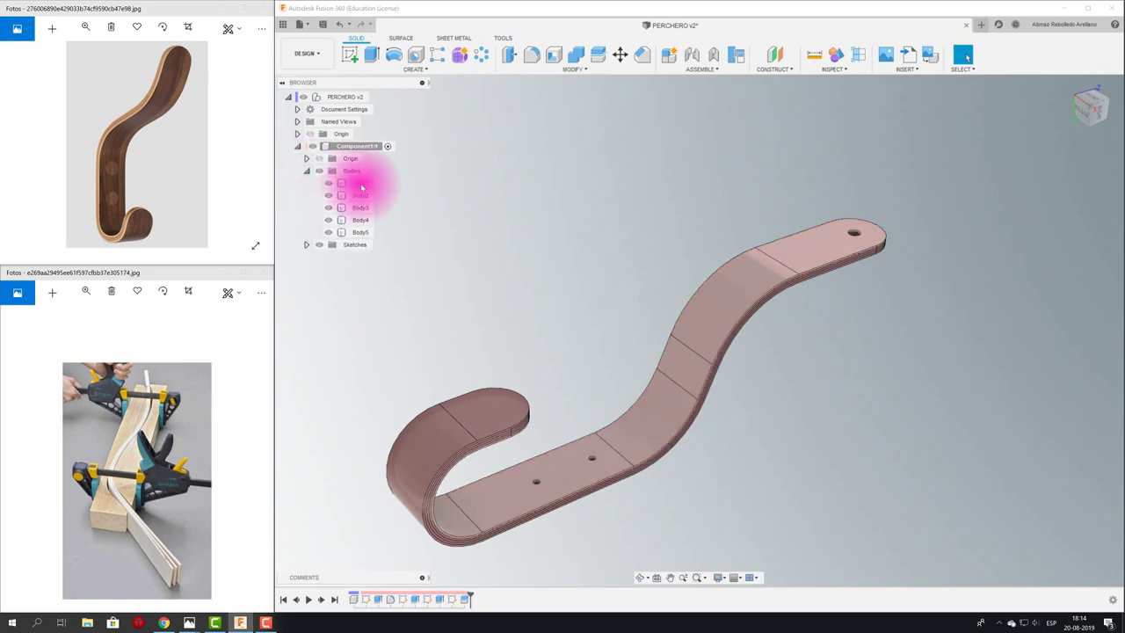
left_click(359, 183)
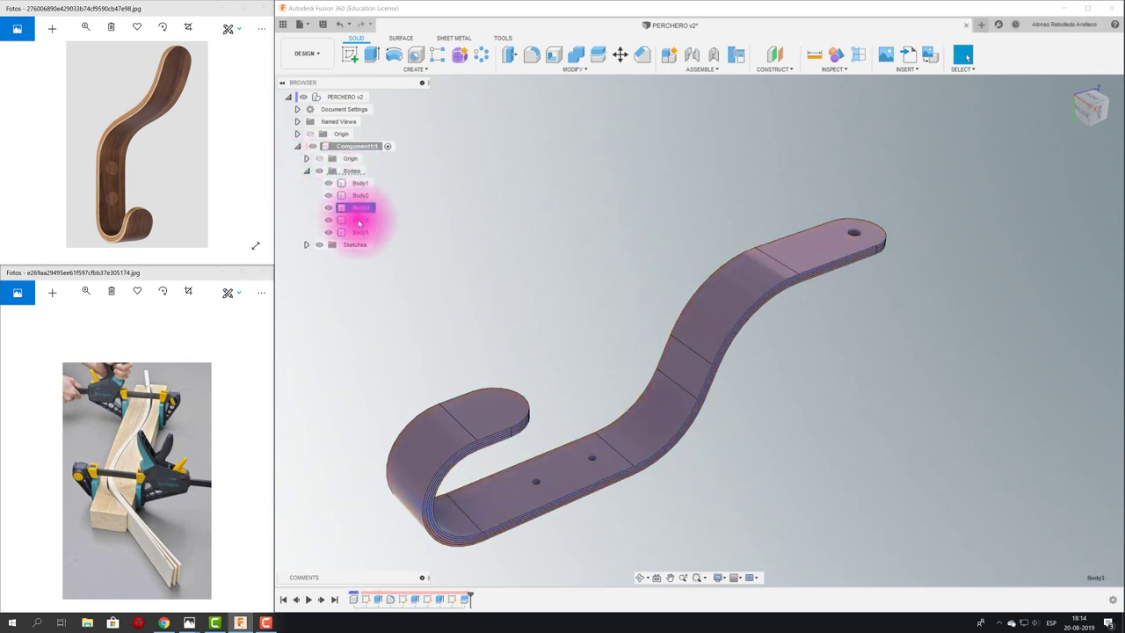
left_click(359, 232)
mouse_move(405, 182)
left_mouse_down()
mouse_move(348, 236)
mouse_move(359, 186)
left_mouse_up()
left_click(358, 233)
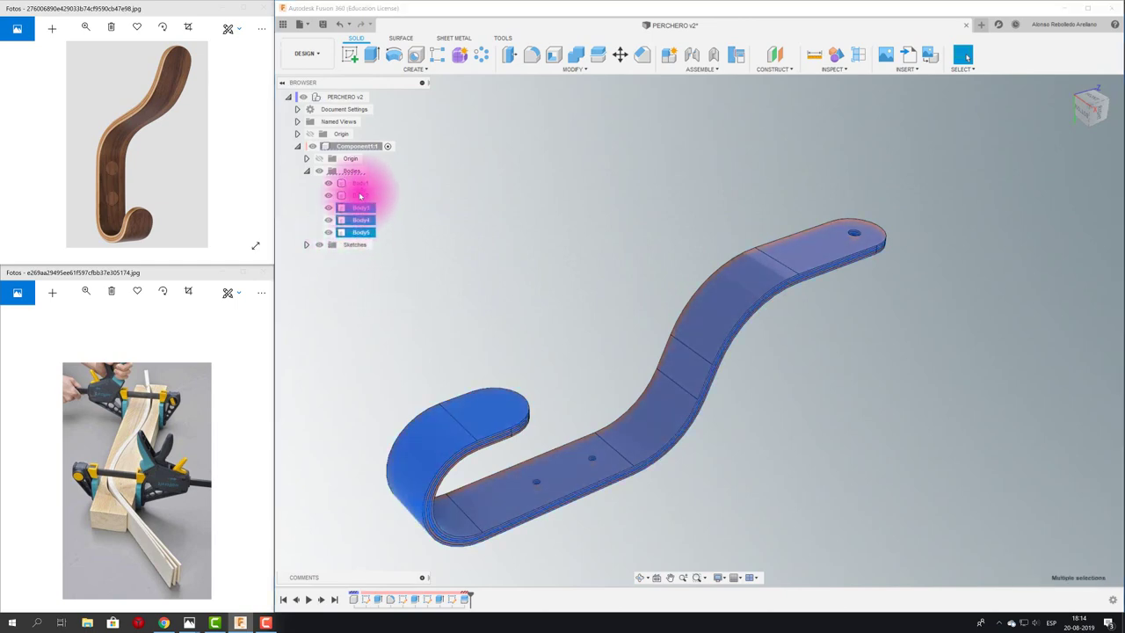
right_click(360, 185)
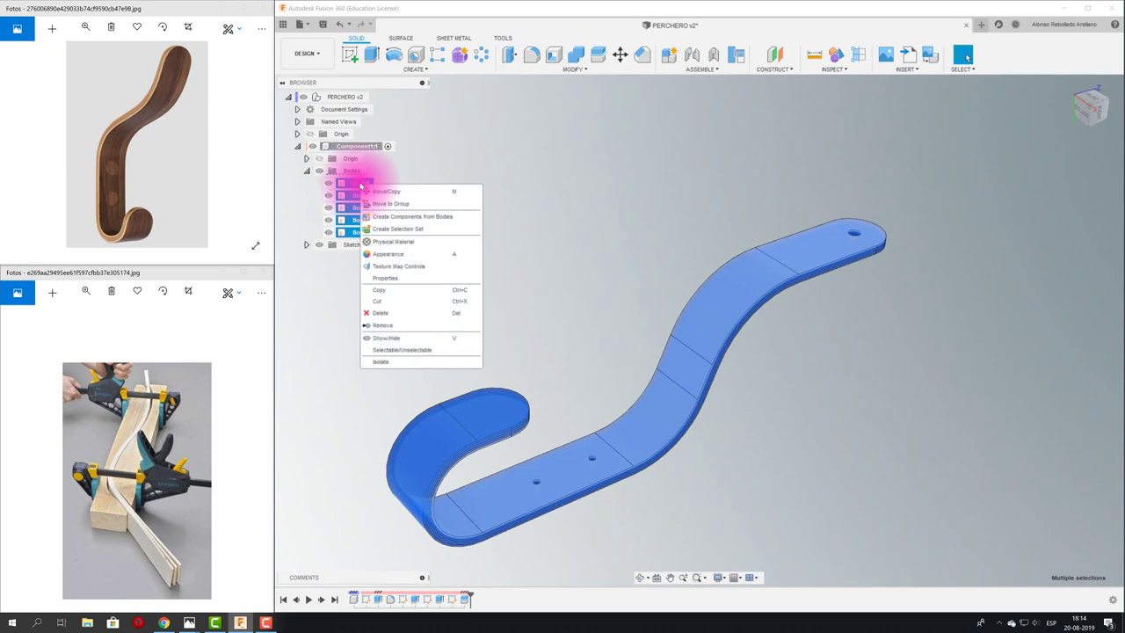
left_click(391, 217)
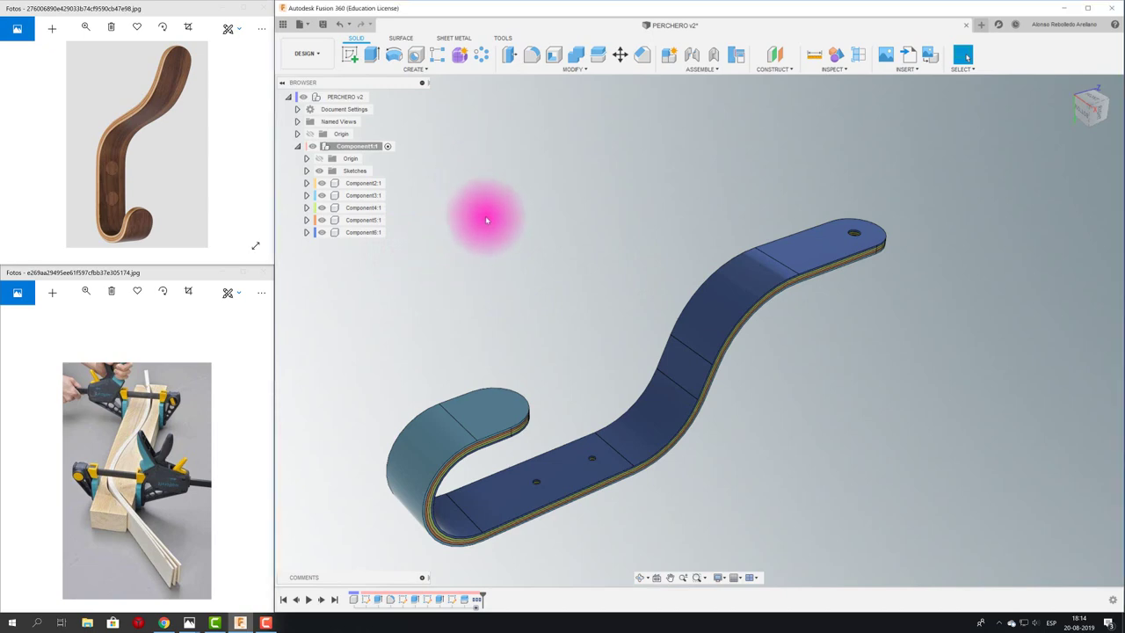
Orbit the hook to inspect its laminate layers, briefly hiding and reshowing Component1:1.
middle_click_drag(485, 215, 485, 219, "shift")
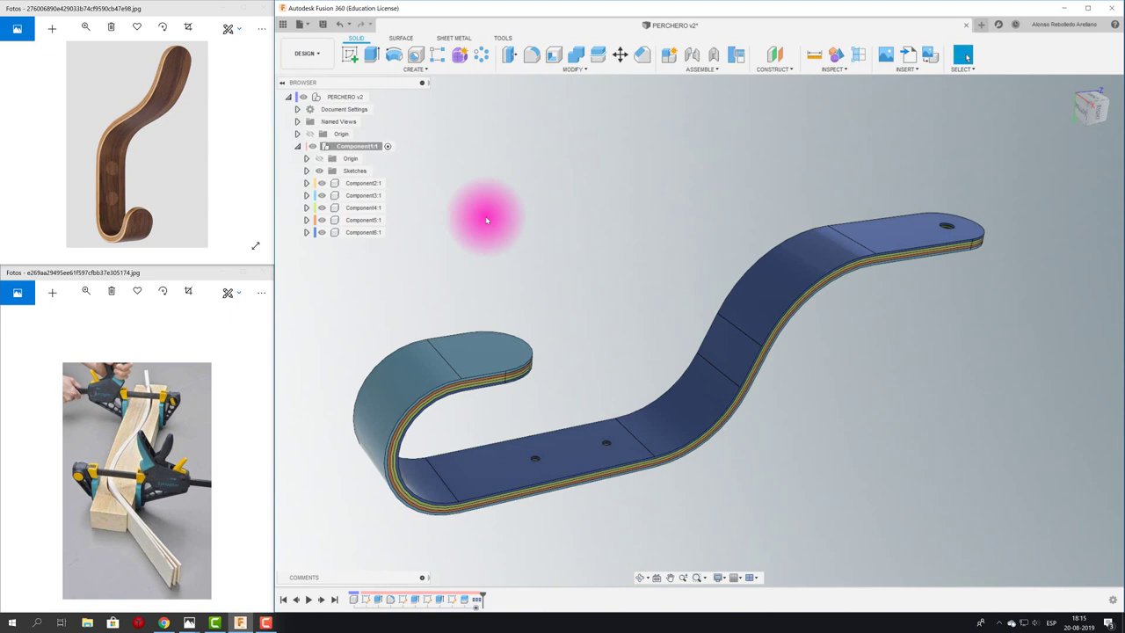
middle_click_drag(486, 220, 492, 191, "shift")
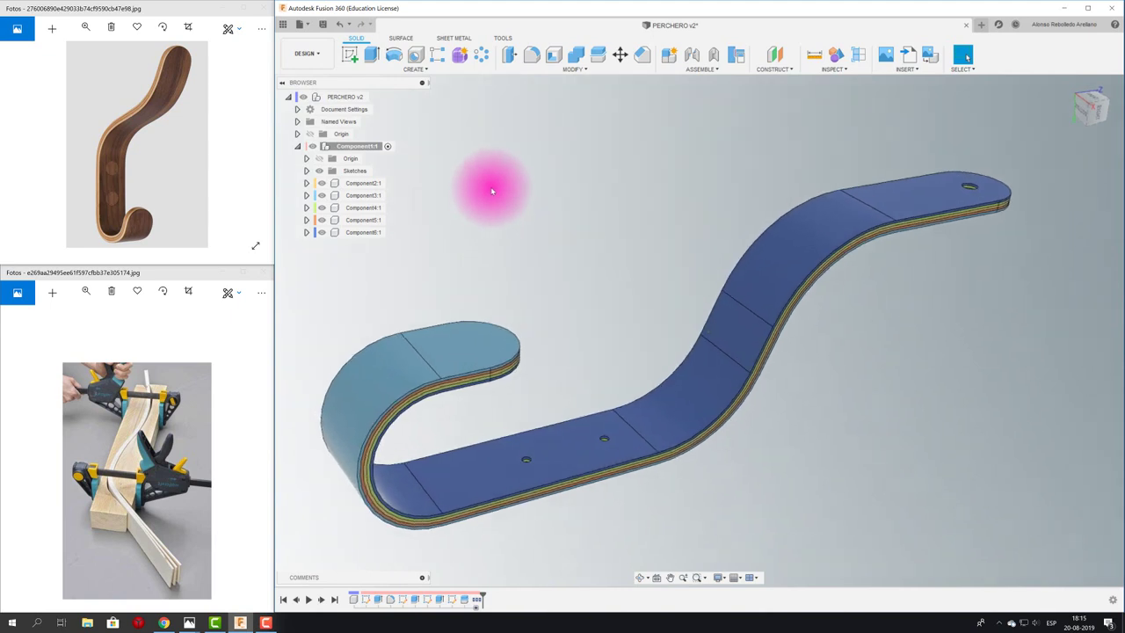
left_click(312, 147)
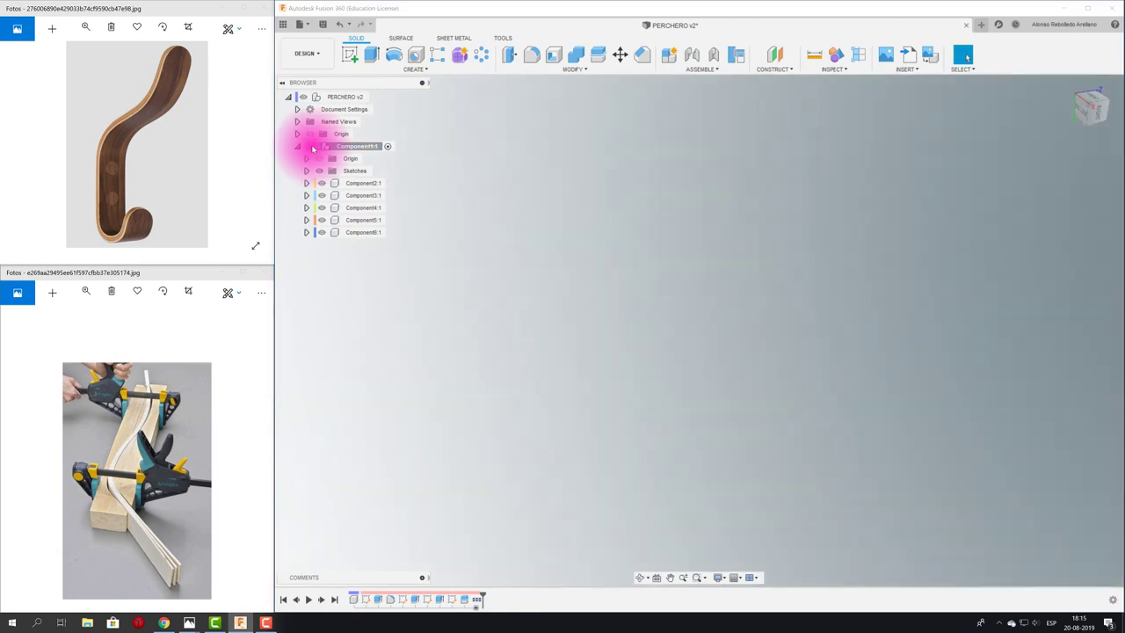
left_click(312, 148)
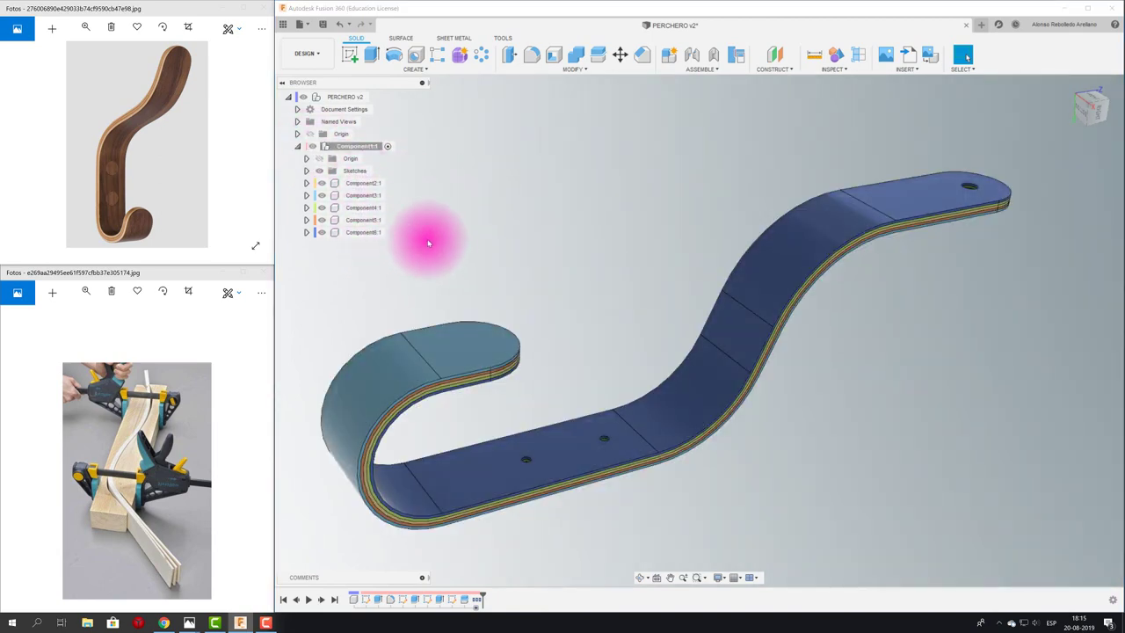
mouse_move(363, 183)
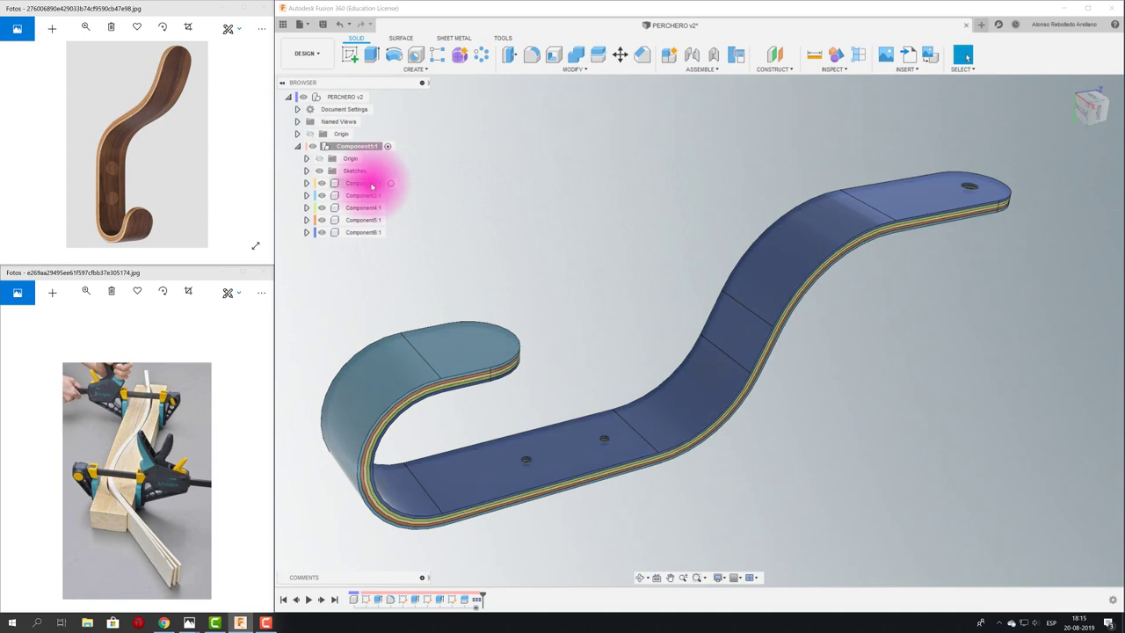
Move Component2:1 through Component6:1 up to the top-level PERCHERO v2 node.
left_click(367, 184)
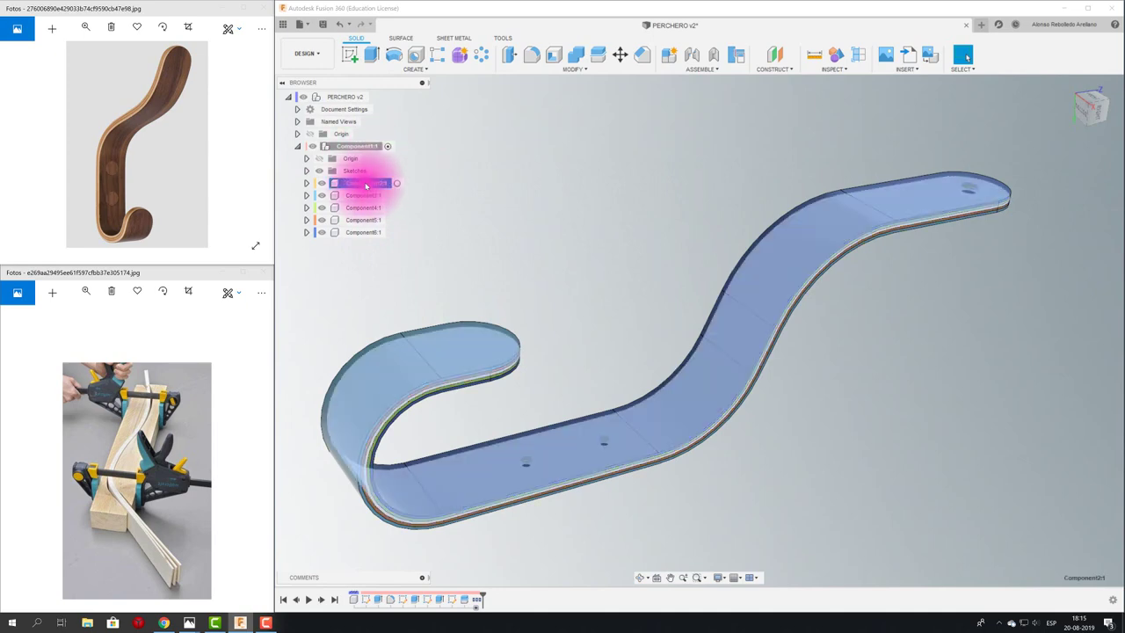
left_click(366, 195, "ctrl")
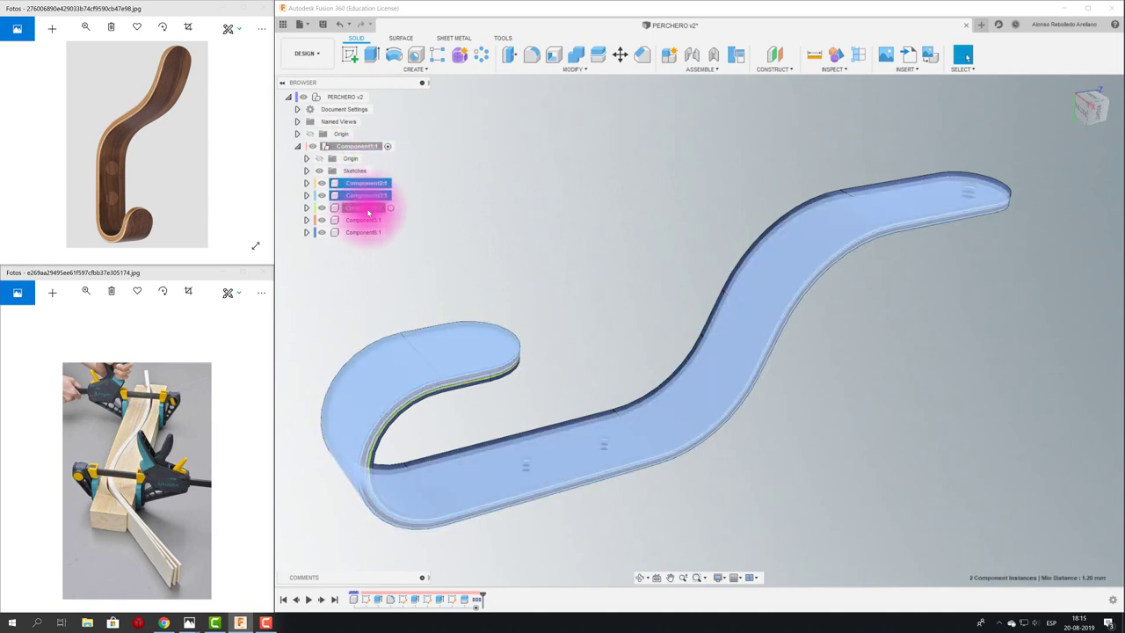
left_click(366, 207, "ctrl")
left_click(367, 220, "ctrl")
mouse_move(369, 232)
left_mouse_down("ctrl")
mouse_move(464, 183)
mouse_move(399, 96)
mouse_move(356, 96)
left_mouse_up("ctrl")
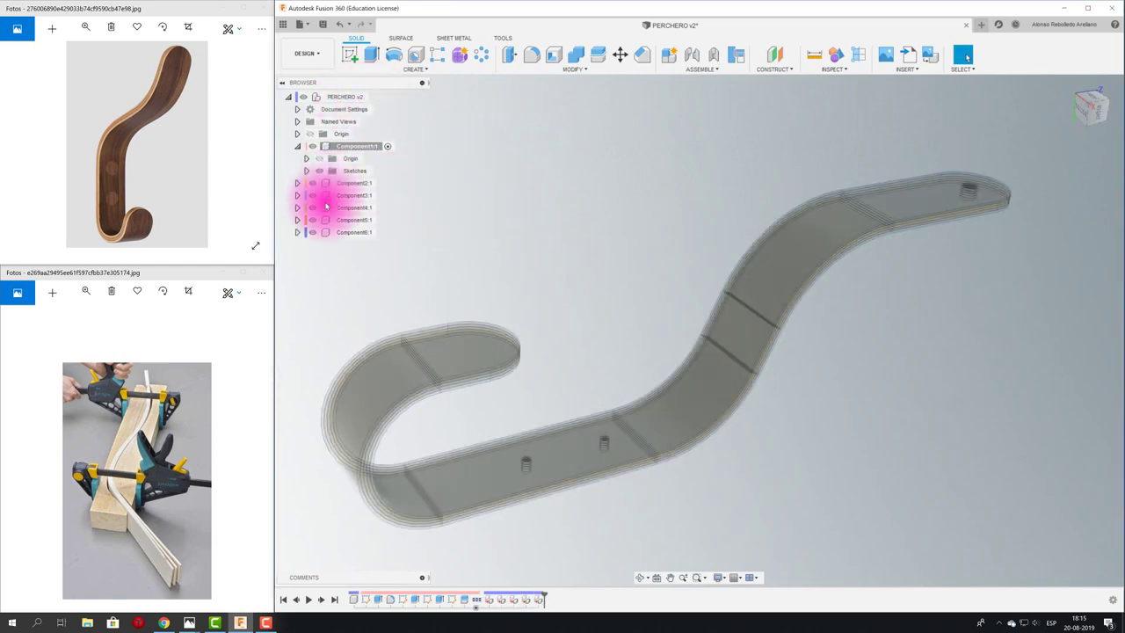
Delete Component1:1 and confirm the deletion.
double_click(355, 147)
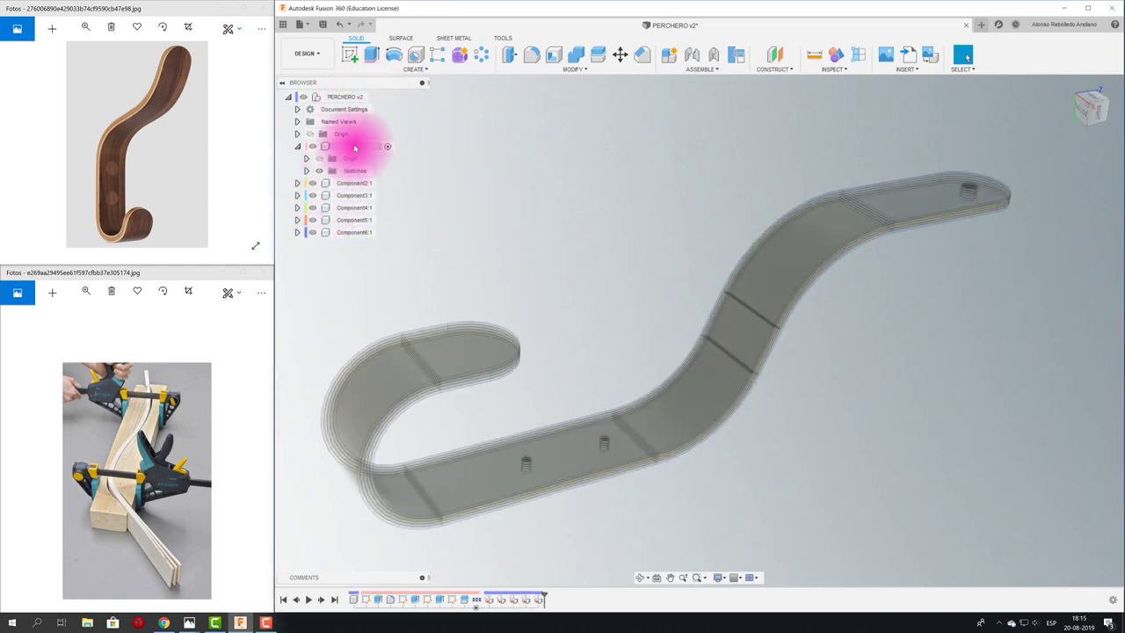
right_click(352, 147)
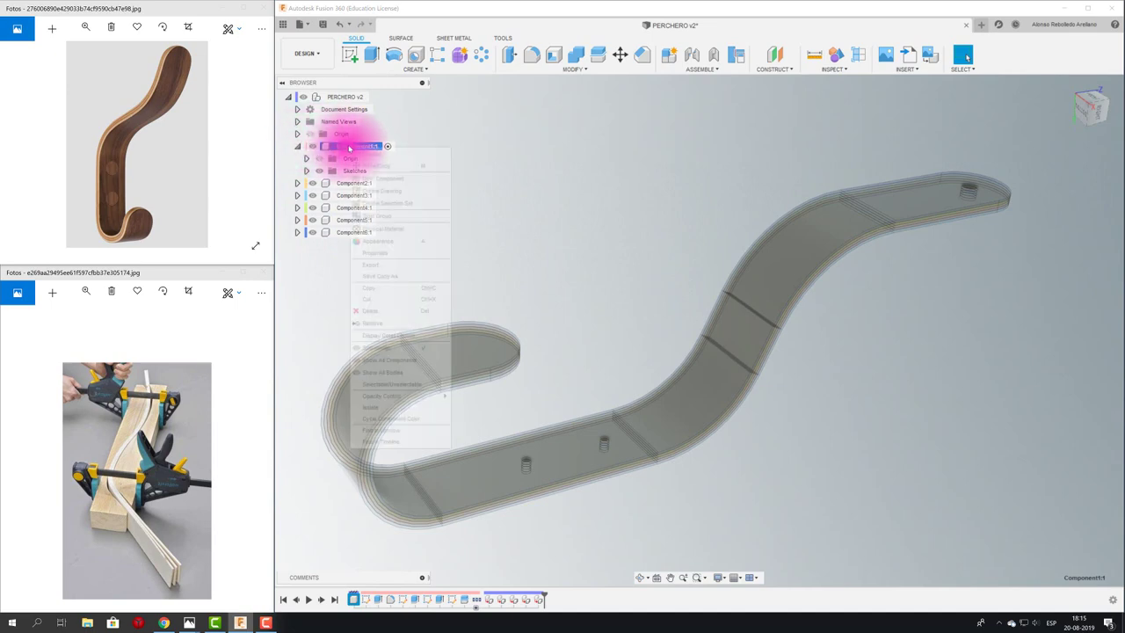
left_click(369, 310)
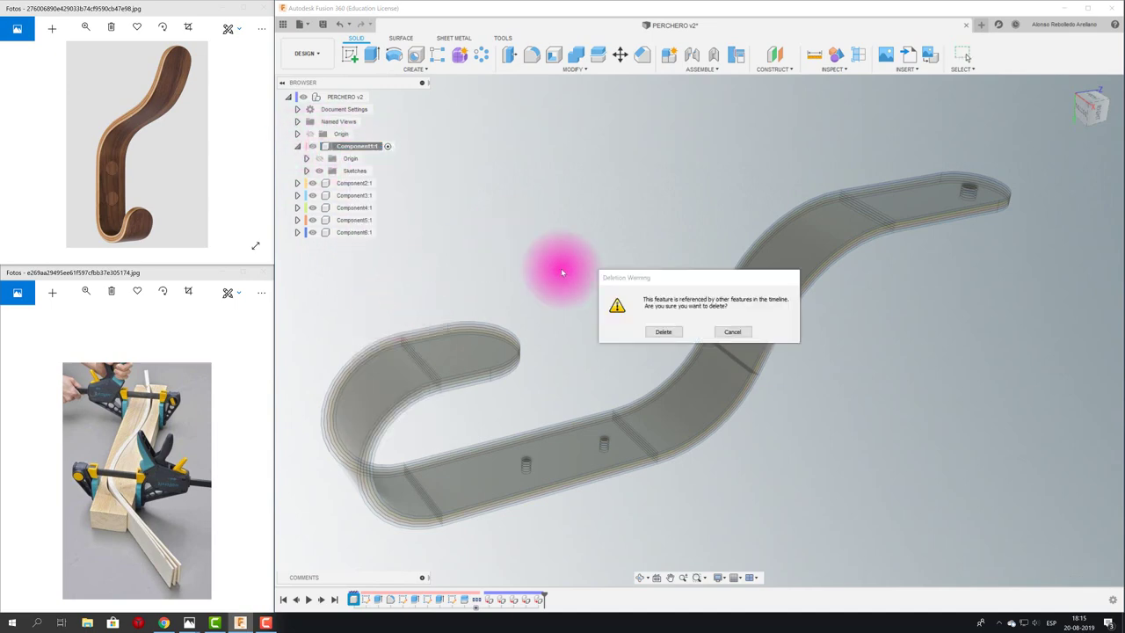
left_click(665, 333)
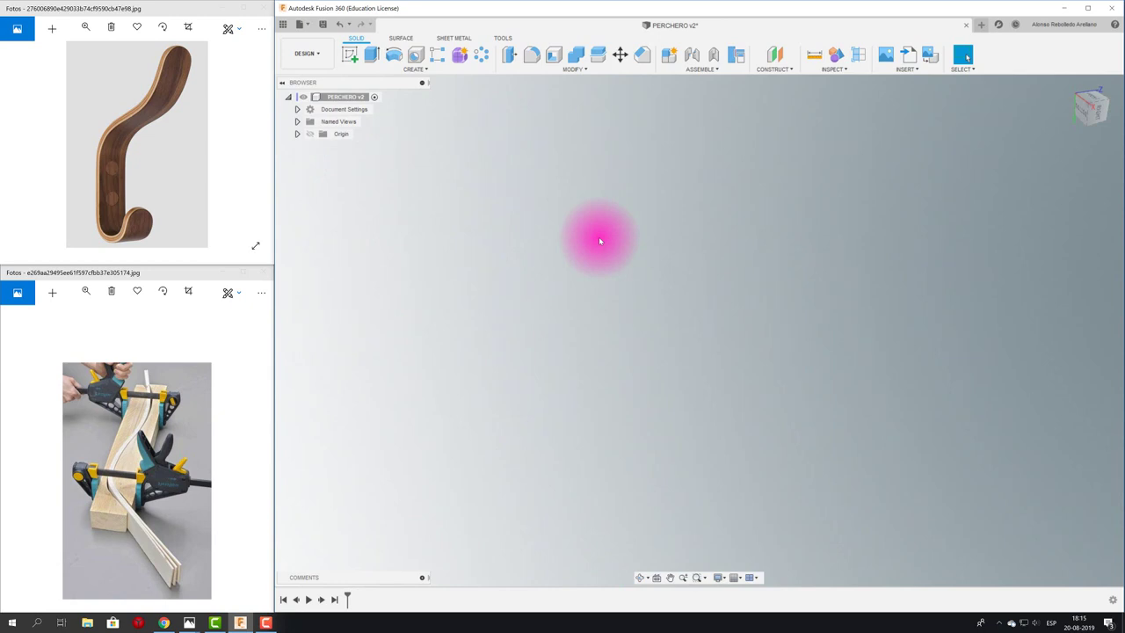
Undo the deletion and remove Component1:1 instead, keeping the five layer components.
key("ctrl+z")
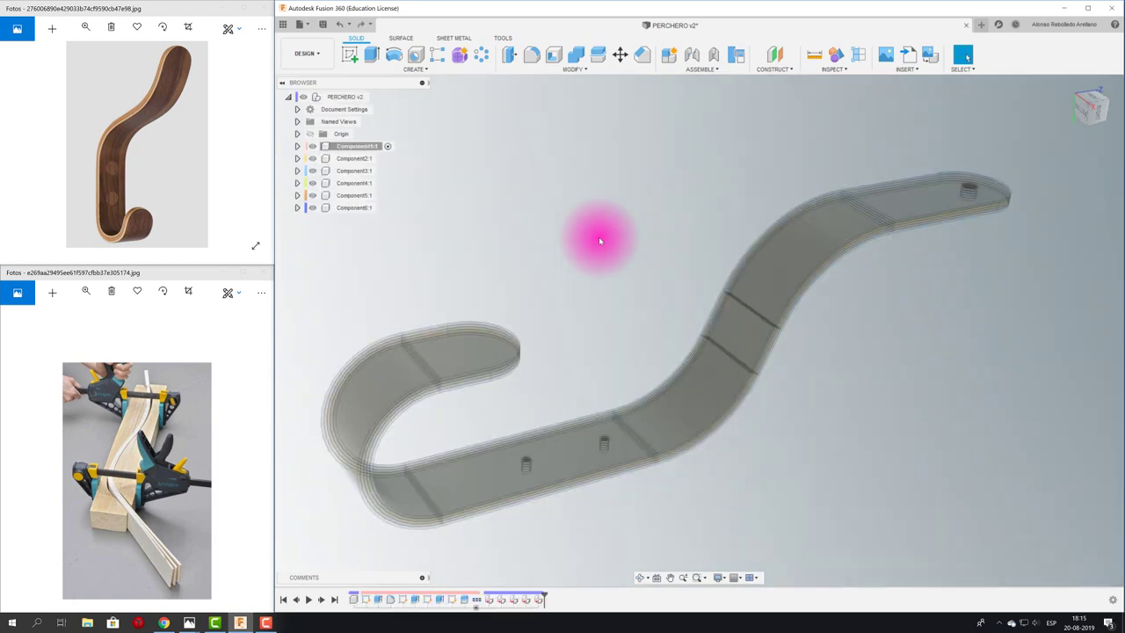
right_click(368, 148)
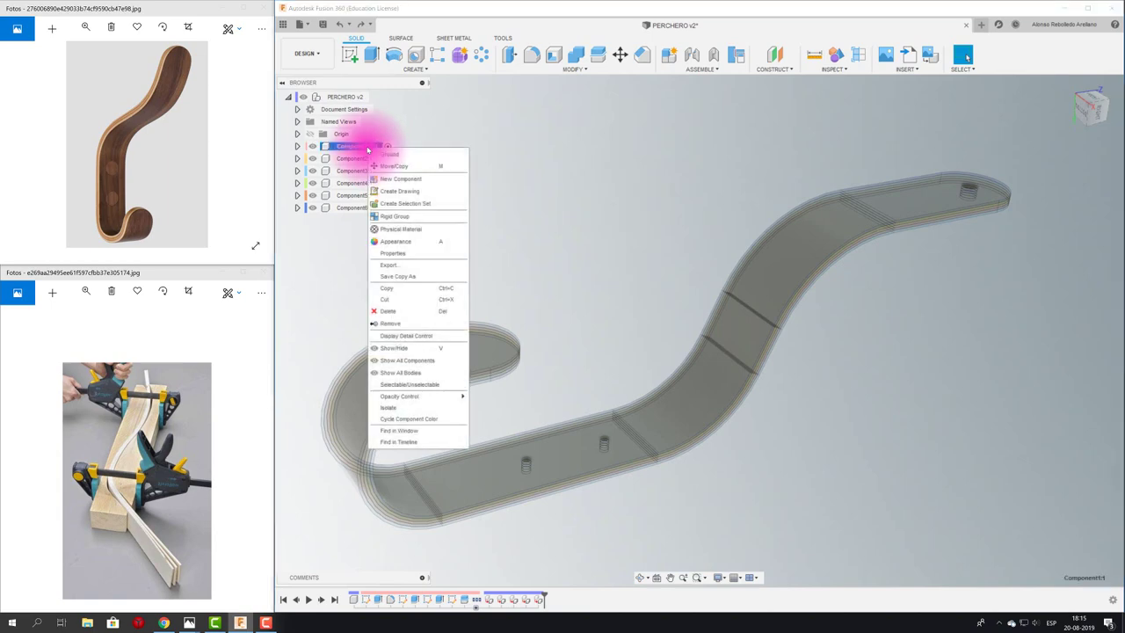
left_click(414, 326)
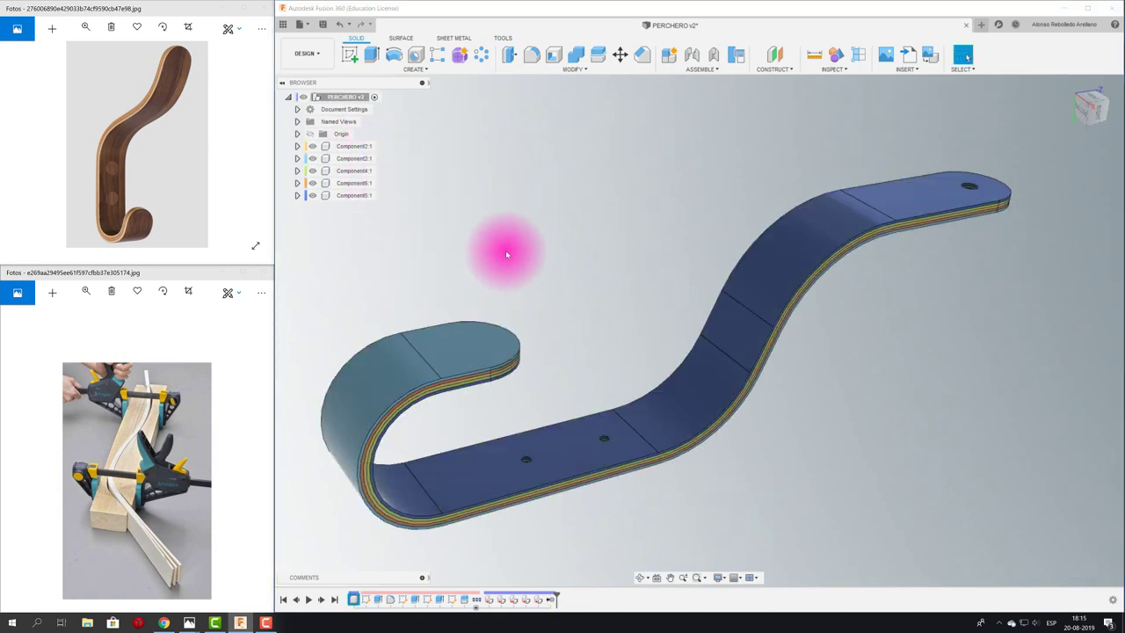
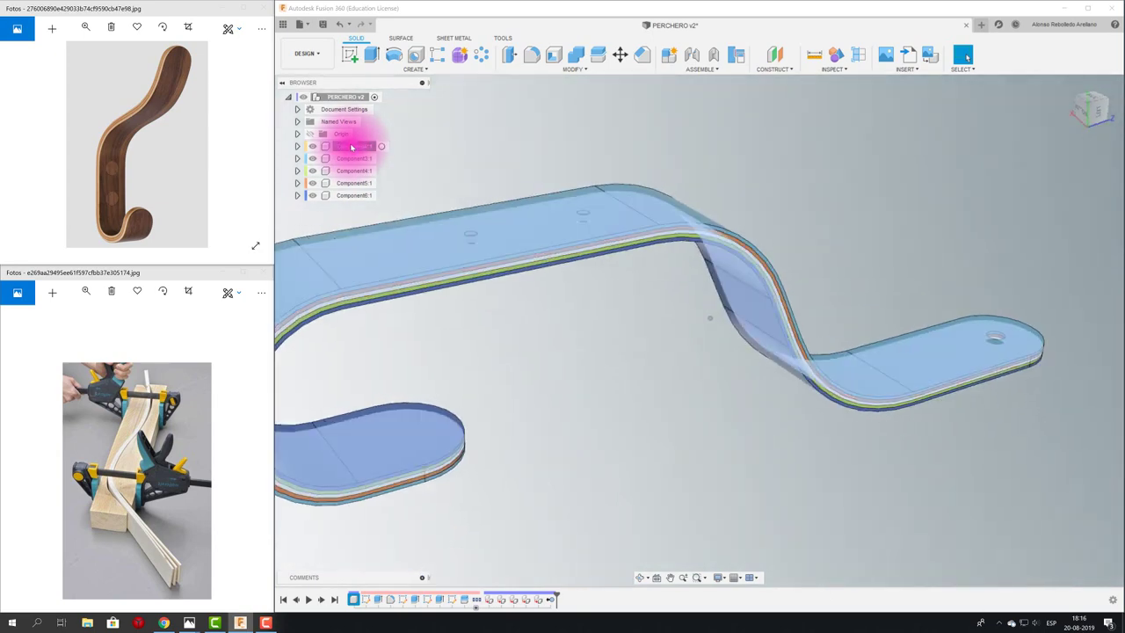
Inspect the ply stack by selecting Component2:1 and orbiting, undoing an accidental ply move.
left_click(352, 146)
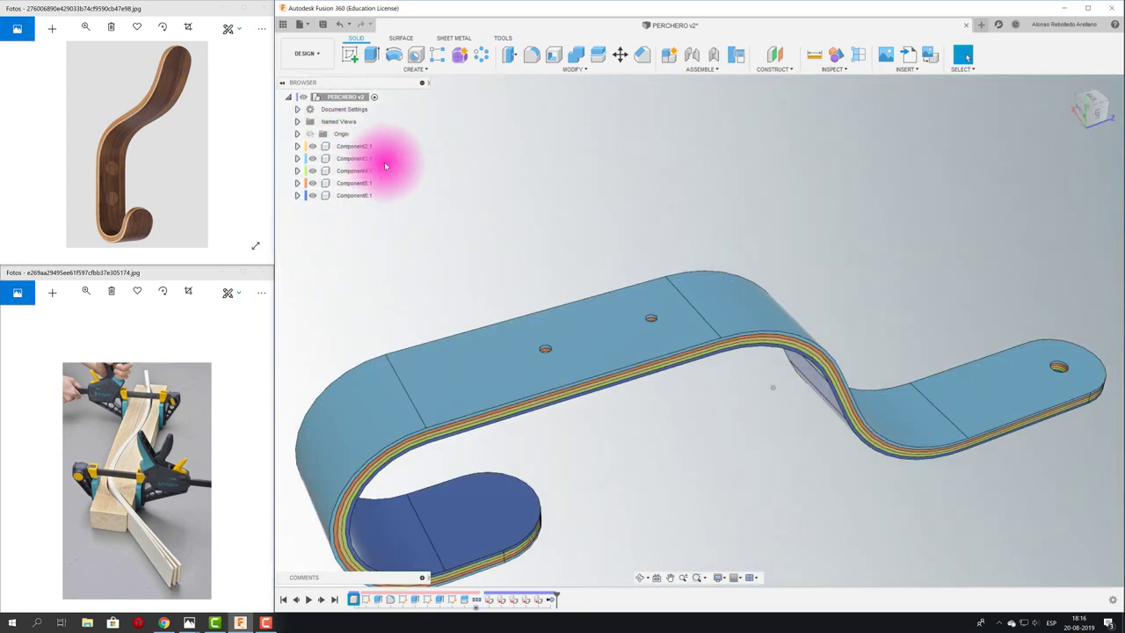
left_click(645, 221)
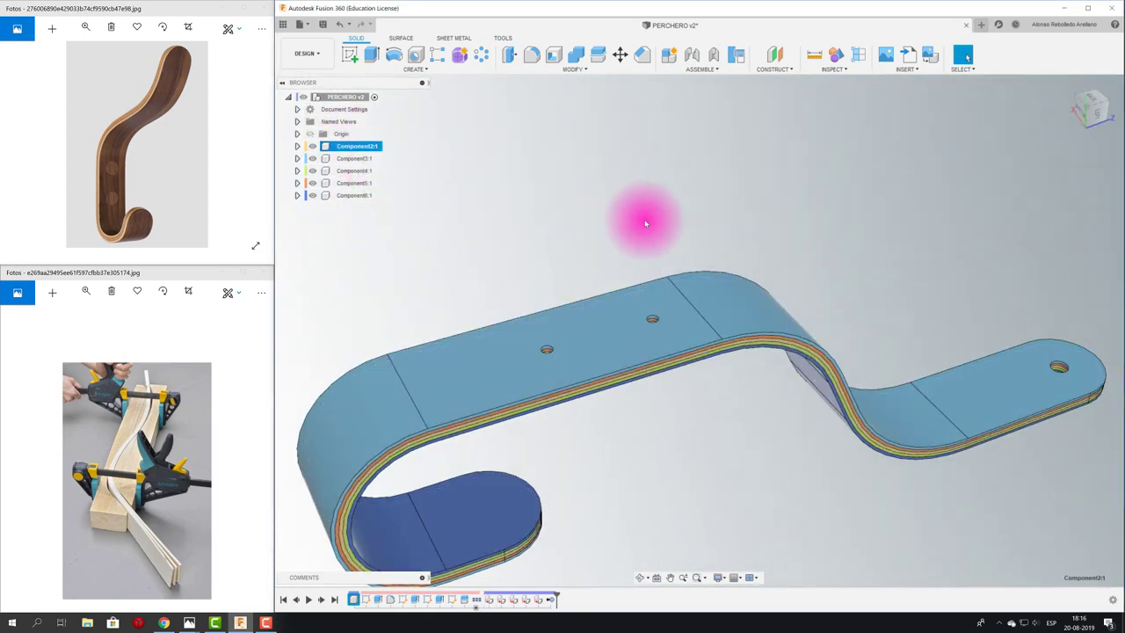
mouse_move(653, 270)
middle_mouse_down("shift")
mouse_move(635, 319)
mouse_move(603, 301)
middle_mouse_up("shift")
mouse_move(603, 301)
left_mouse_down()
mouse_move(627, 326)
mouse_move(604, 294)
mouse_move(630, 359)
mouse_move(607, 325)
left_mouse_up()
key("ctrl+z")
key("ctrl+z")
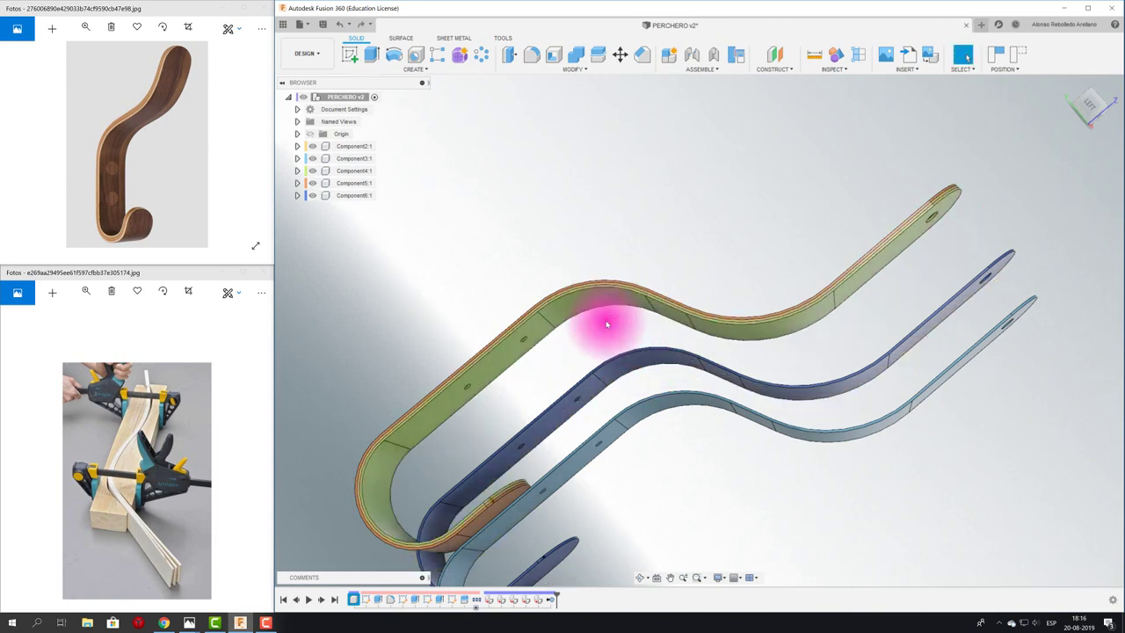
key("ctrl+z")
key("ctrl+z")
mouse_move(606, 325)
middle_mouse_down("shift")
mouse_move(553, 264)
mouse_move(732, 270)
mouse_move(788, 229)
middle_mouse_up("shift")
scroll(552, 273, "up", 5)
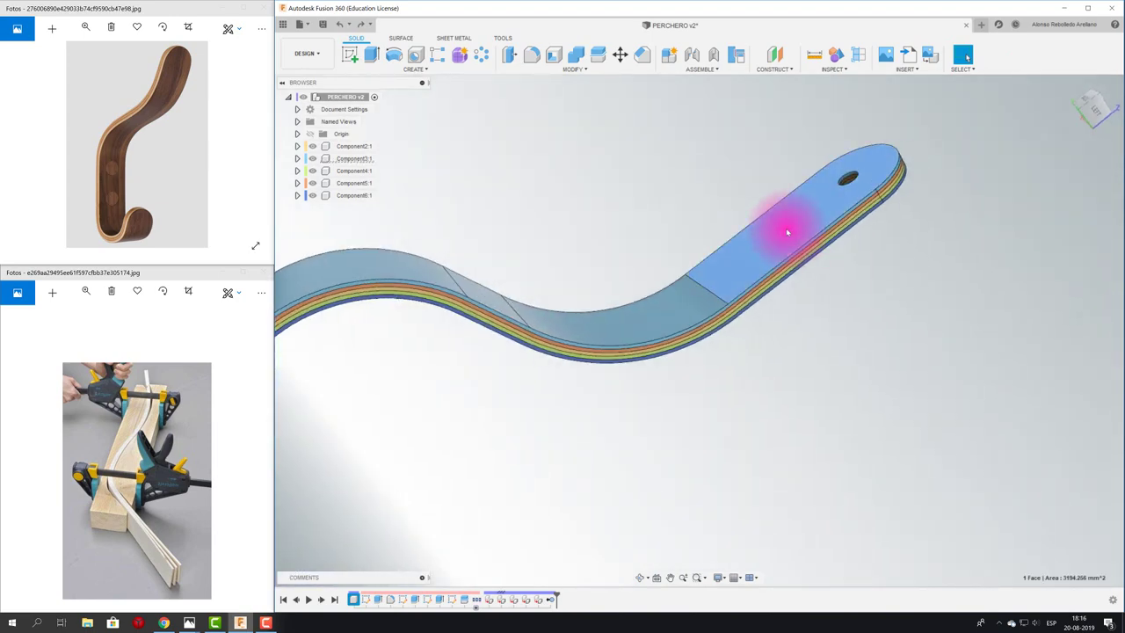
left_click(786, 227)
Rename Component3:1 to LAMINA 1.
left_click(370, 160)
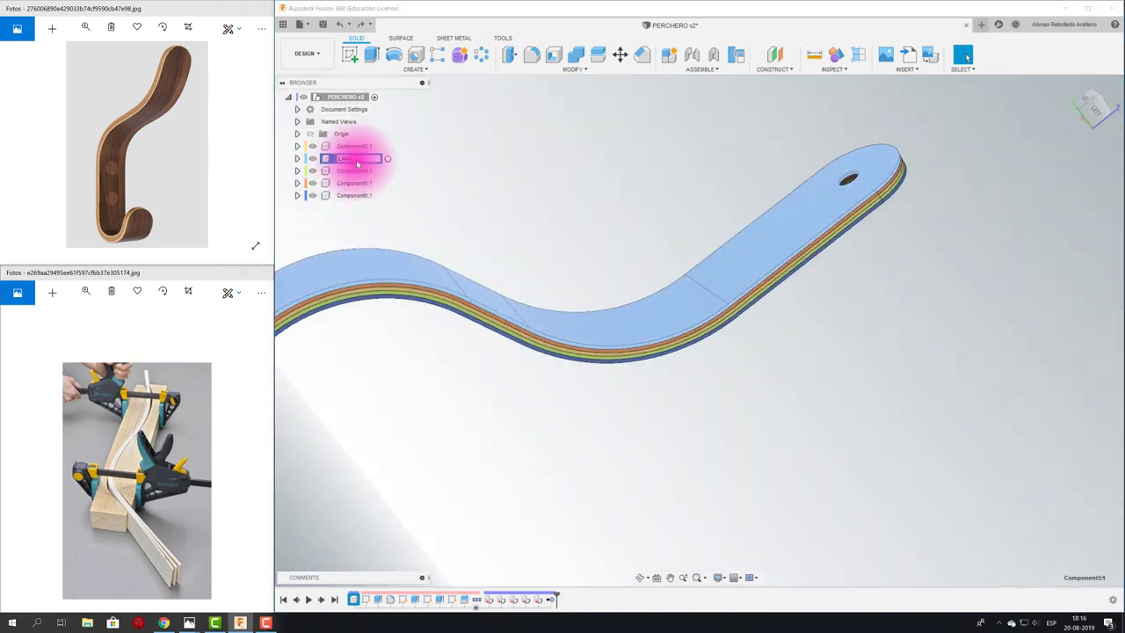
left_click(499, 172)
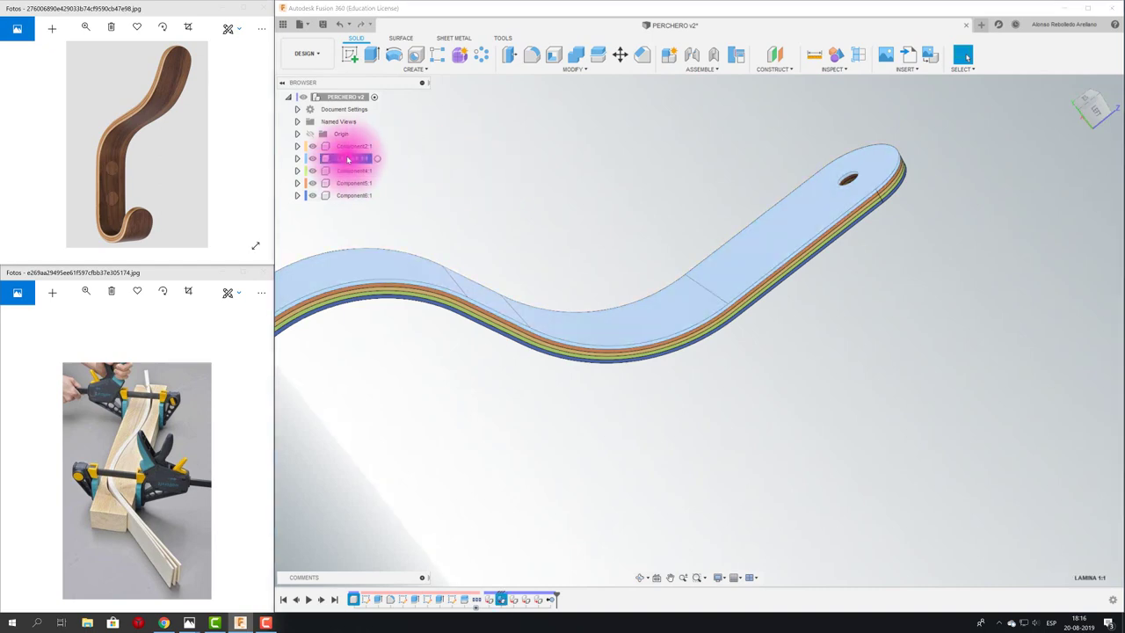
right_click(348, 160)
left_click(518, 167)
scroll(997, 128, "up", 3)
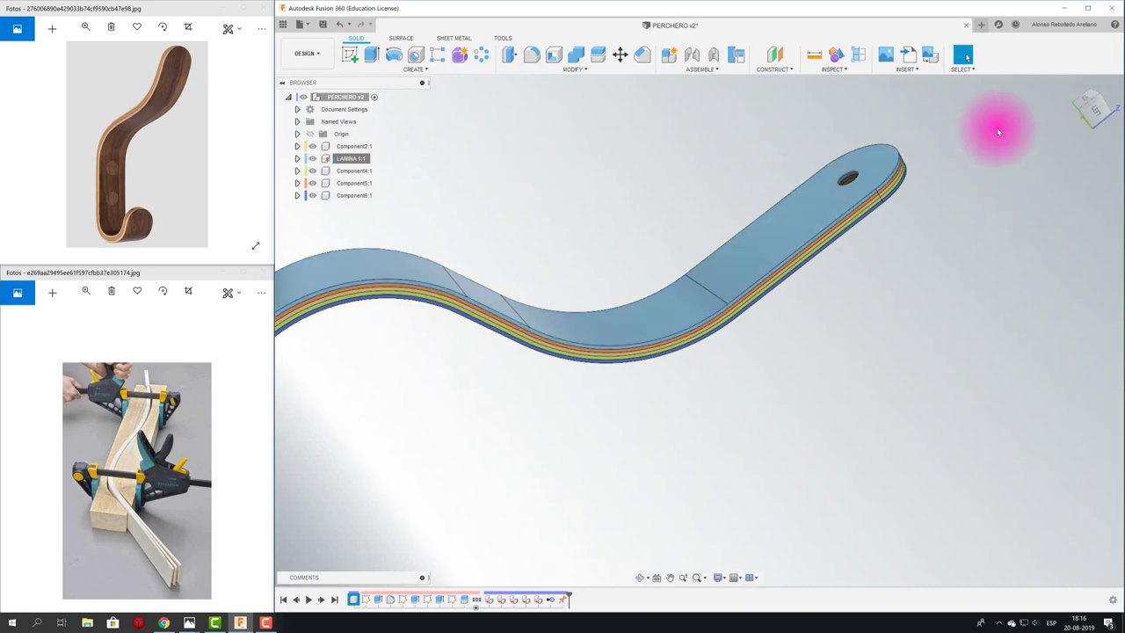
scroll(928, 135, "up", 3)
scroll(792, 217, "up", 3)
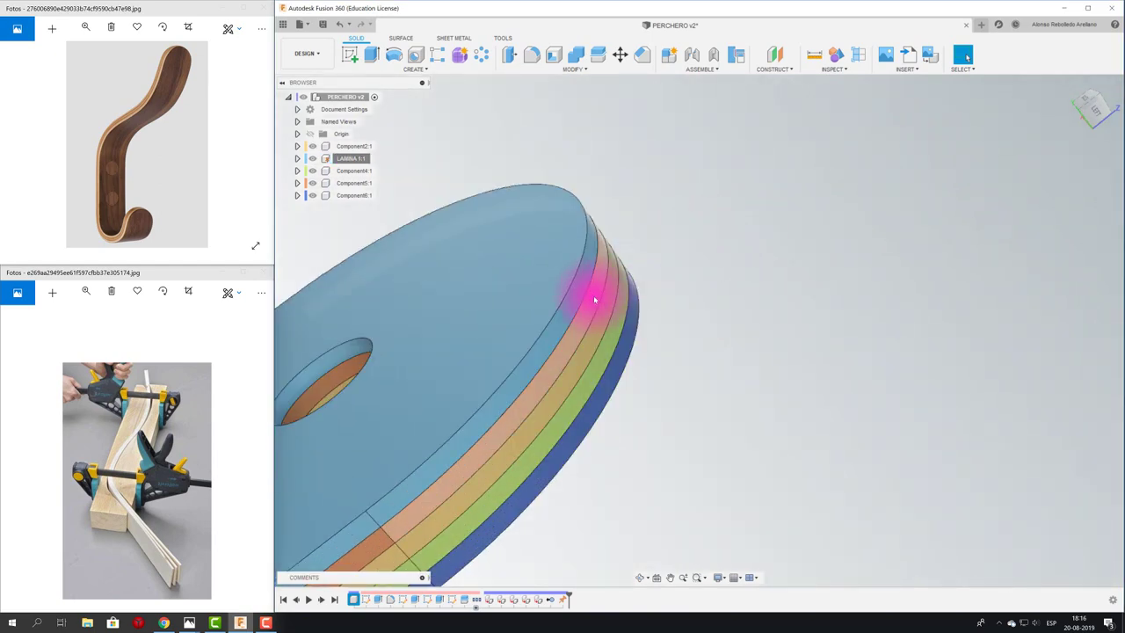
Rename Component5:1 to LAMINA 2 and Component2:1 to LAMINA 3.
left_click(364, 183)
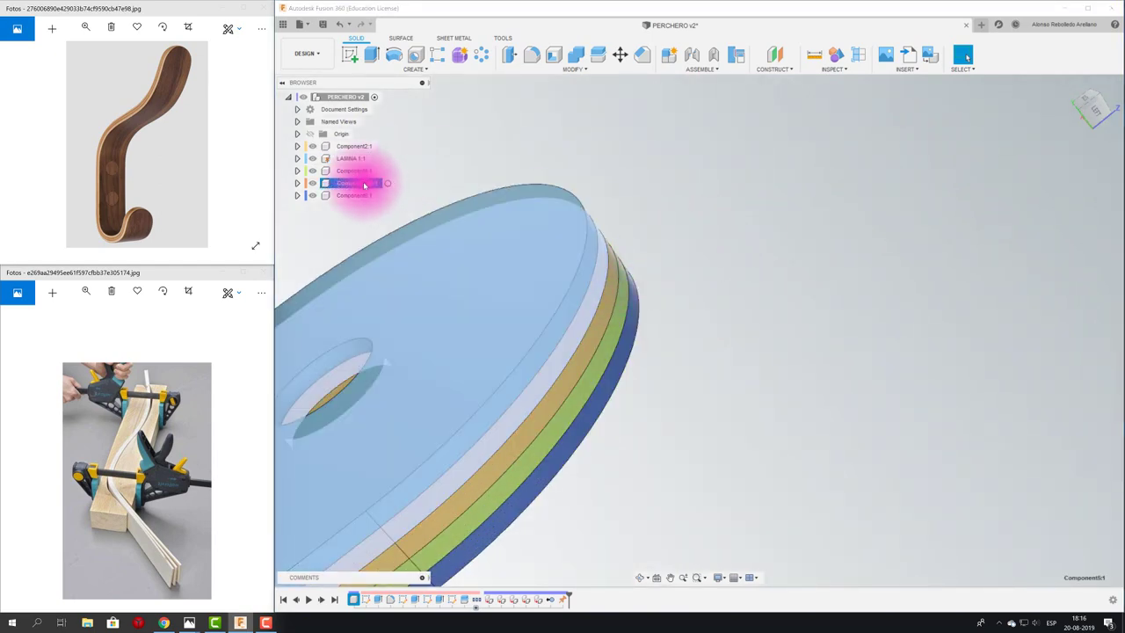
left_click(365, 183)
type("LAMINA 2")
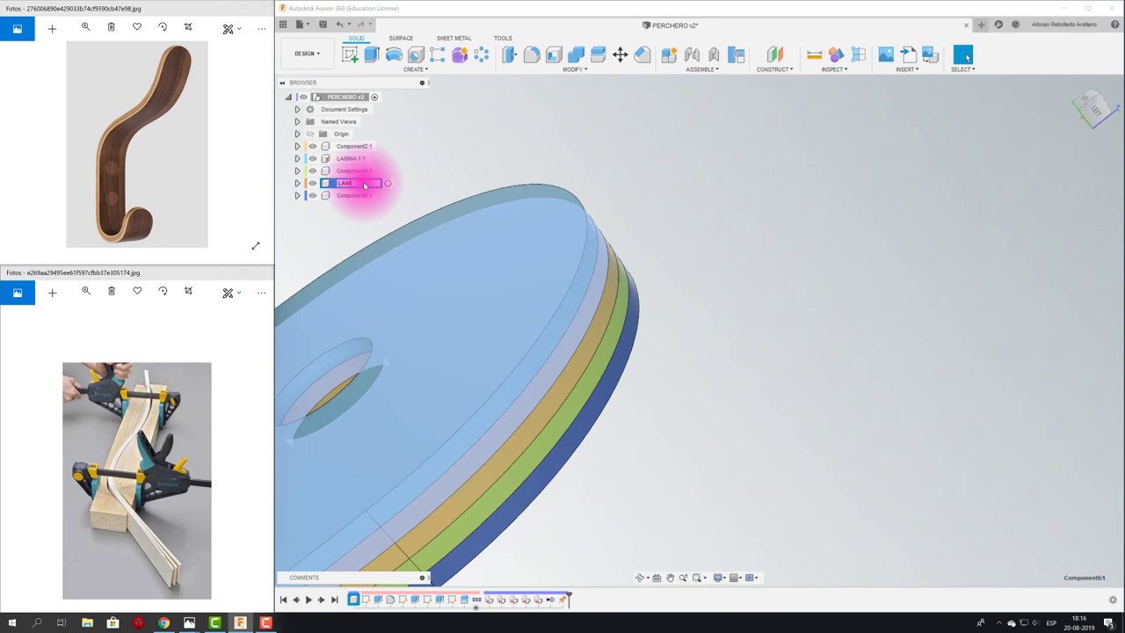
left_click(519, 145)
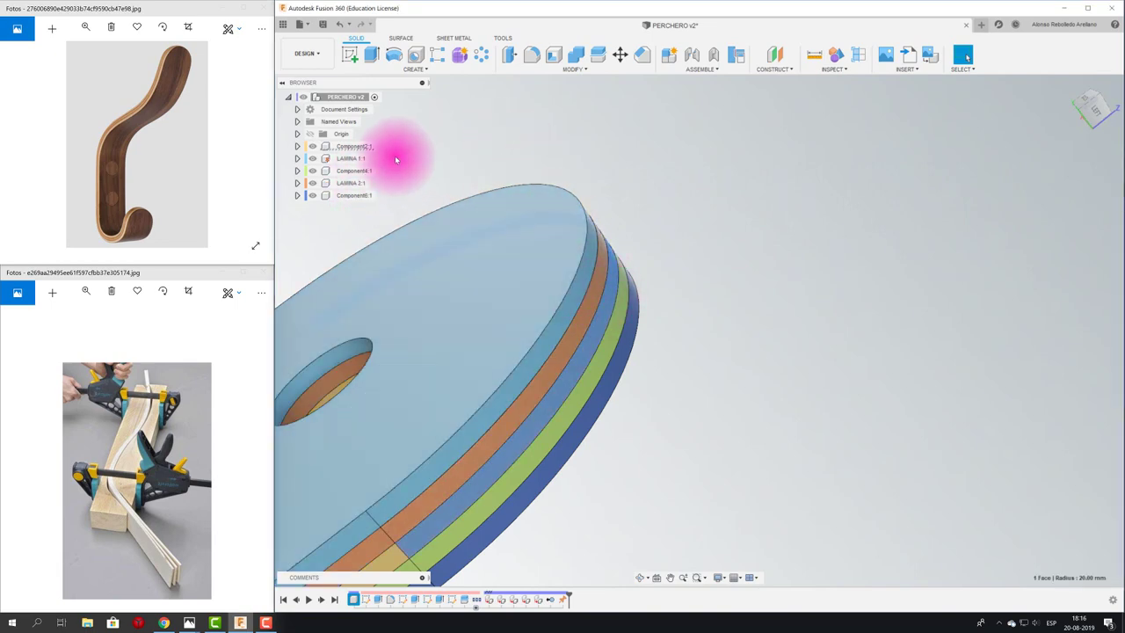
left_click(356, 146)
type("LAMINA 3")
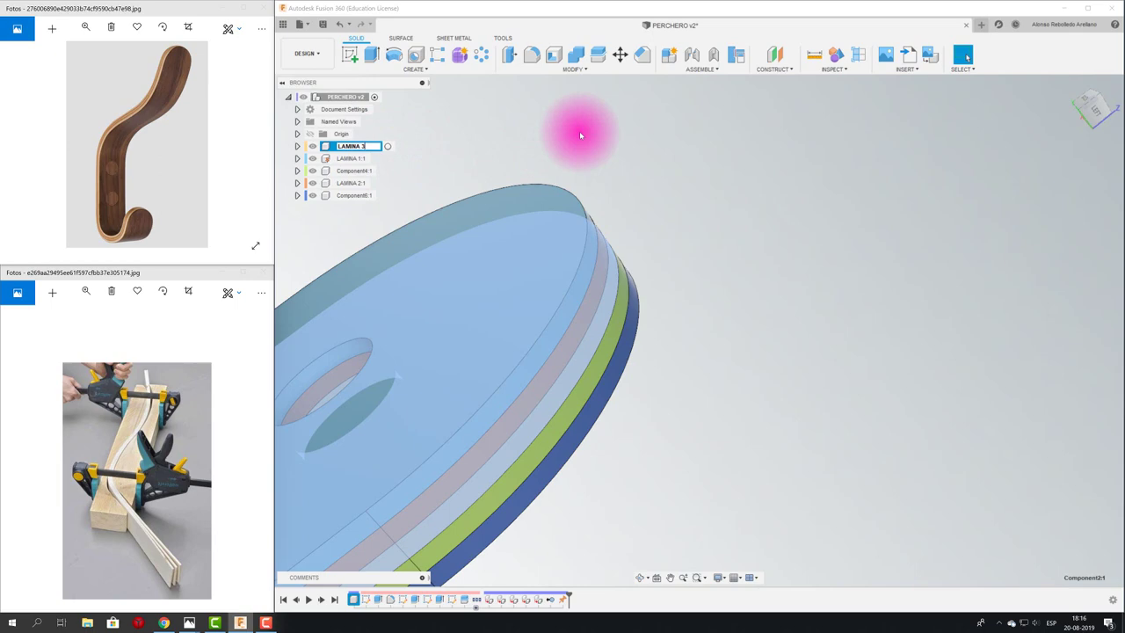
left_click(595, 130)
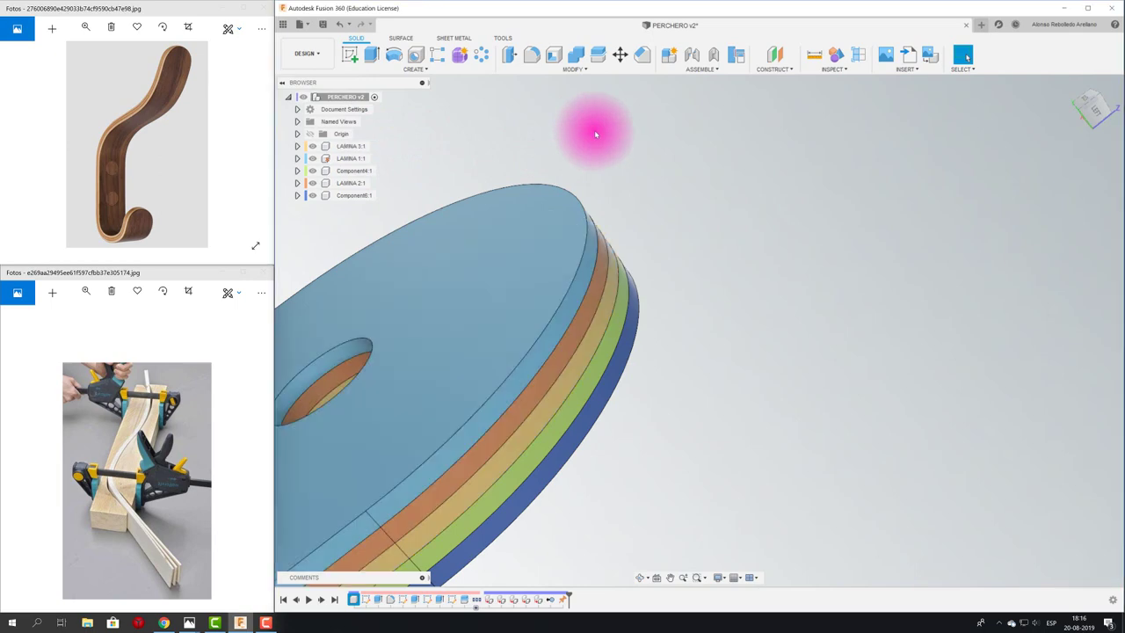
Rename Component4:1 to LAMINA 4 and Component6:1 to LAMINA 5.
left_click(359, 171)
left_click(361, 173)
type("LAMINA 4")
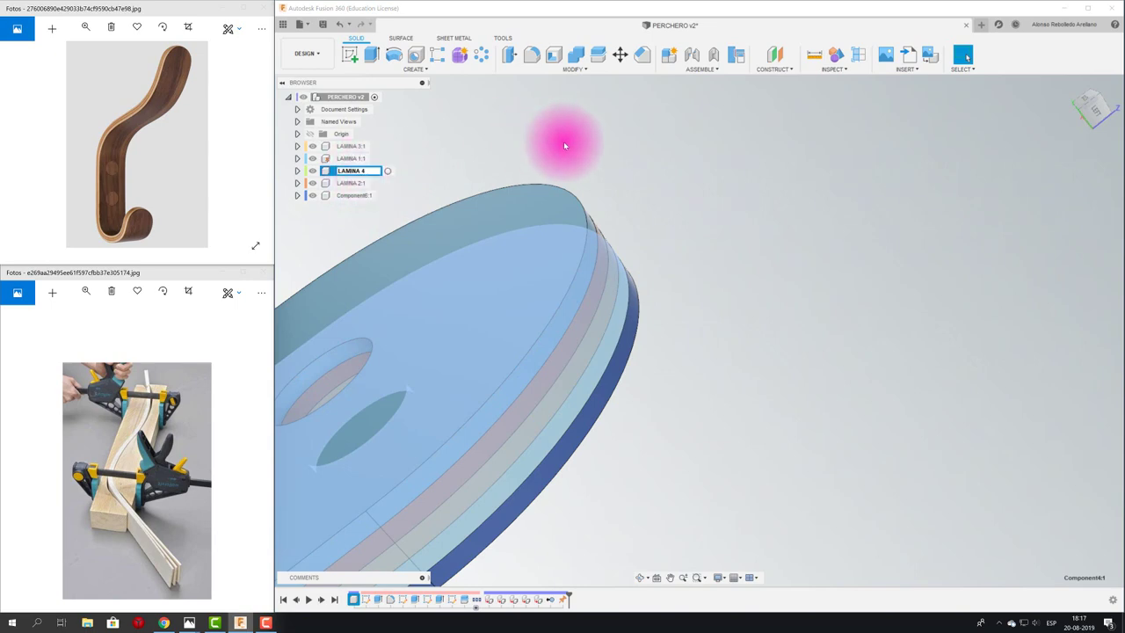
left_click(564, 141)
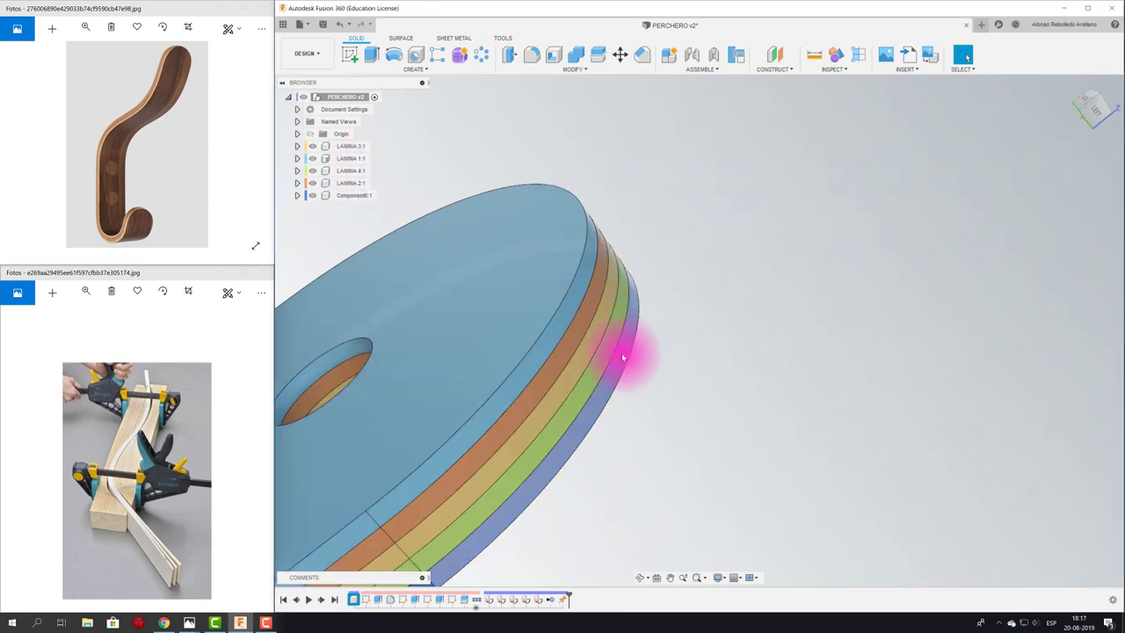
left_click(355, 195)
left_click(357, 196)
type("LAMINA 5")
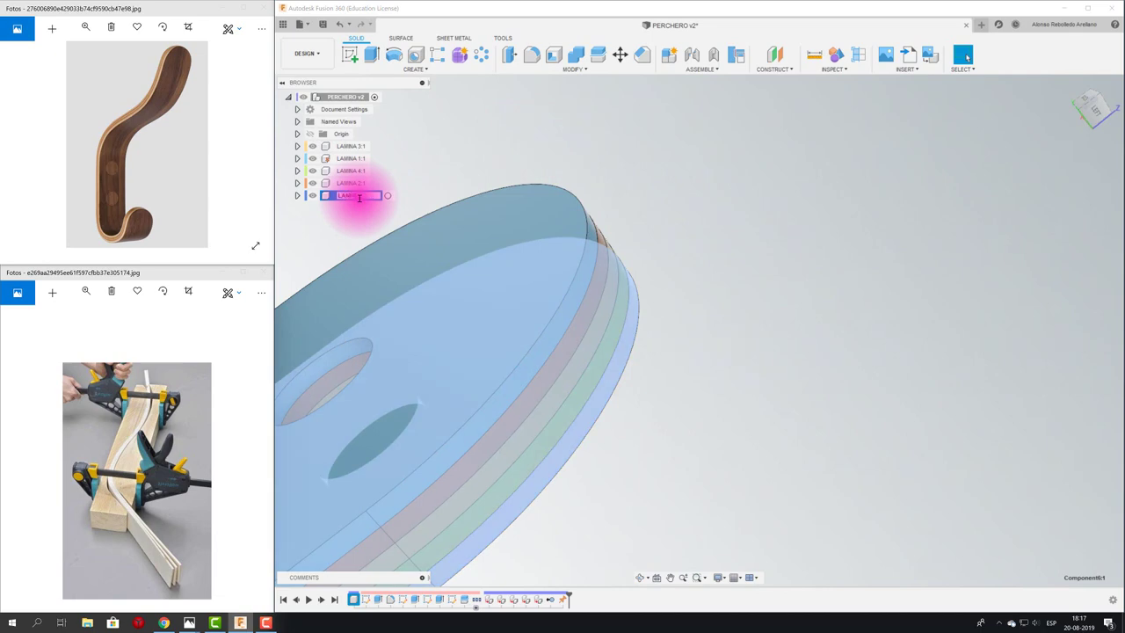
left_click(496, 136)
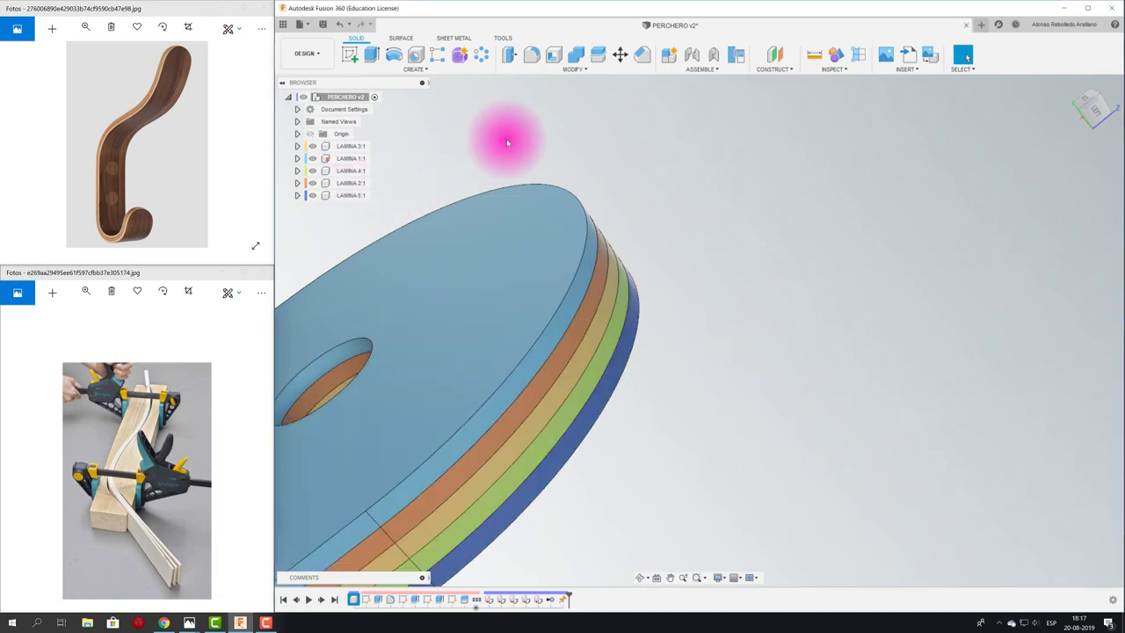
scroll(721, 230, "down", 1)
scroll(743, 257, "up", 1)
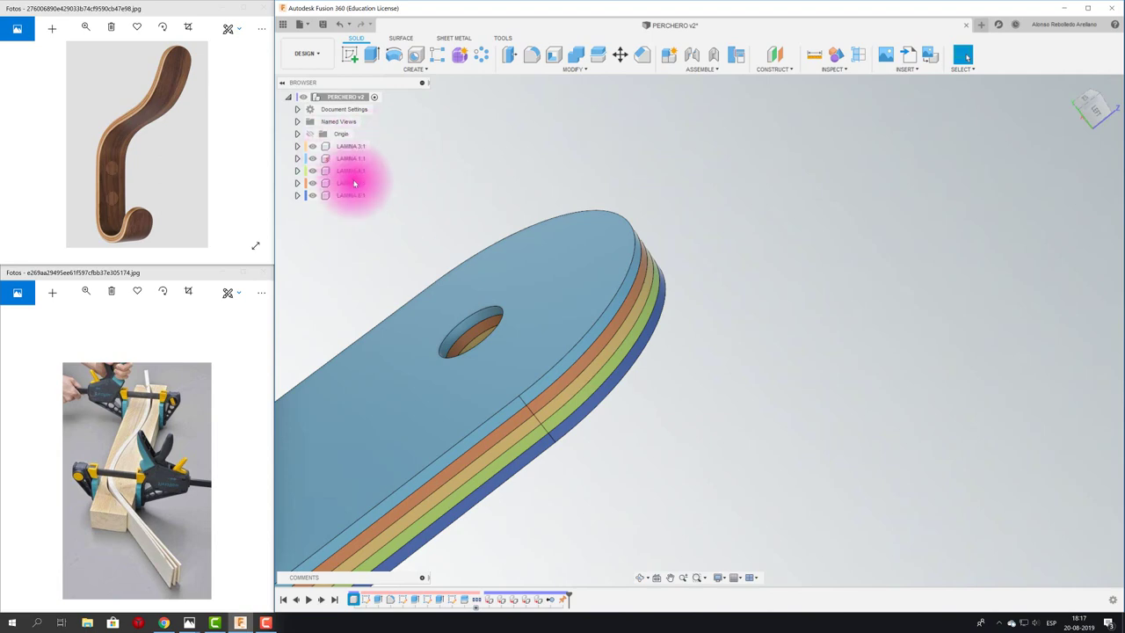
scroll(498, 164, "up", 3)
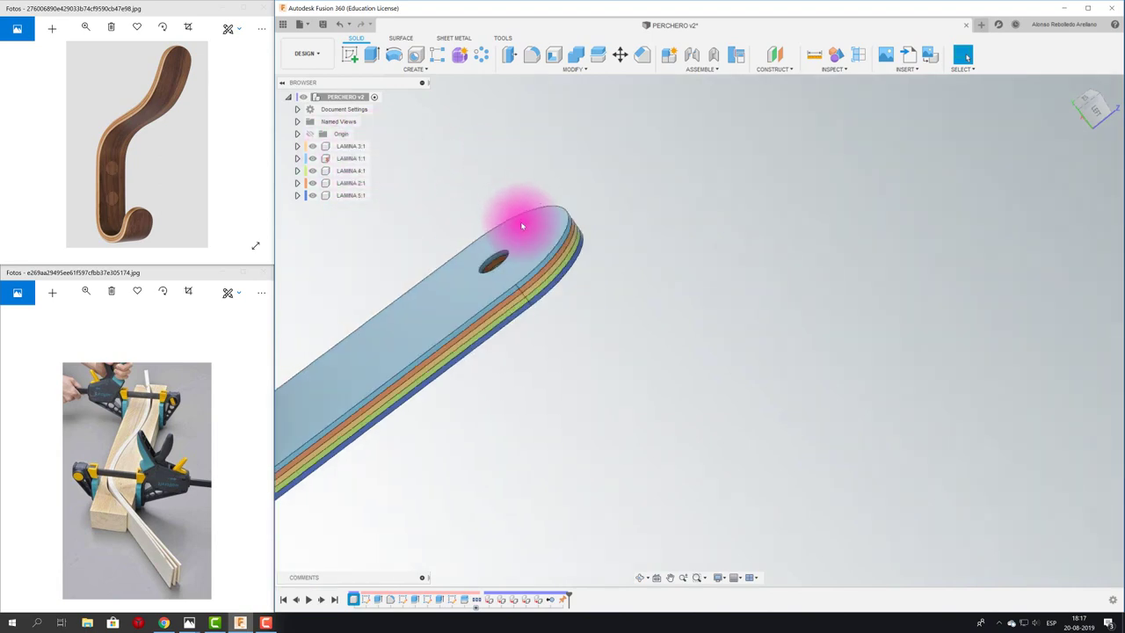
scroll(520, 221, "up", 2)
middle_click_drag(593, 352, 832, 322)
mouse_move(711, 251)
middle_mouse_down("shift")
mouse_move(635, 304)
mouse_move(498, 349)
mouse_move(496, 395)
mouse_move(530, 464)
mouse_move(516, 522)
middle_mouse_up("shift")
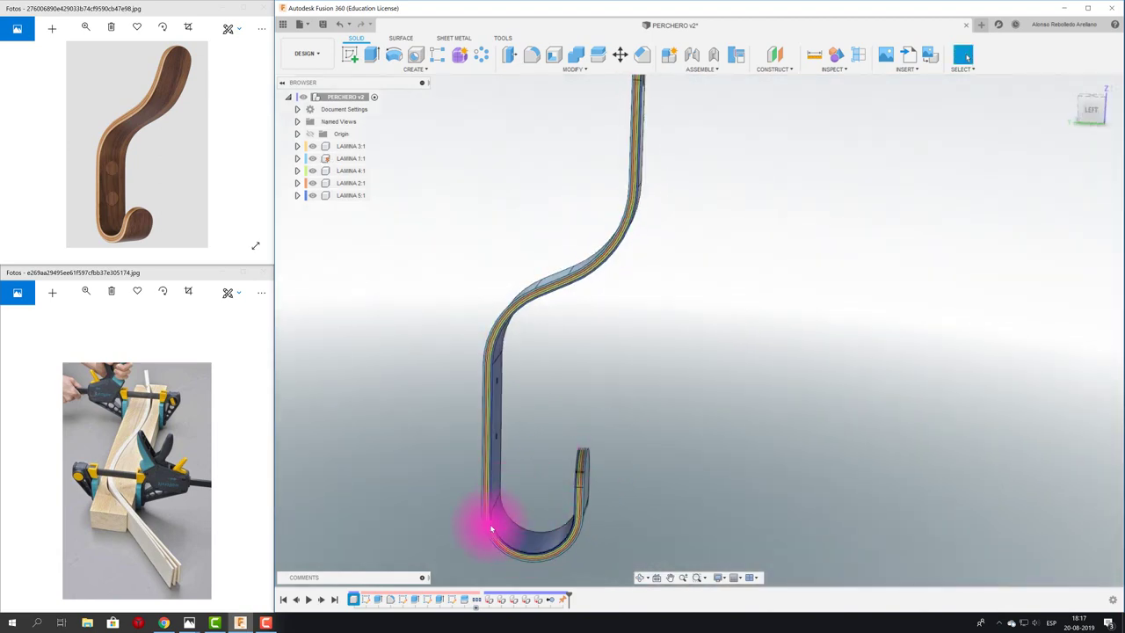
left_click_drag(491, 528, 539, 497)
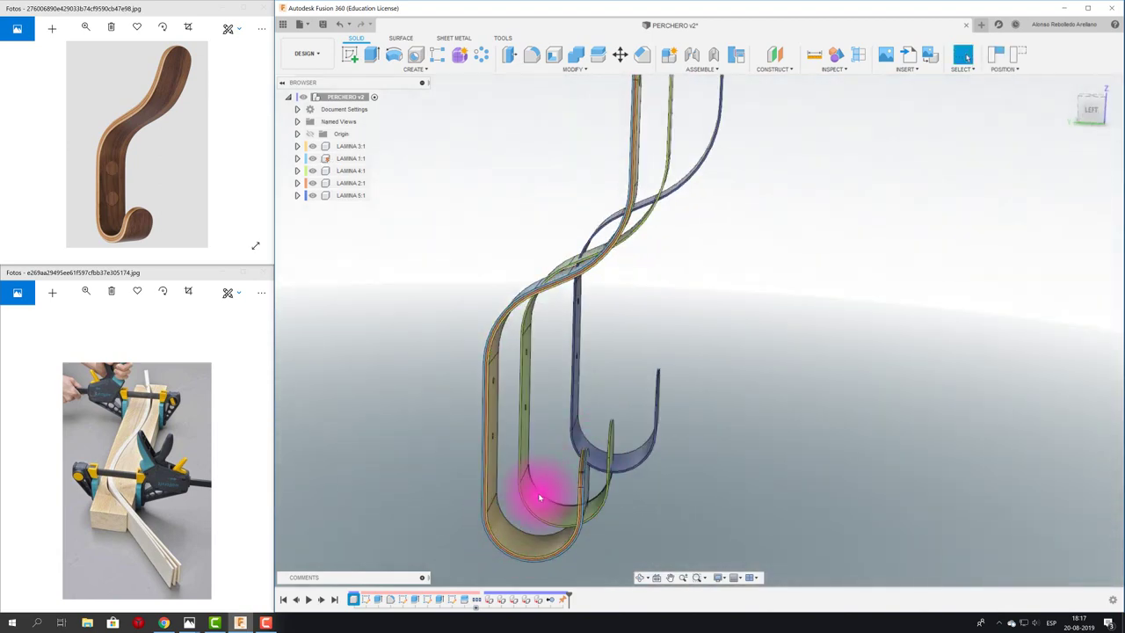
middle_click_drag(539, 498, 537, 402, "shift")
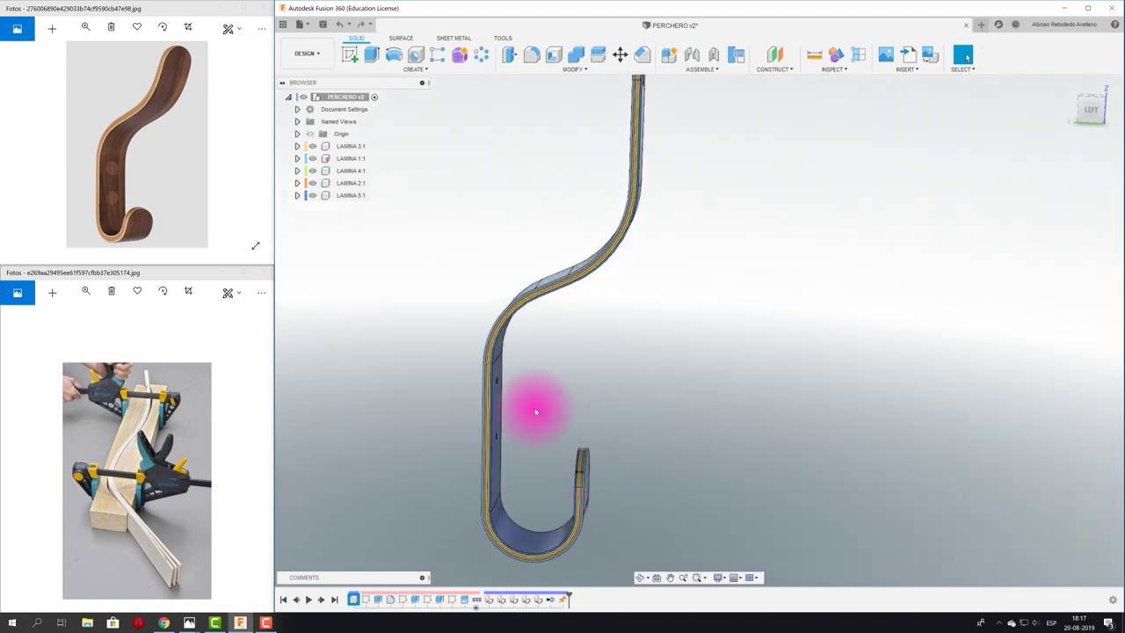
scroll(532, 369, "up", 3)
scroll(529, 299, "up", 3)
mouse_move(529, 307)
middle_mouse_down("shift")
mouse_move(734, 431)
mouse_move(660, 392)
mouse_move(635, 402)
middle_mouse_up("shift")
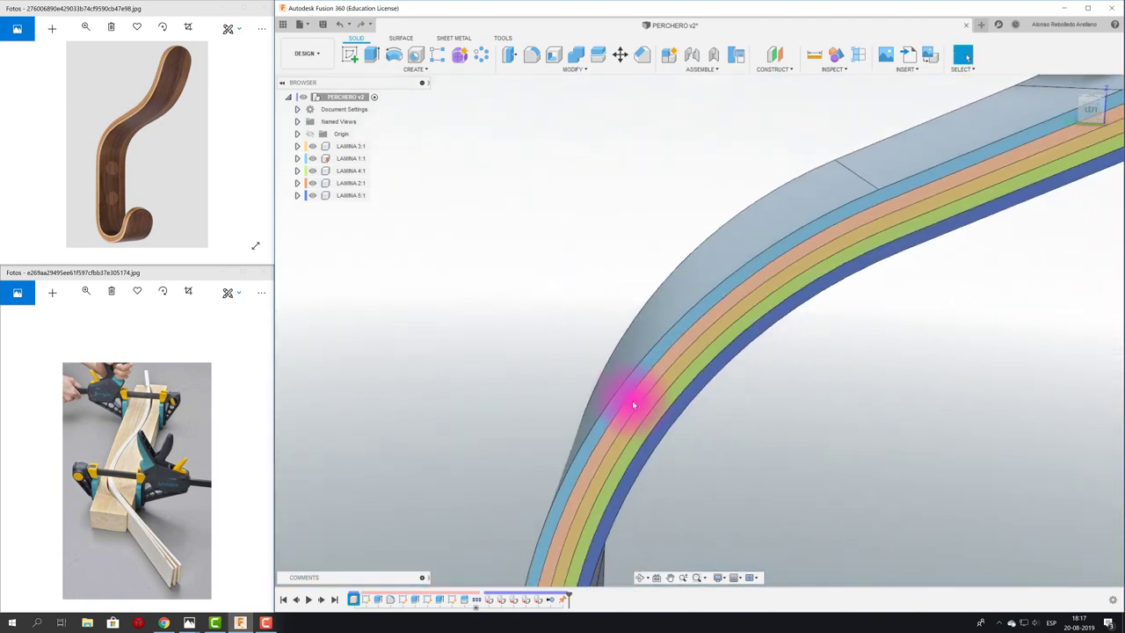
Lock two adjacent pairs of plies together with rigid as-built joints.
left_click(708, 61)
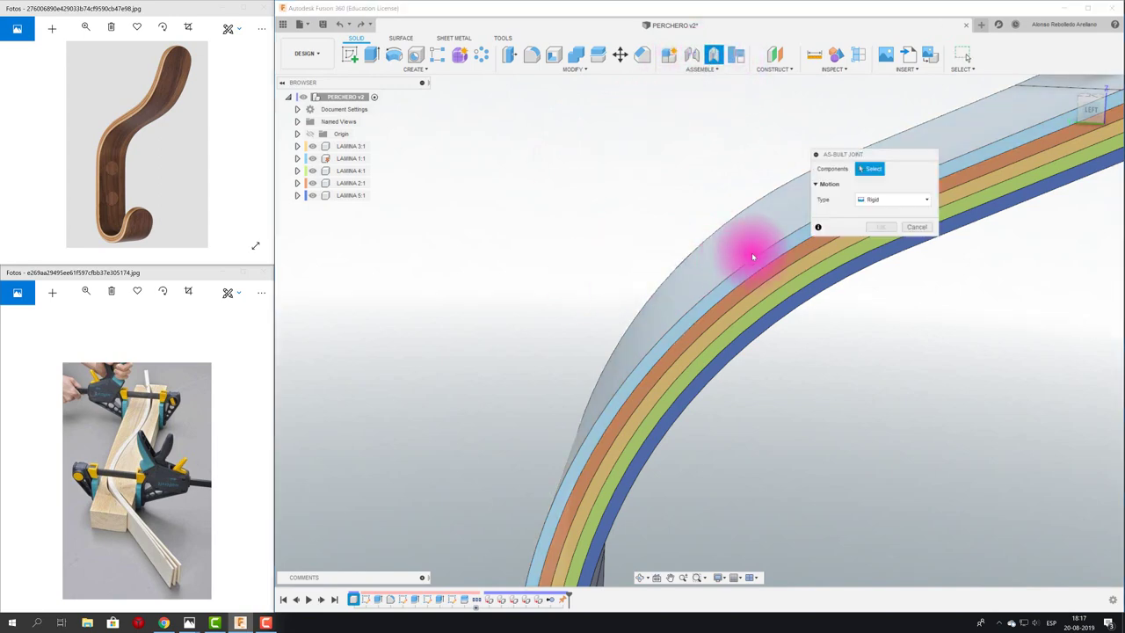
left_click(685, 343)
left_click(677, 329)
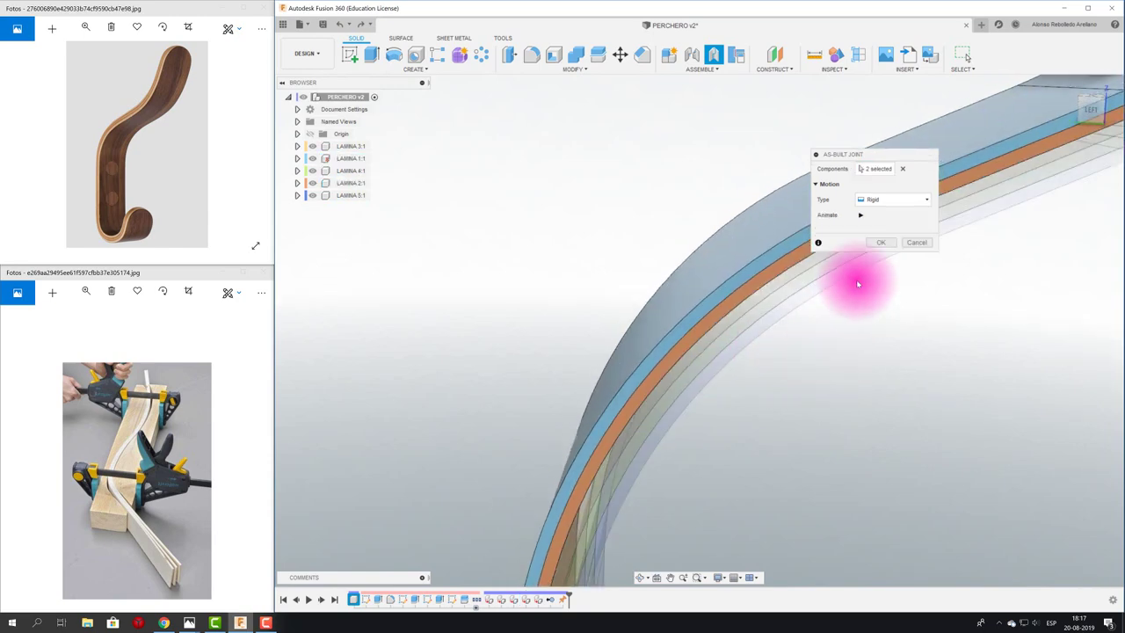
left_click(881, 242)
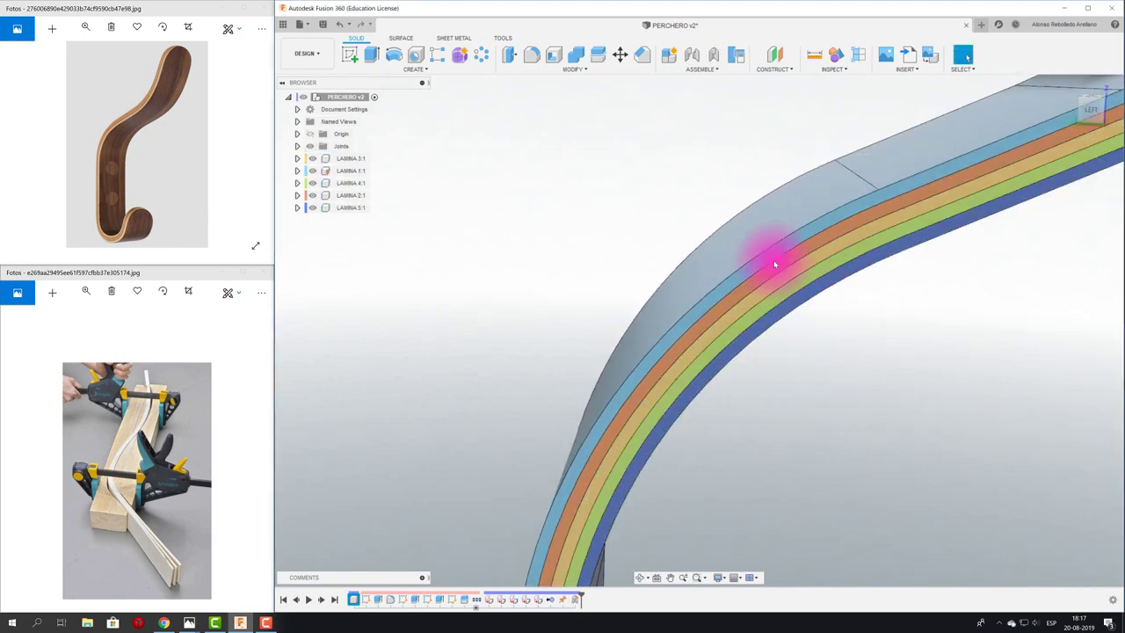
left_click(713, 55)
left_click(683, 360)
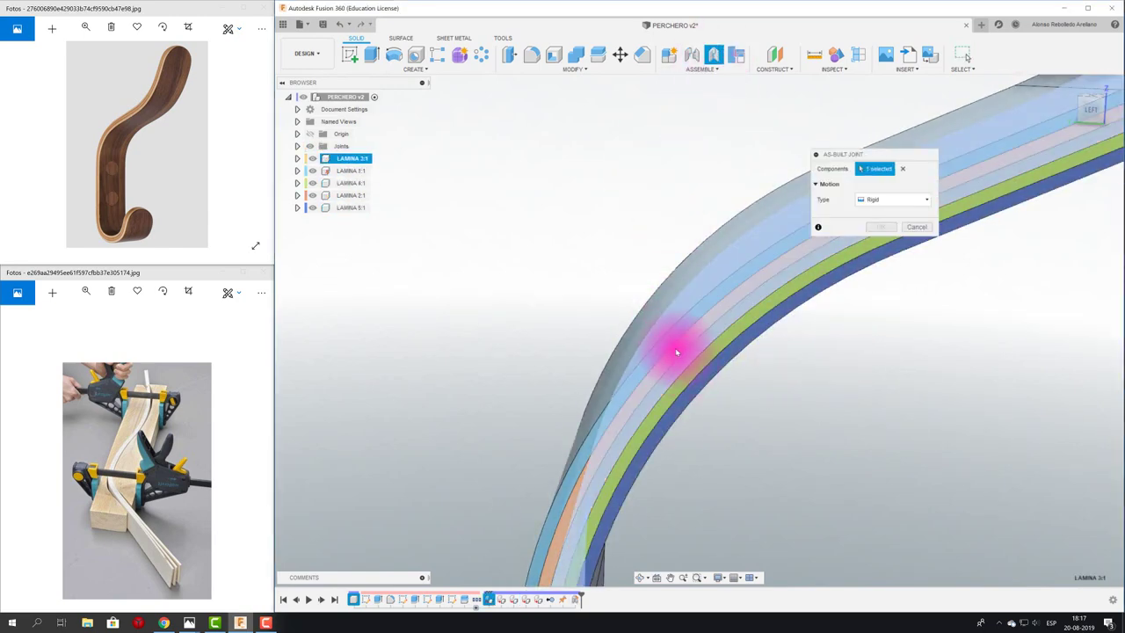
left_click(678, 351)
left_click(880, 244)
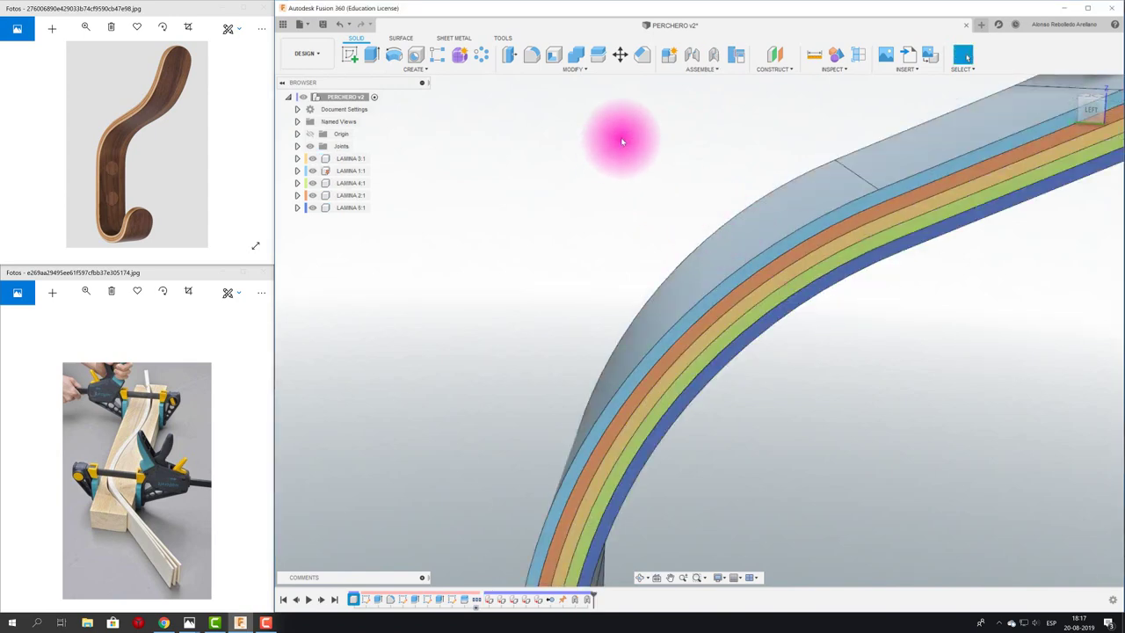
Rigidly join a third ply pair, then cancel an empty joint attempt on LAMINA 5:1.
left_click(716, 56)
left_click(679, 381)
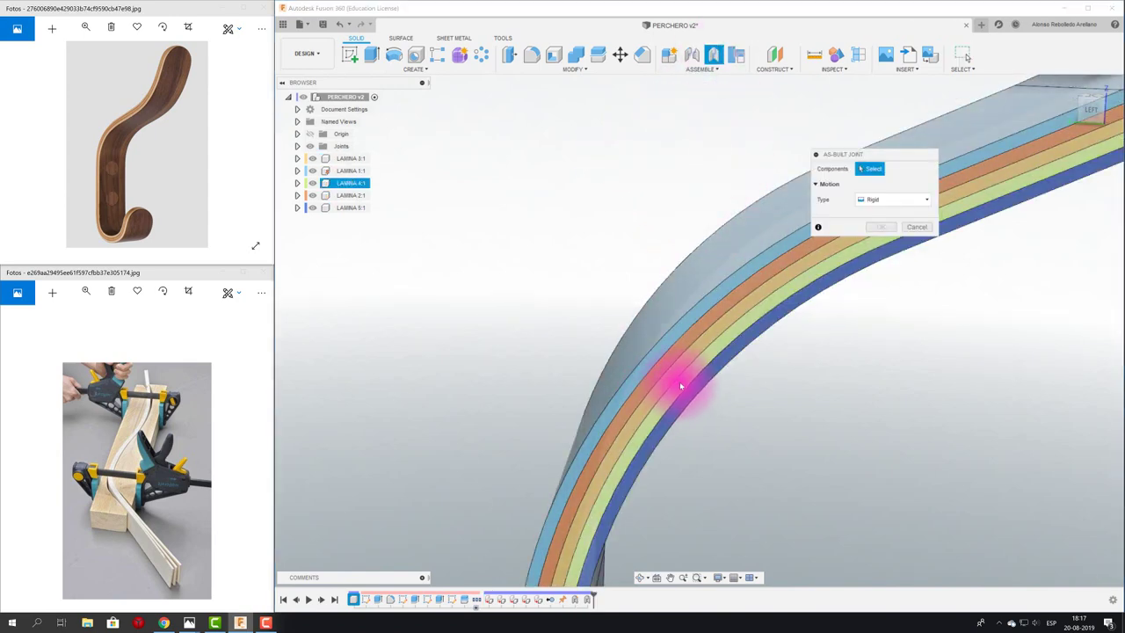
left_click(673, 372)
left_click(881, 243)
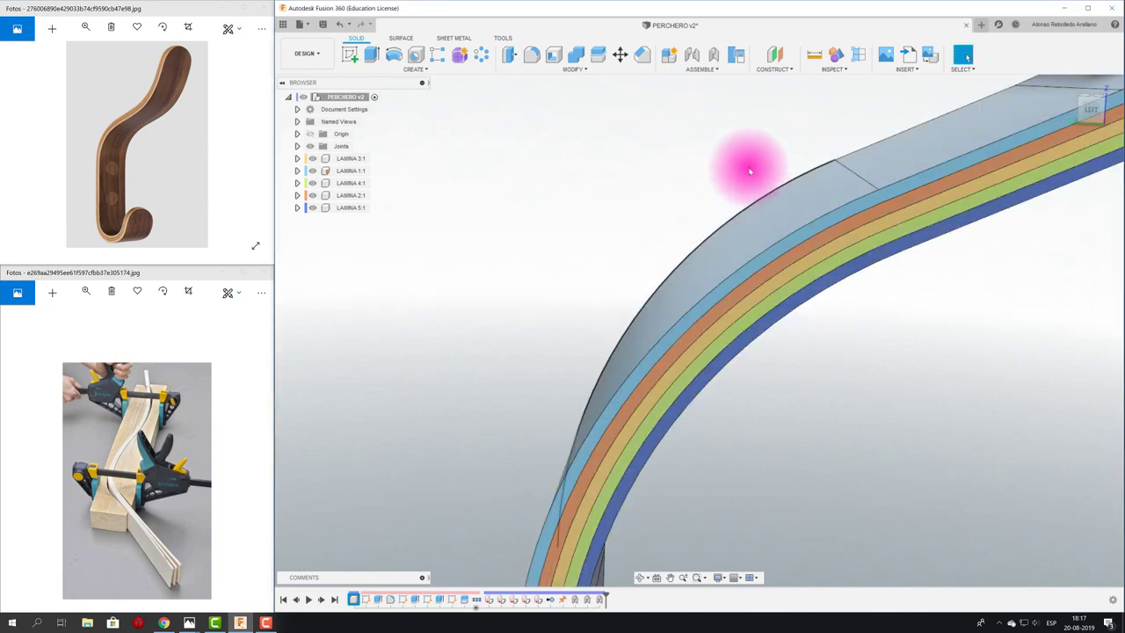
left_click(716, 56)
left_click(747, 349)
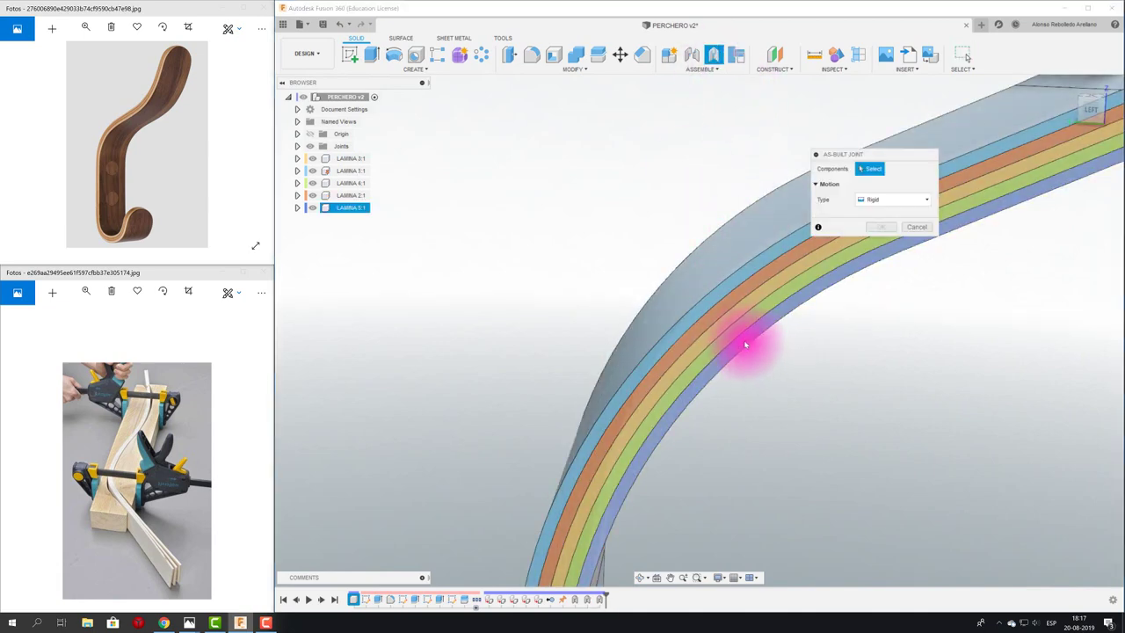
left_click(865, 229)
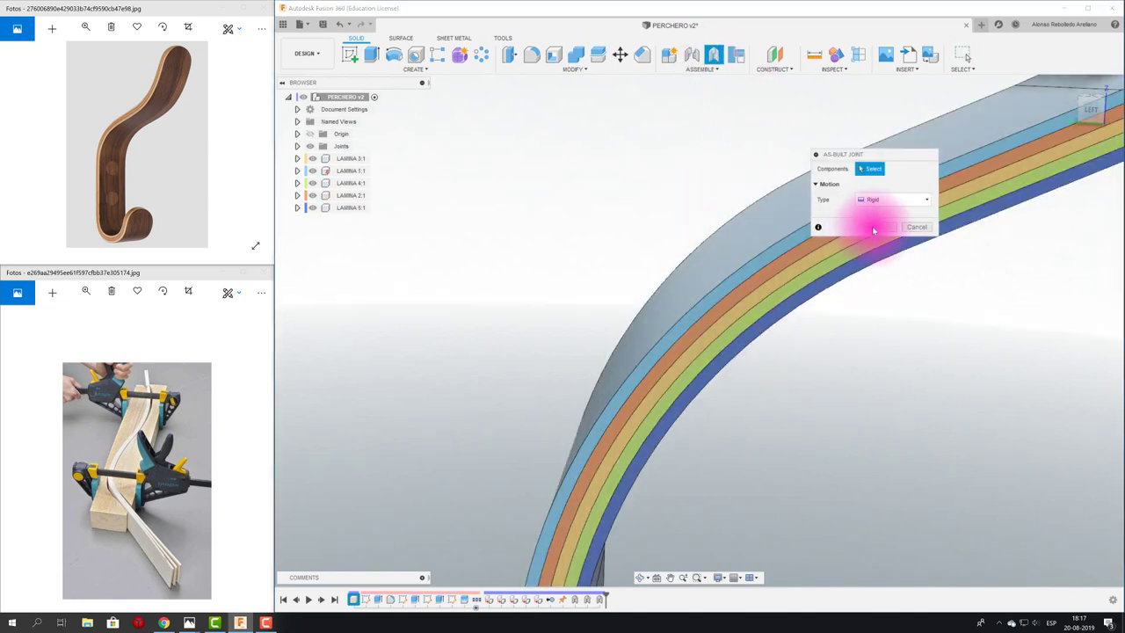
scroll(409, 288, "down", 5)
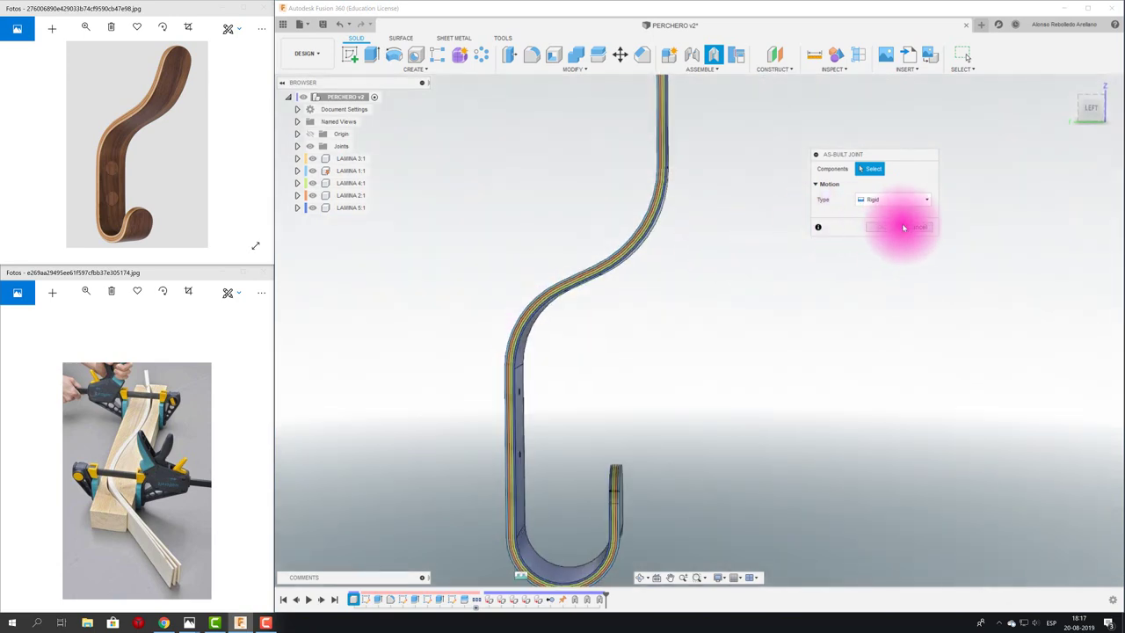
left_click(903, 228)
Confirm the outer lamina still moves freely, then rigidly join it to the adjacent lamina.
left_click(660, 254)
left_click_drag(668, 235, 668, 277)
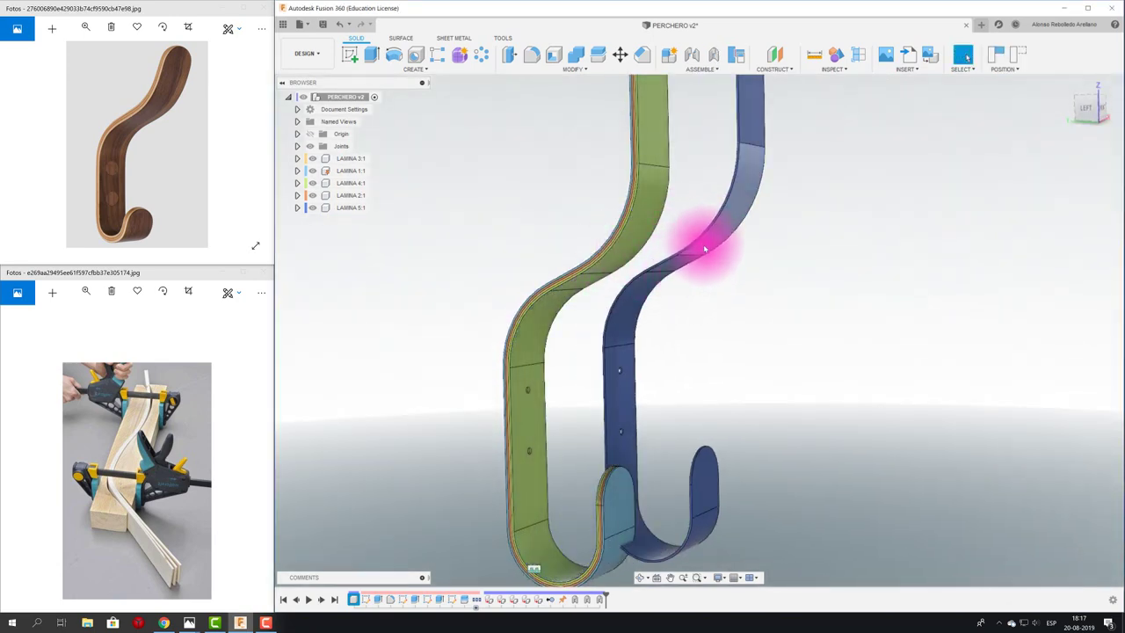
key("ctrl+z")
key("ctrl+z")
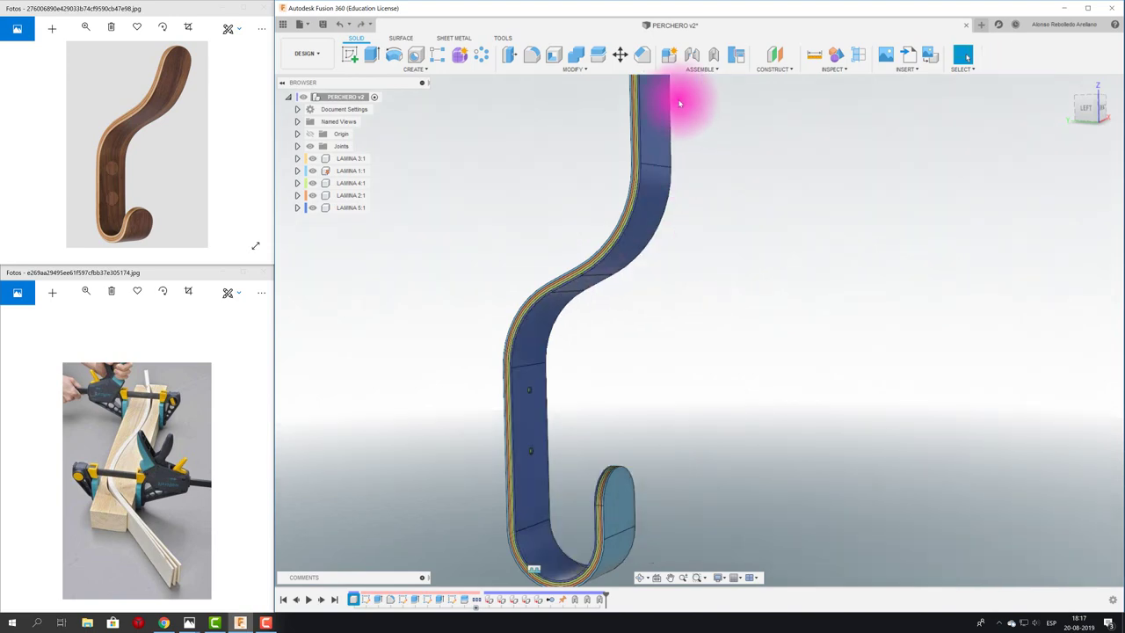
left_click(714, 54)
scroll(648, 216, "up", 3)
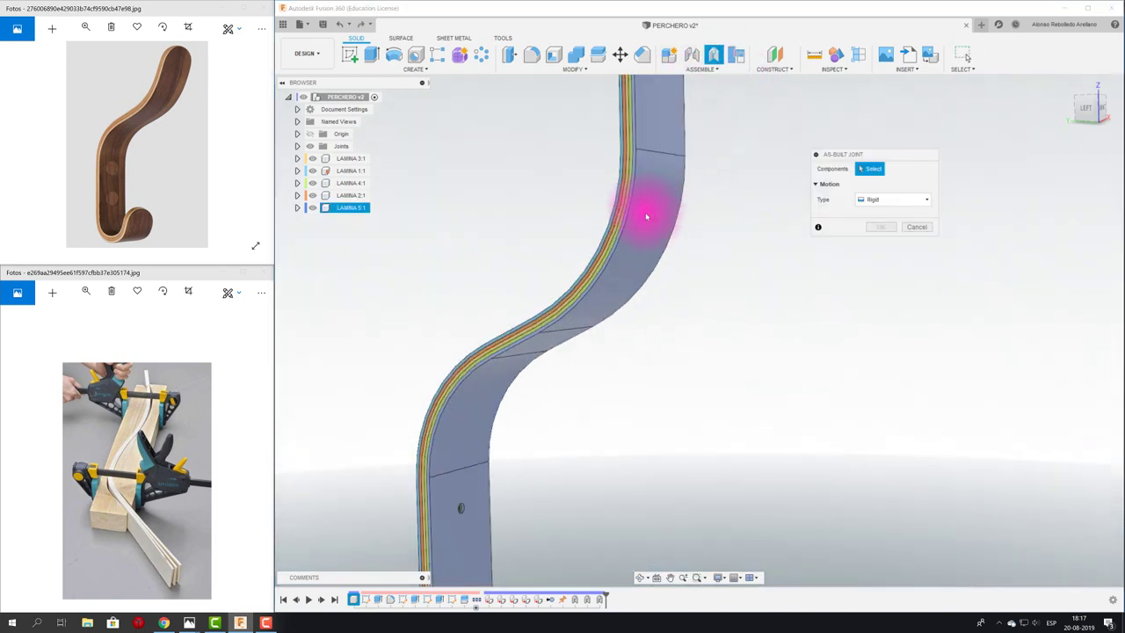
left_click(647, 216)
scroll(615, 214, "up", 2)
left_click(586, 211)
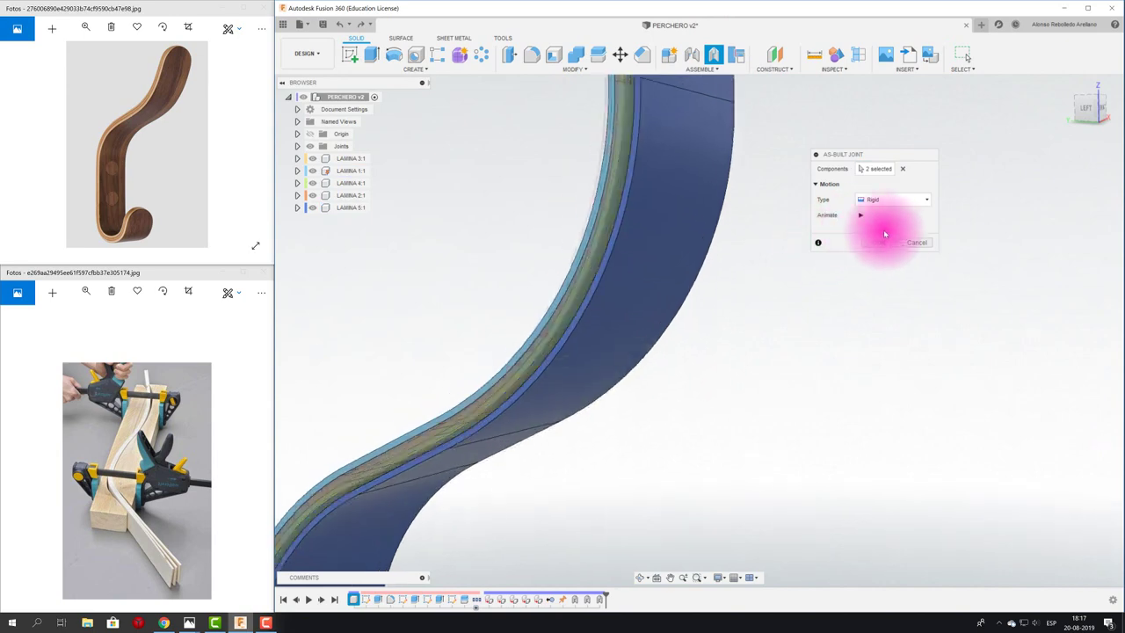
left_click(884, 243)
scroll(723, 301, "down", 3)
scroll(691, 304, "down", 2)
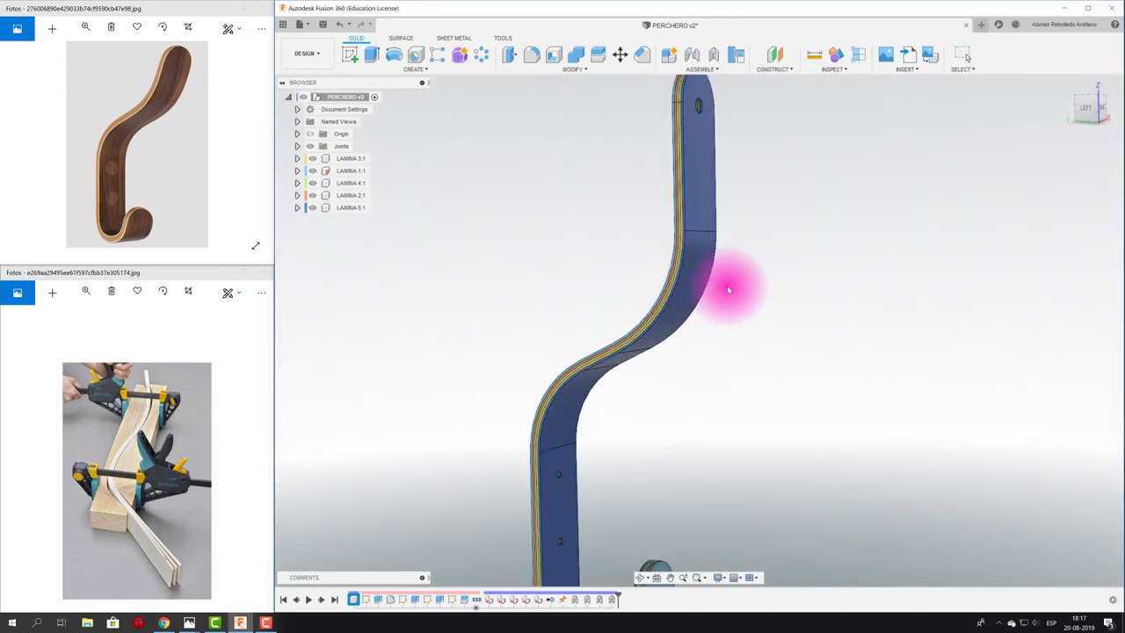
scroll(741, 343, "down", 2)
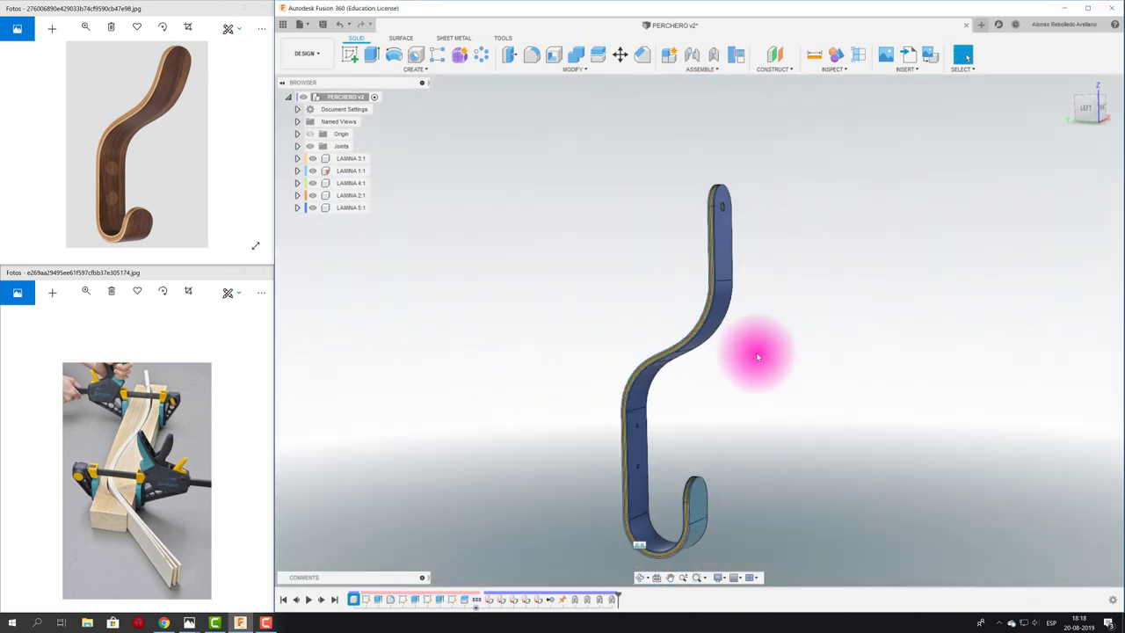
Orbit the laminated hook slightly to an angled three-quarter view.
middle_click_drag(757, 356, 748, 355, "shift")
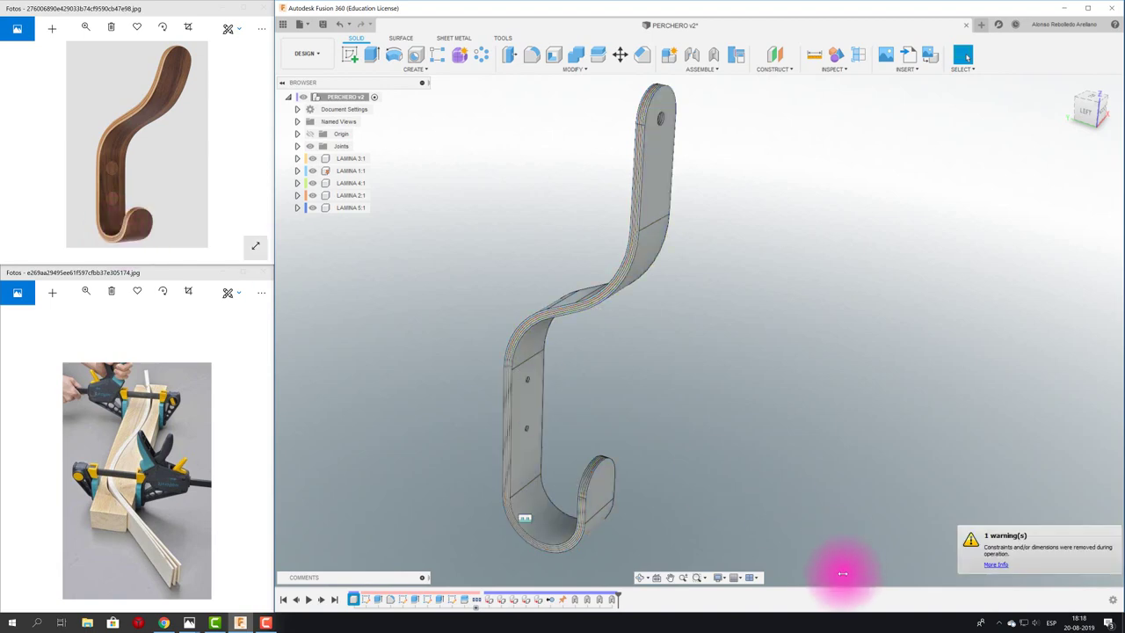
Open the Appearance panel and switch off component colours so the hook shows plain grey.
middle_click_drag(867, 427, 745, 438)
key("a")
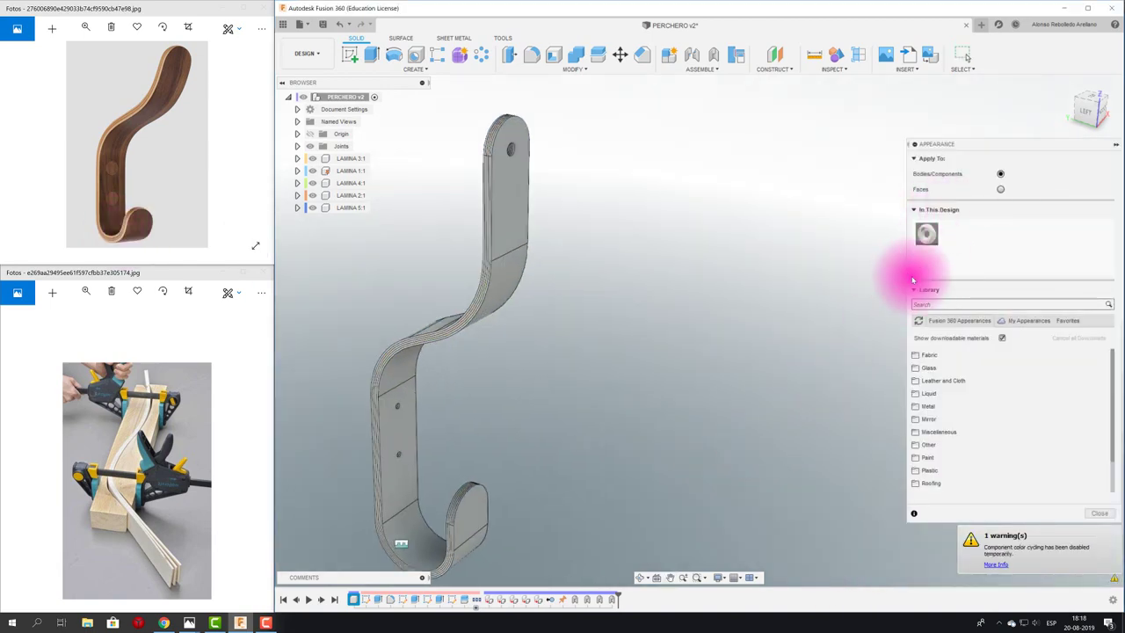
left_click_drag(1018, 151, 797, 140)
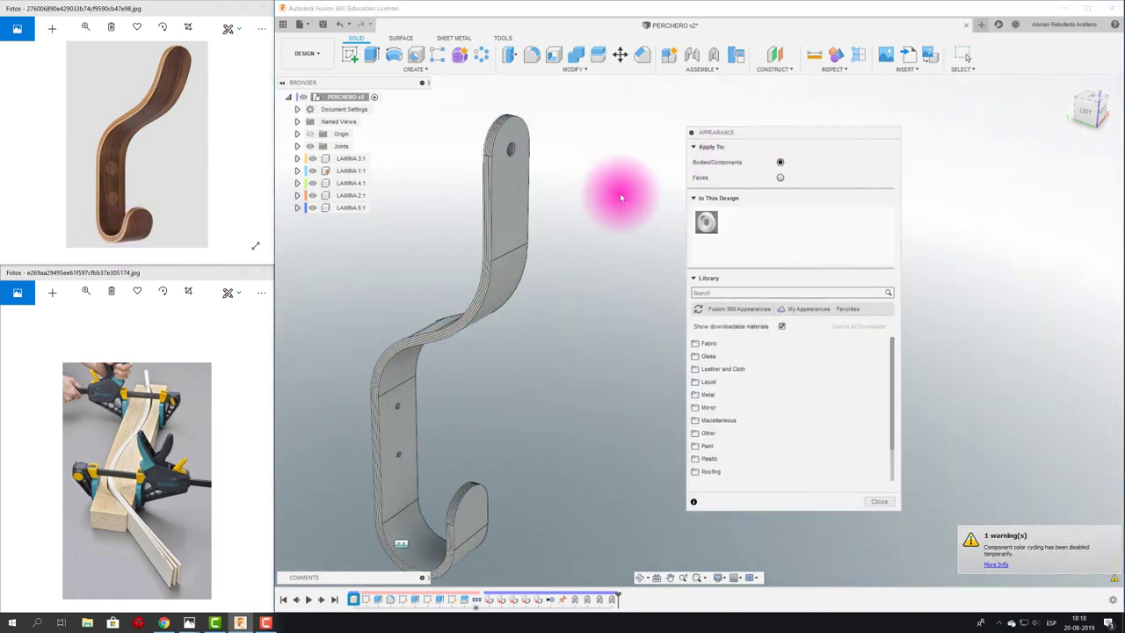
left_click(835, 56)
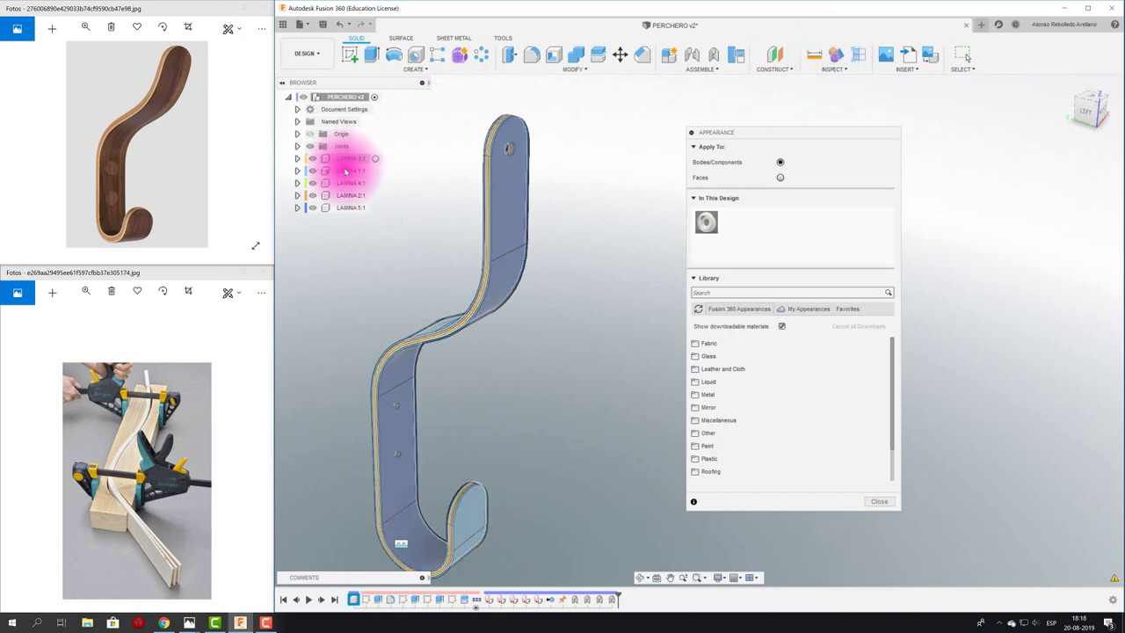
left_click(475, 150)
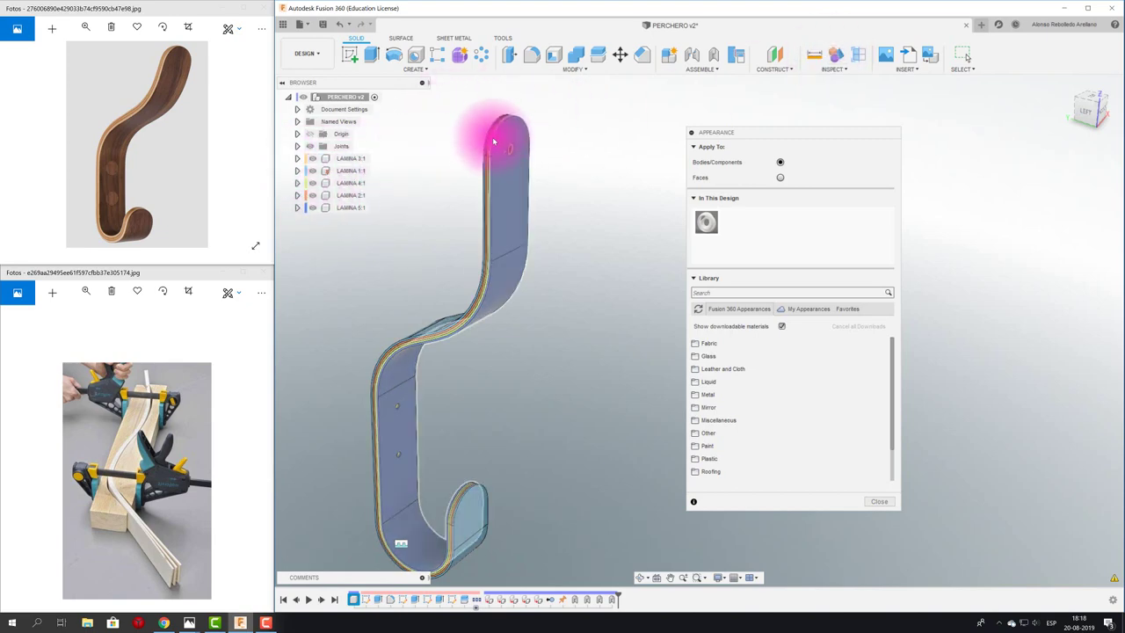
left_click(835, 58)
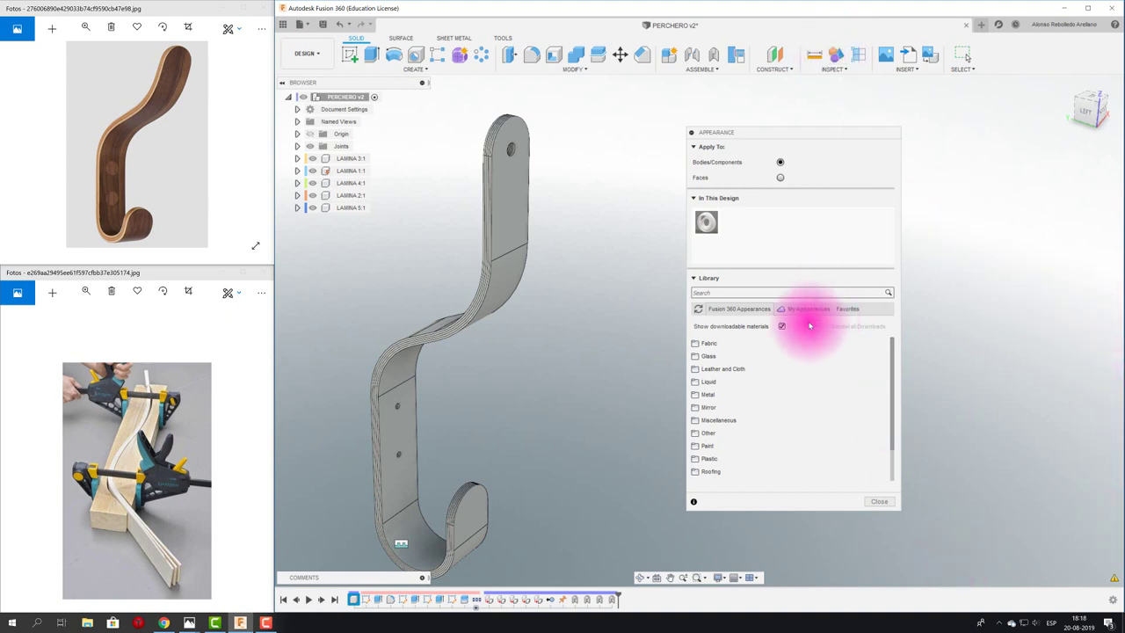
Add 3D Pine - Stained light semigloss and 3D Walnut - Stained dark semigloss to the design.
scroll(881, 444, "down", 2)
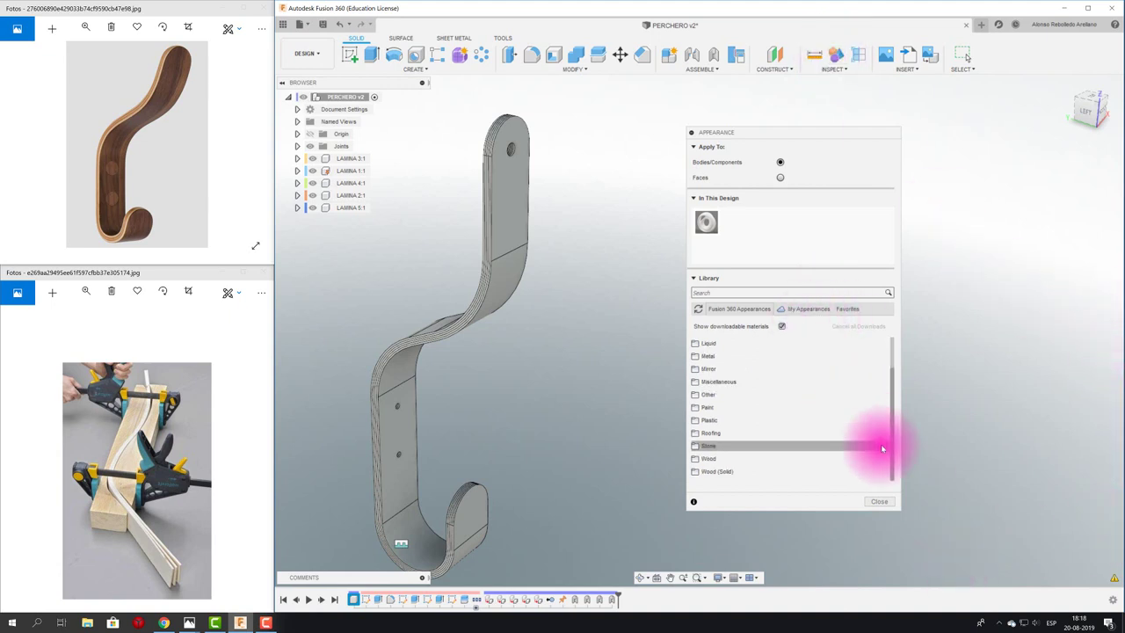
left_click(759, 473)
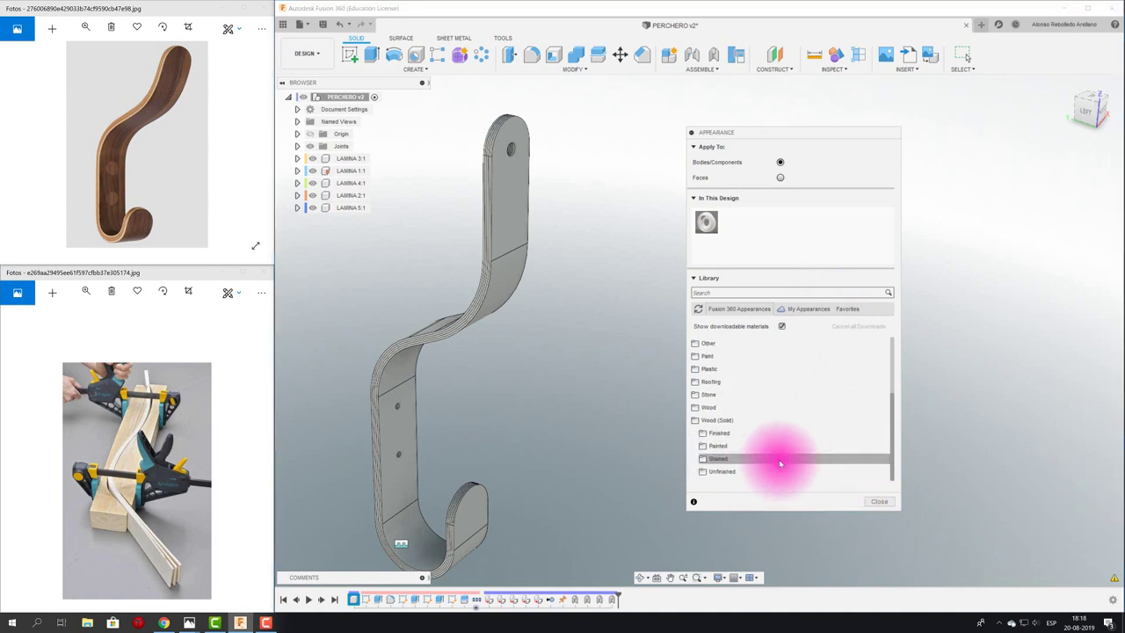
left_click(746, 458)
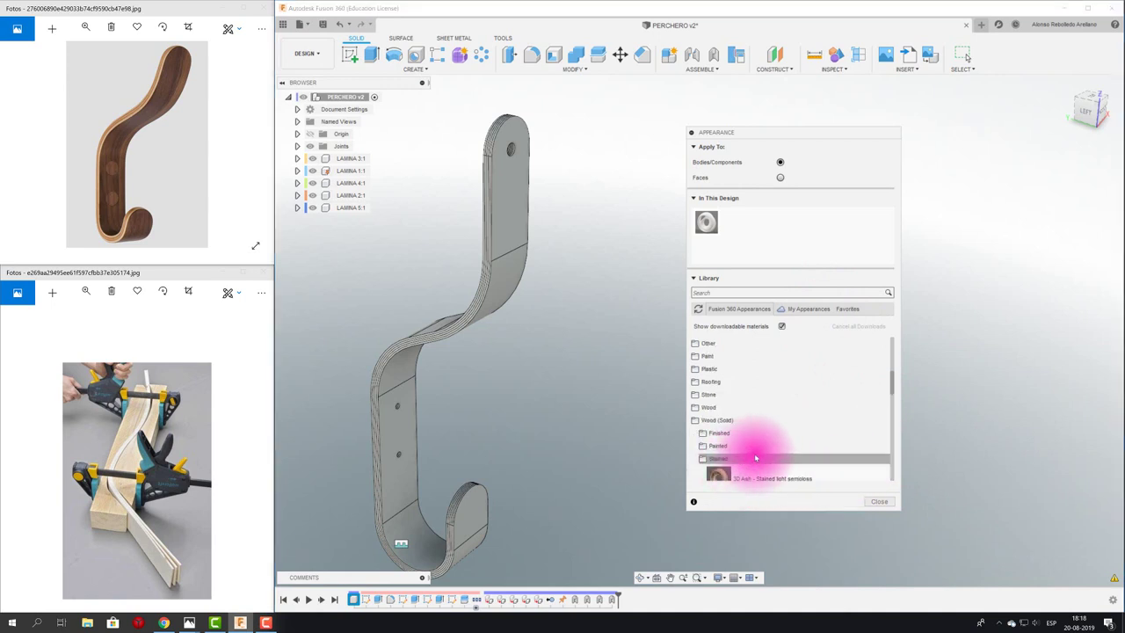
scroll(770, 455, "down", 3)
scroll(769, 455, "down", 3)
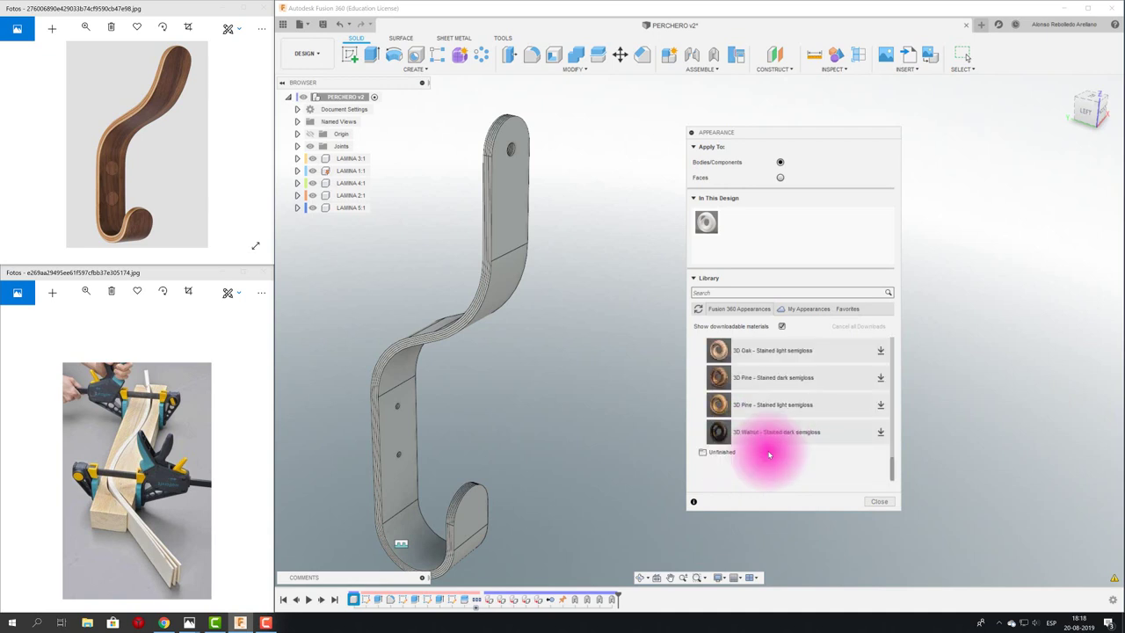
left_click(879, 406)
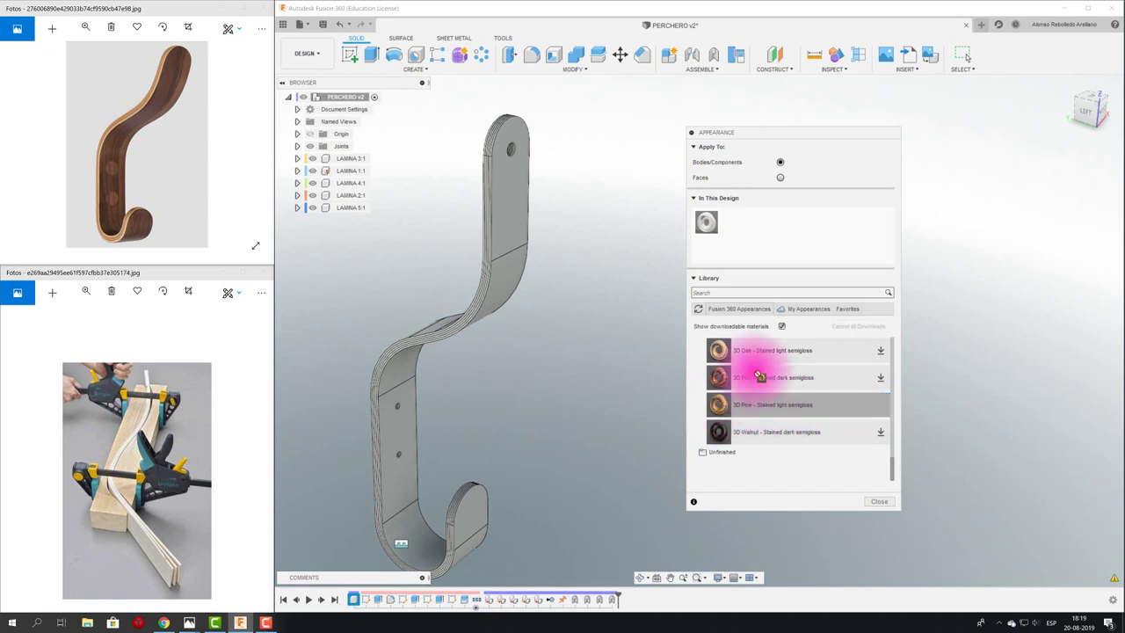
left_click_drag(720, 406, 741, 225)
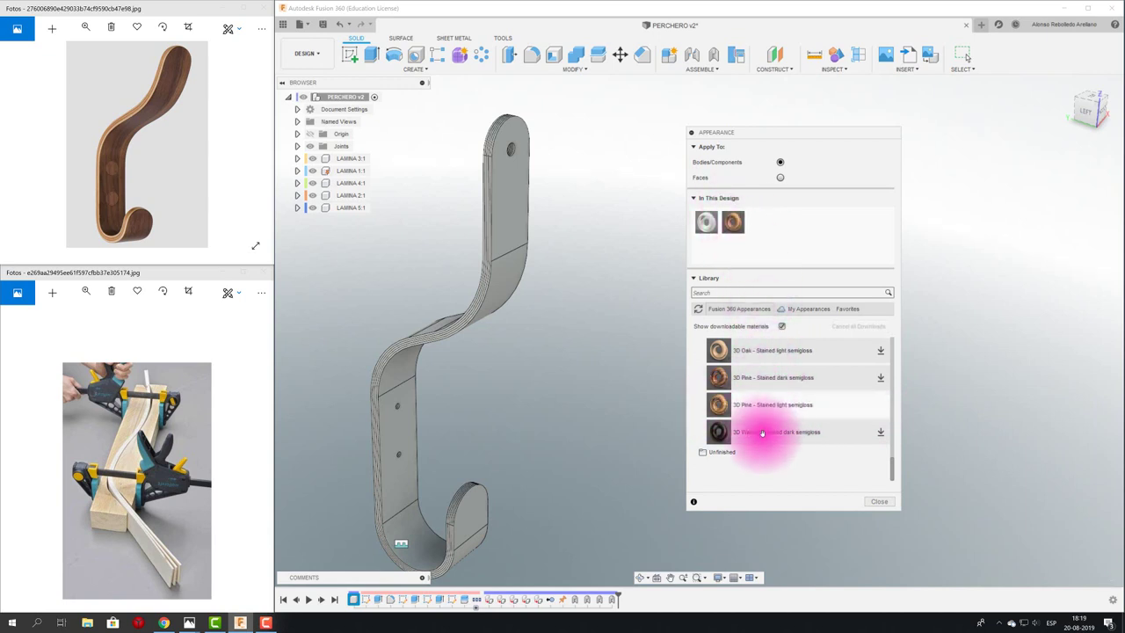
left_click(883, 430)
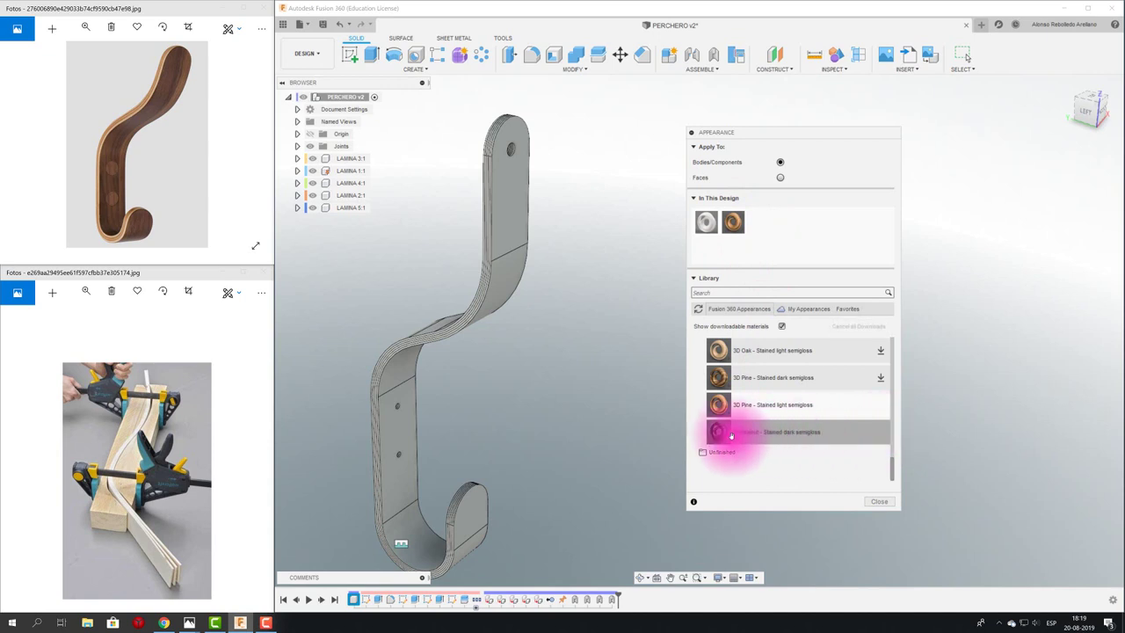
left_click_drag(723, 432, 757, 221)
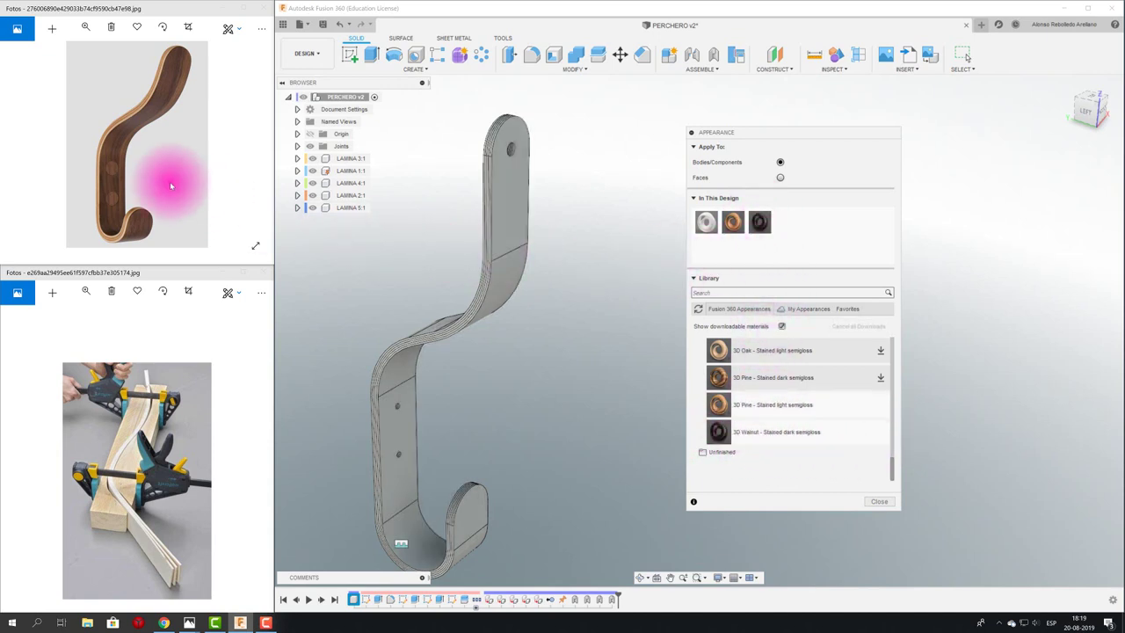
Apply the walnut and pine stained finishes to the plies, alternating them across the stack.
scroll(641, 211, "up", 3)
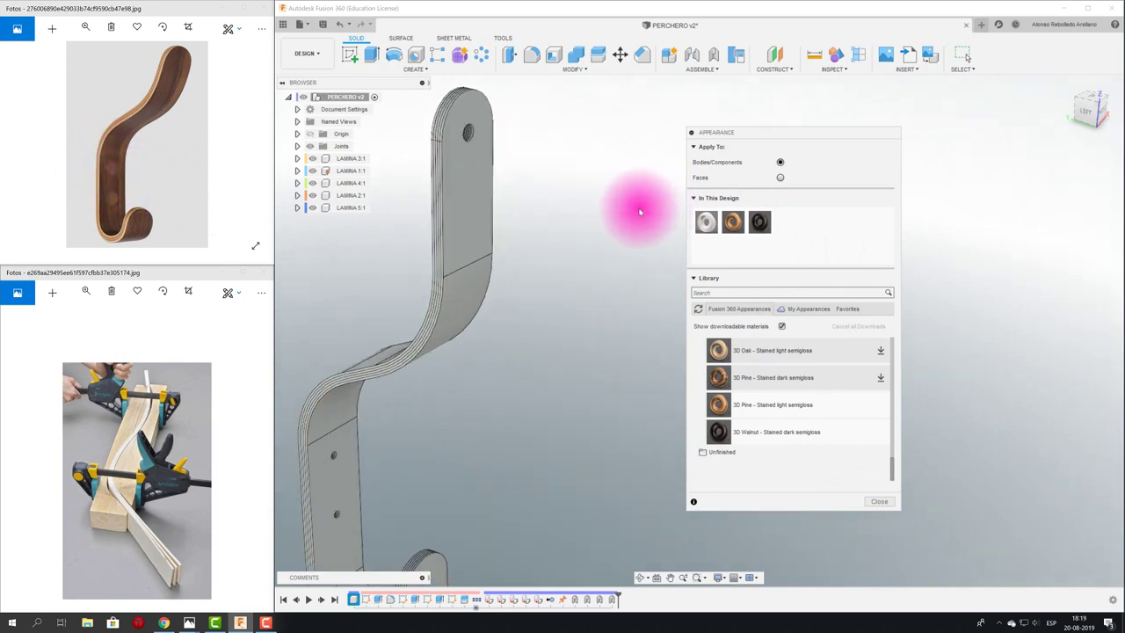
scroll(533, 231, "up", 3)
mouse_move(532, 232)
middle_mouse_down("shift")
mouse_move(699, 244)
mouse_move(708, 229)
mouse_move(746, 221)
mouse_move(764, 230)
mouse_move(641, 252)
middle_mouse_up("shift")
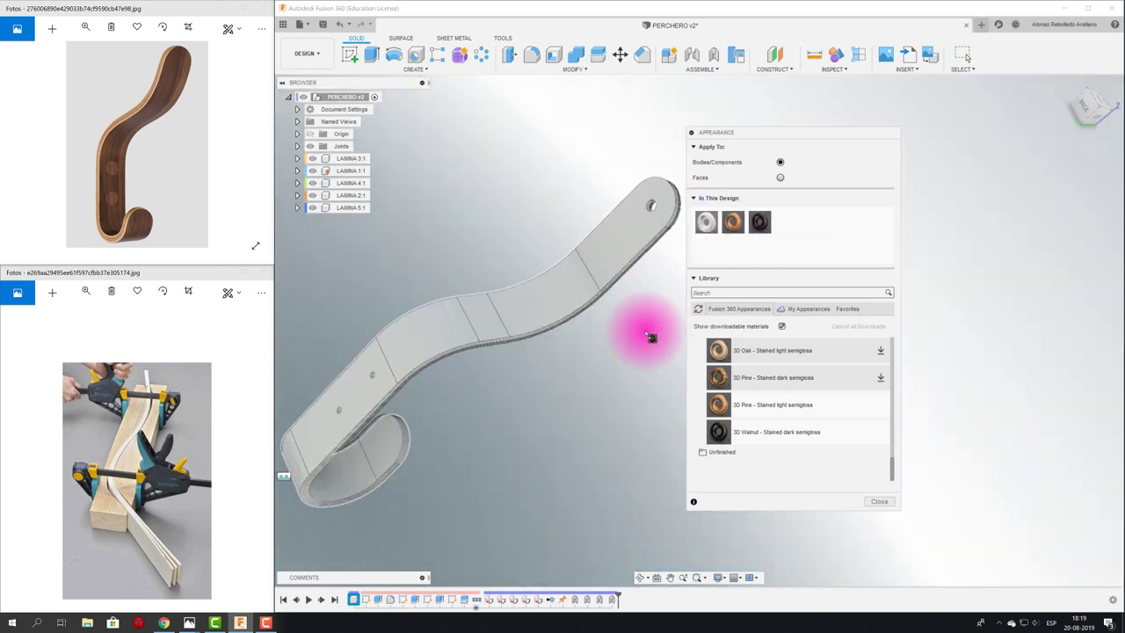
mouse_move(651, 337)
middle_mouse_down("shift")
mouse_move(609, 297)
mouse_move(673, 244)
mouse_move(715, 221)
mouse_move(737, 226)
middle_mouse_up("shift")
left_click_drag(737, 226, 447, 258)
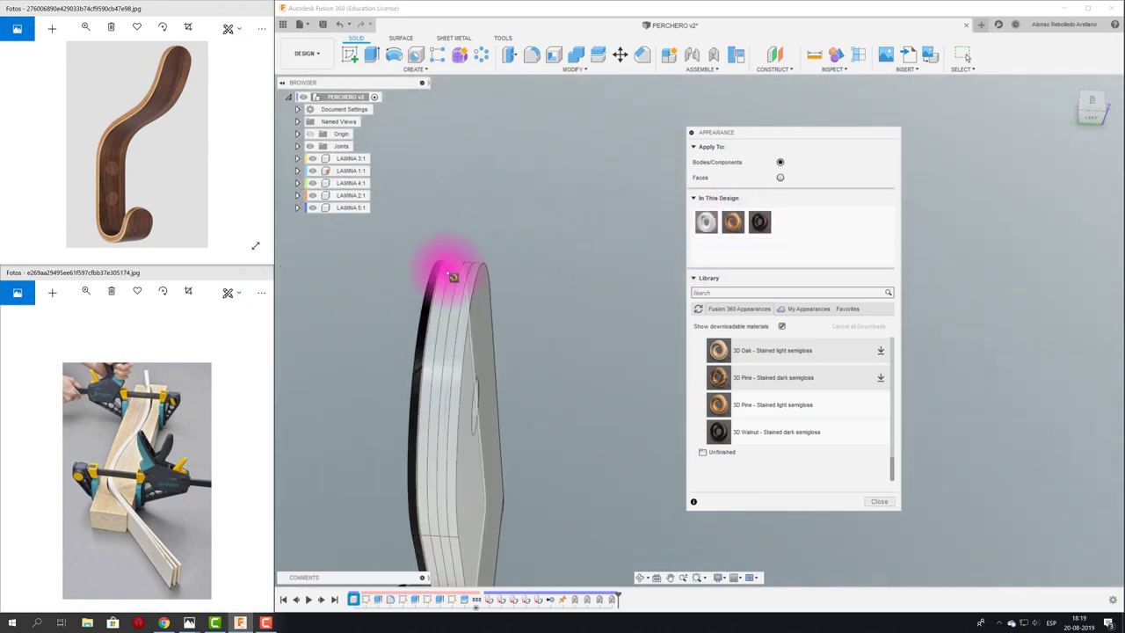
mouse_move(720, 232)
left_mouse_down()
mouse_move(748, 221)
mouse_move(462, 276)
mouse_move(508, 262)
left_mouse_up()
mouse_move(703, 226)
left_mouse_down()
mouse_move(464, 251)
mouse_move(471, 281)
mouse_move(502, 269)
left_mouse_up()
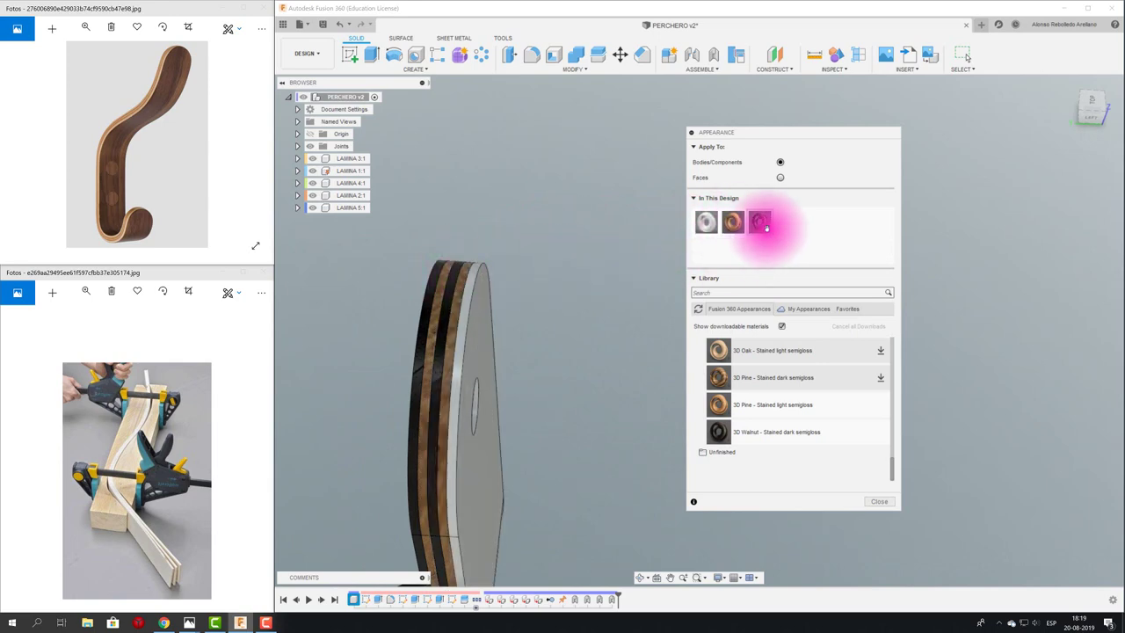
mouse_move(765, 220)
left_mouse_down()
mouse_move(633, 282)
mouse_move(510, 262)
mouse_move(477, 276)
left_mouse_up()
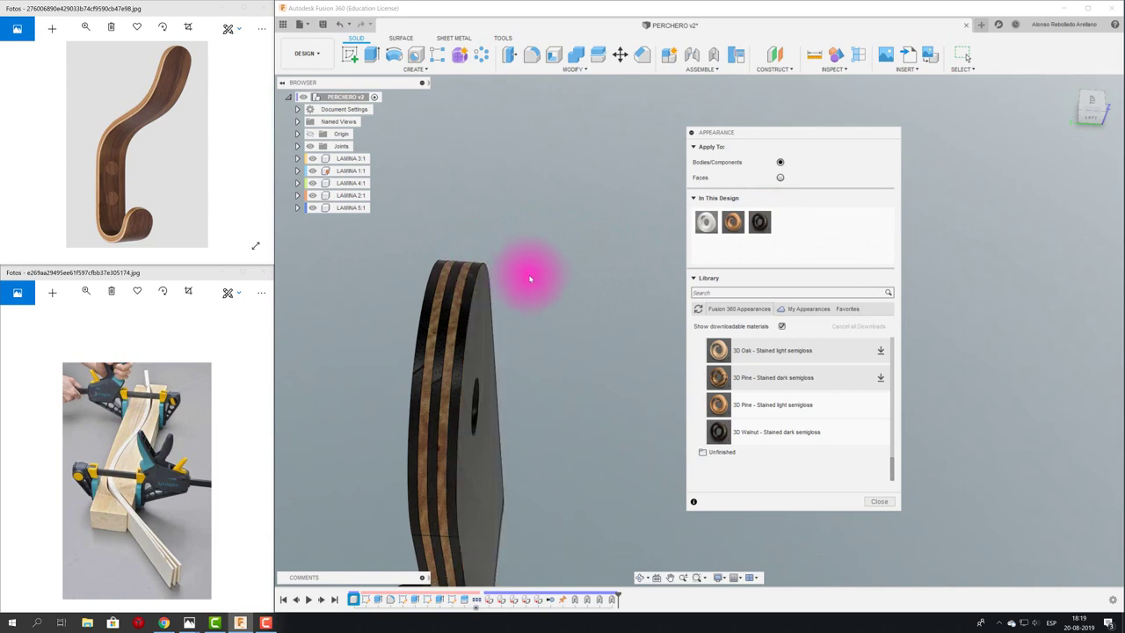
mouse_move(564, 331)
middle_mouse_down("shift")
mouse_move(683, 234)
mouse_move(710, 144)
middle_mouse_up("shift")
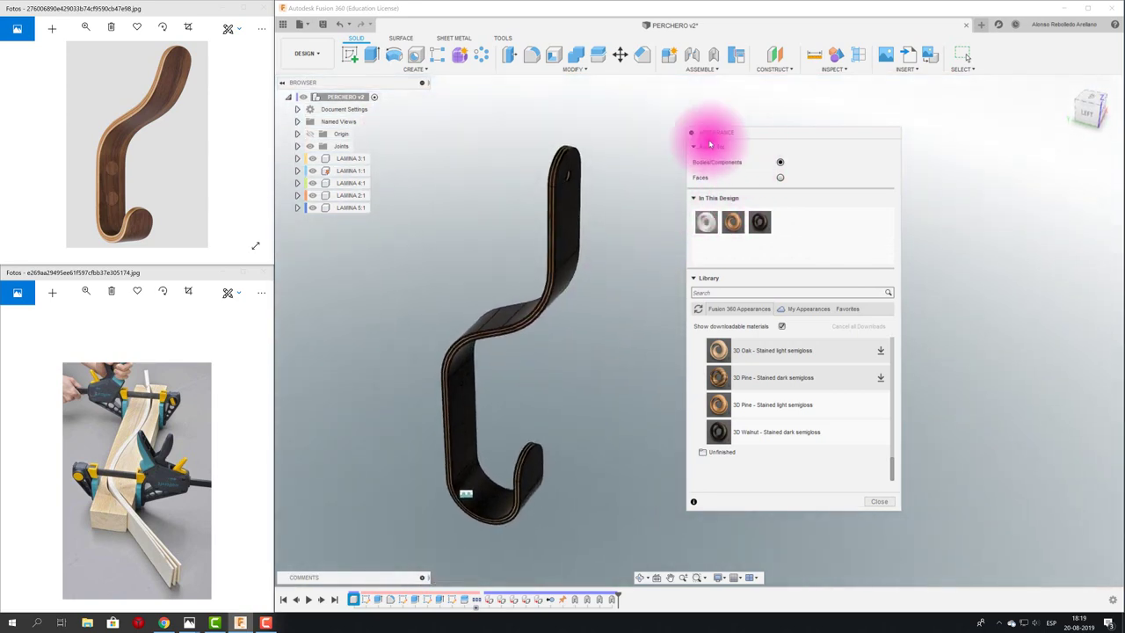
Create a new component under PERCHERO v2 and name it SOPORTE.
left_click(691, 132)
mouse_move(665, 201)
middle_mouse_down("shift")
mouse_move(231, 294)
mouse_move(547, 402)
mouse_move(712, 393)
mouse_move(630, 249)
mouse_move(741, 303)
mouse_move(735, 318)
mouse_move(725, 285)
mouse_move(472, 188)
mouse_move(363, 94)
middle_mouse_up("shift")
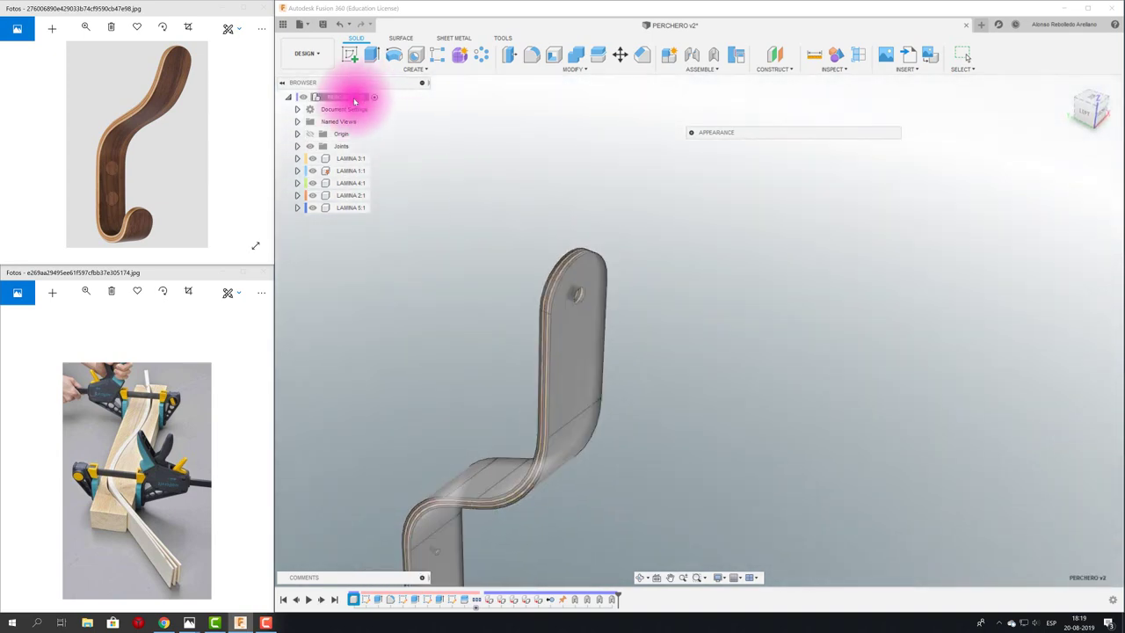
left_click(355, 97)
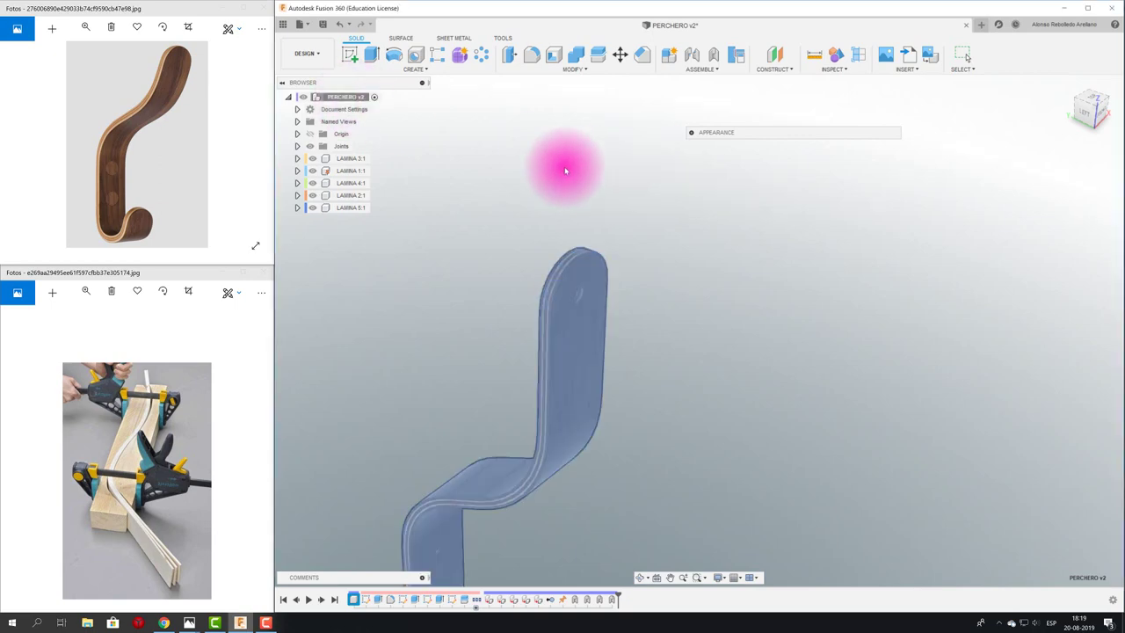
right_click(356, 97)
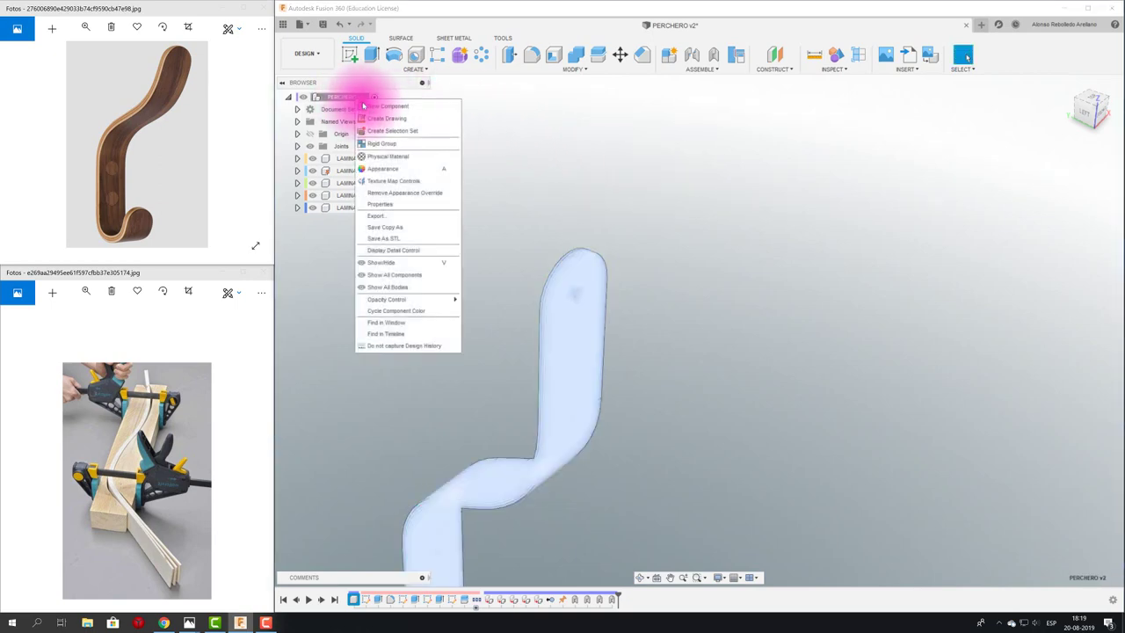
left_click(383, 107)
type("SOPORTE")
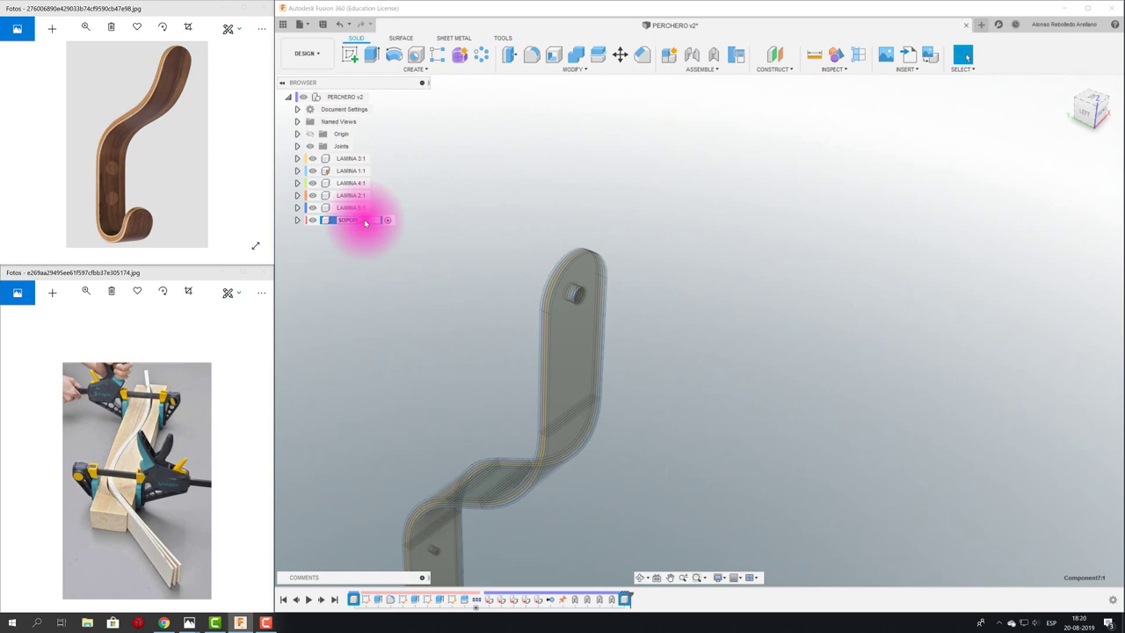
left_click(541, 164)
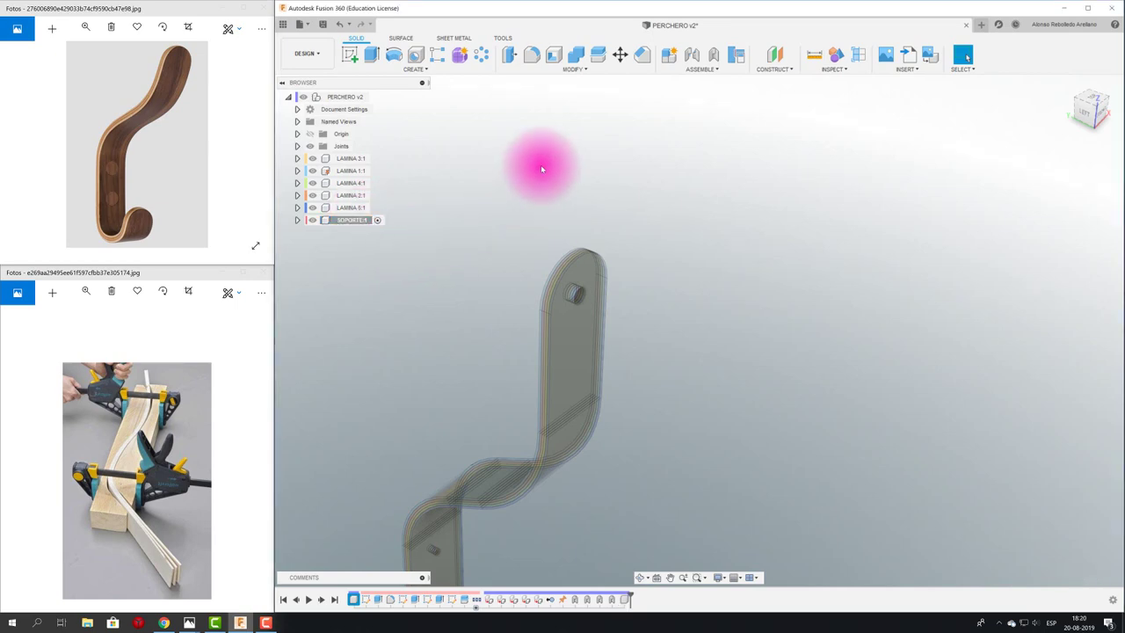
left_click(356, 60)
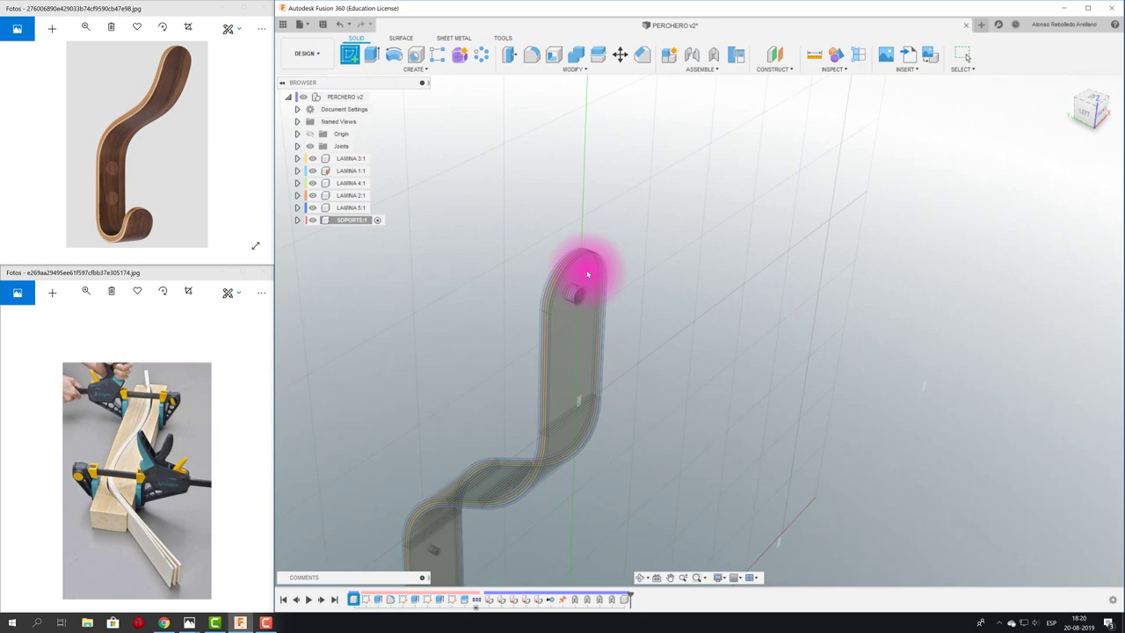
Project the top hole circle into a sketch on the hook's flat face and pick it for extrusion.
left_click(587, 275)
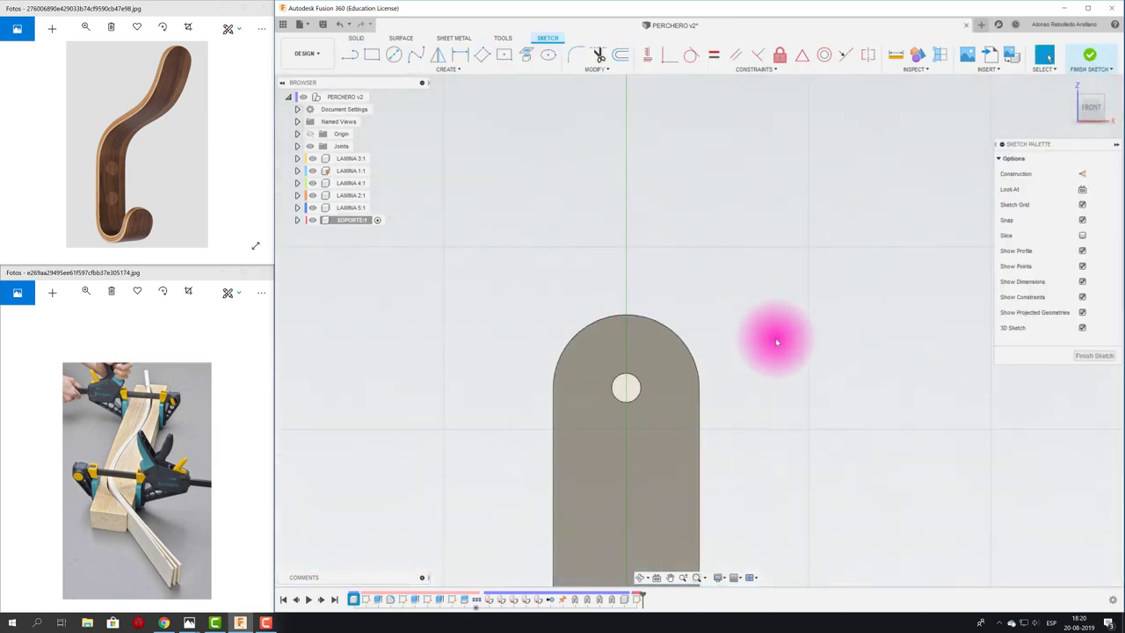
left_click(527, 55)
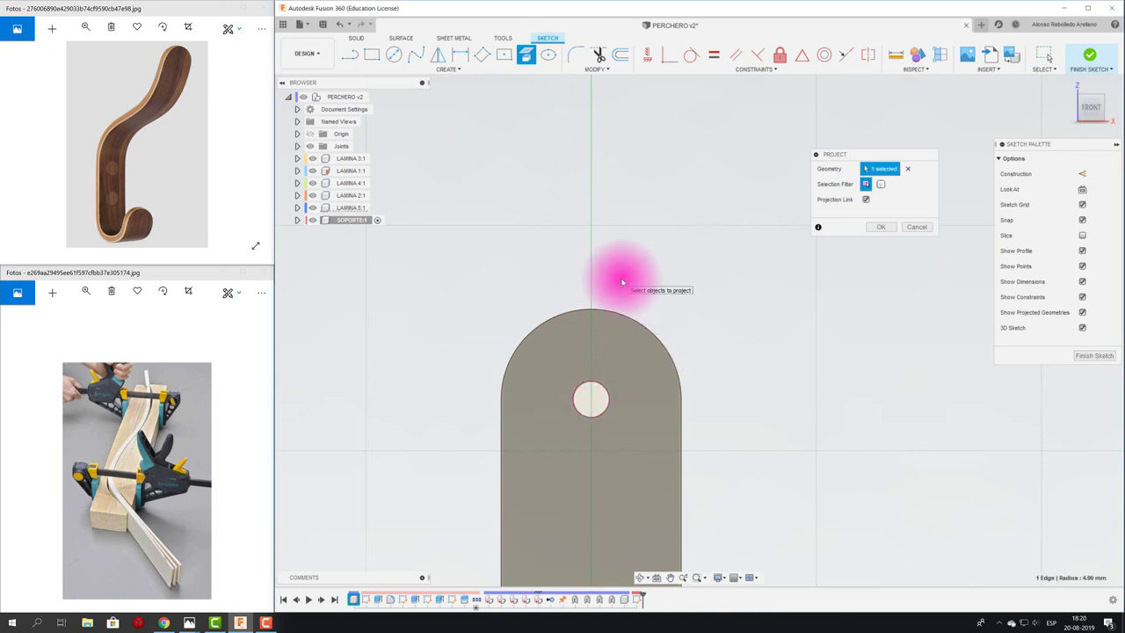
key("e")
left_click(593, 397)
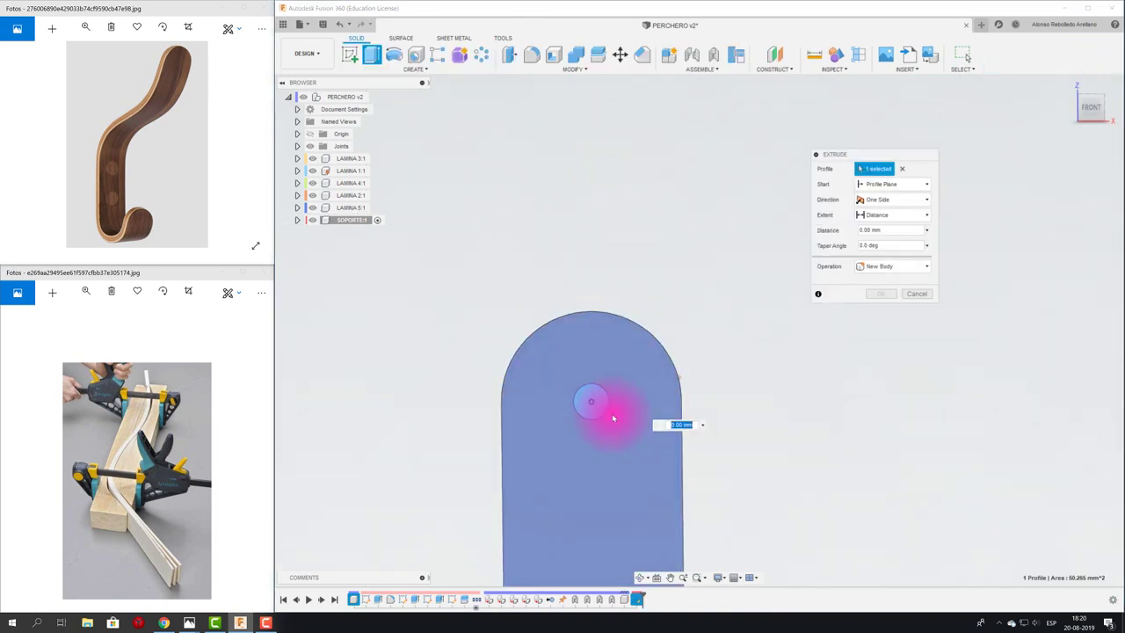
middle_click_drag(631, 414, 638, 376, "shift")
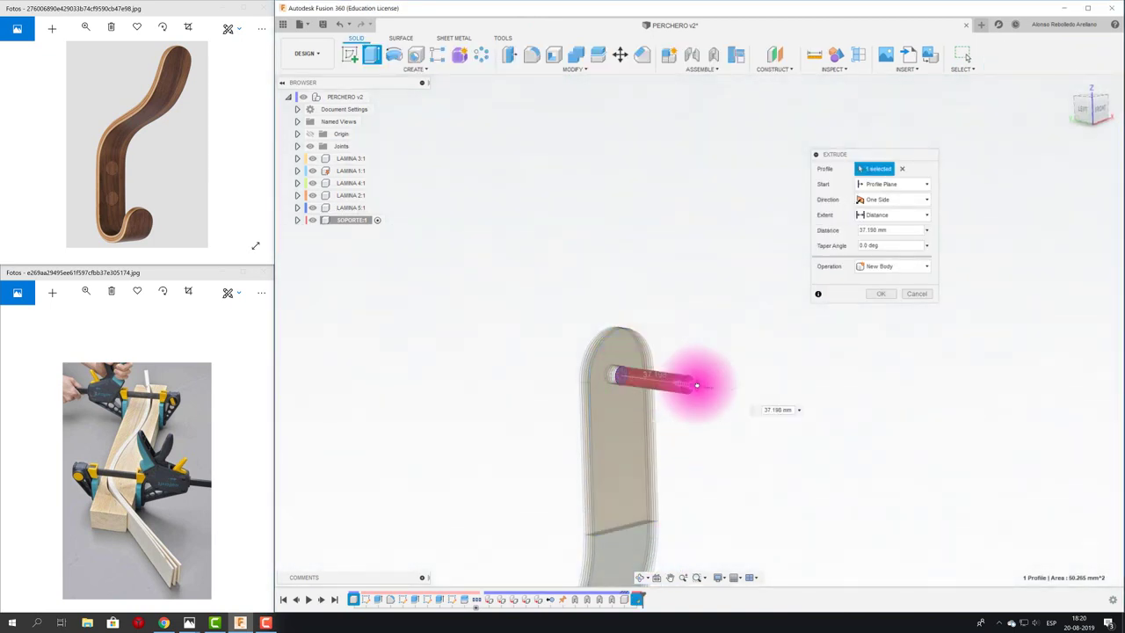
left_click_drag(638, 376, 547, 371)
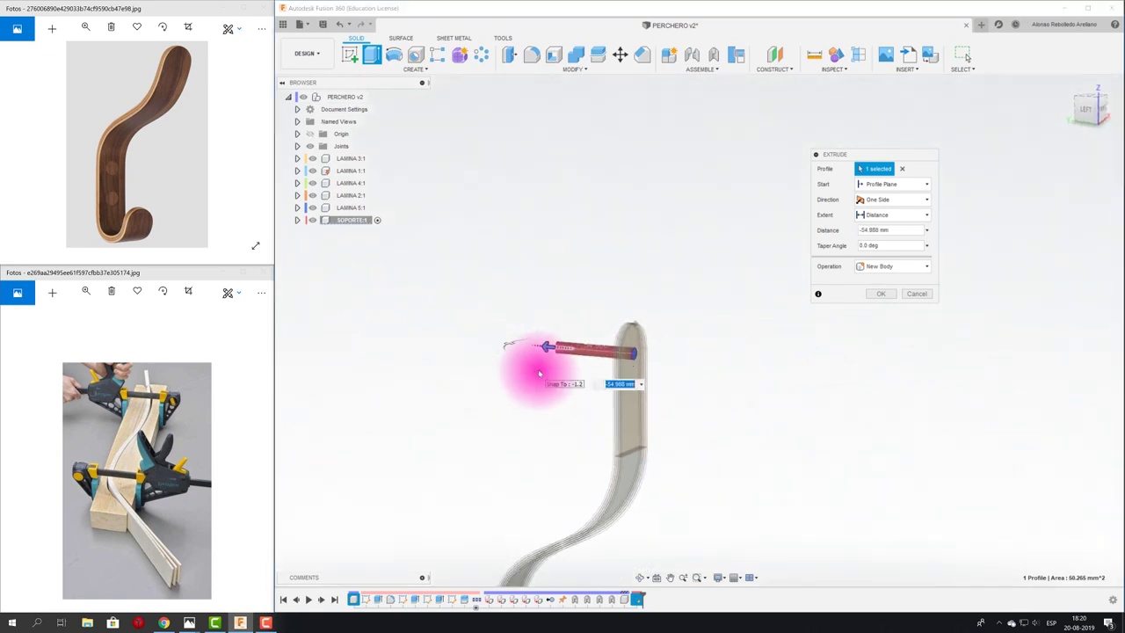
mouse_move(546, 371)
middle_mouse_down("shift")
mouse_move(540, 359)
mouse_move(603, 401)
middle_mouse_up("shift")
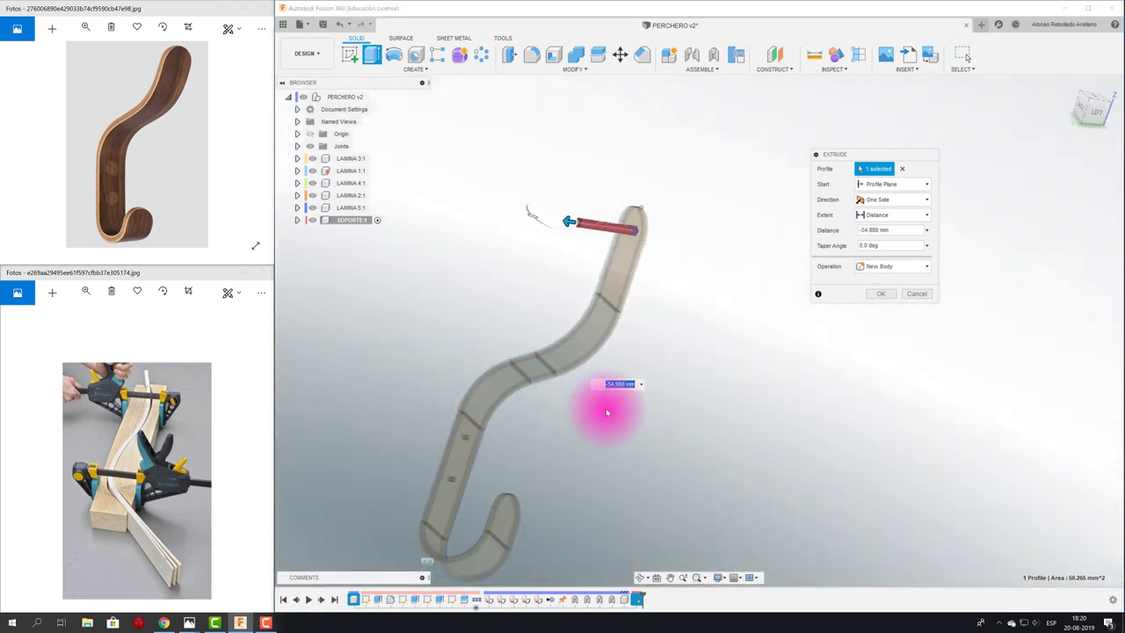
Extrude the circle To Object with Two Sides direction, forming a rod through the hook.
left_click(925, 182)
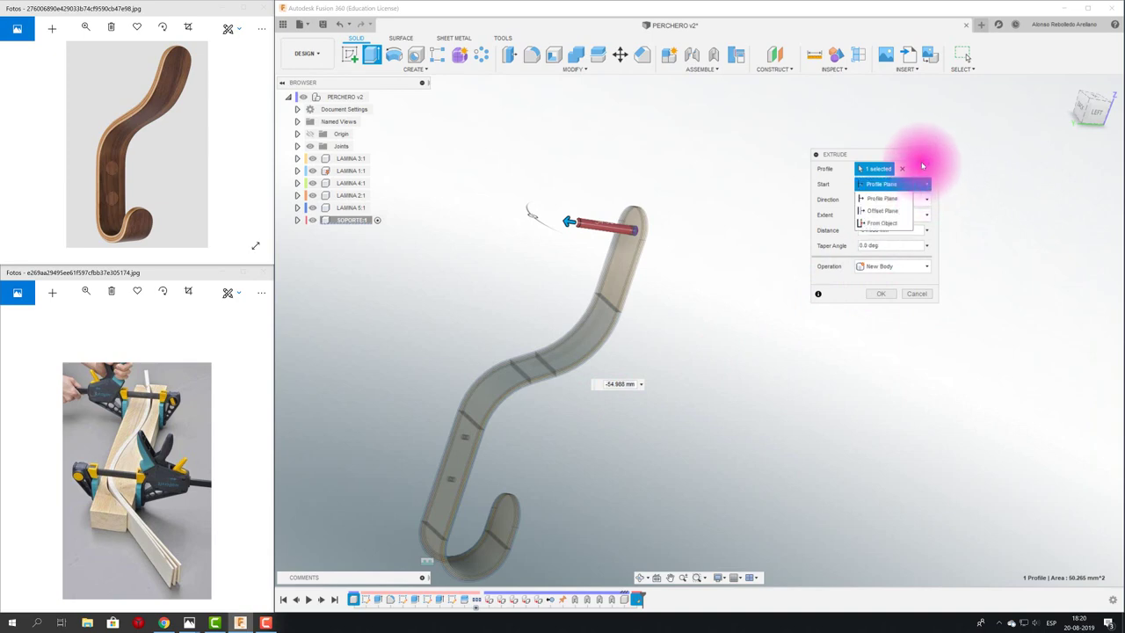
left_click(930, 215)
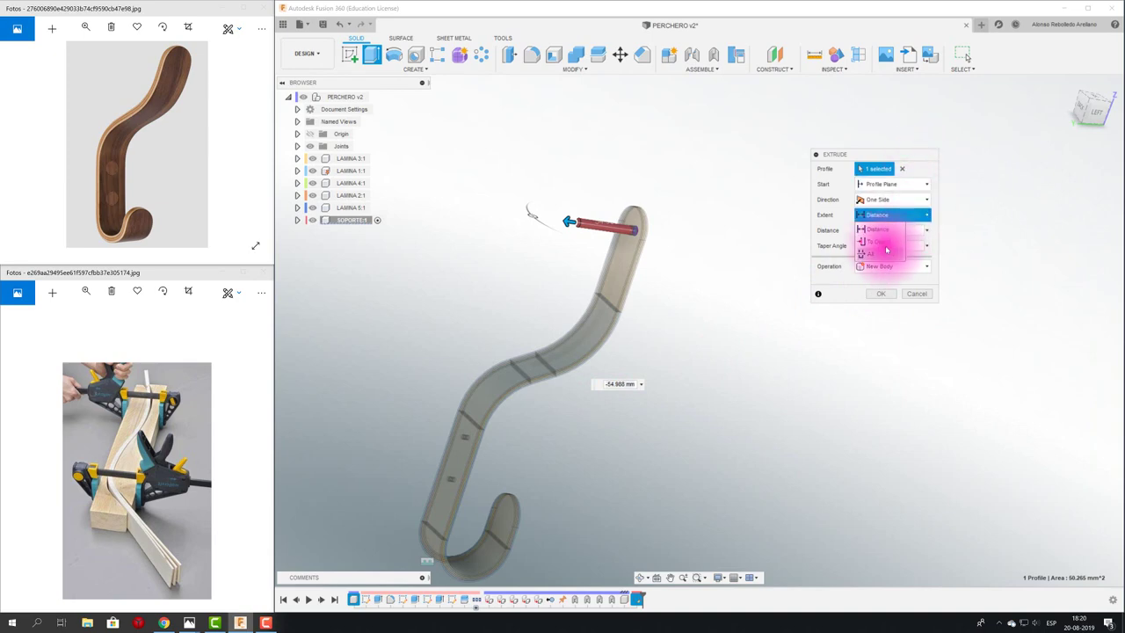
left_click(879, 241)
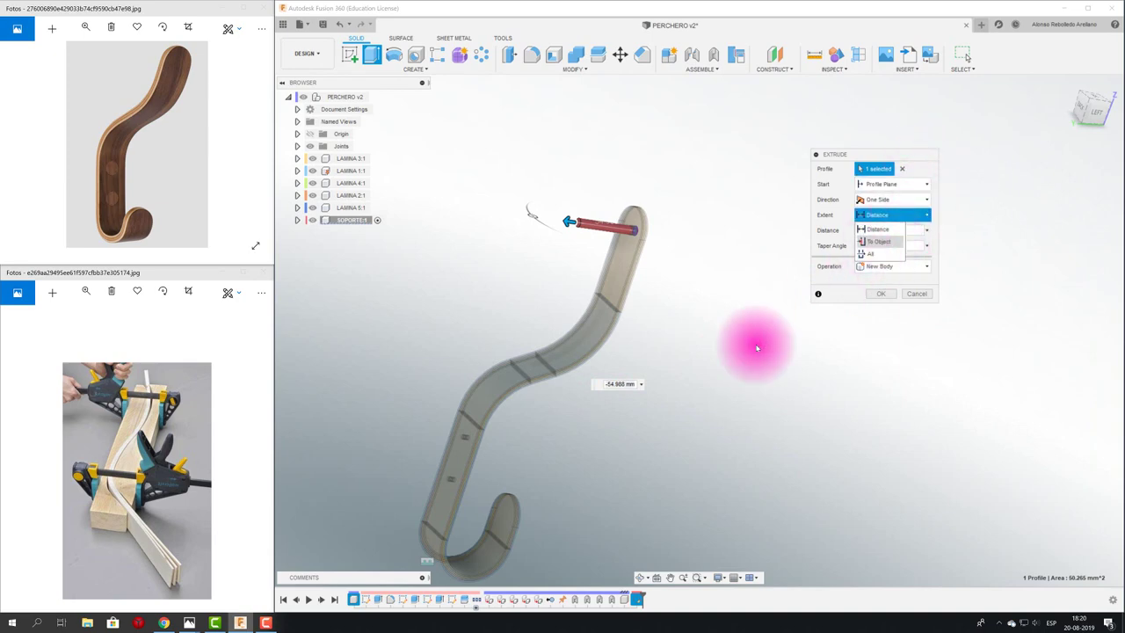
left_click(456, 460)
middle_click_drag(673, 384, 712, 382, "shift")
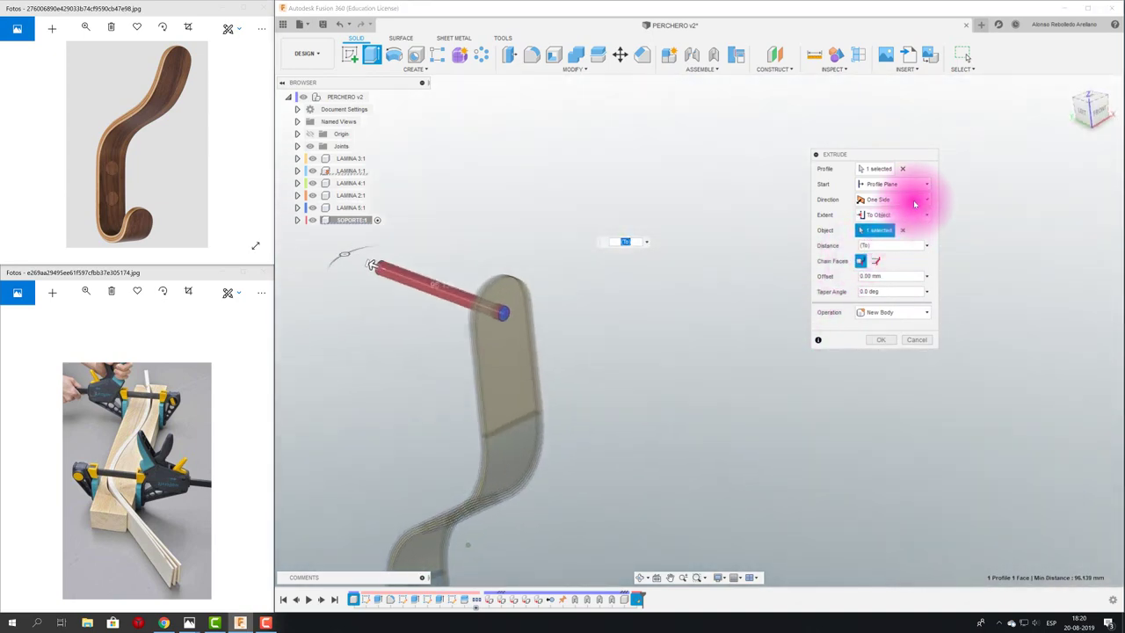
left_click(915, 201)
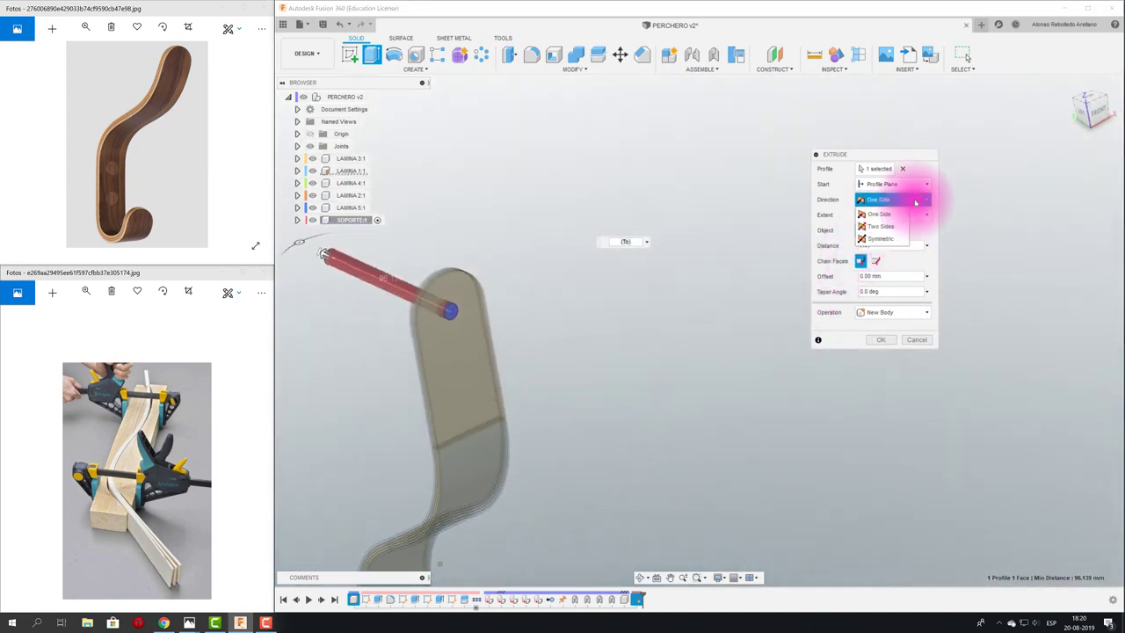
left_click(897, 231)
mouse_move(711, 309)
middle_mouse_down("shift")
mouse_move(495, 319)
mouse_move(751, 427)
mouse_move(551, 304)
mouse_move(539, 316)
mouse_move(595, 243)
mouse_move(522, 140)
mouse_move(525, 158)
mouse_move(530, 106)
middle_mouse_up("shift")
left_click(879, 416)
left_click(532, 54)
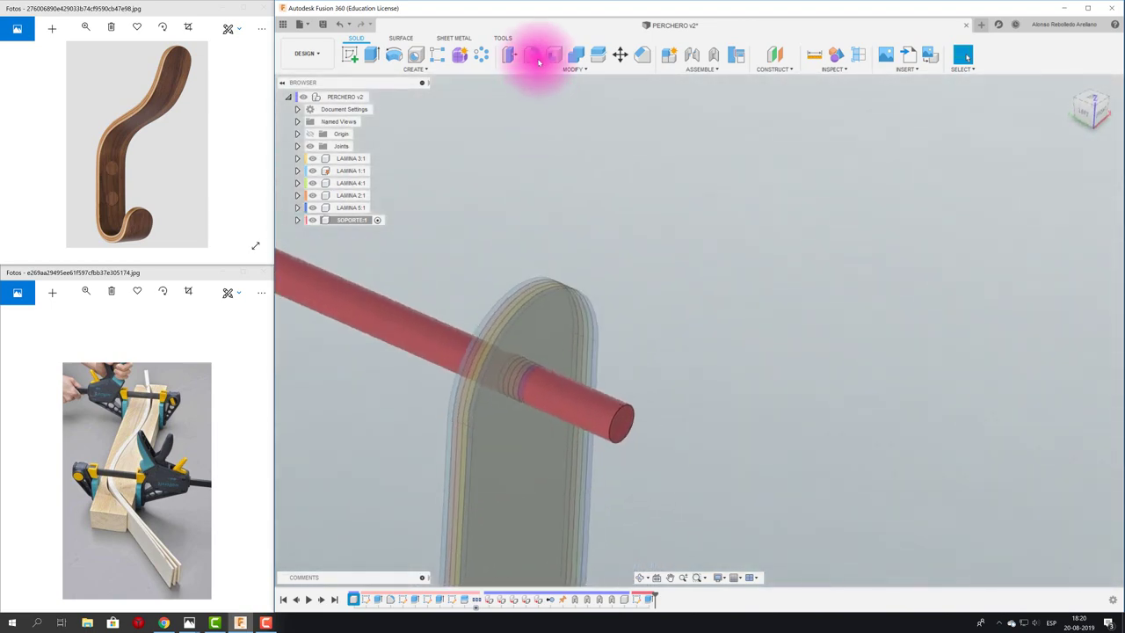
Fillet the rod's end edge at 2.5 mm, then activate the PERCHERO v2 root component.
left_click(611, 420)
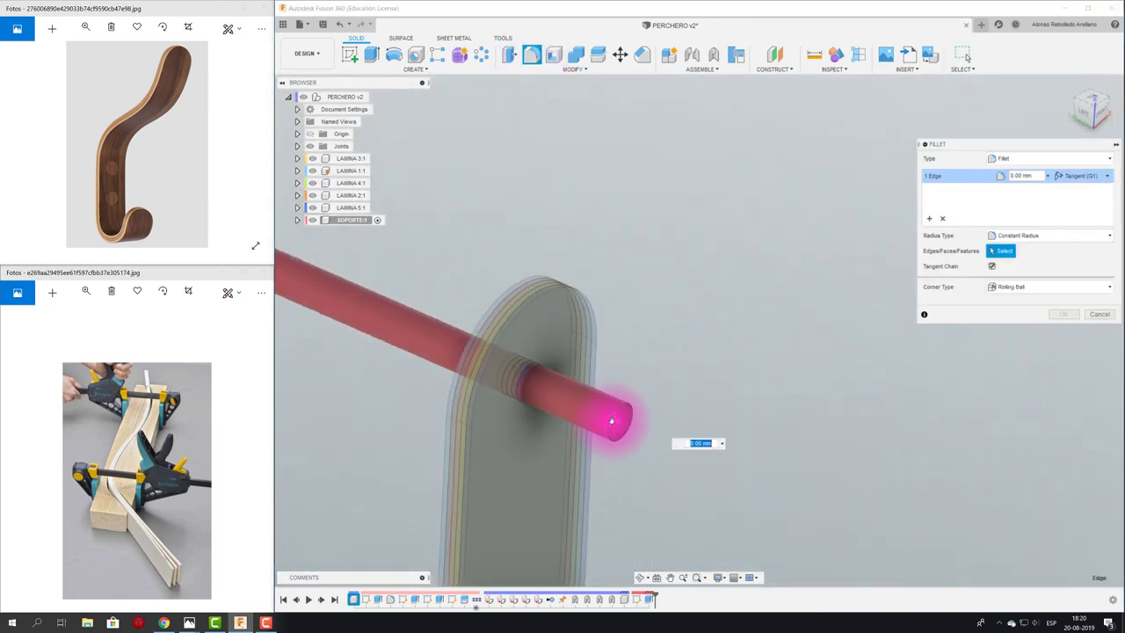
left_click_drag(612, 419, 610, 419)
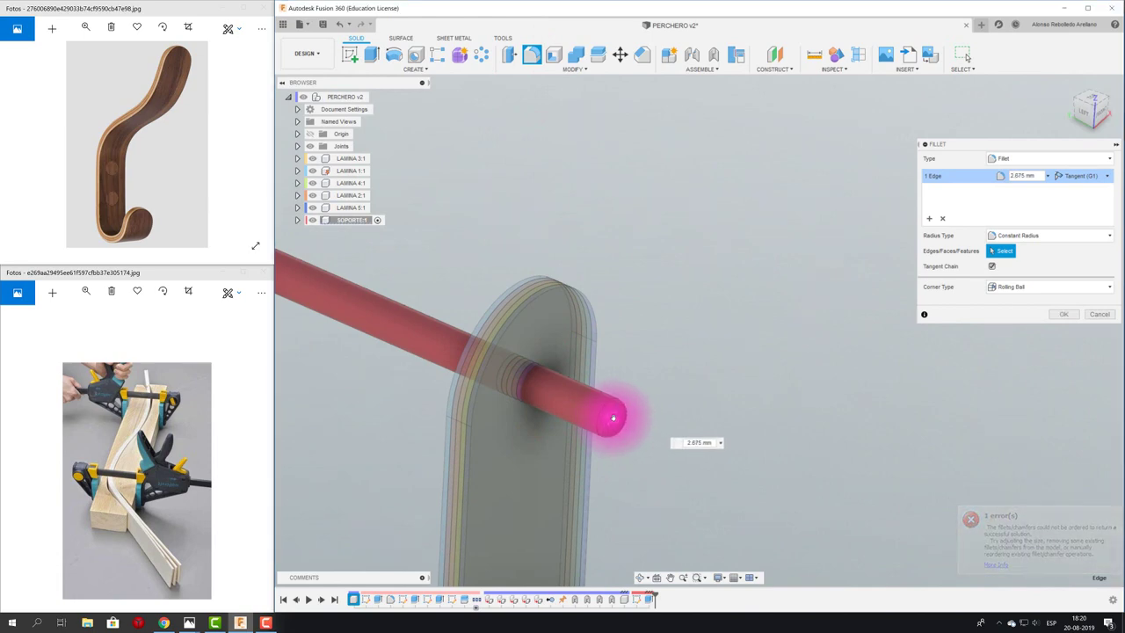
type("2.5")
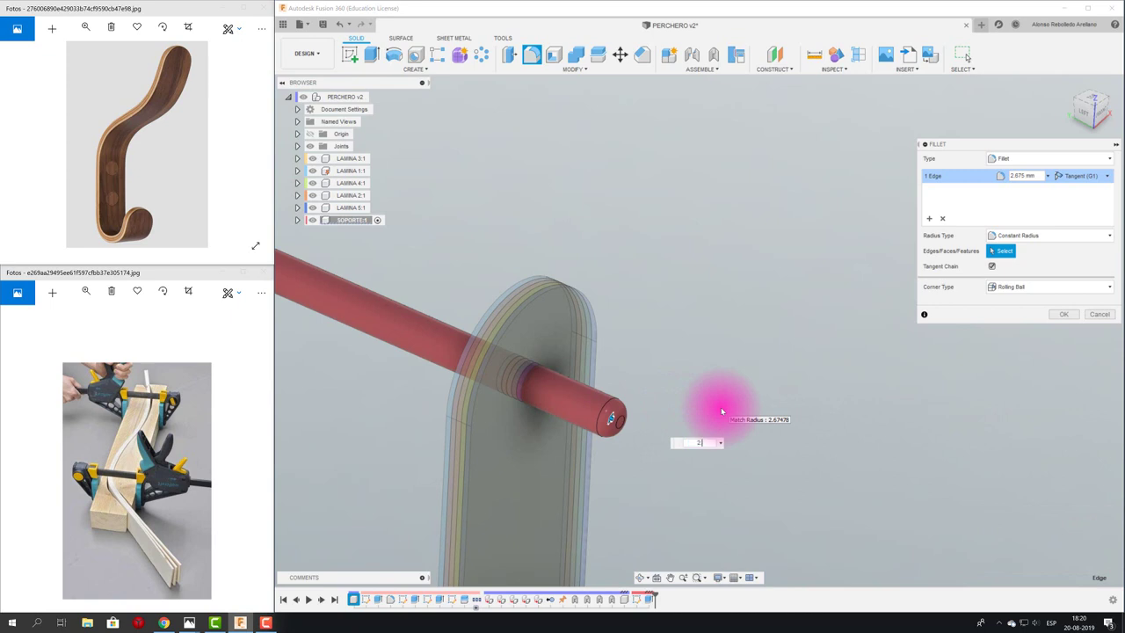
left_click(1061, 316)
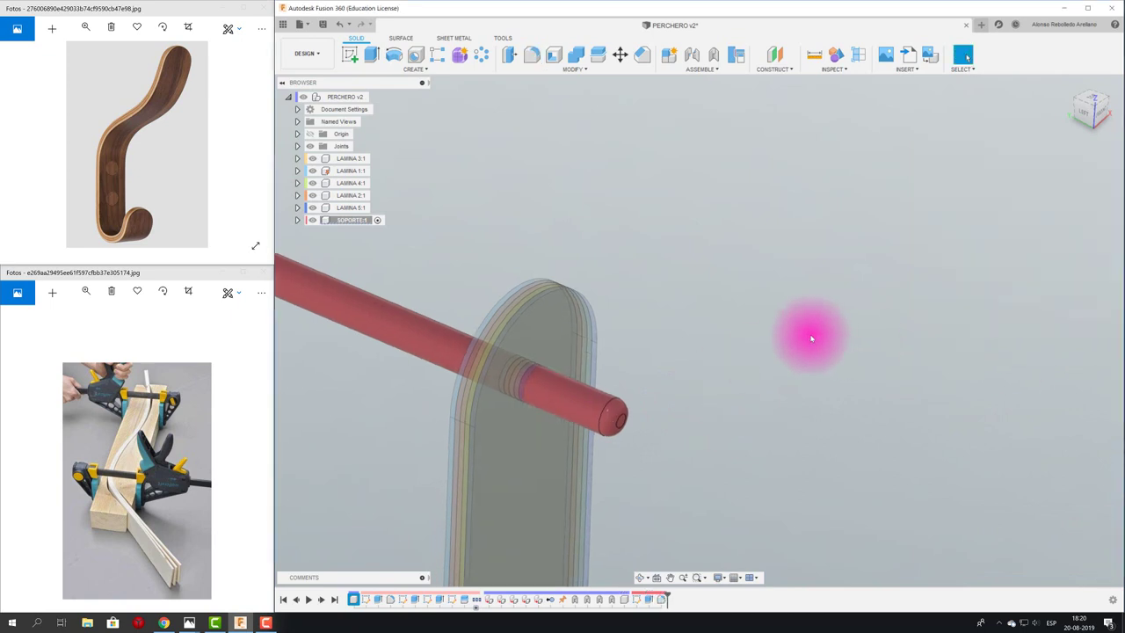
left_click(374, 96)
middle_click_drag(572, 138, 669, 239, "shift")
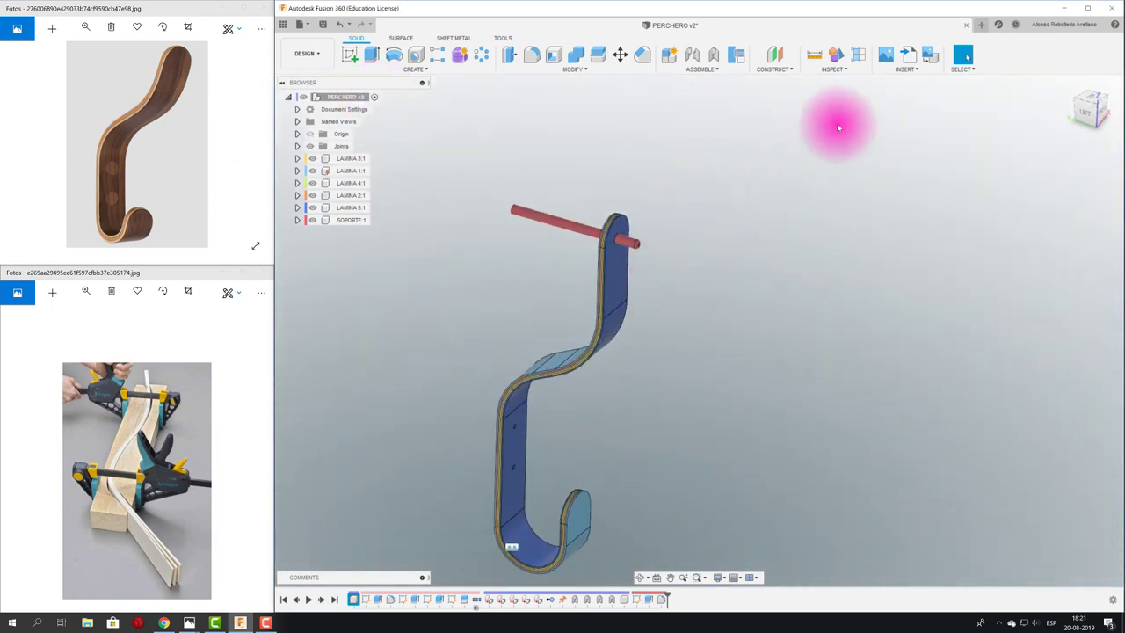
Turn off component colours and drag the light pine appearance onto the SOPORTE rod.
left_click(836, 54)
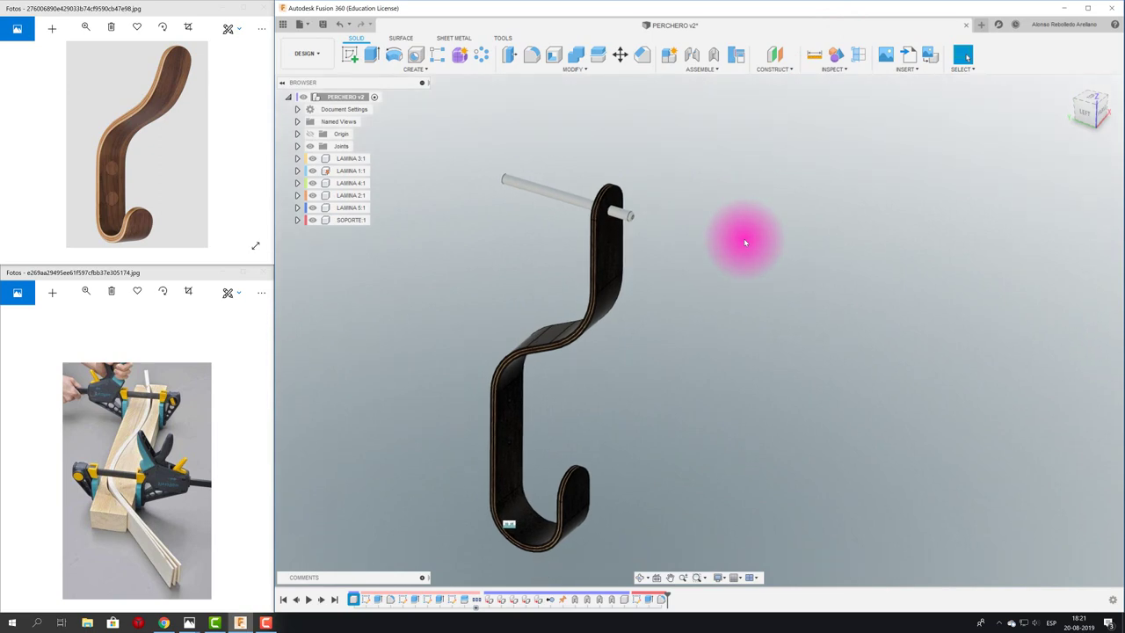
key("a")
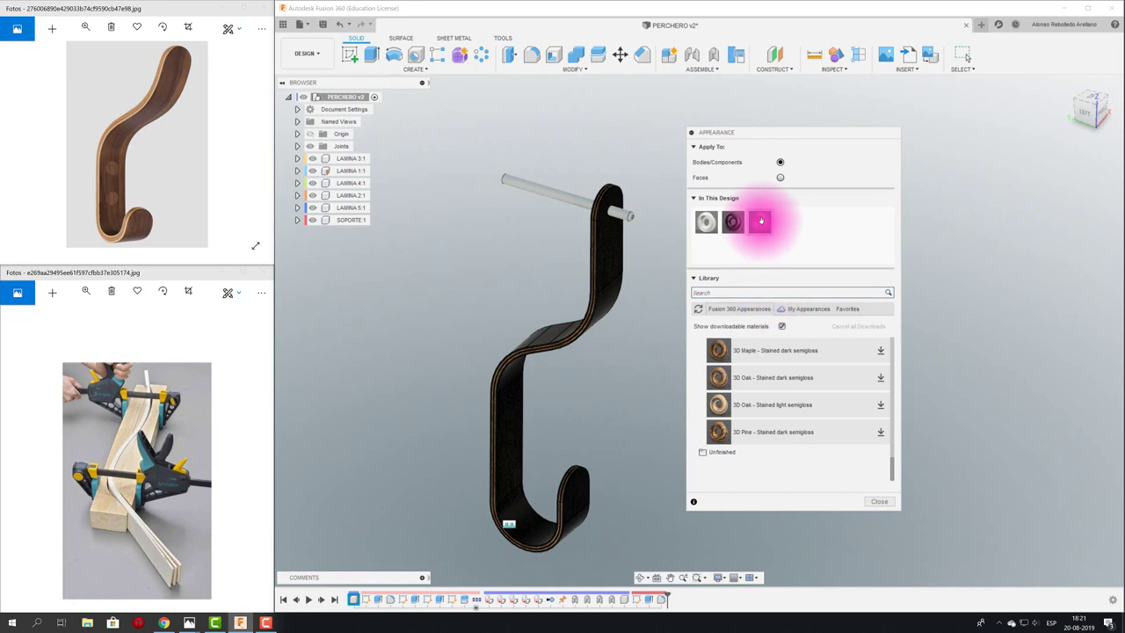
left_click_drag(756, 221, 577, 188)
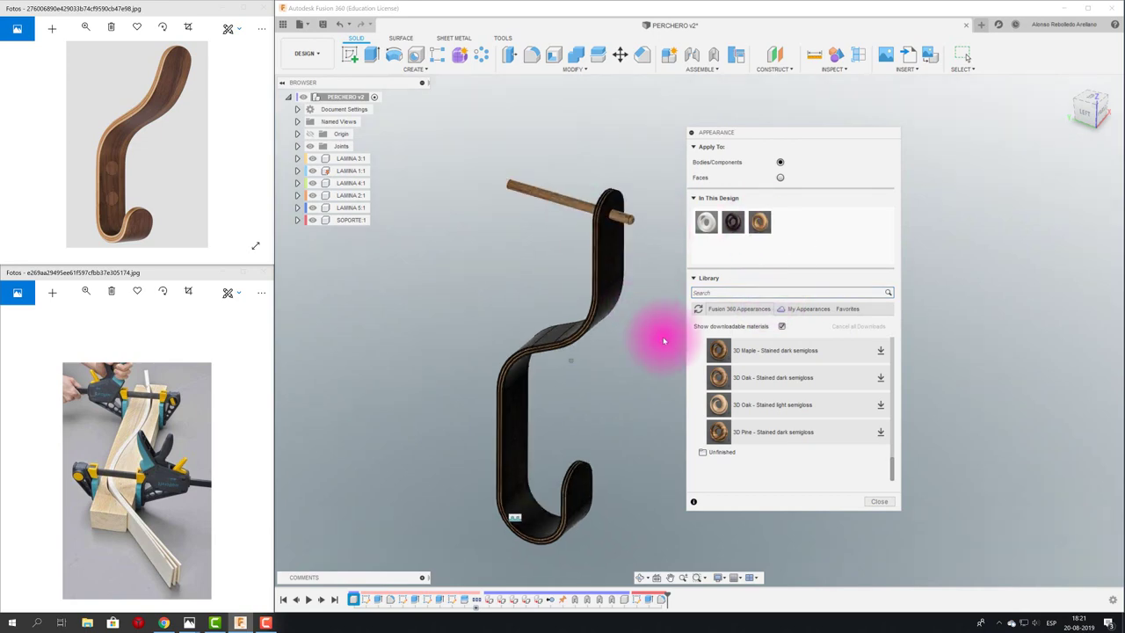
mouse_move(663, 337)
middle_mouse_down("shift")
mouse_move(698, 284)
mouse_move(698, 138)
mouse_move(527, 170)
mouse_move(552, 395)
mouse_move(525, 378)
mouse_move(519, 400)
mouse_move(515, 264)
mouse_move(537, 196)
mouse_move(536, 208)
mouse_move(593, 245)
mouse_move(741, 324)
middle_mouse_up("shift")
left_click(690, 132)
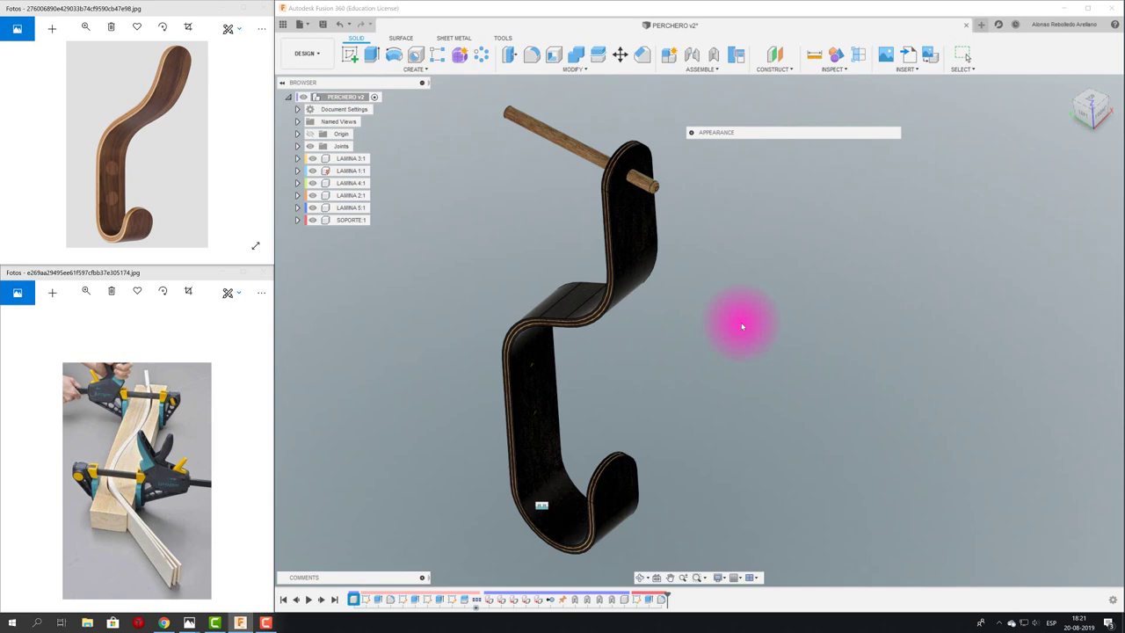
middle_click_drag(760, 335, 787, 340, "shift")
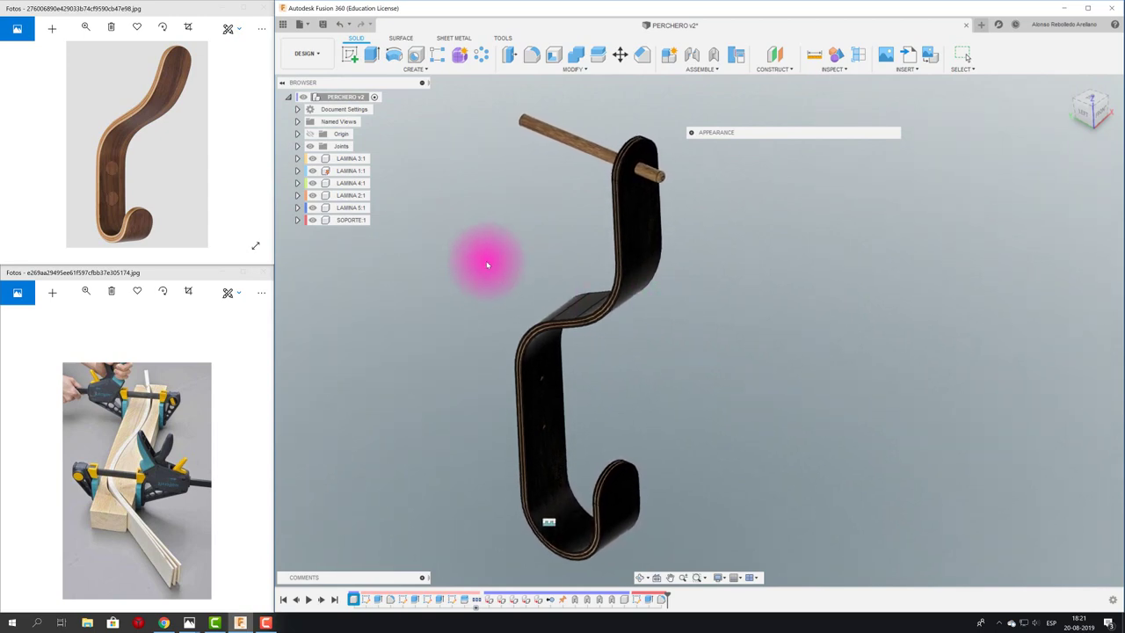
Switch to the Render workspace and run an in-canvas render at Final quality.
left_click(305, 53)
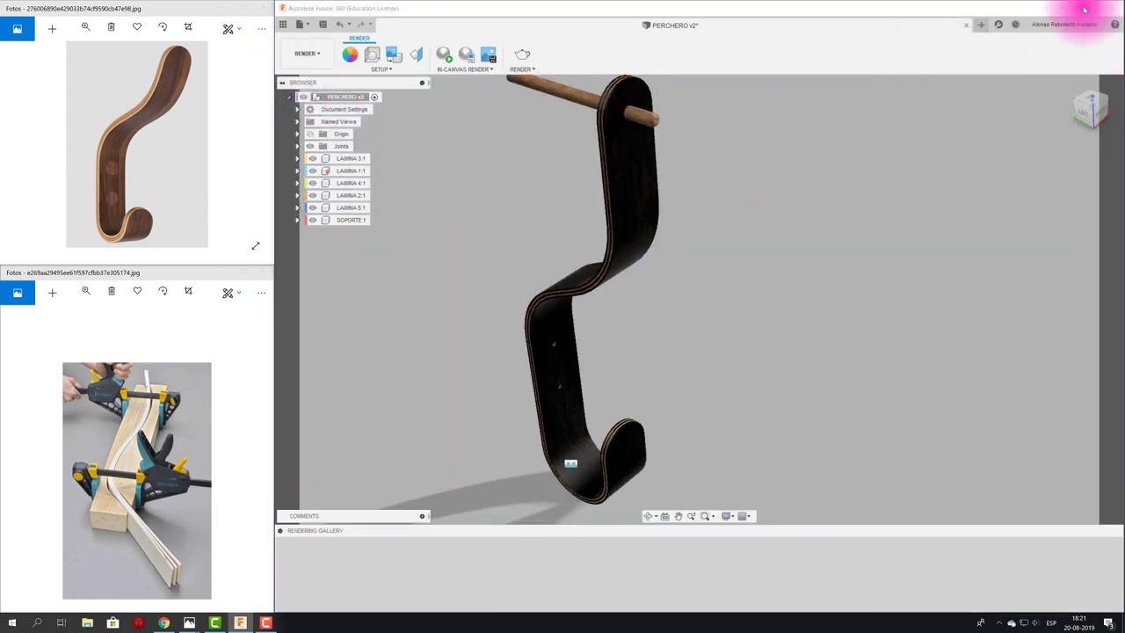
left_click(1086, 9)
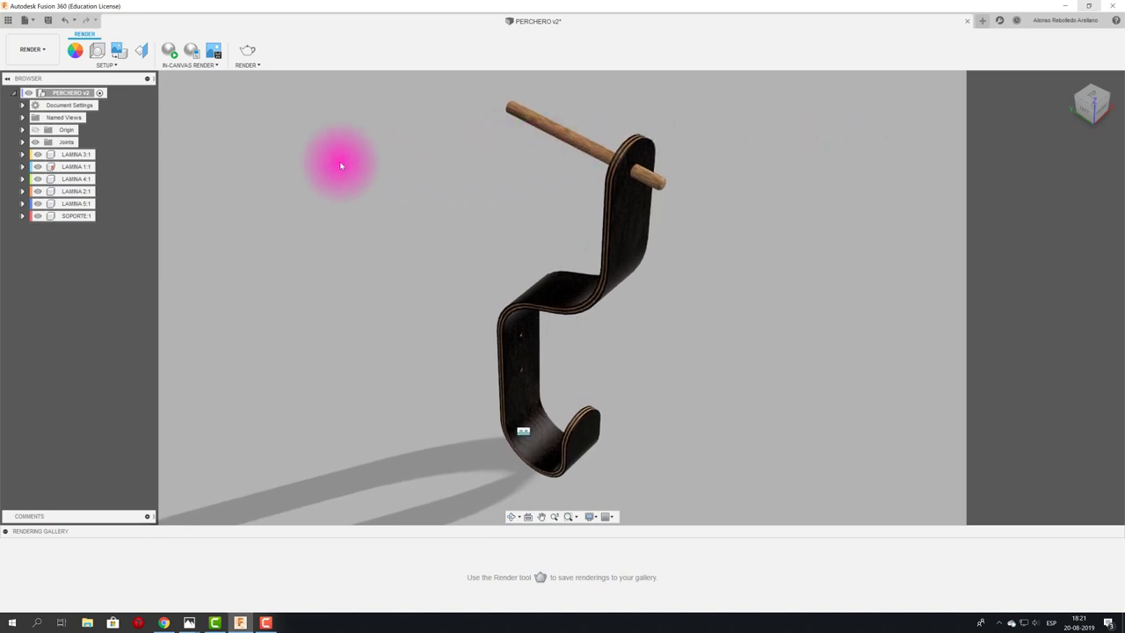
left_click(173, 51)
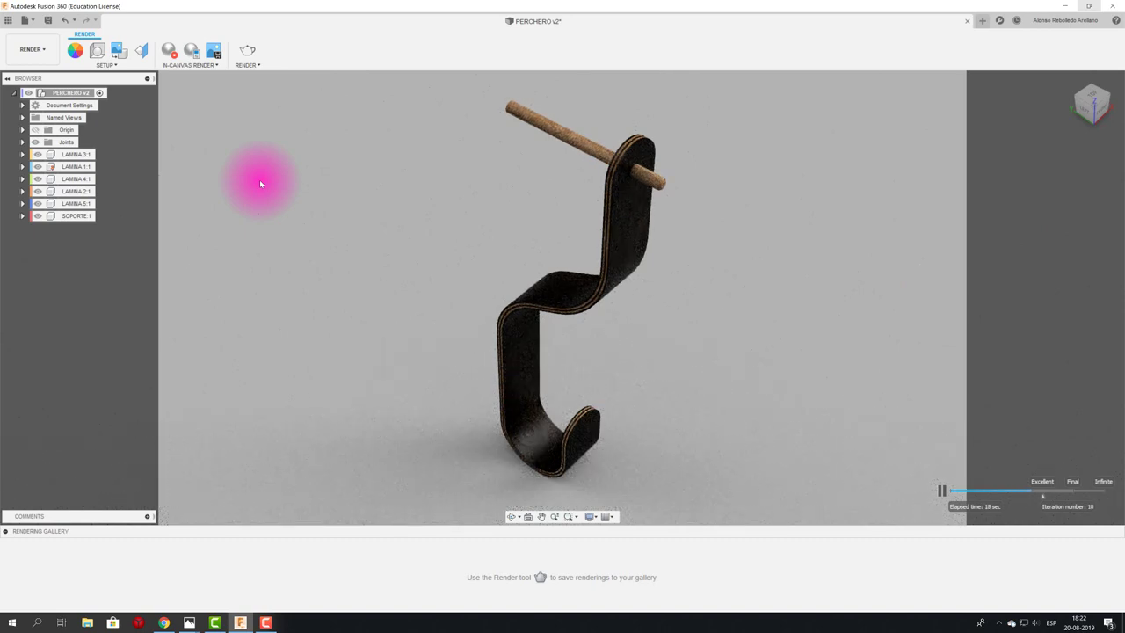
left_click(1068, 495)
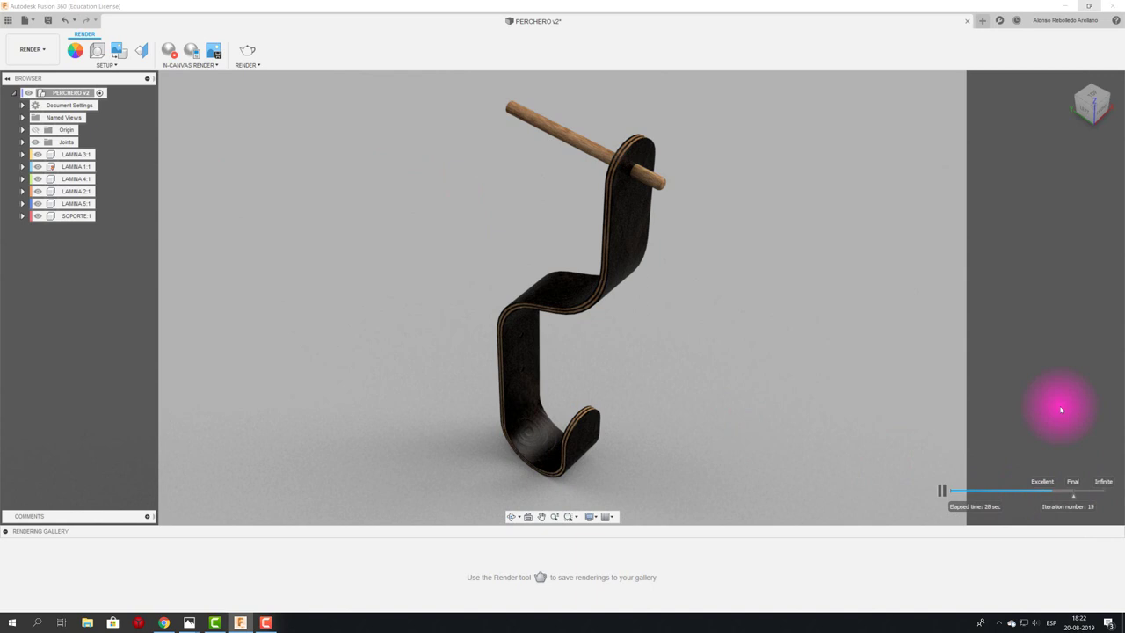